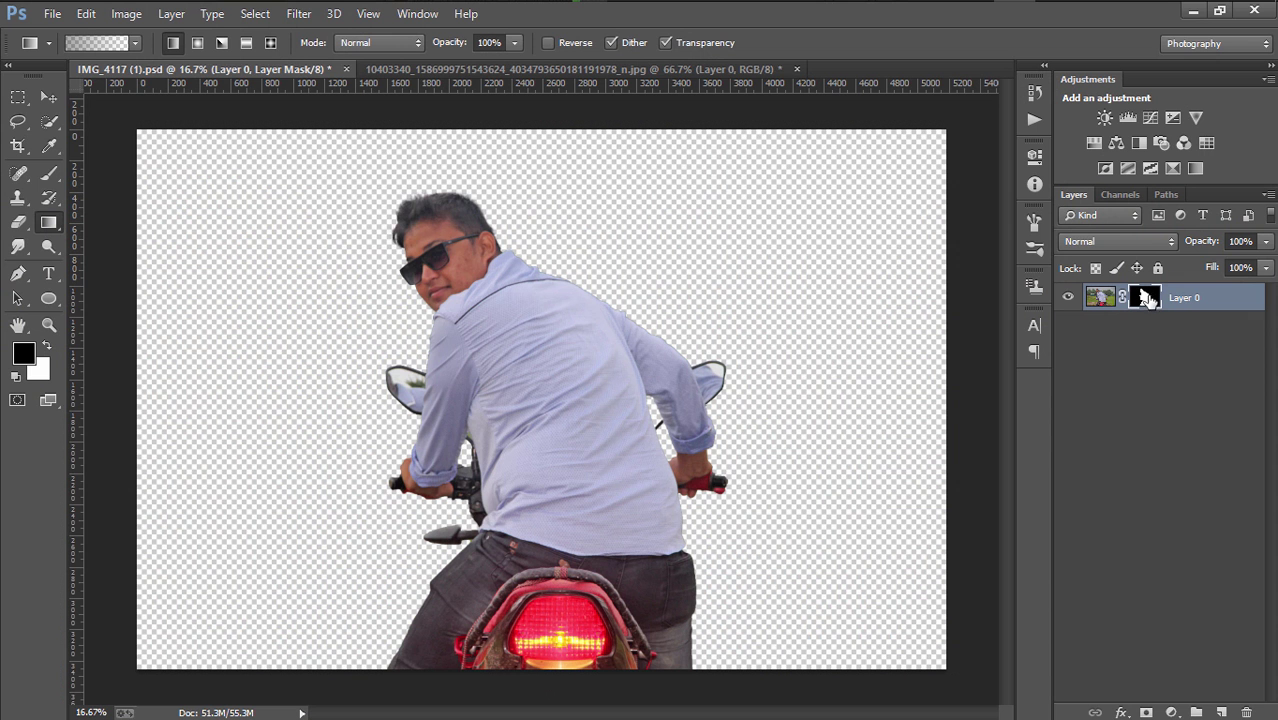
Apply the rider layer's mask permanently to the rider layer
right_click(1149, 303)
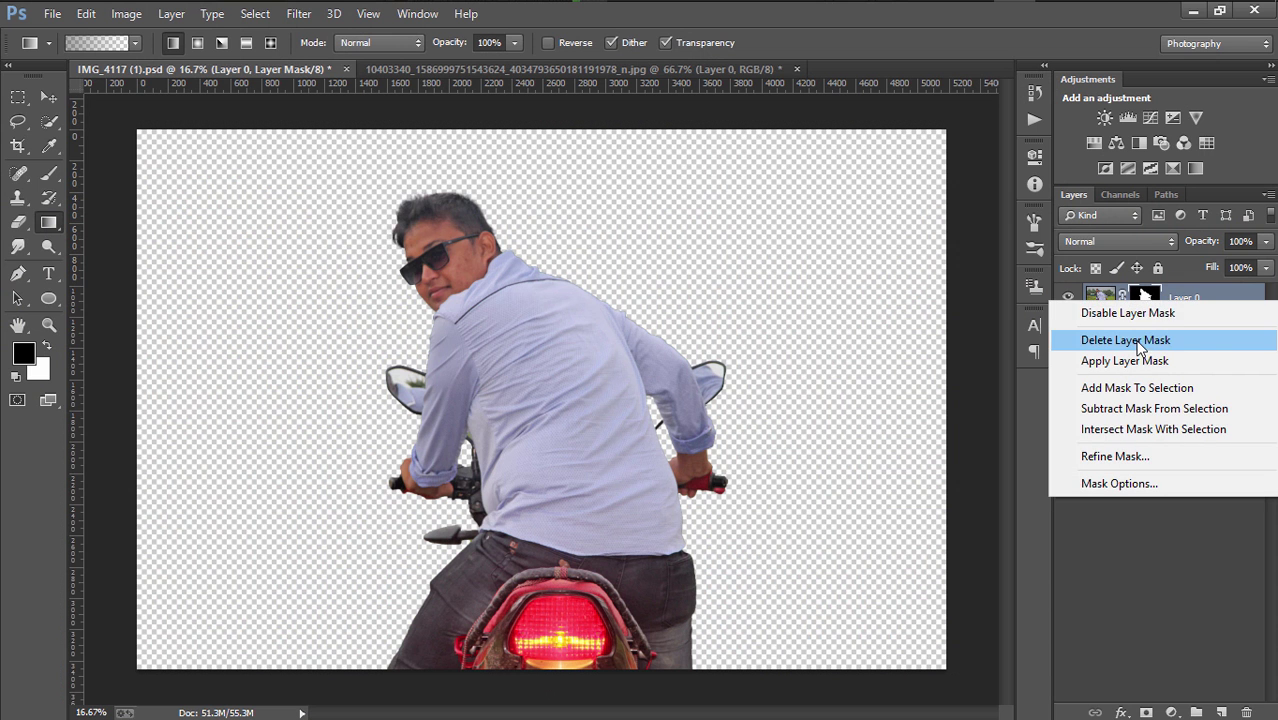
left_click(1133, 315)
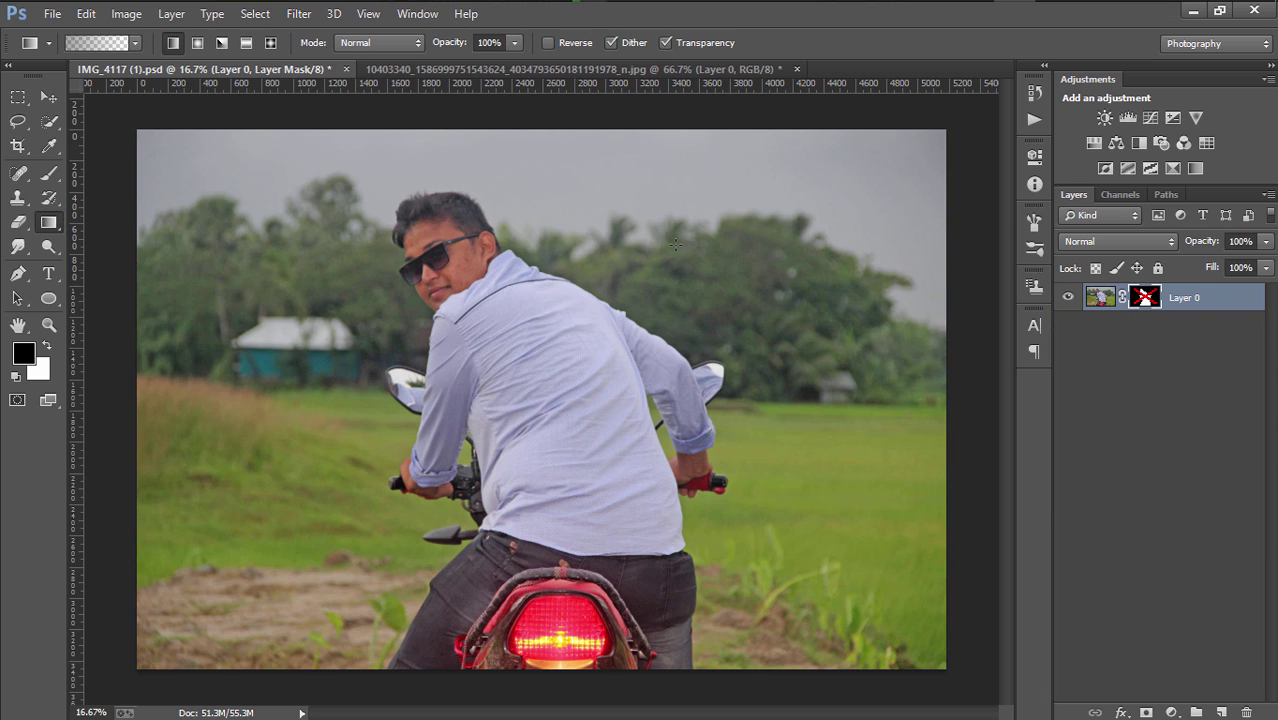
right_click(1145, 297)
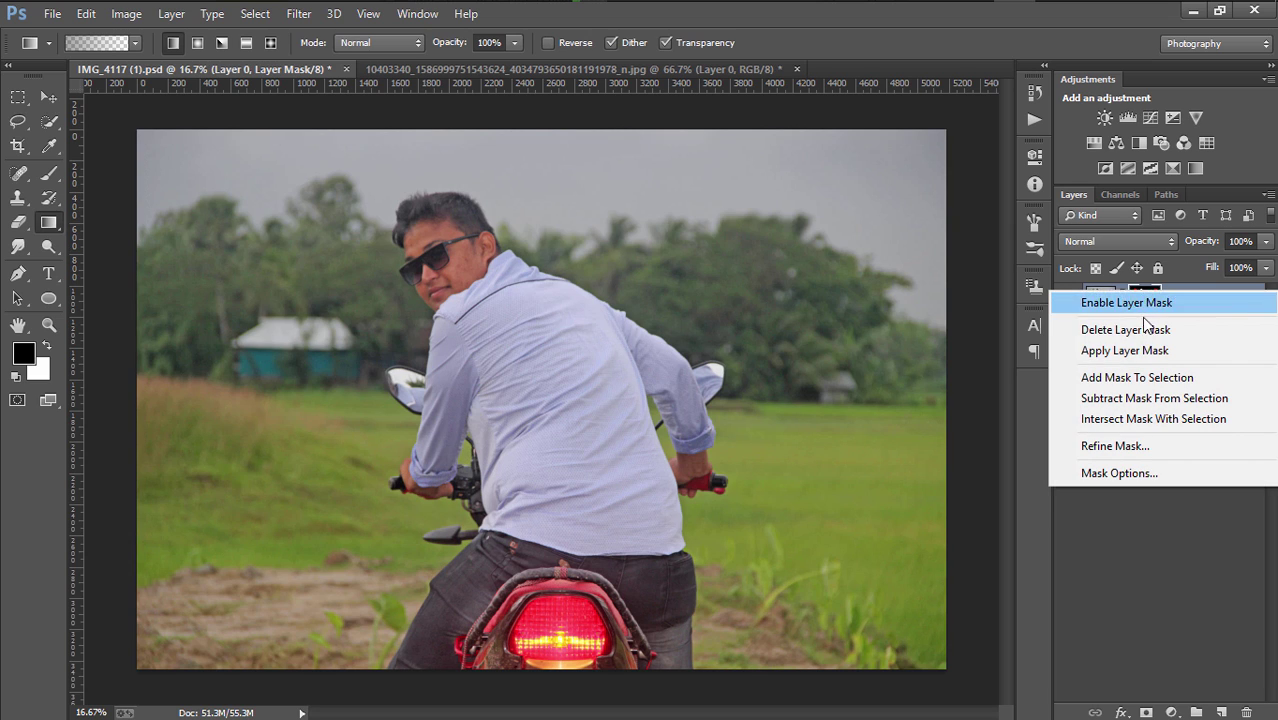
left_click(1145, 349)
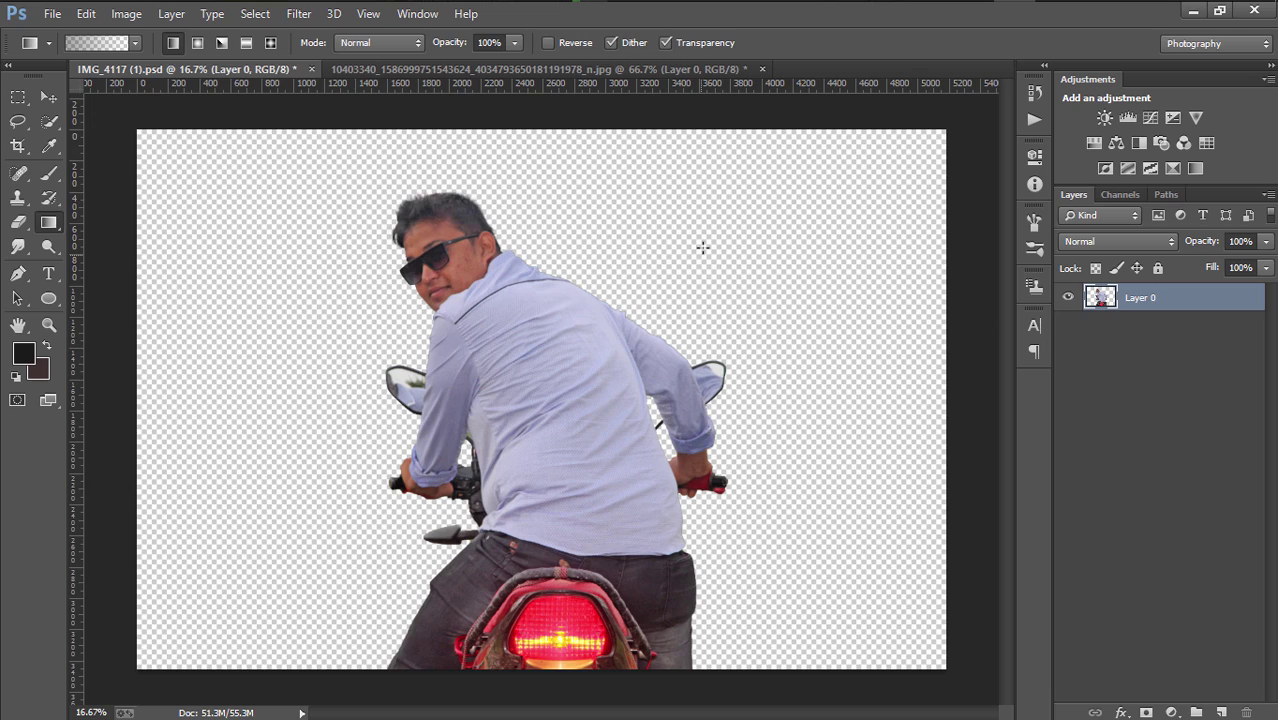
Scale the rider cutout to about 85% and move it to the canvas bottom
key("ctrl+minus")
key("ctrl+minus")
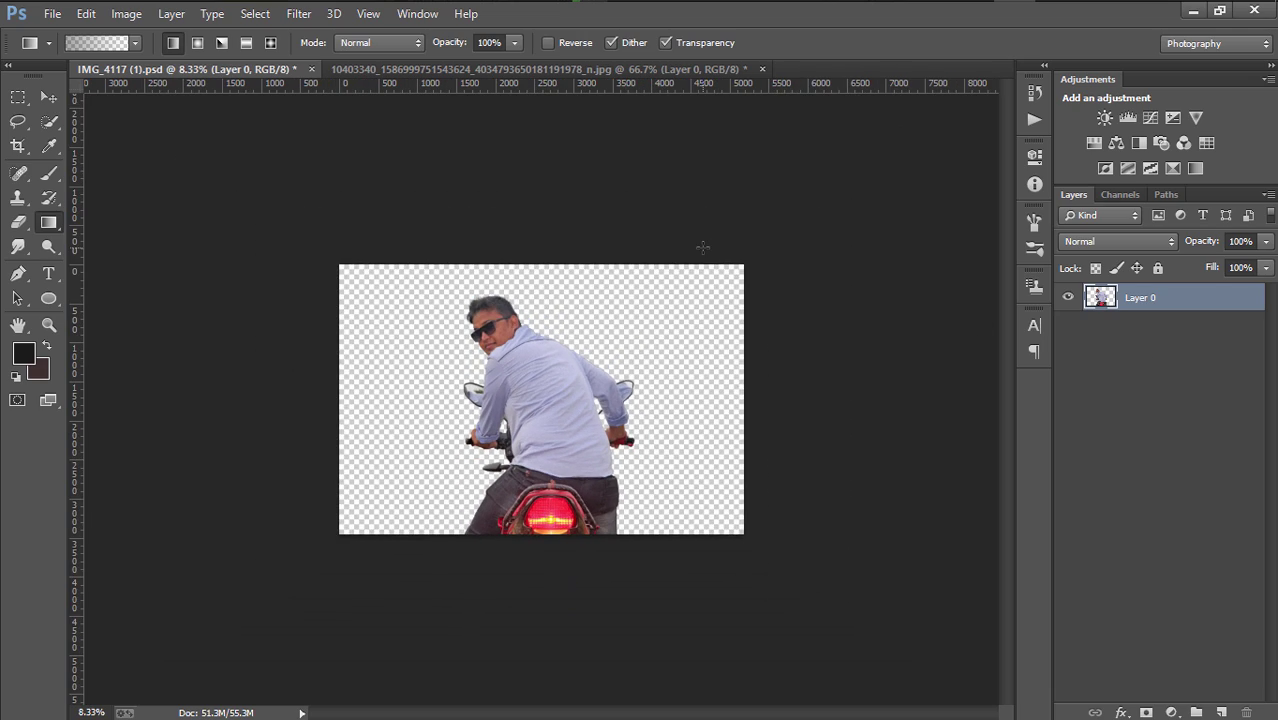
key("ctrl+plus")
key("ctrl+plus")
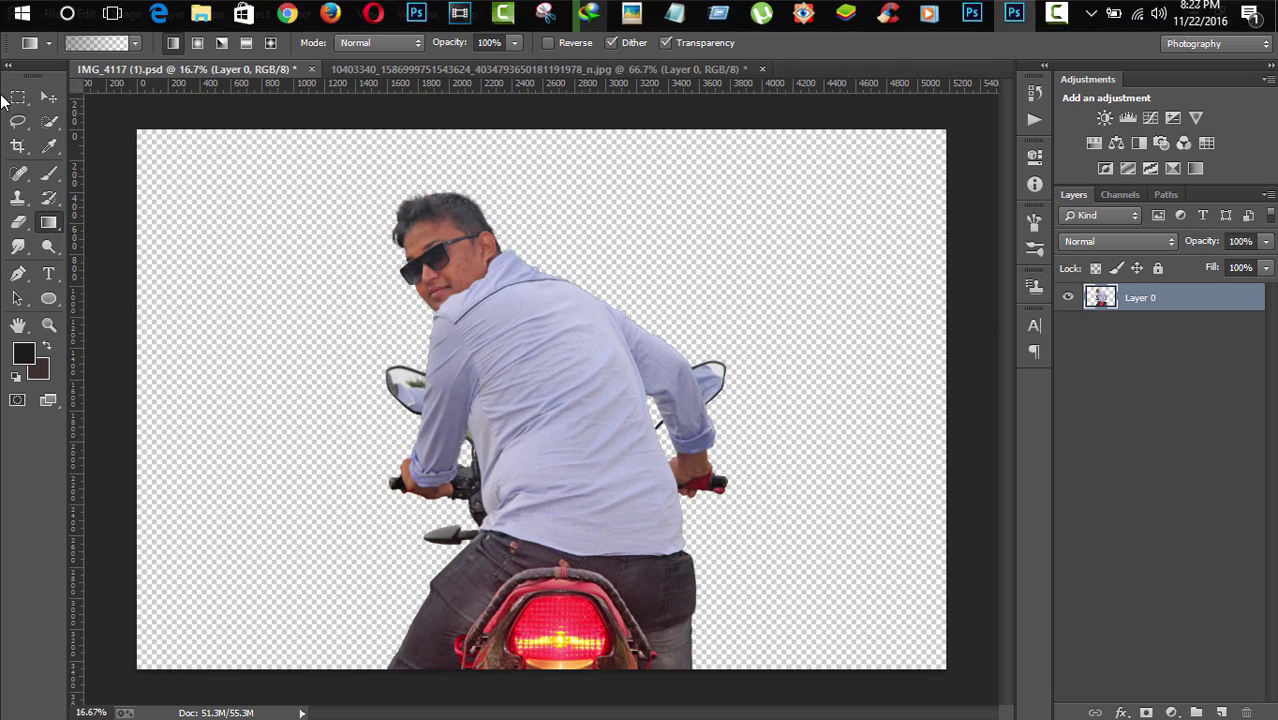
left_click(49, 98)
left_click(223, 43)
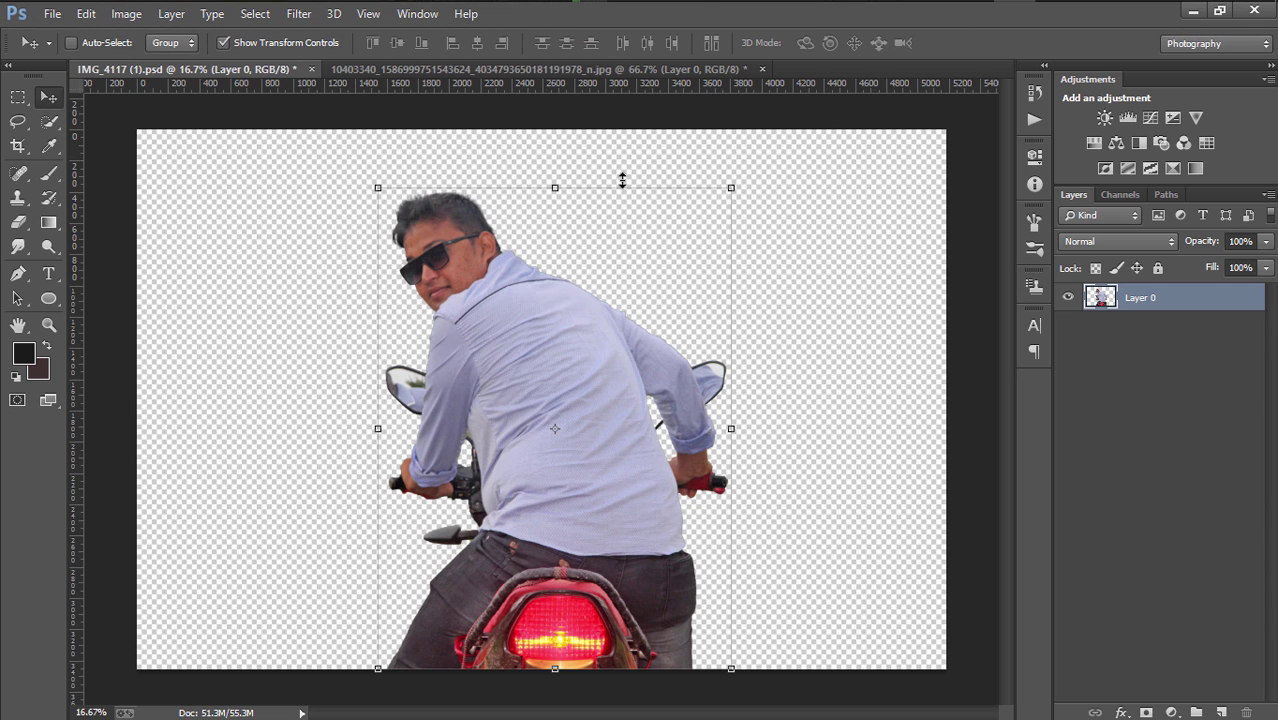
left_click_drag(734, 188, 716, 230)
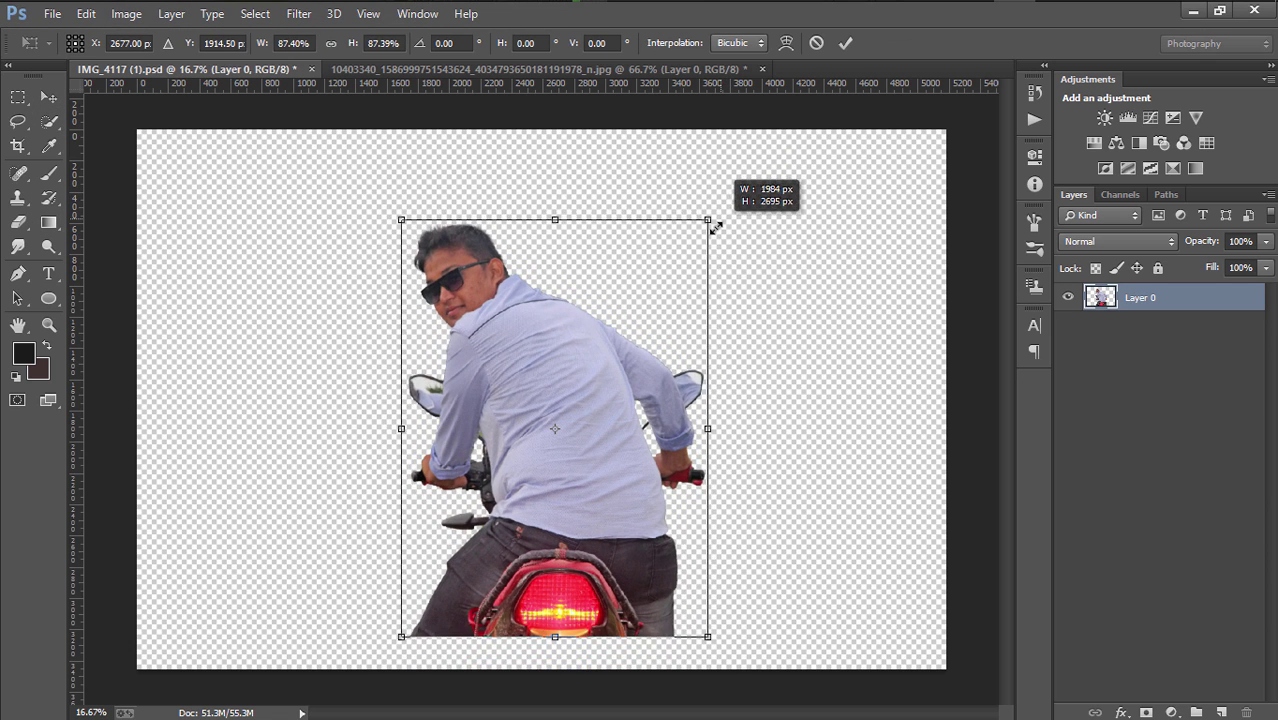
left_click_drag(662, 270, 660, 302)
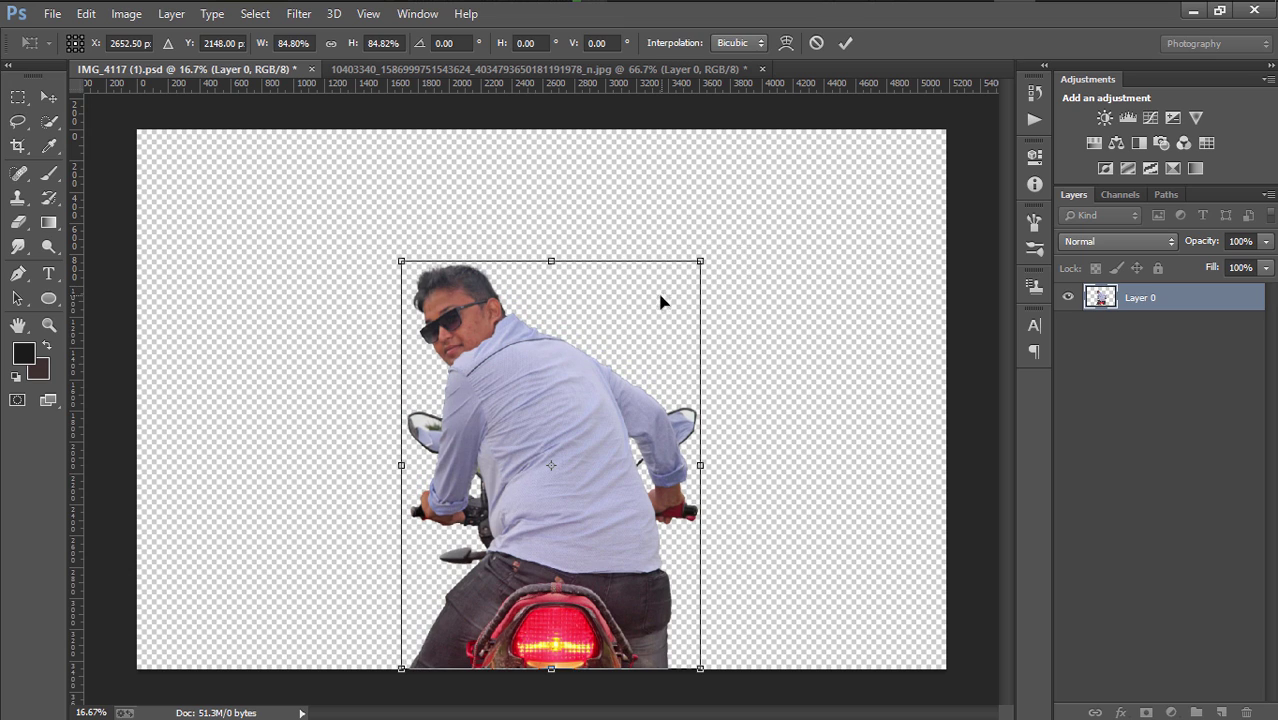
left_click(844, 46)
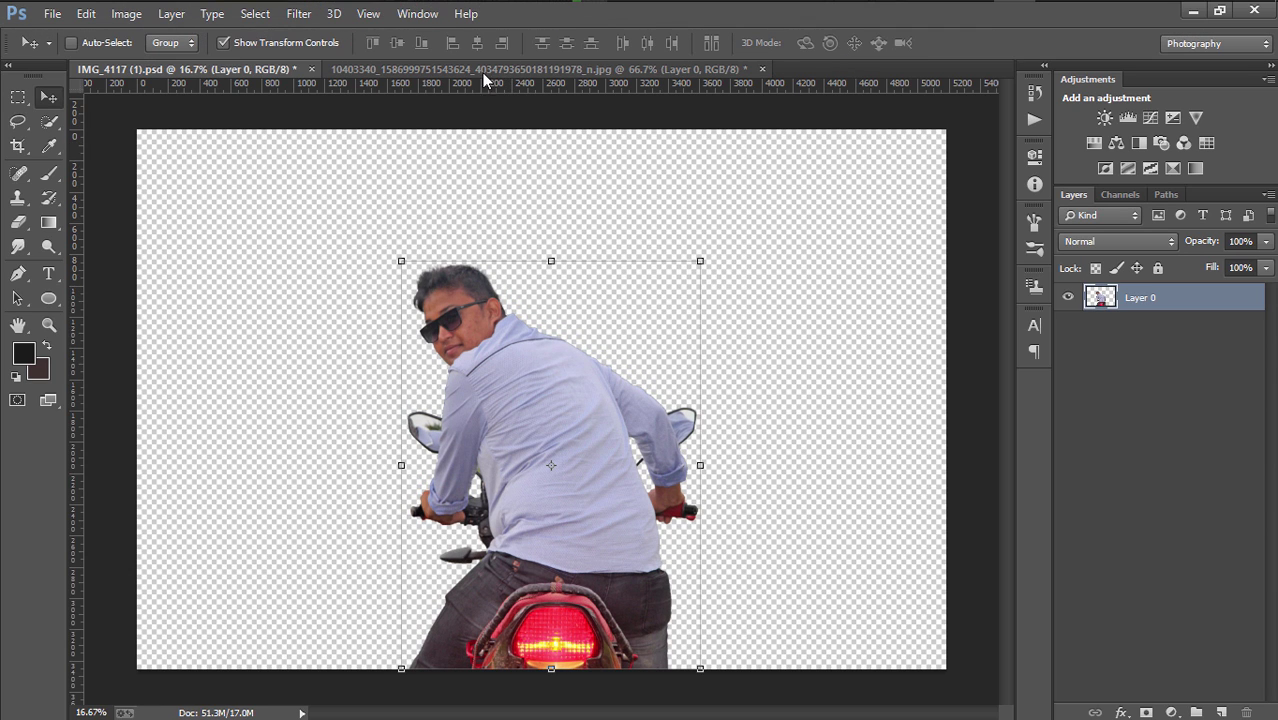
left_click(58, 19)
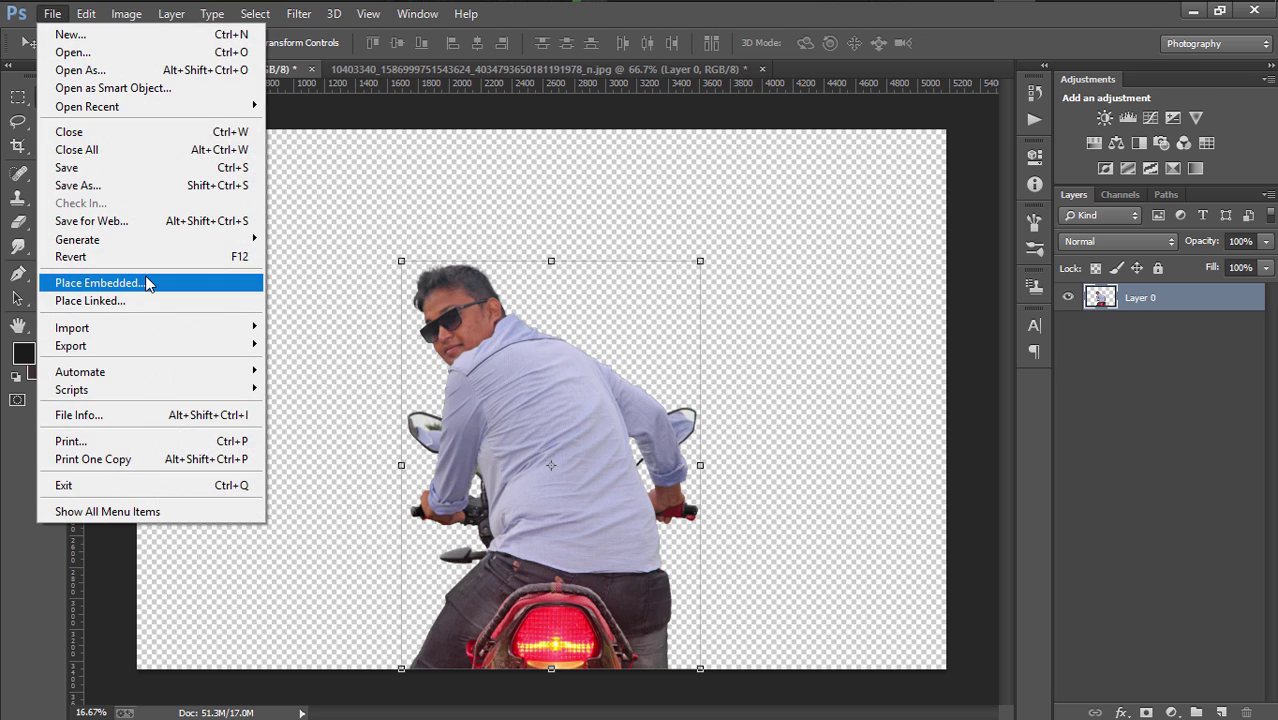
Place Embedded the straight road photo from STOCK (E:) > download > road folder
left_click(146, 283)
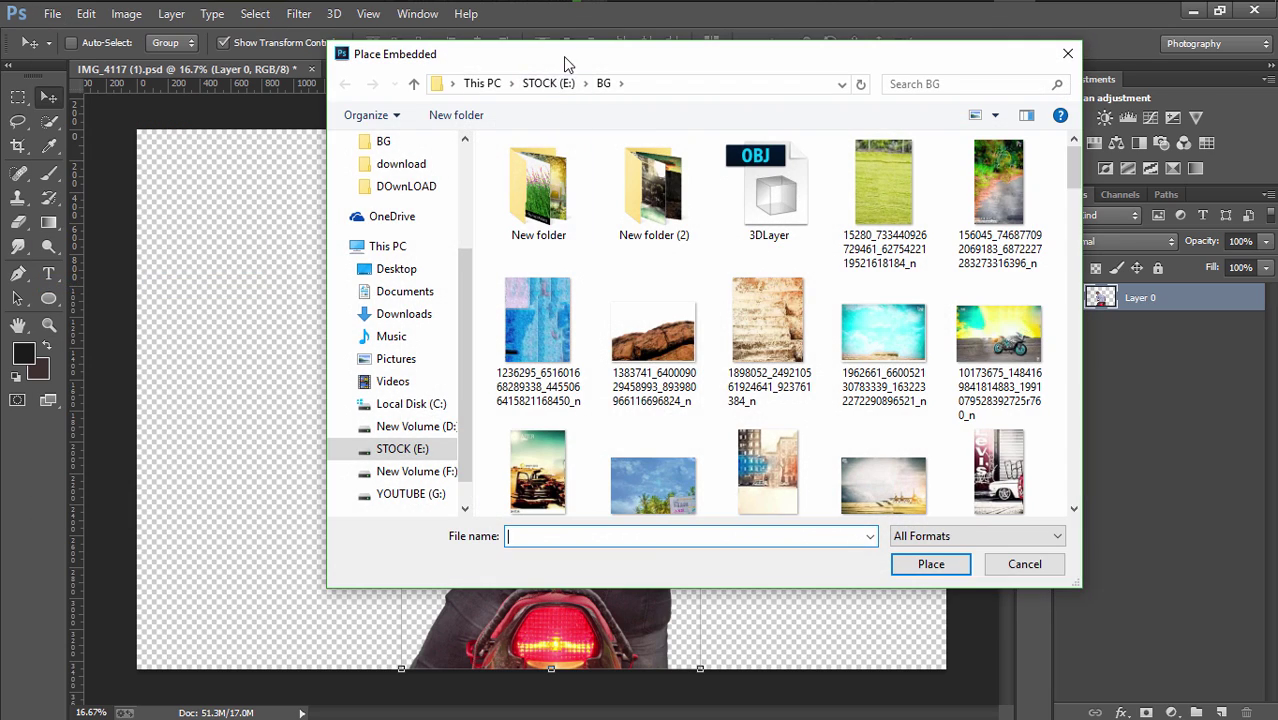
left_click_drag(564, 55, 450, 53)
left_click(289, 447)
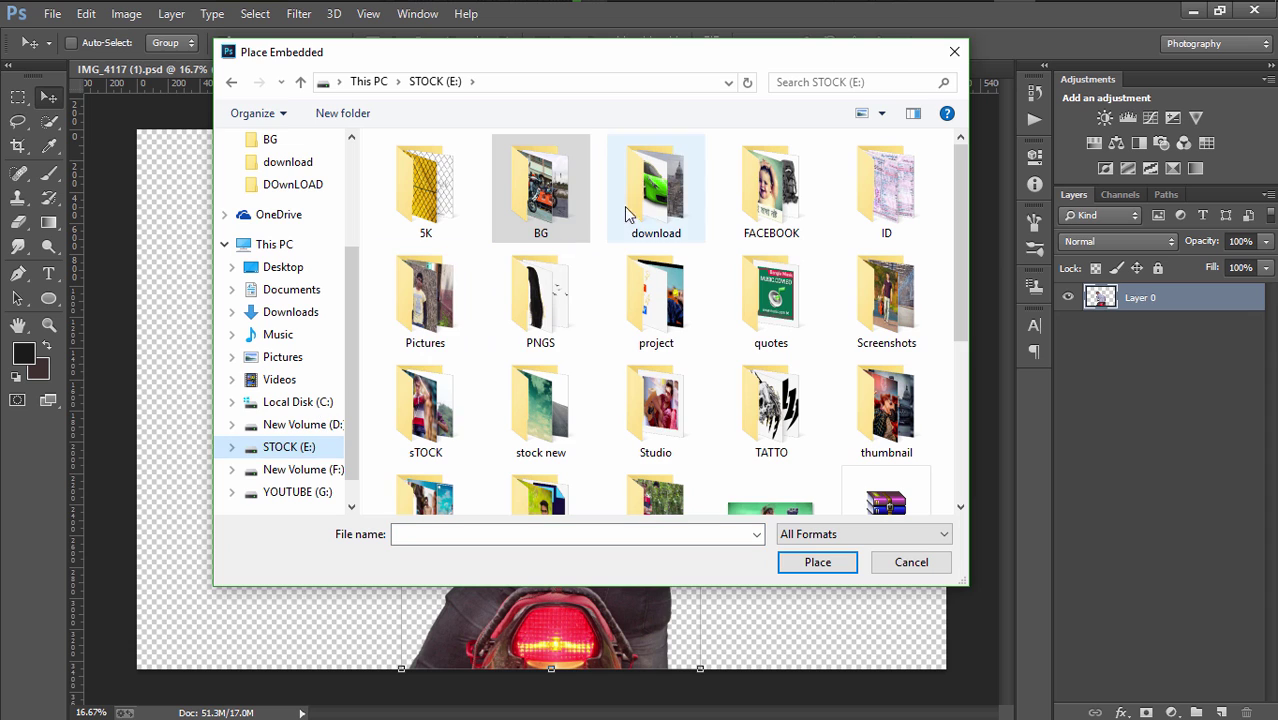
double_click(655, 192)
double_click(436, 197)
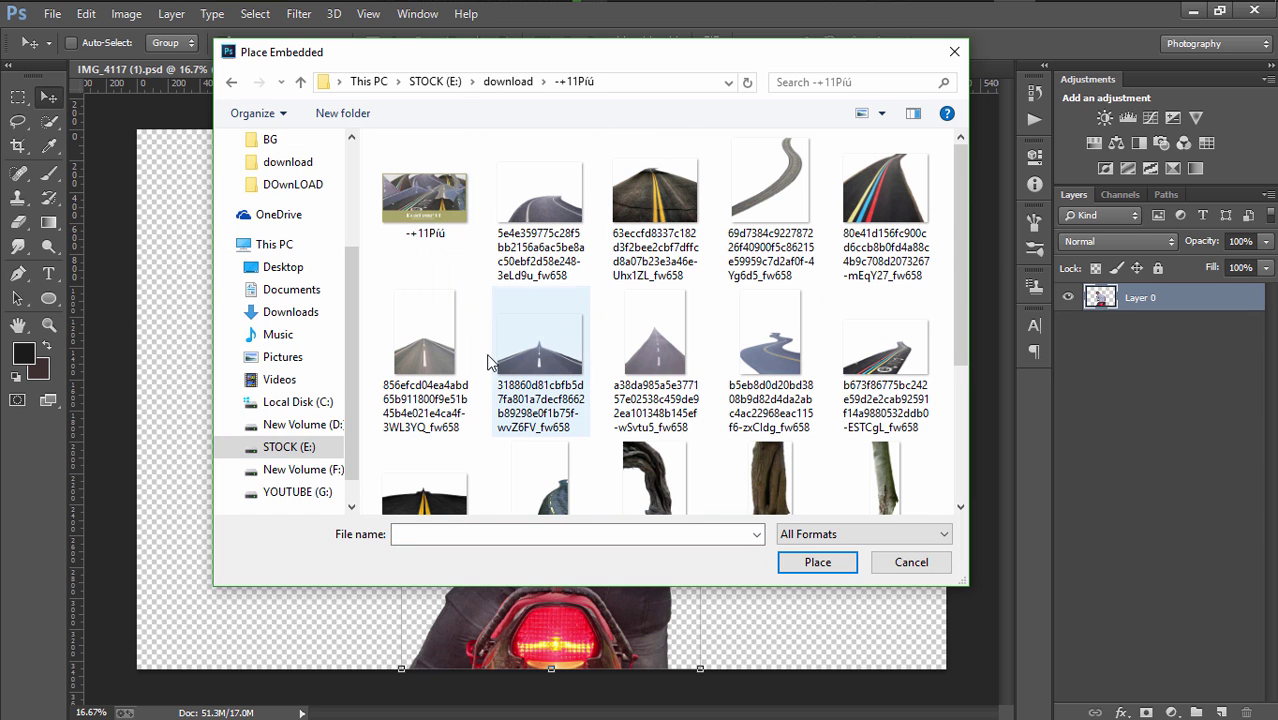
left_click(449, 358)
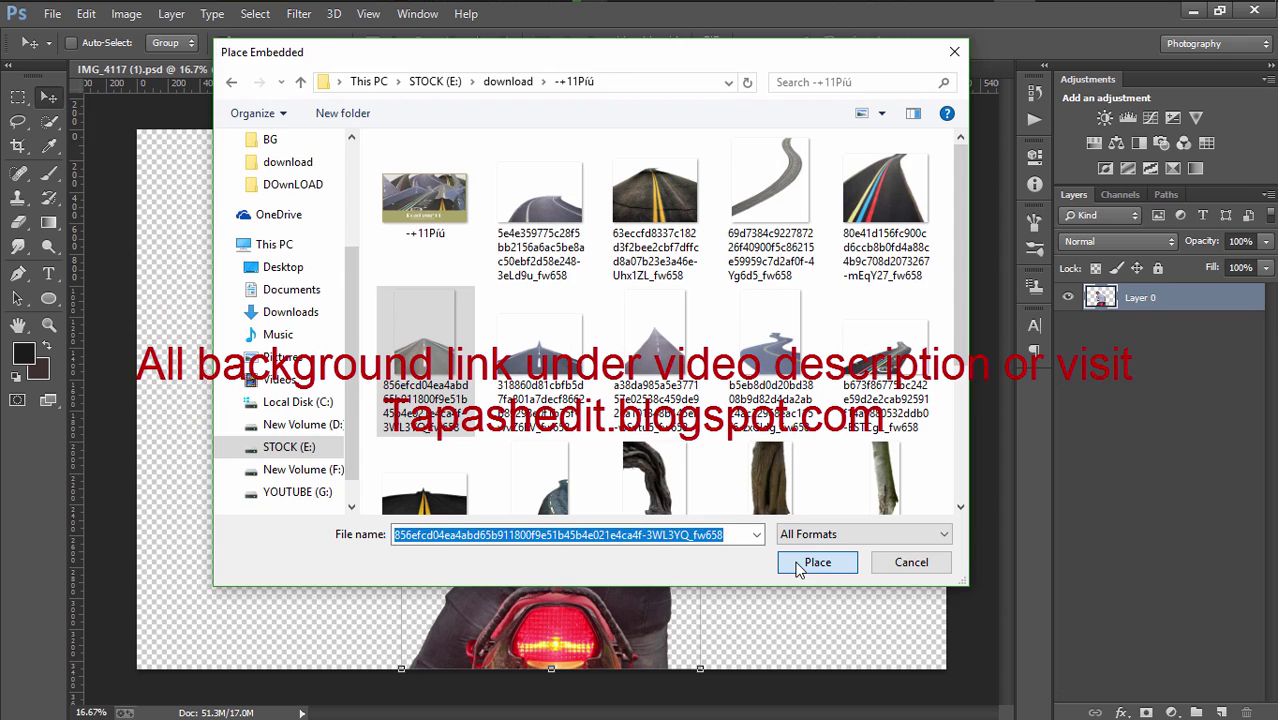
Place the road image and stretch it across the full canvas width
left_click(813, 559)
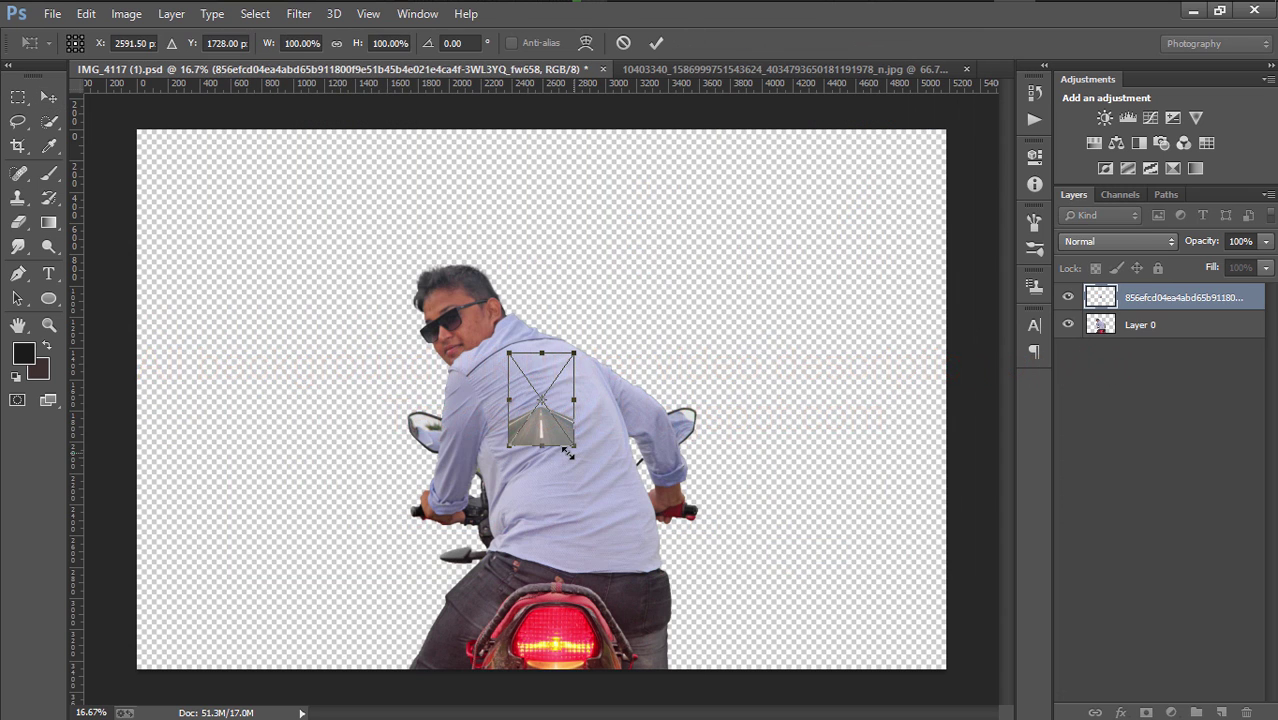
key("ctrl+minus")
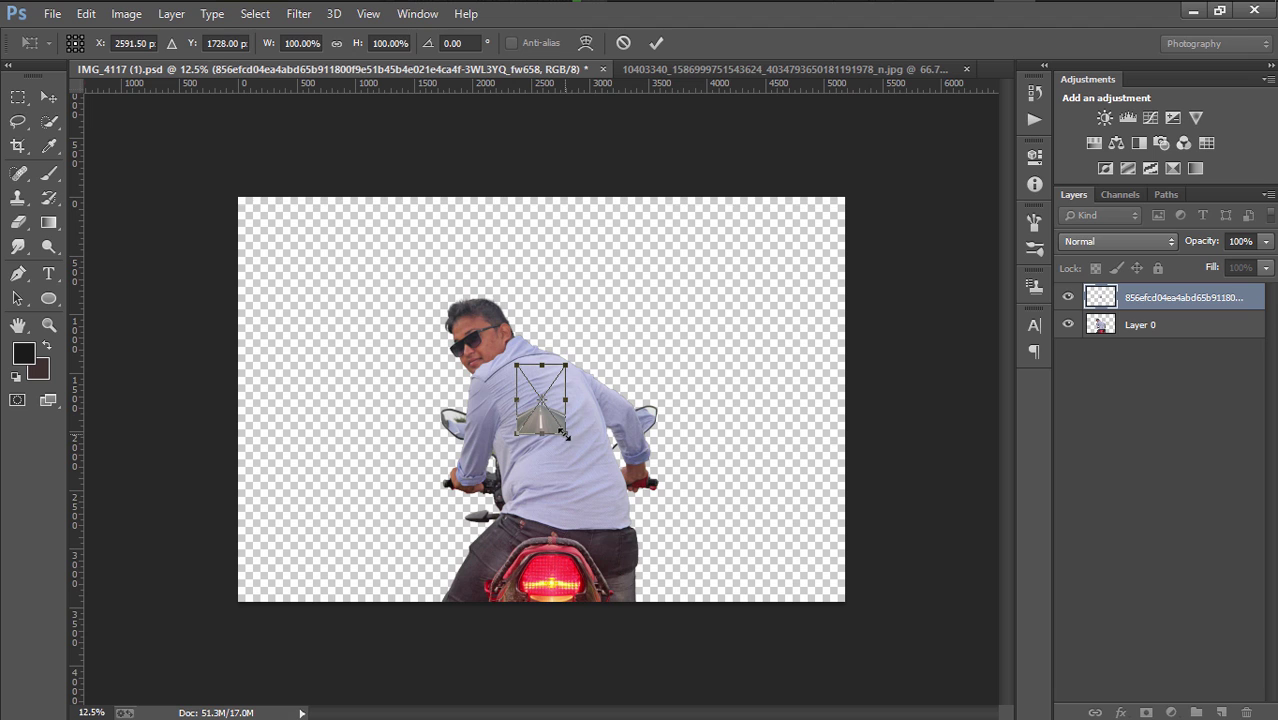
left_click_drag(596, 463, 756, 556)
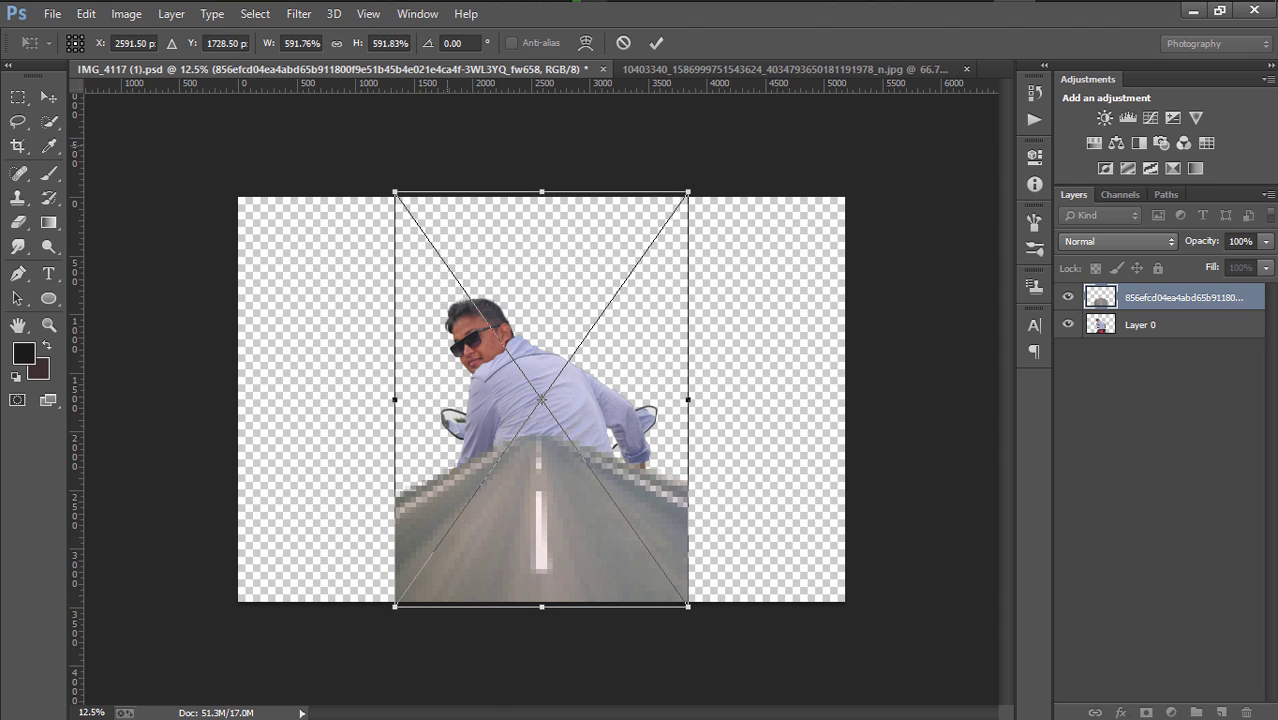
left_click(655, 44)
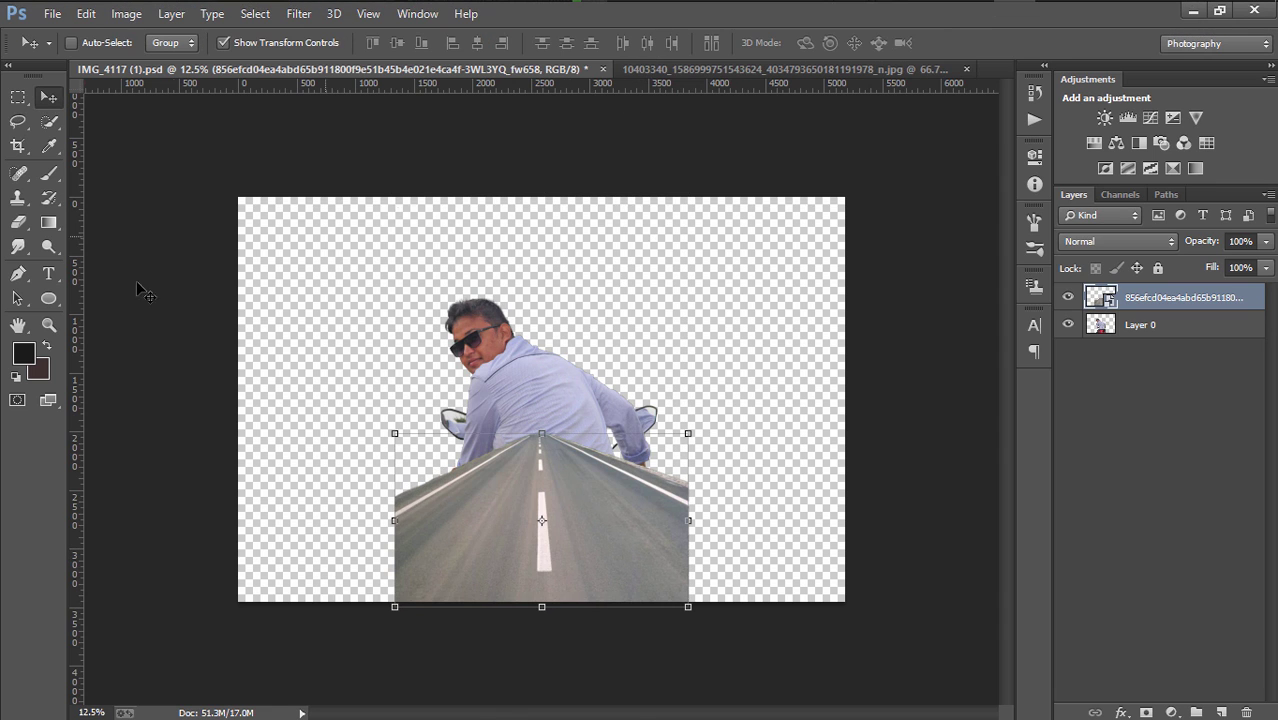
left_click_drag(690, 436, 699, 191)
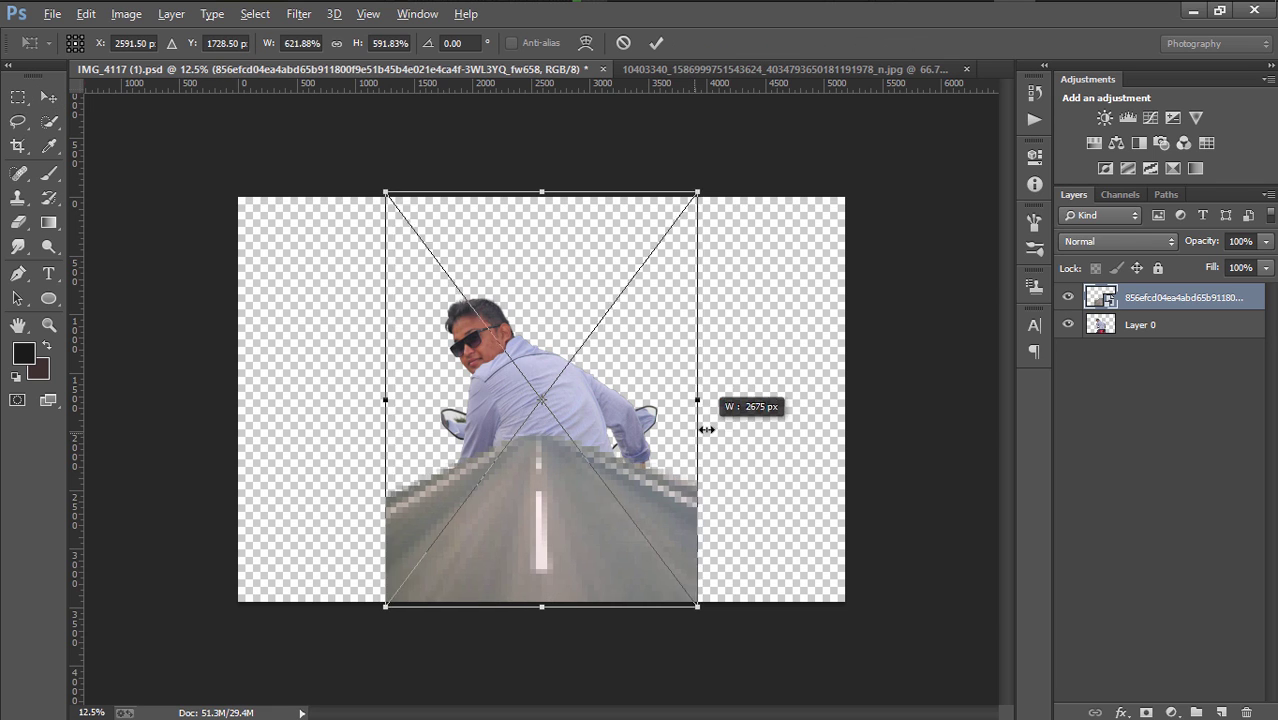
left_click_drag(699, 399, 846, 418)
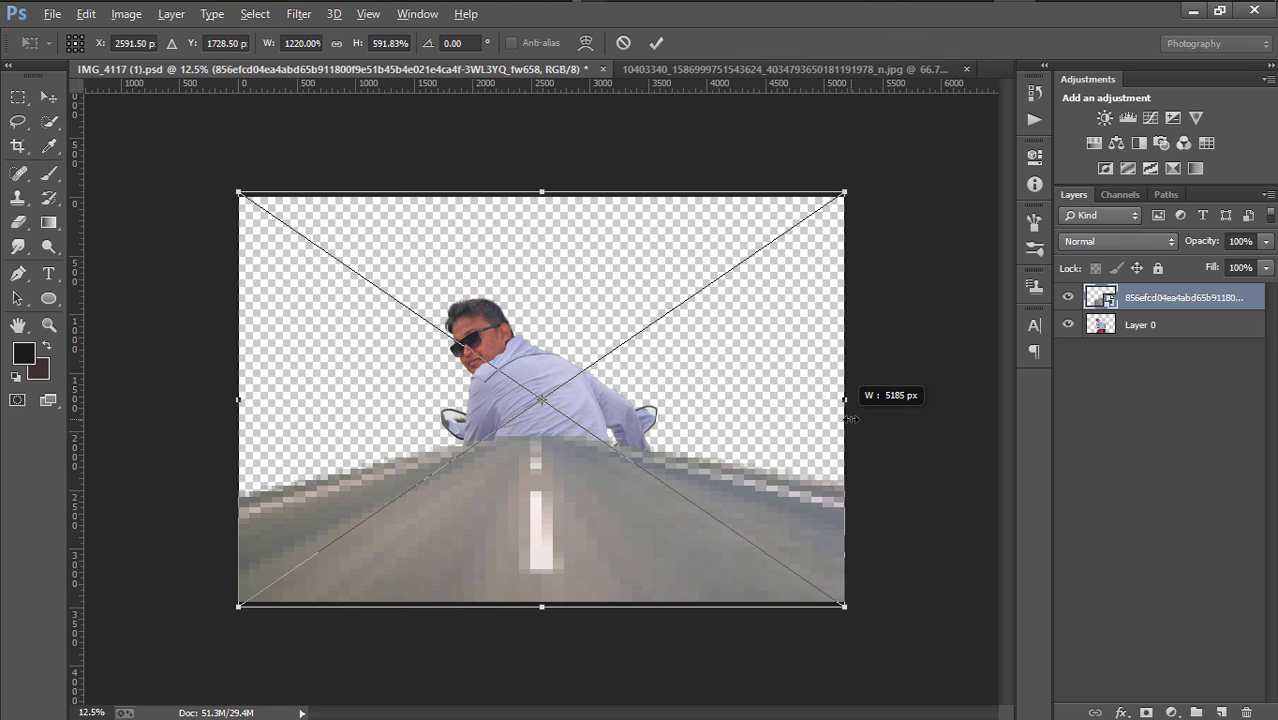
left_click(656, 42)
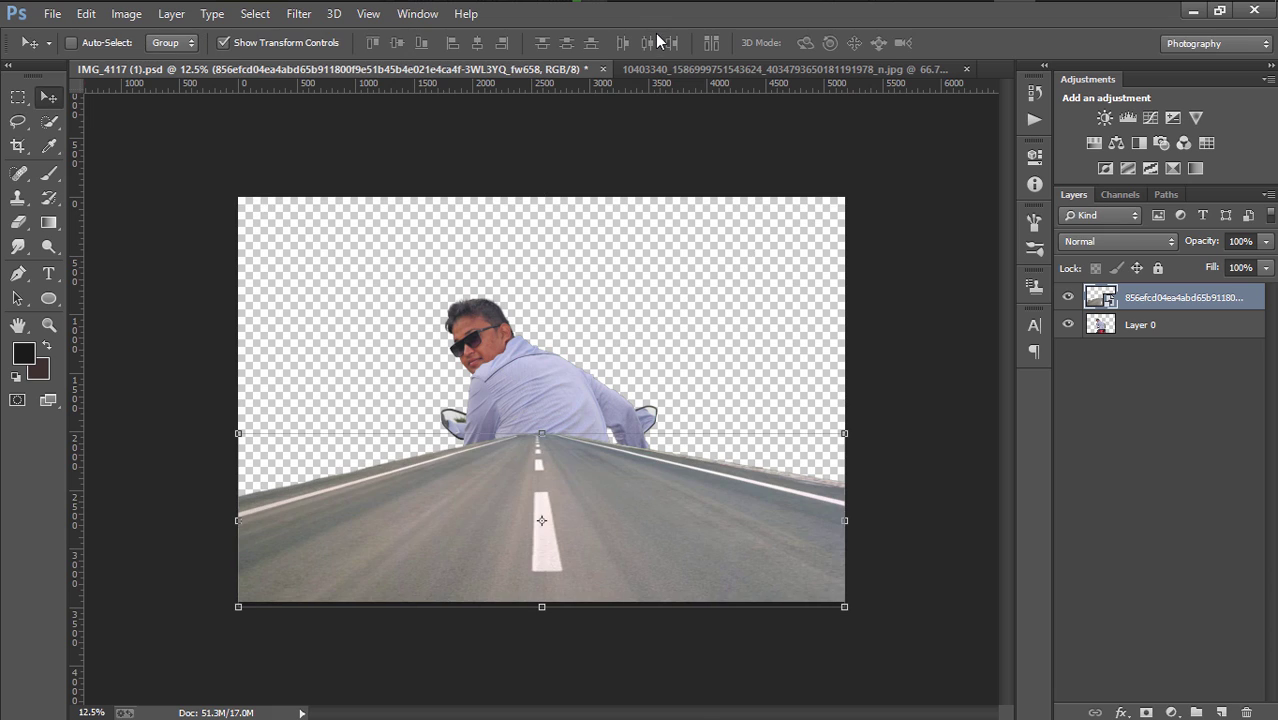
Move the road layer behind the rider and enlarge it past the canvas edges
left_click_drag(1135, 312, 1137, 392)
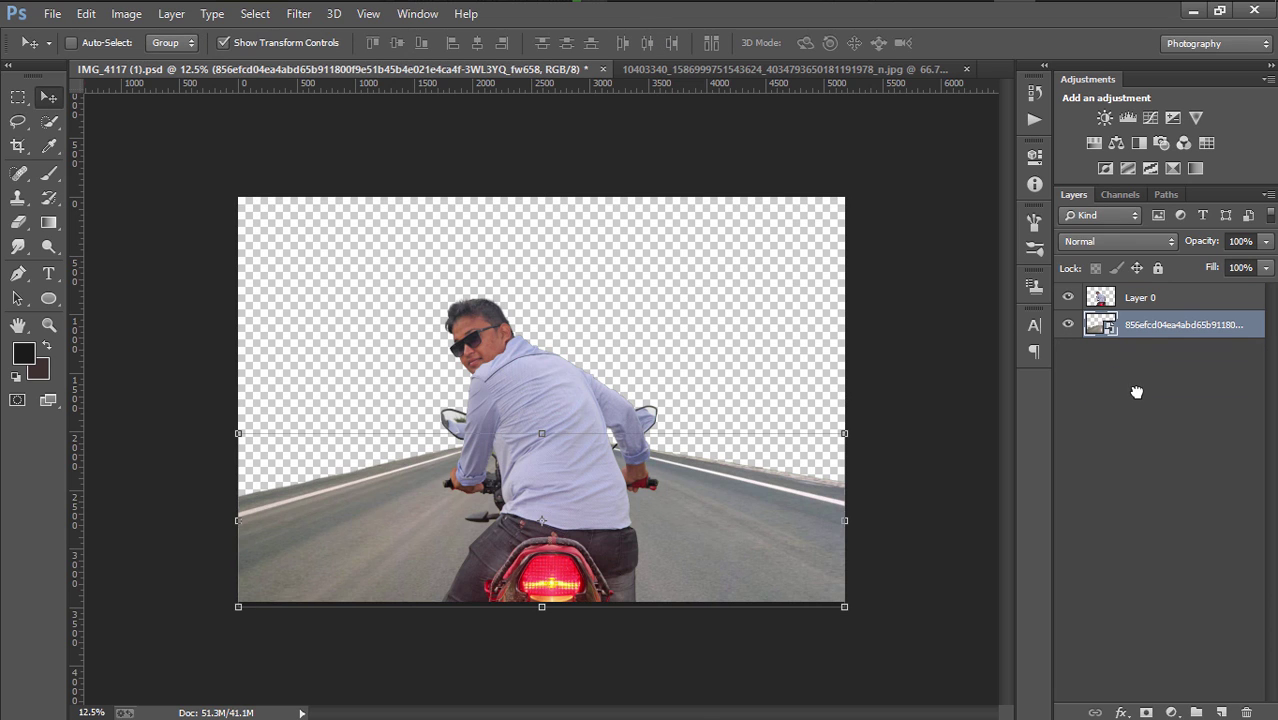
left_click_drag(812, 496, 758, 491)
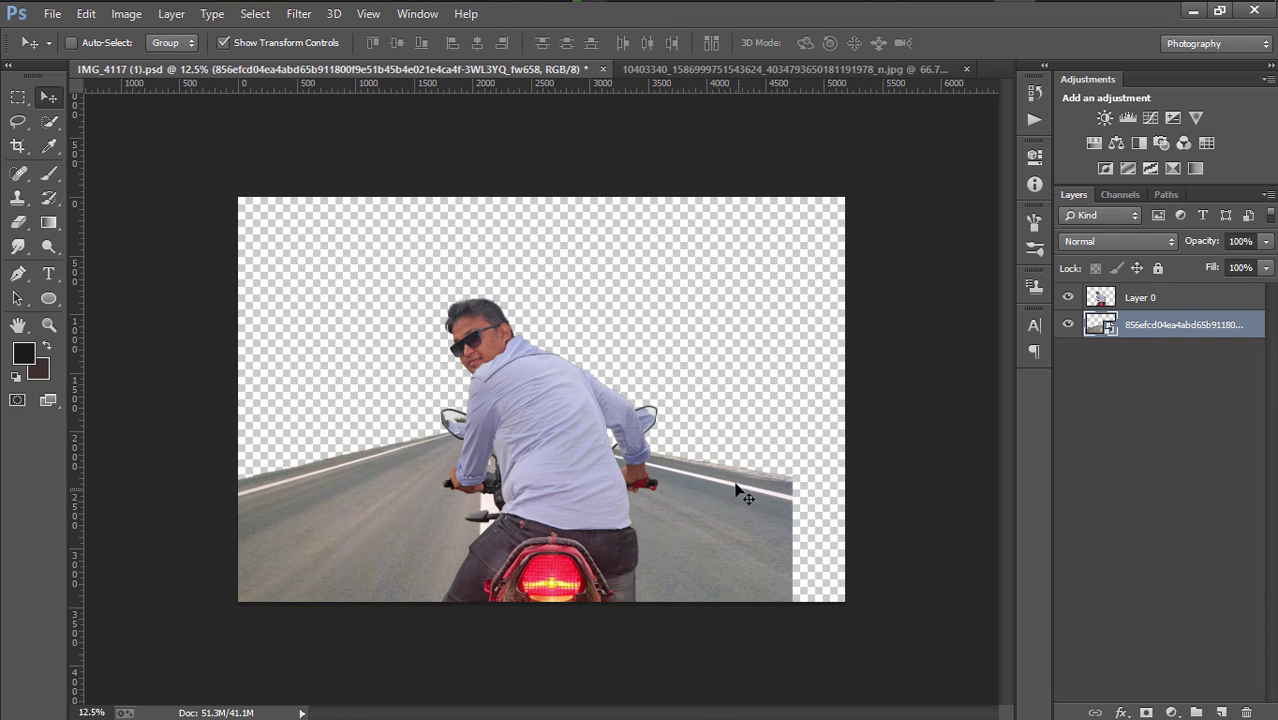
mouse_move(792, 430)
left_mouse_down()
mouse_move(862, 432)
mouse_move(753, 447)
left_mouse_up()
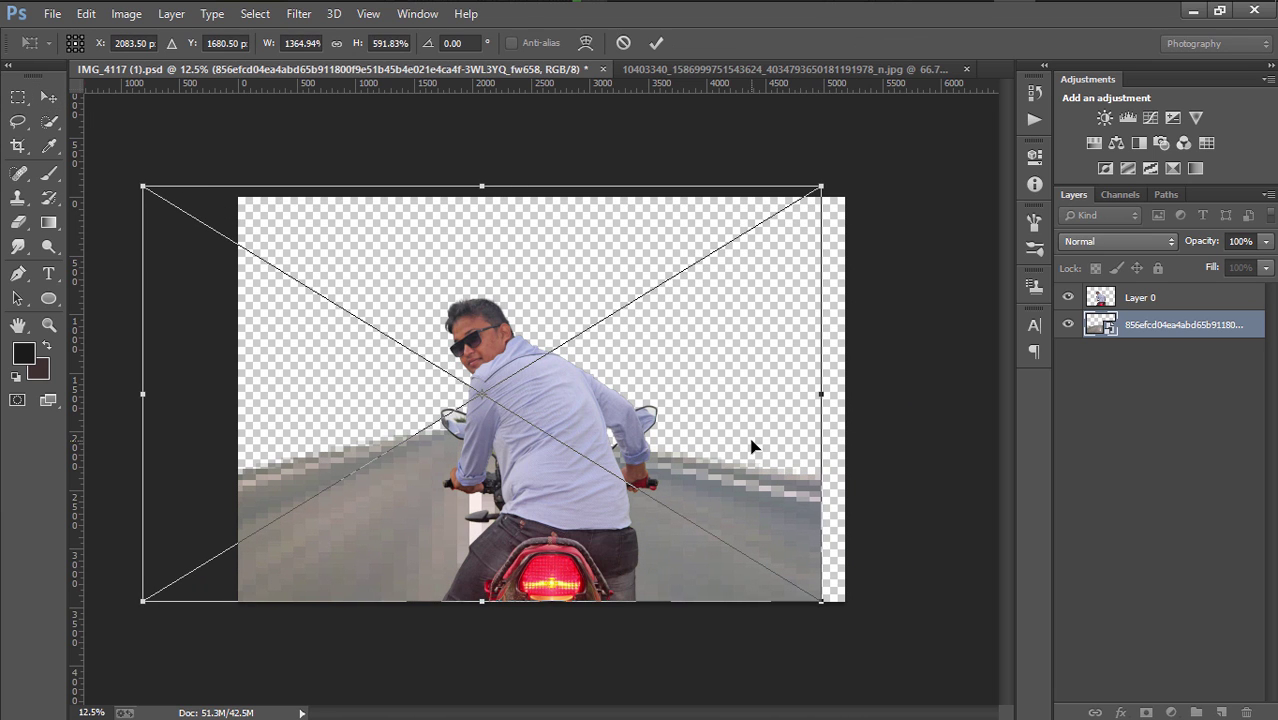
left_click_drag(826, 186, 866, 182)
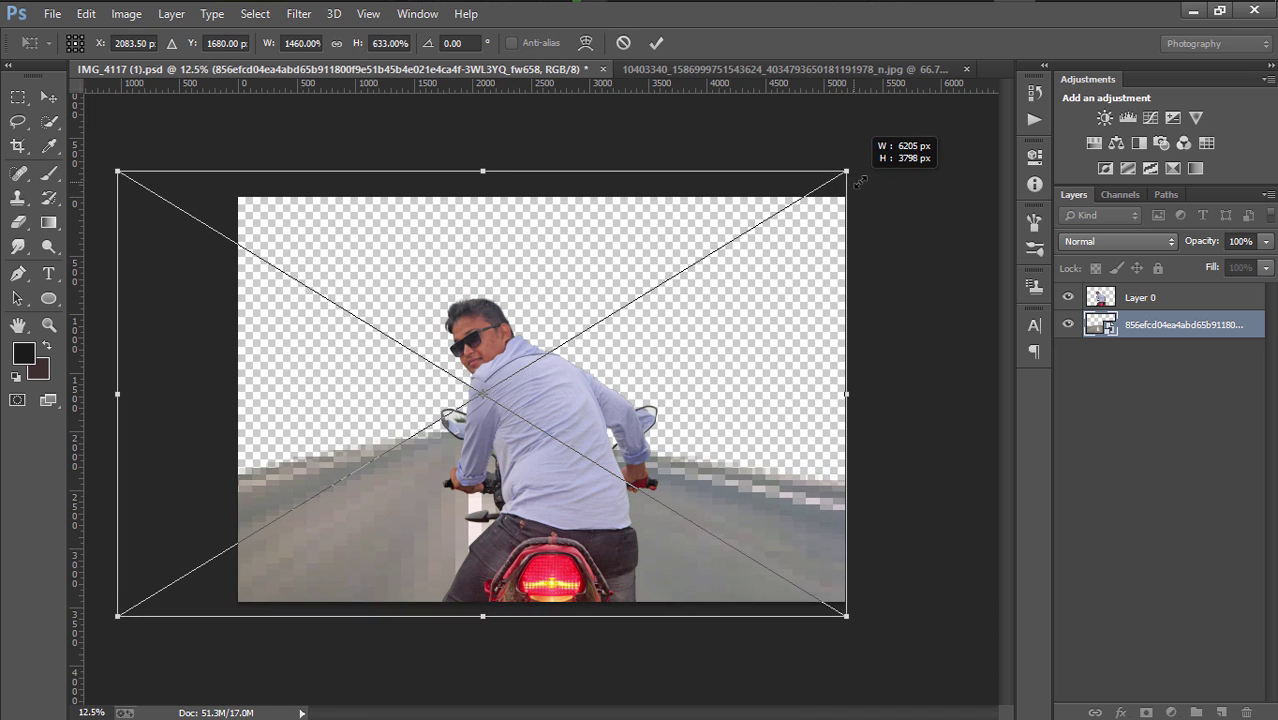
left_click_drag(484, 175, 483, 218)
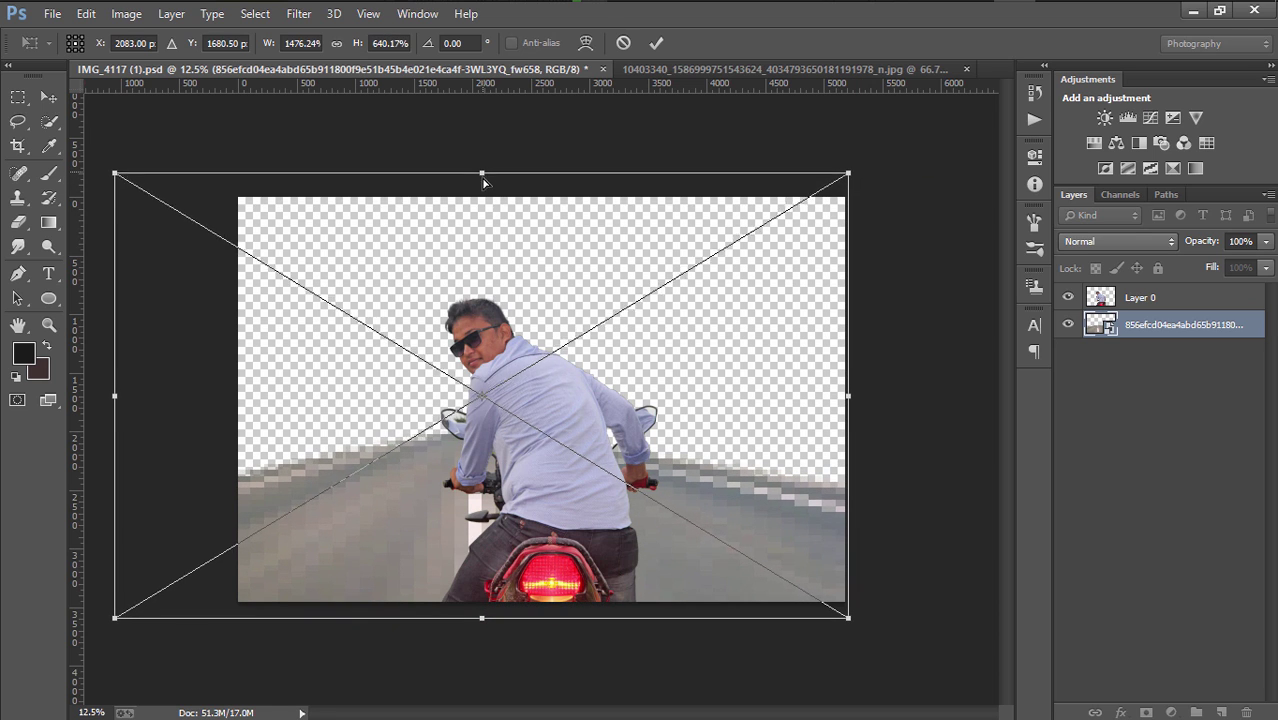
left_click(656, 44)
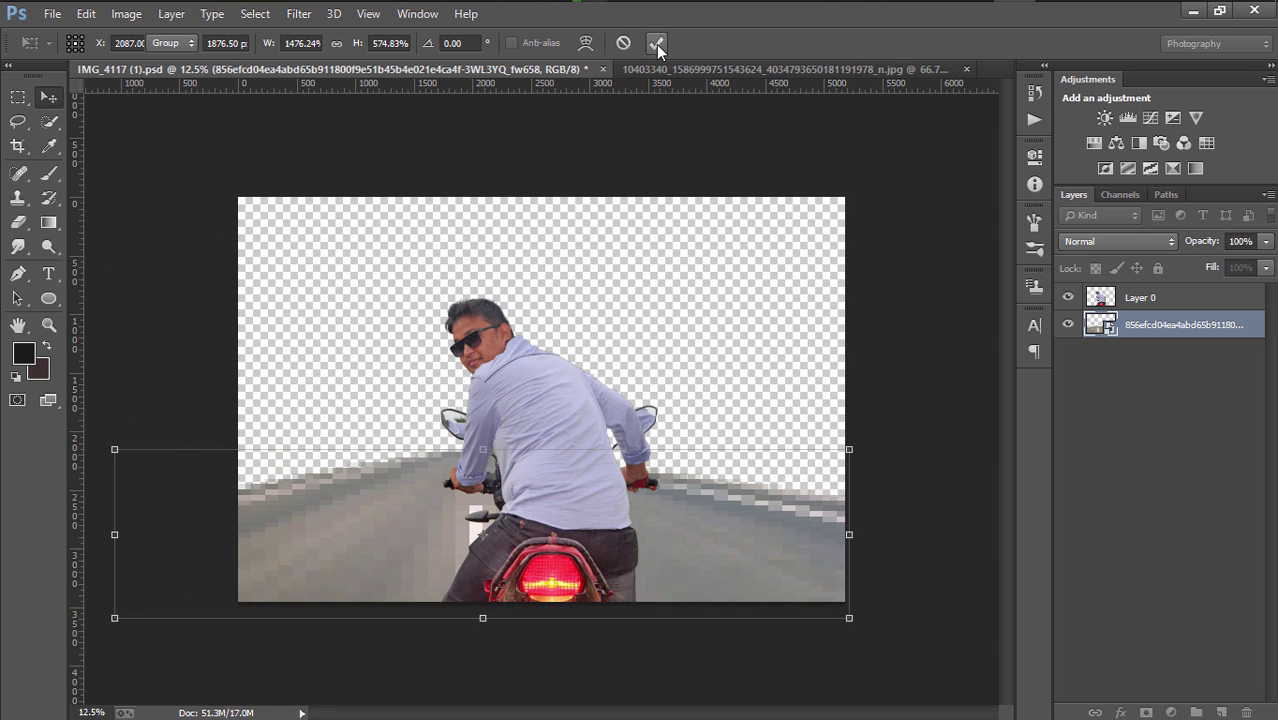
Nudge the rider about 192 px right and rasterize the road layer
left_click(1140, 297)
left_click_drag(572, 432, 585, 433)
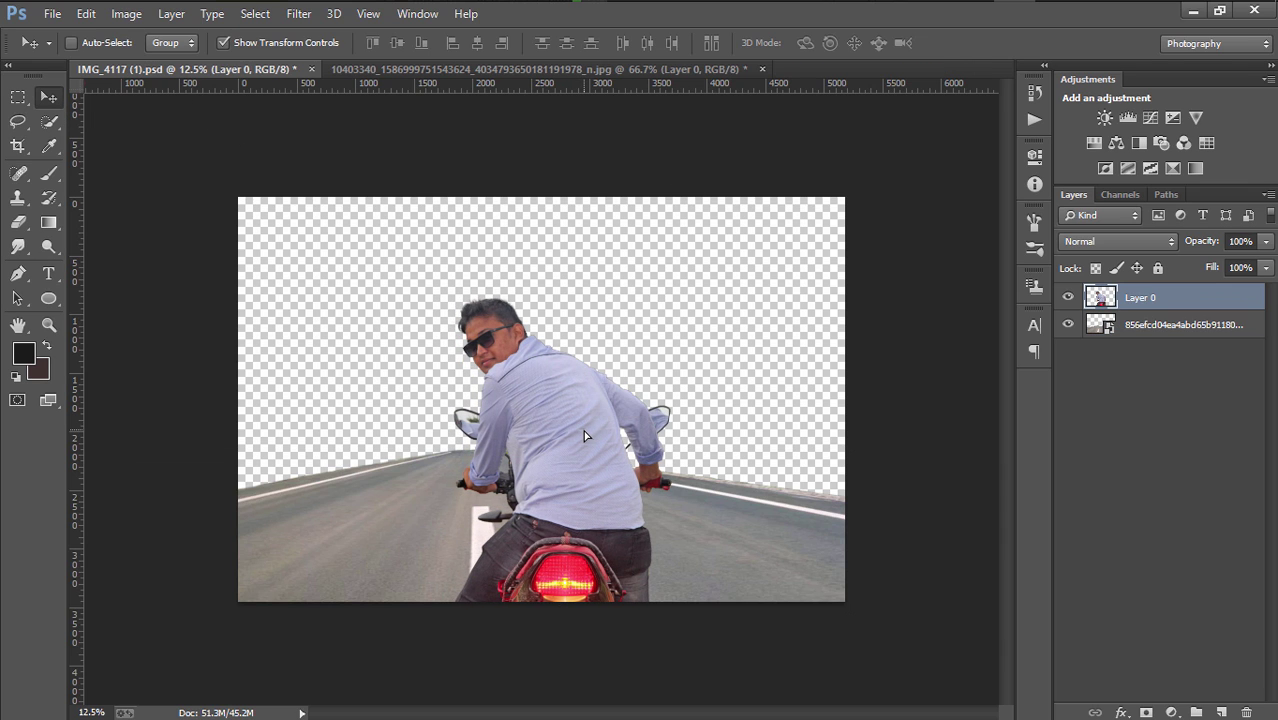
left_click(224, 43)
left_click_drag(358, 473, 383, 468)
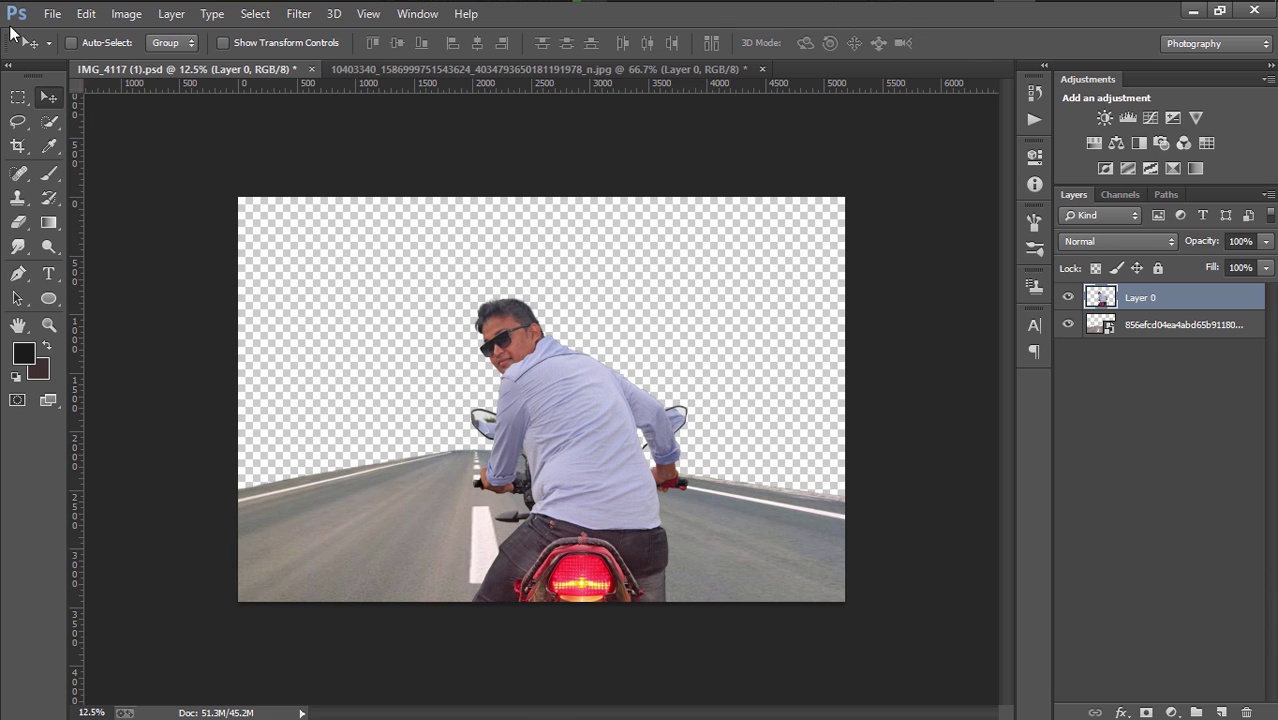
right_click(1133, 320)
left_click(865, 318)
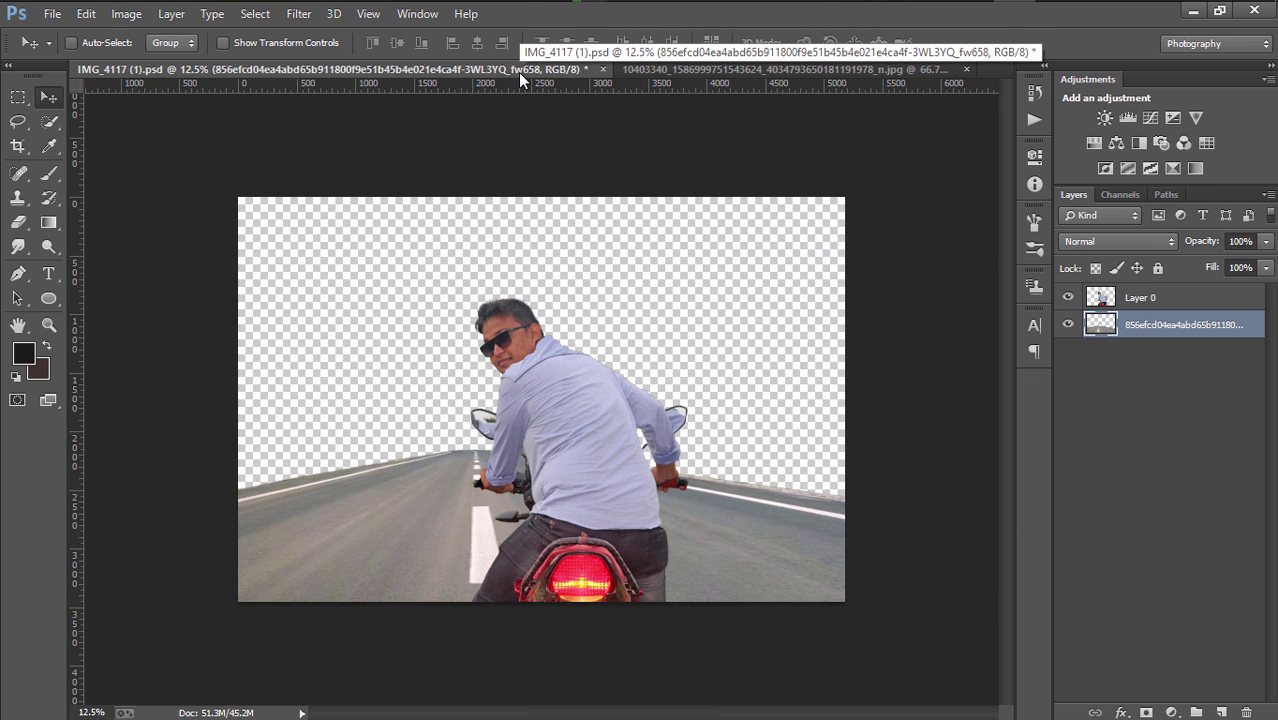
Bring the jet runway image into the rider composition, enlarged to cover the canvas
left_click(699, 70)
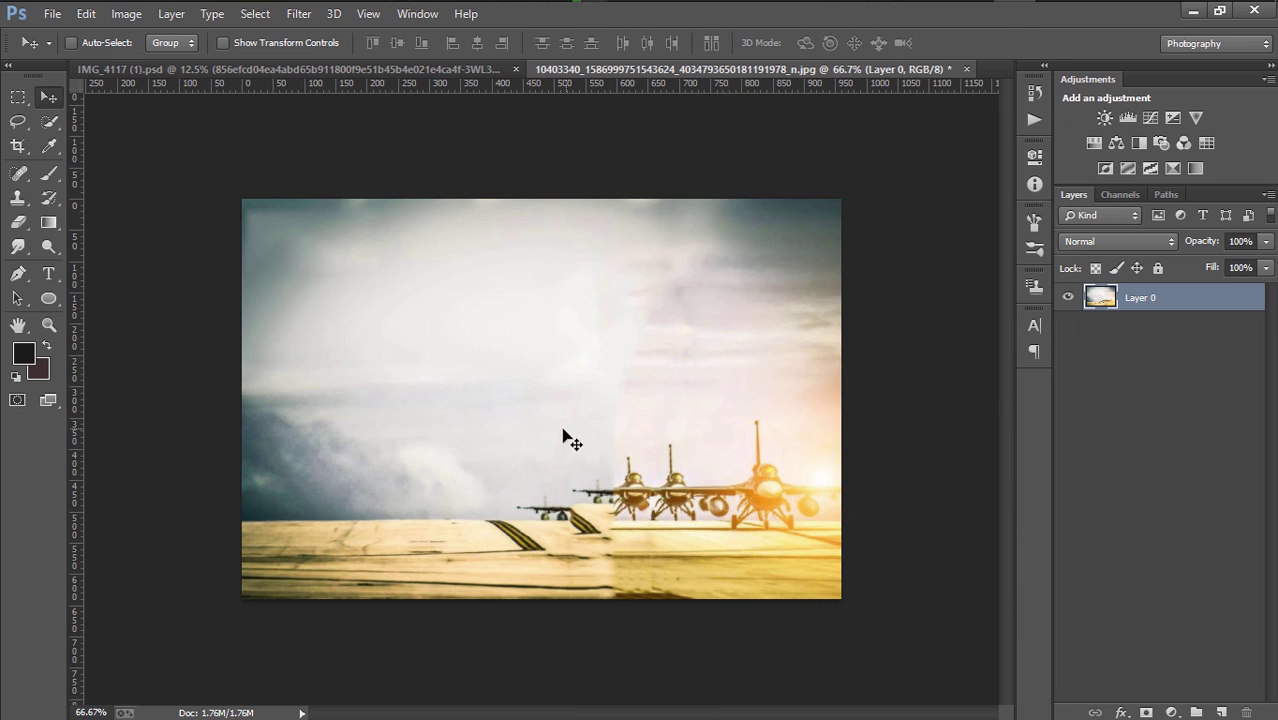
mouse_move(428, 308)
left_mouse_down()
mouse_move(550, 177)
mouse_move(383, 78)
mouse_move(494, 322)
left_mouse_up()
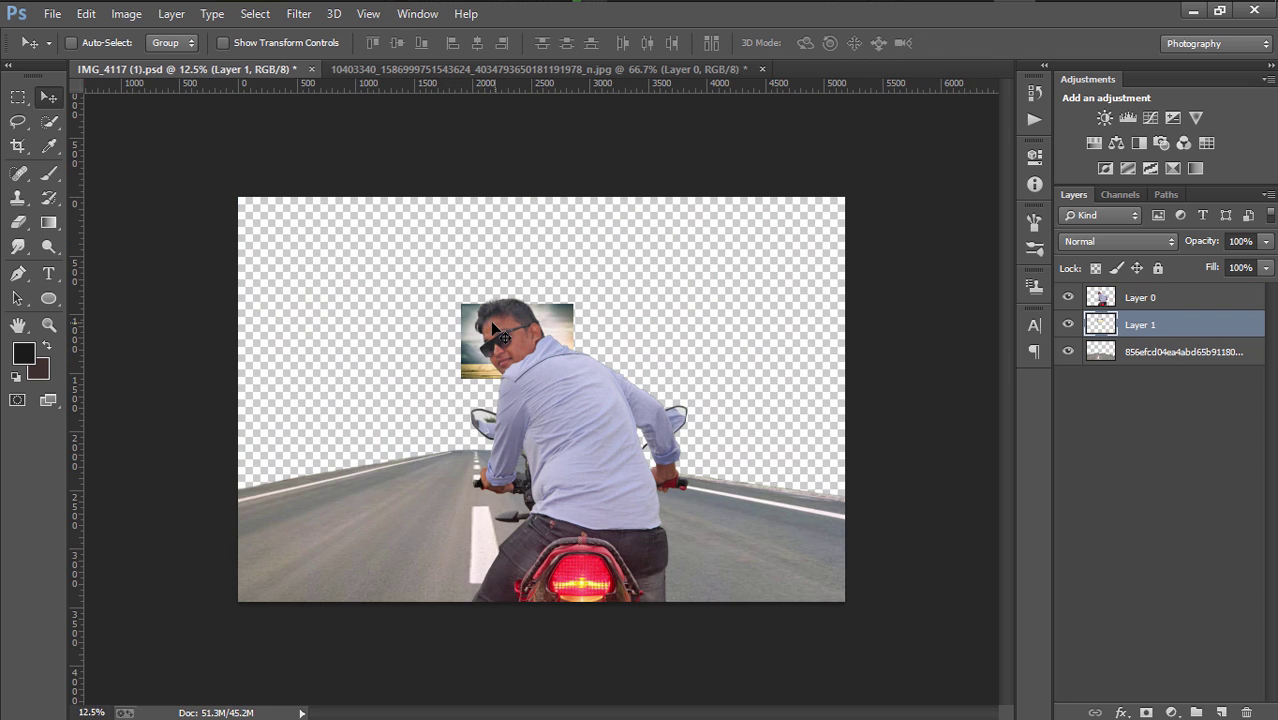
left_click(223, 43)
left_click_drag(572, 380, 758, 484)
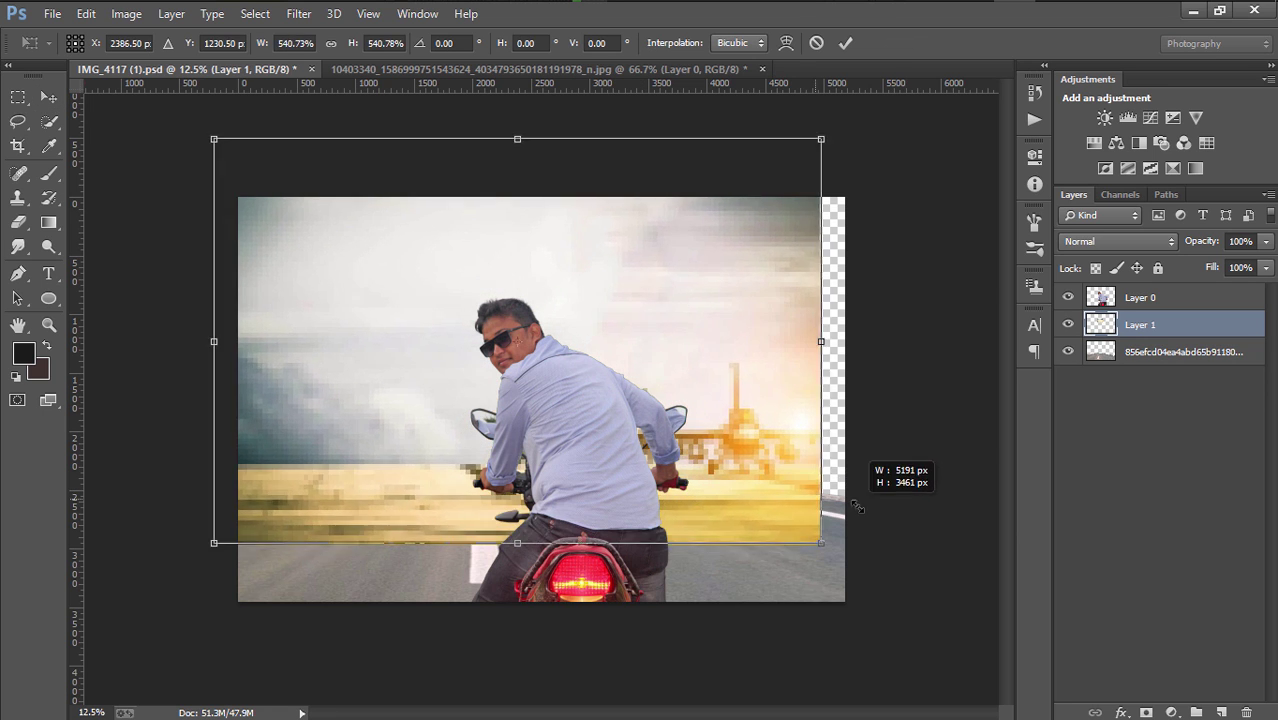
left_click_drag(758, 484, 868, 520)
right_click(714, 314)
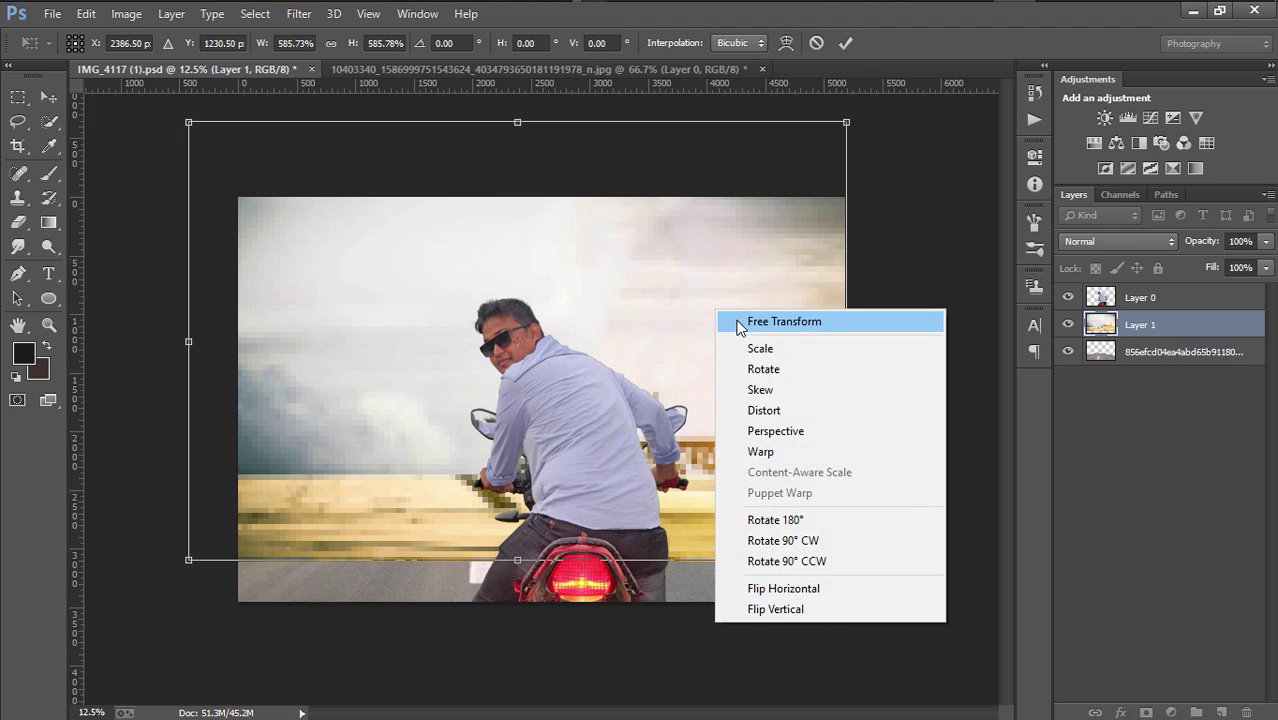
left_click(845, 43)
Put the runway beneath the road, shift it down, and lower the road's top to 88.4% height
left_click_drag(1146, 326, 1166, 390)
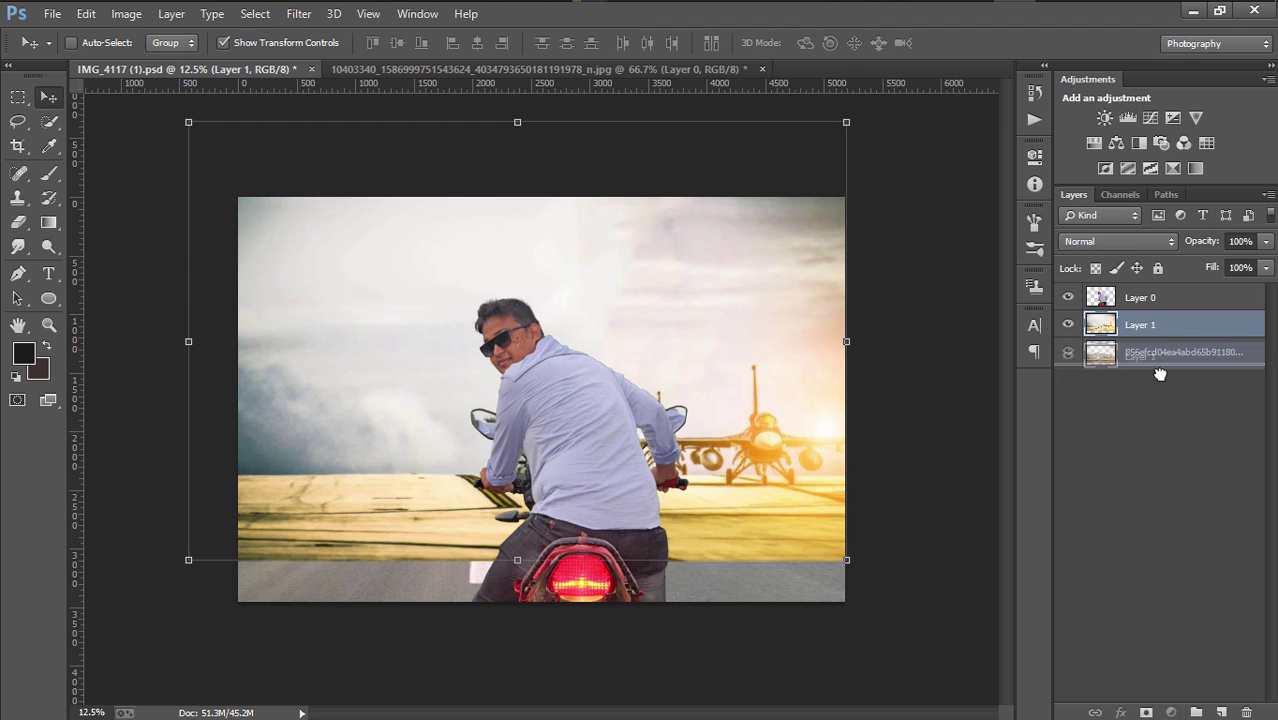
mouse_move(684, 218)
left_mouse_down()
mouse_move(687, 292)
mouse_move(713, 297)
mouse_move(715, 284)
mouse_move(713, 301)
left_mouse_up()
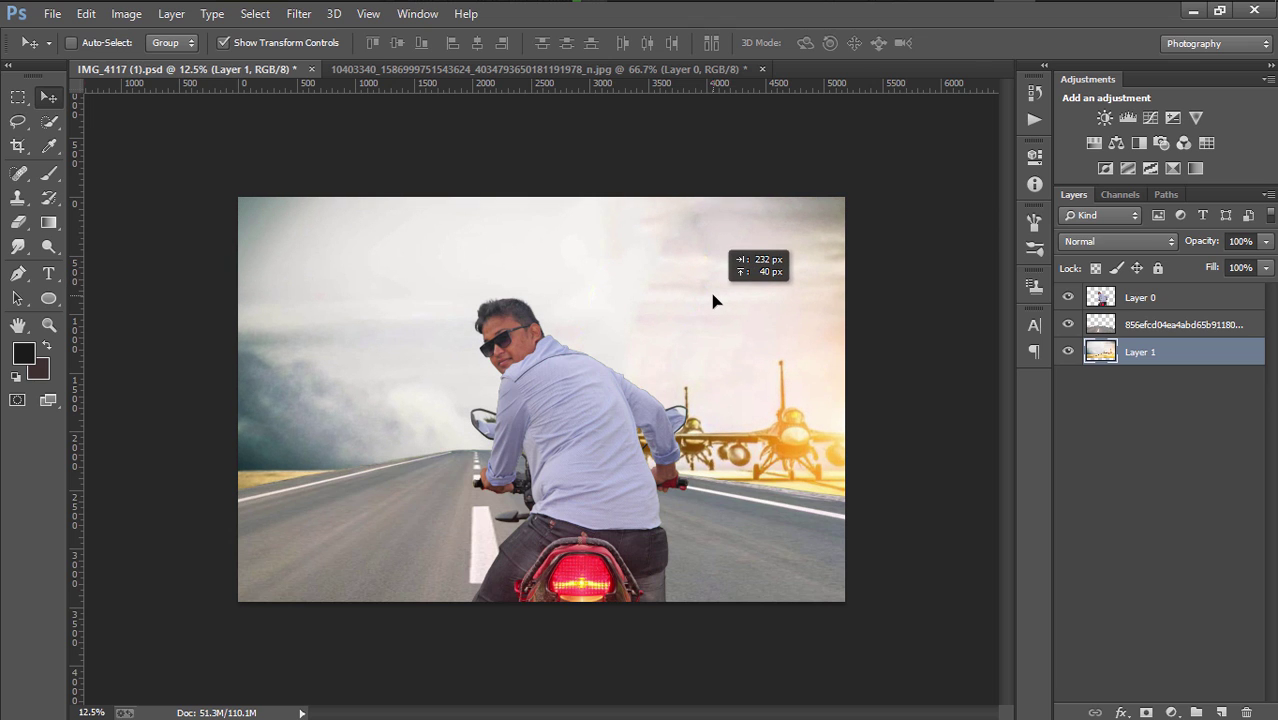
left_click(1152, 330)
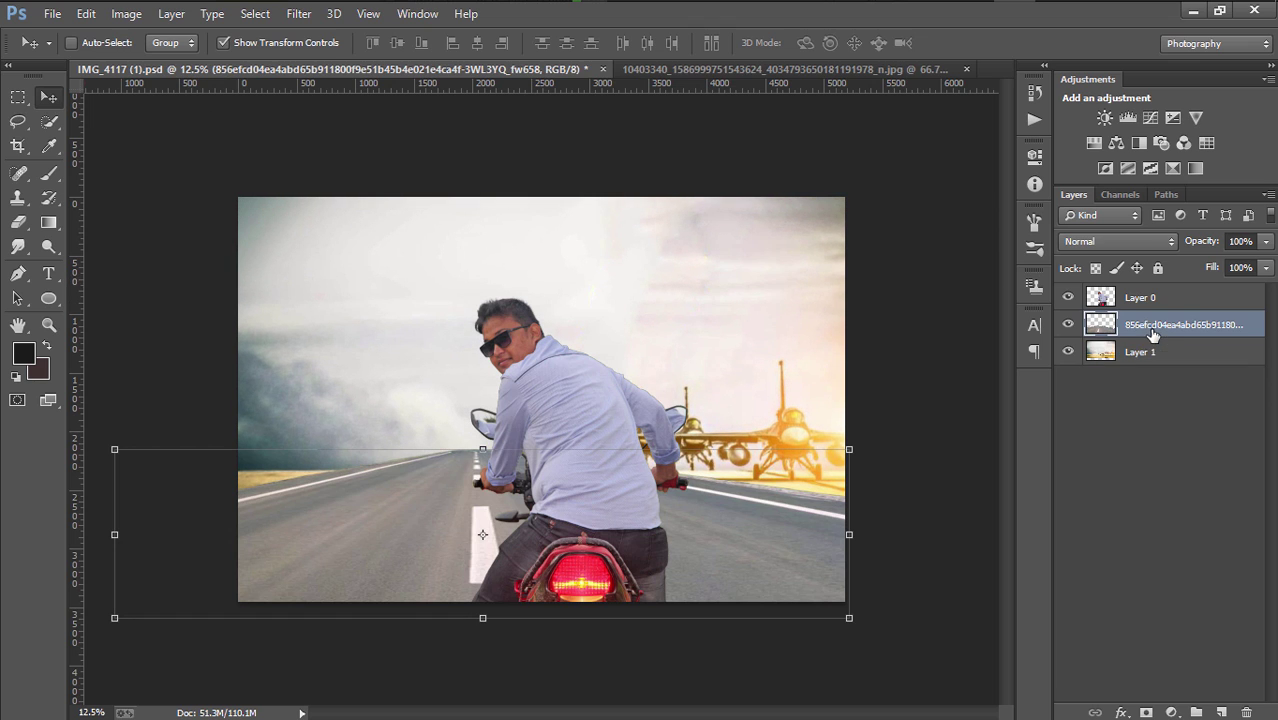
left_click_drag(480, 450, 482, 470)
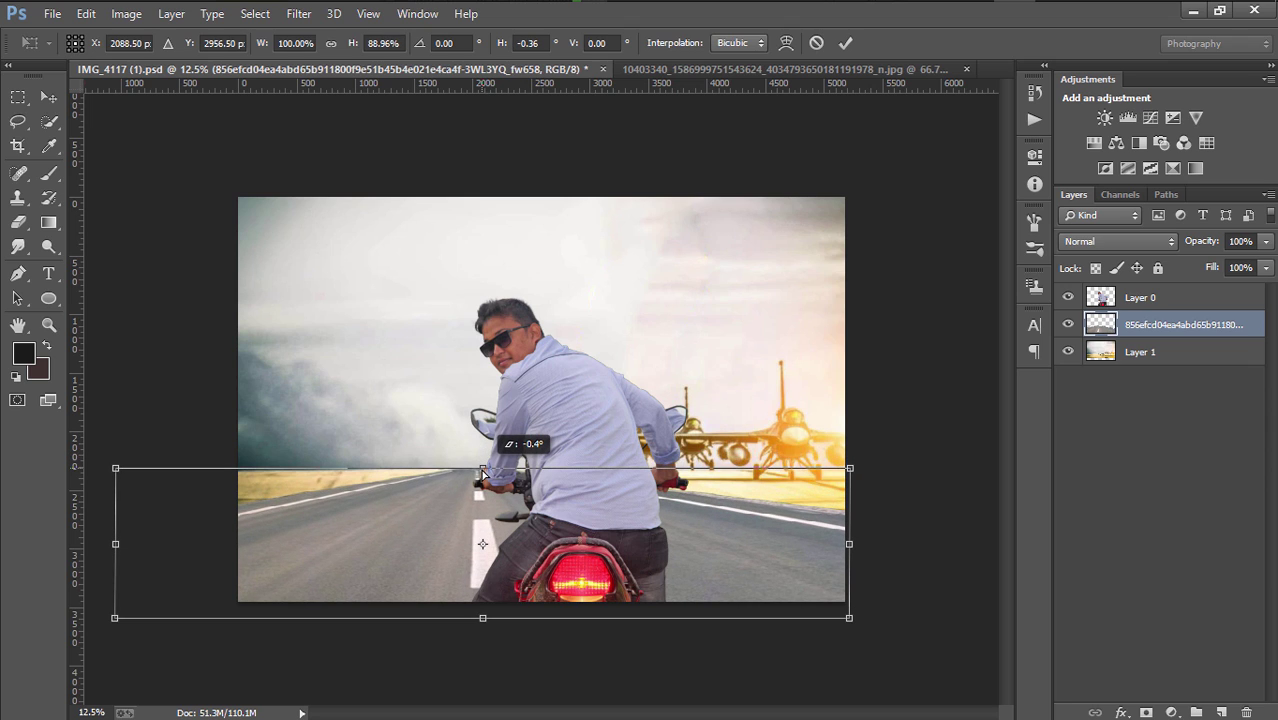
left_click_drag(482, 470, 482, 471)
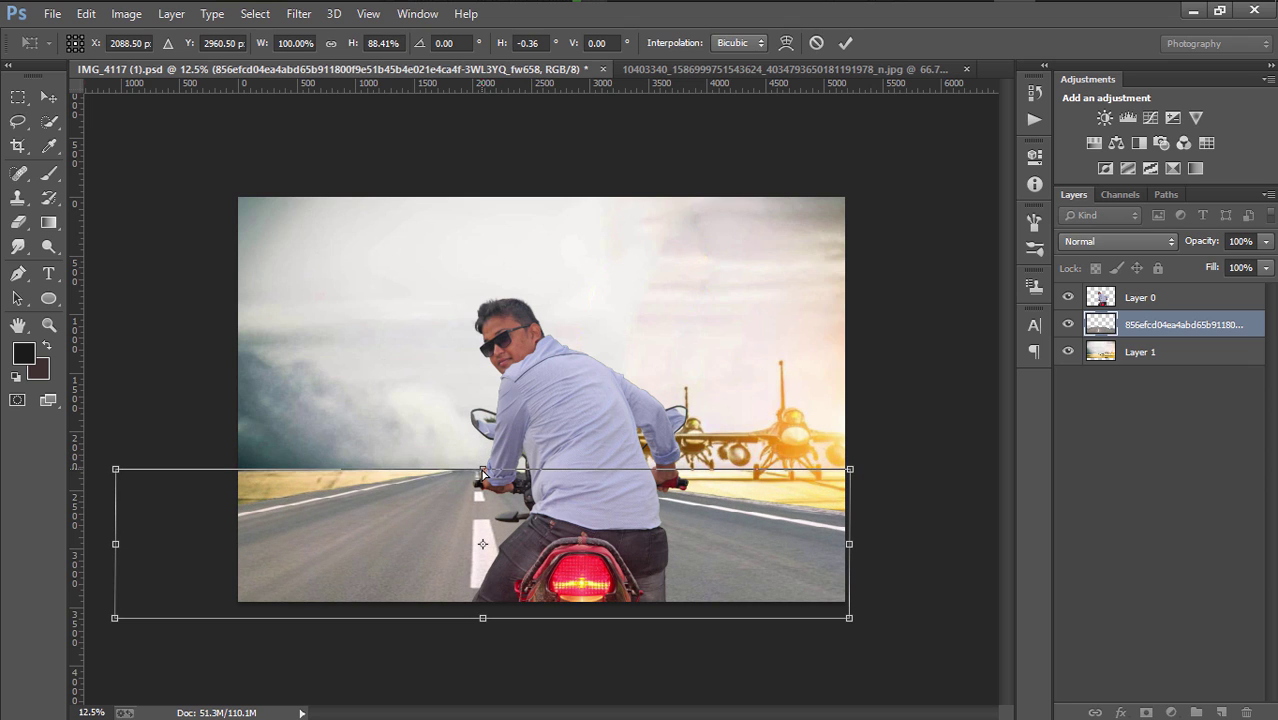
left_click(845, 43)
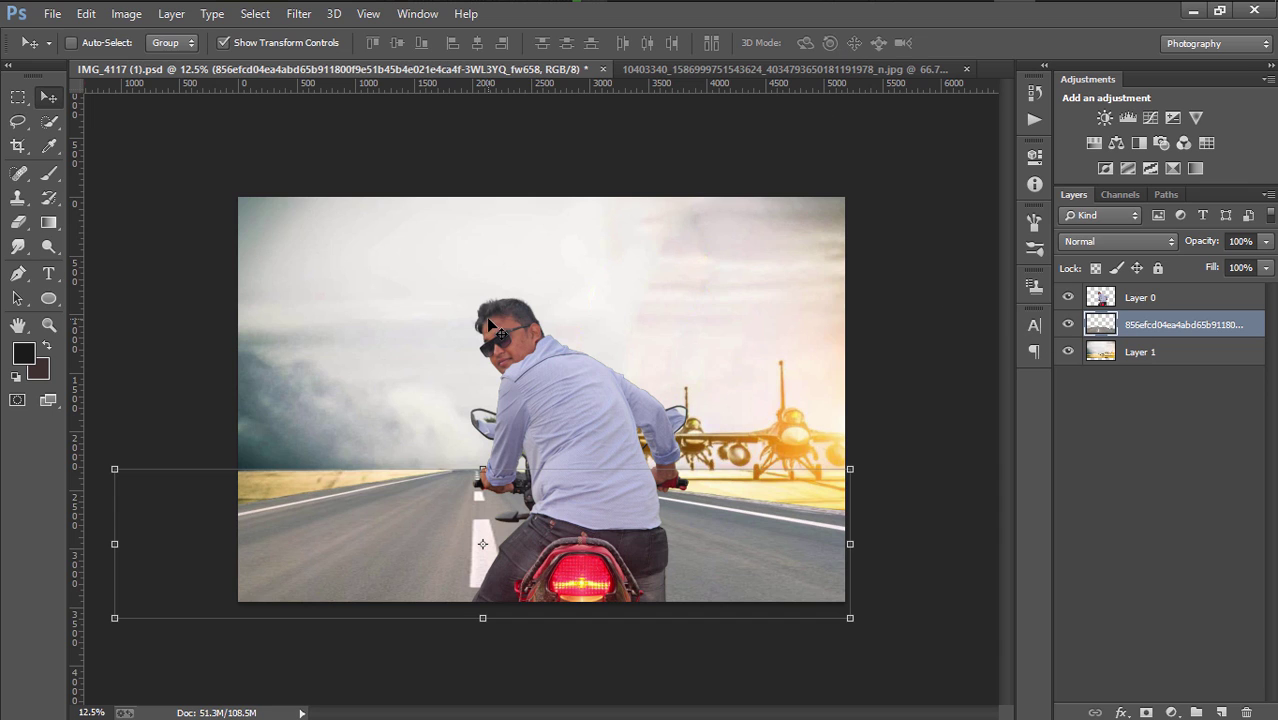
Set up the Clone Stamp with a larger brush, then undo a first grass stroke
left_click(52, 122)
left_click(52, 97)
left_click(18, 197)
left_click(109, 200)
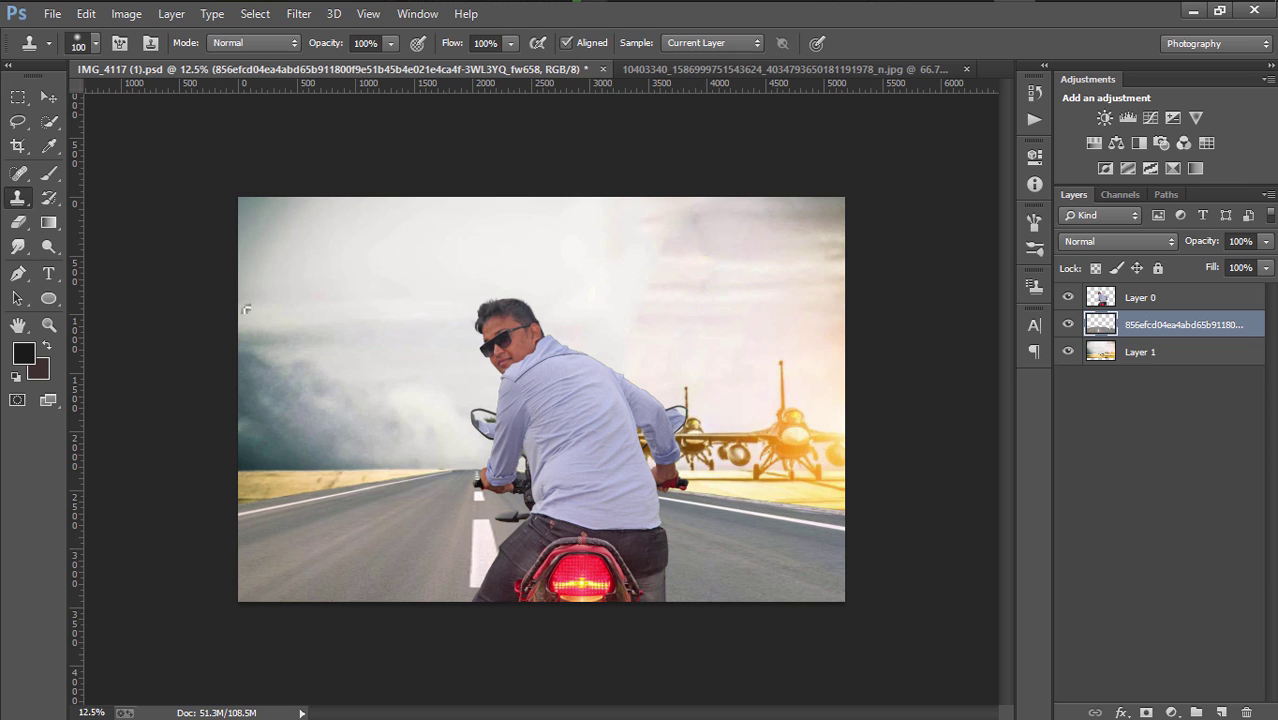
key("bracketright")
key("bracketright")
key("bracketright")
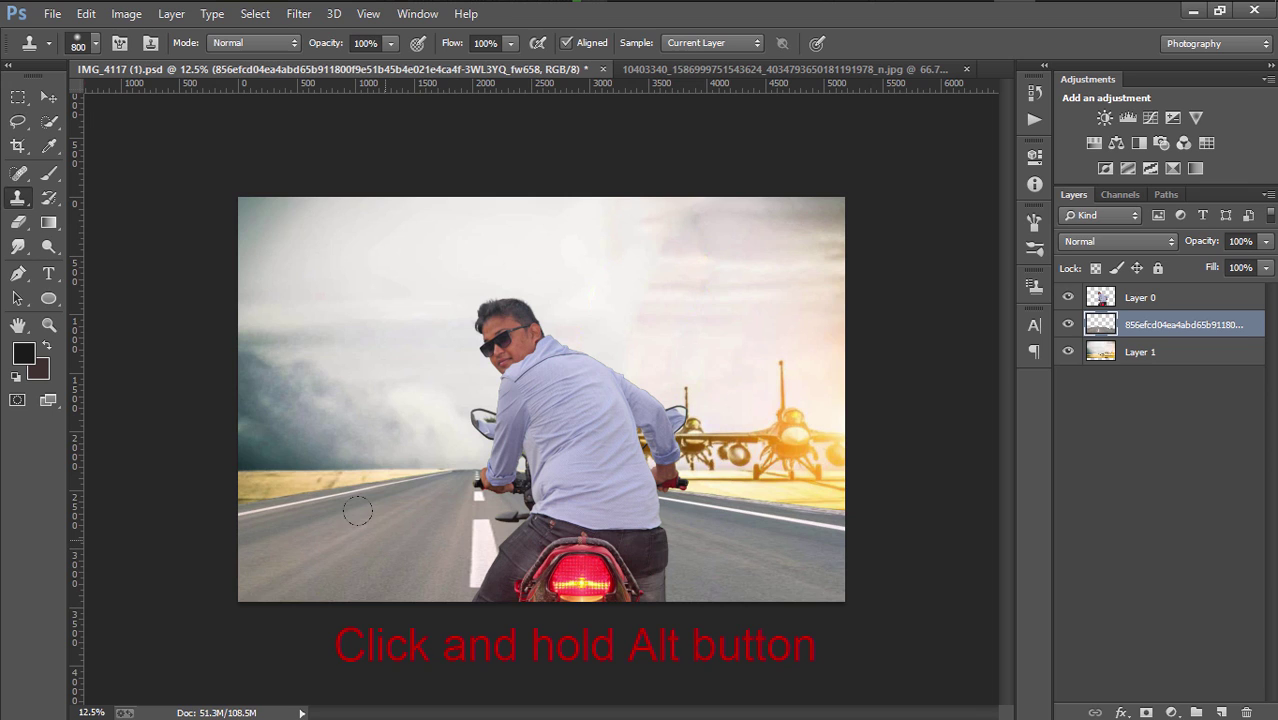
key("bracketright")
key("bracketright")
key("bracketright")
key("alt")
mouse_move(266, 487)
left_mouse_down()
mouse_move(357, 451)
mouse_move(193, 487)
left_mouse_up()
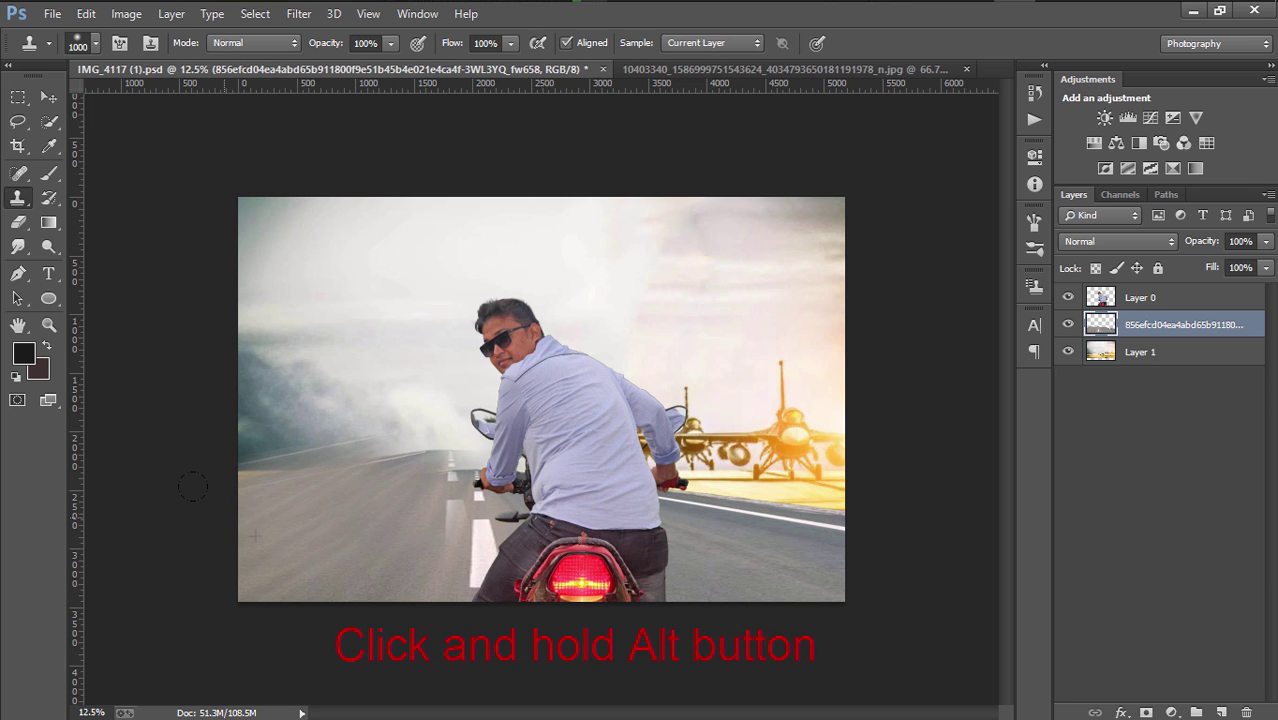
left_click(88, 14)
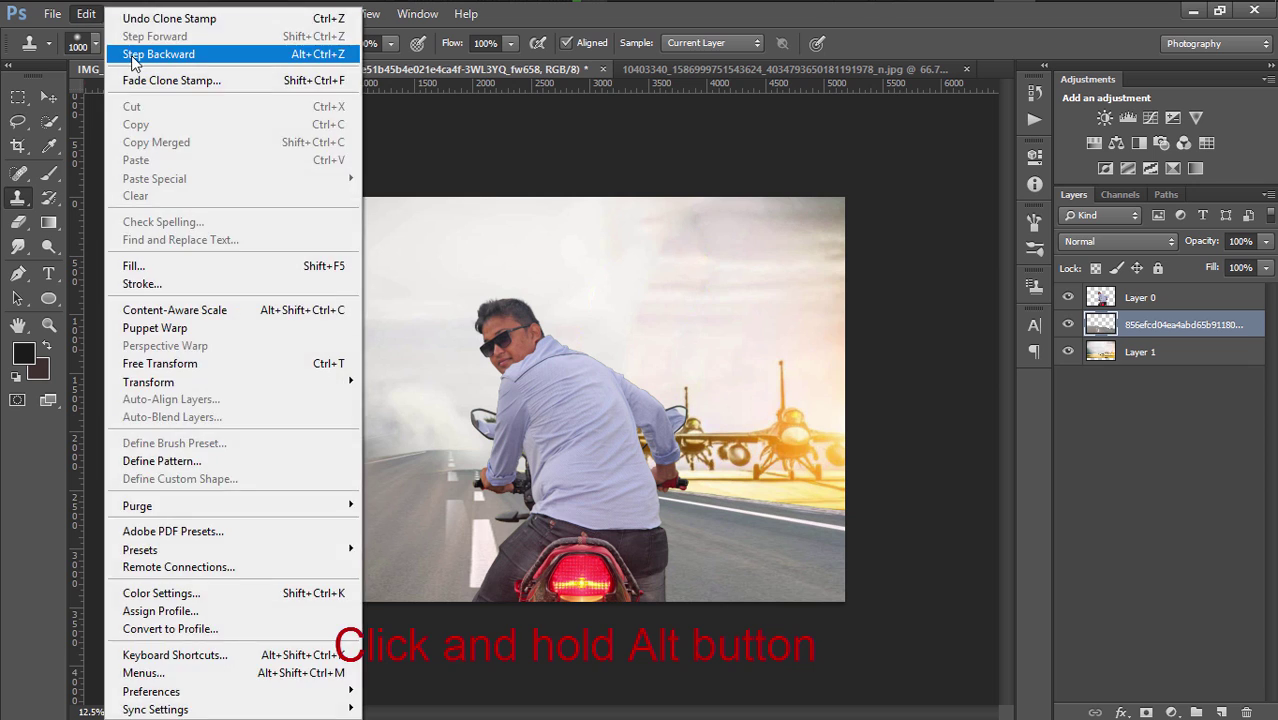
left_click(140, 48)
Clone sampled road texture over the left horizon grass, dashed markings and right lane line
key("alt")
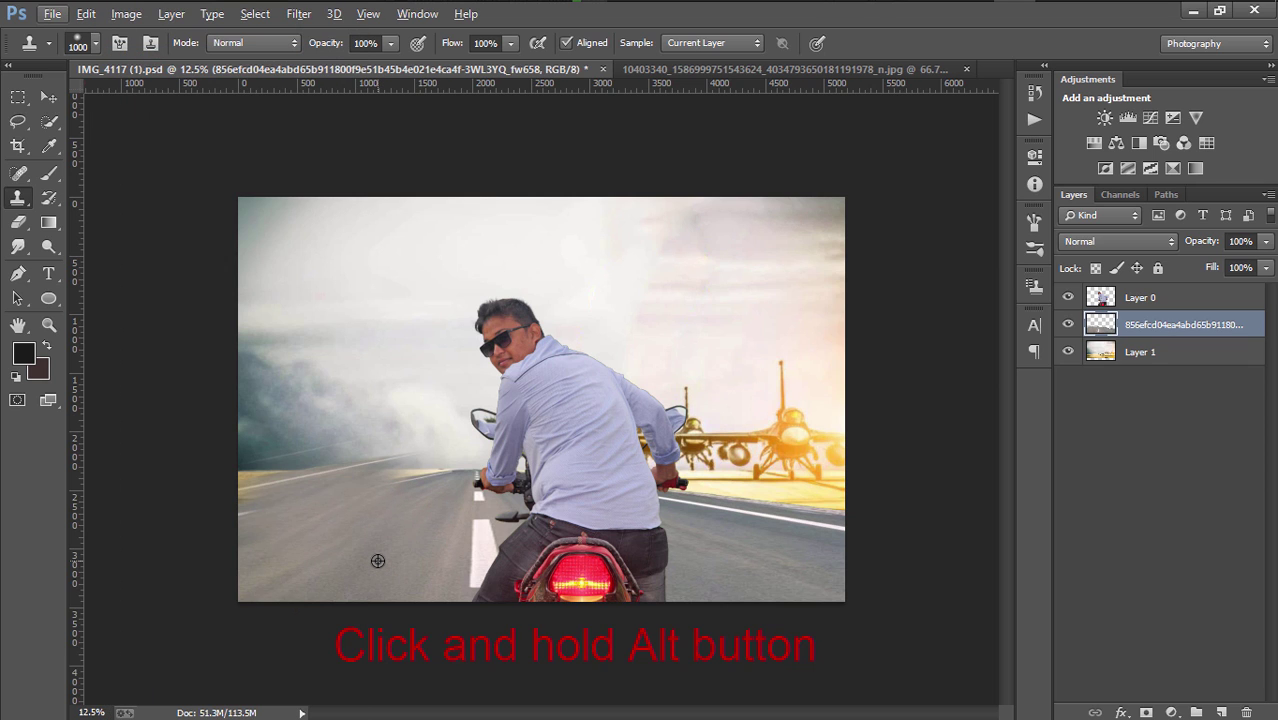
key("bracketleft")
key("bracketleft")
key("bracketleft")
left_click(300, 528, "alt")
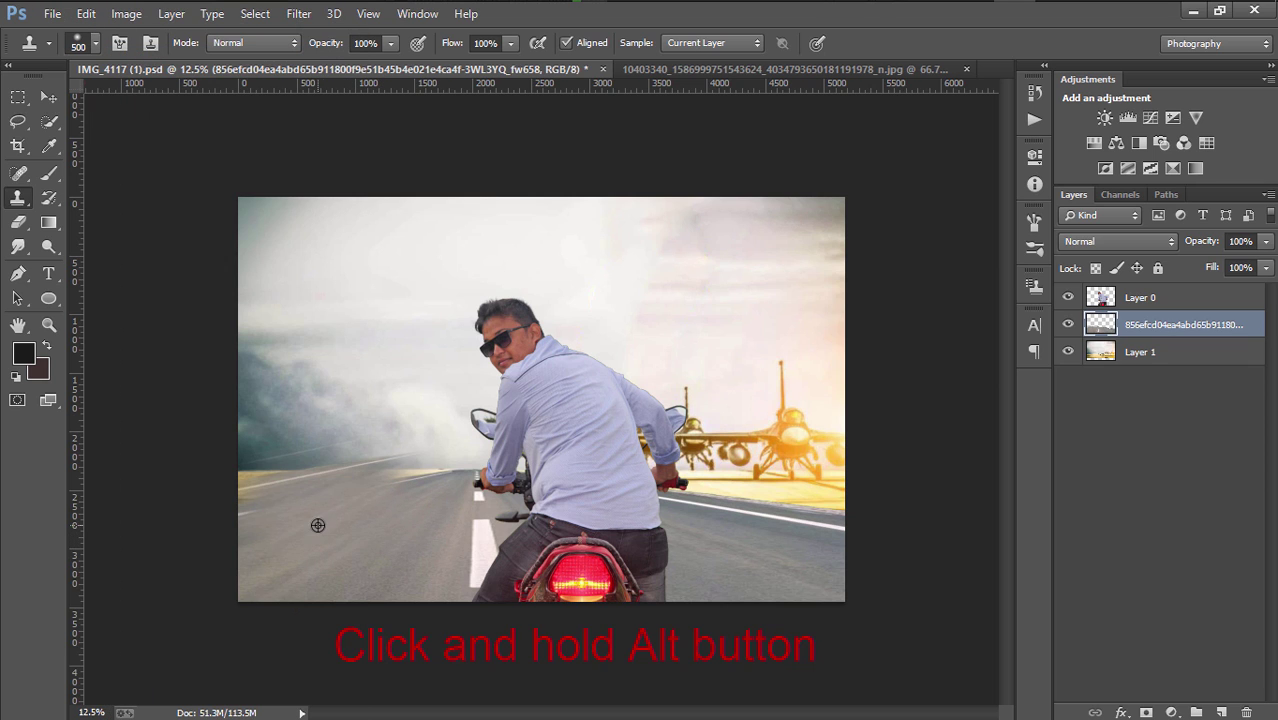
mouse_move(277, 516)
left_mouse_down()
mouse_move(272, 480)
mouse_move(385, 471)
mouse_move(420, 480)
mouse_move(417, 491)
mouse_move(417, 474)
left_mouse_up()
left_click(427, 524, "alt")
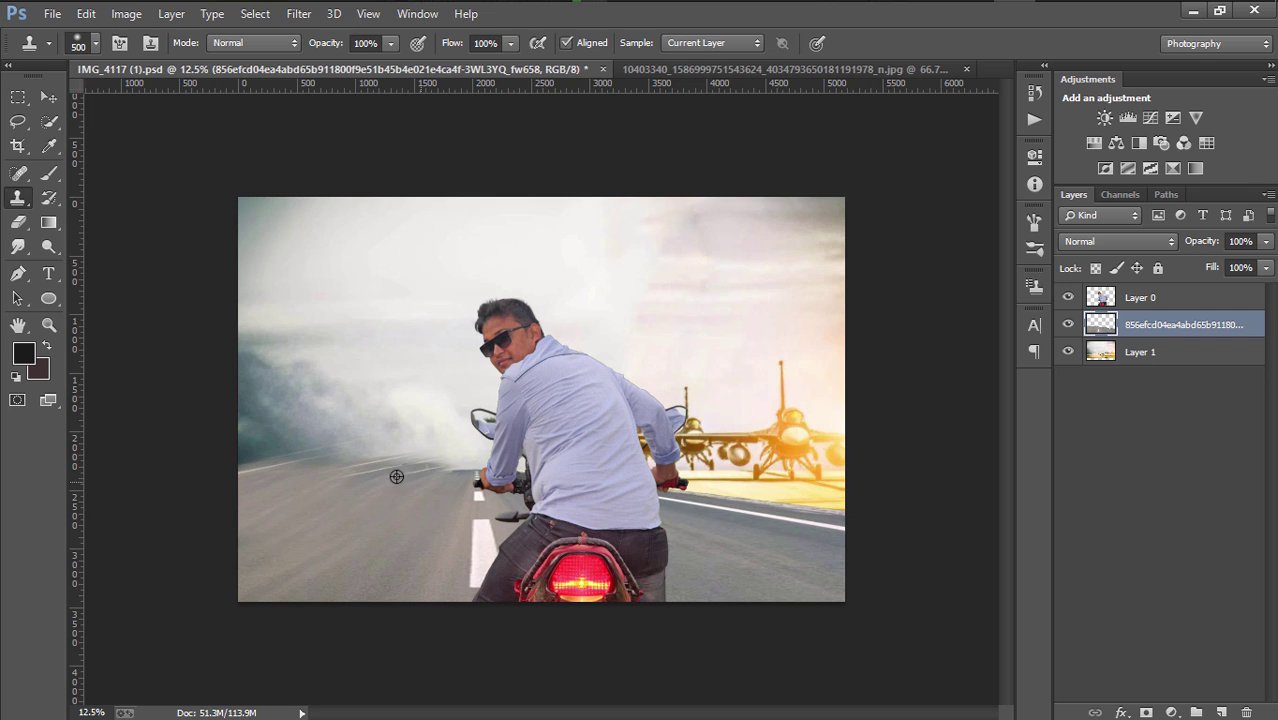
mouse_move(732, 508)
left_mouse_down()
mouse_move(830, 510)
mouse_move(765, 488)
mouse_move(775, 480)
mouse_move(705, 480)
mouse_move(690, 500)
mouse_move(715, 468)
mouse_move(655, 495)
mouse_move(802, 489)
mouse_move(836, 505)
mouse_move(812, 526)
left_mouse_up()
left_click(740, 522, "alt")
mouse_move(840, 478)
left_mouse_down()
mouse_move(686, 477)
mouse_move(847, 470)
left_mouse_up()
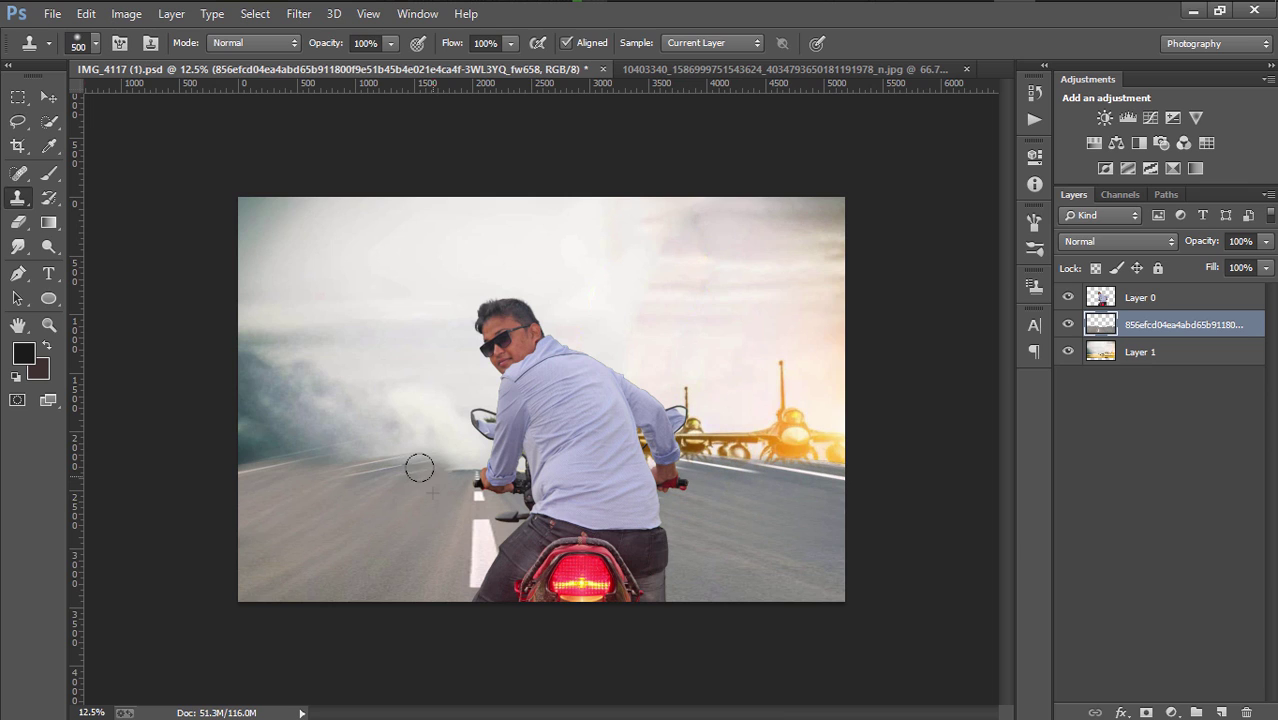
Clone road over the remaining left lane lines, right runway edge and jet wheels
left_click_drag(417, 463, 218, 474)
left_click_drag(361, 478, 444, 460)
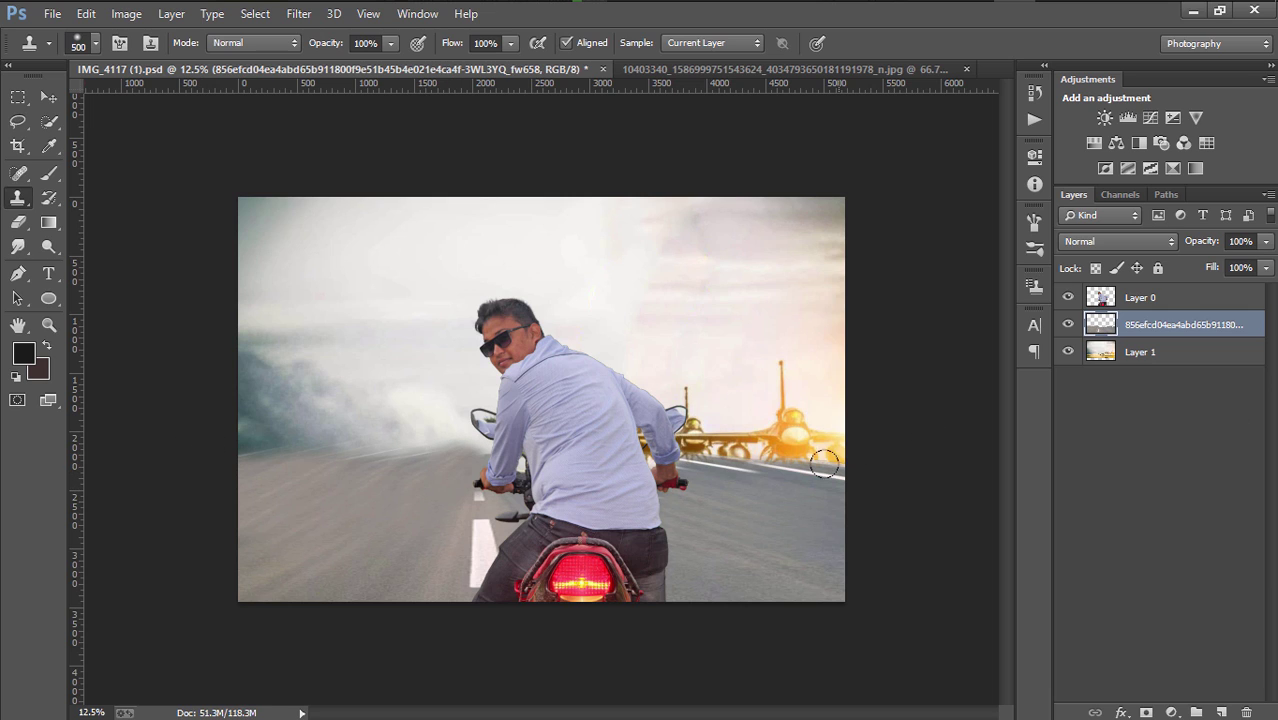
mouse_move(824, 463)
left_mouse_down()
mouse_move(775, 470)
mouse_move(748, 497)
left_mouse_up()
left_click(715, 510, "alt")
left_click_drag(740, 462, 837, 481)
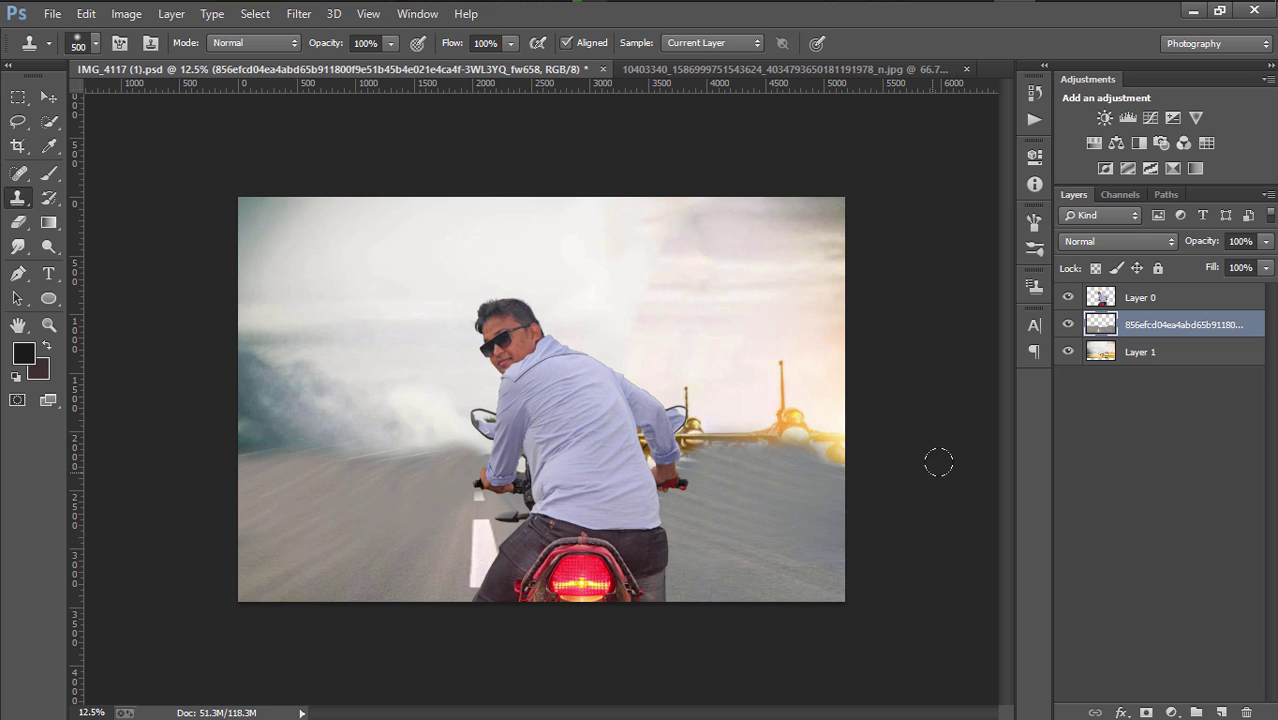
right_click(1179, 335)
left_click(1183, 372)
Add a layer mask to the road layer and choose a Gradient tool preset
left_click(1146, 712)
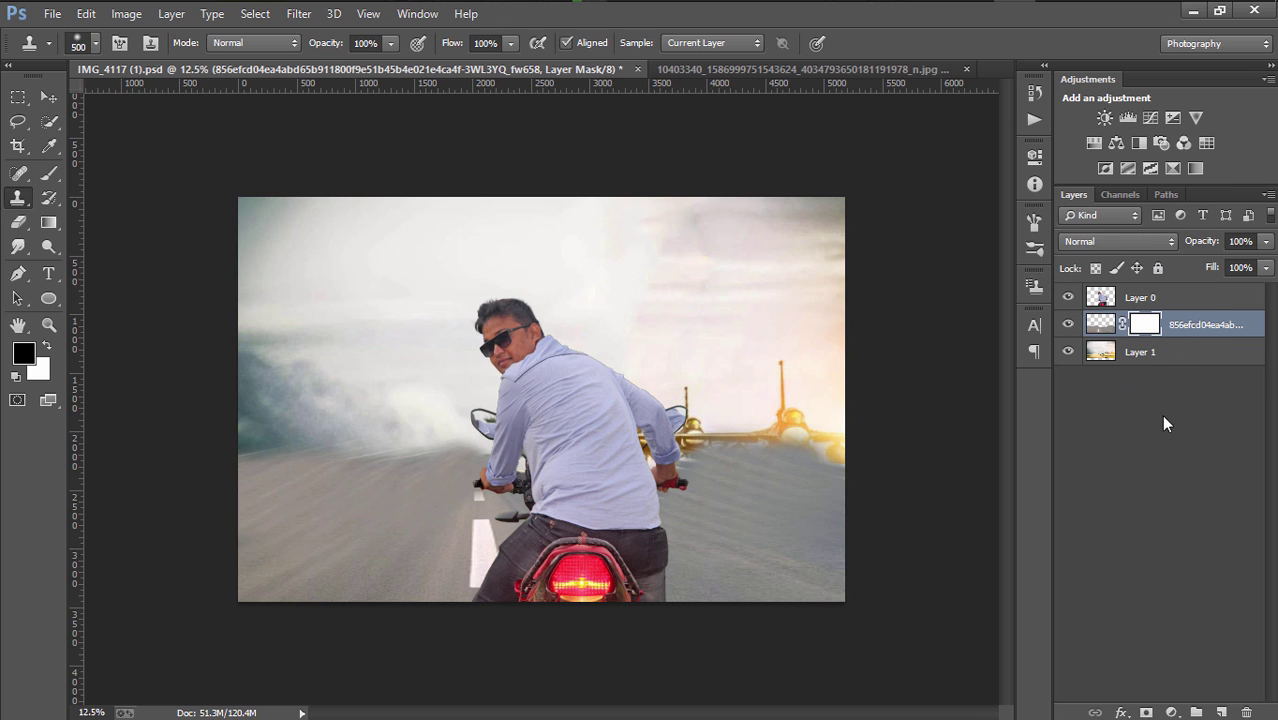
left_click(46, 226)
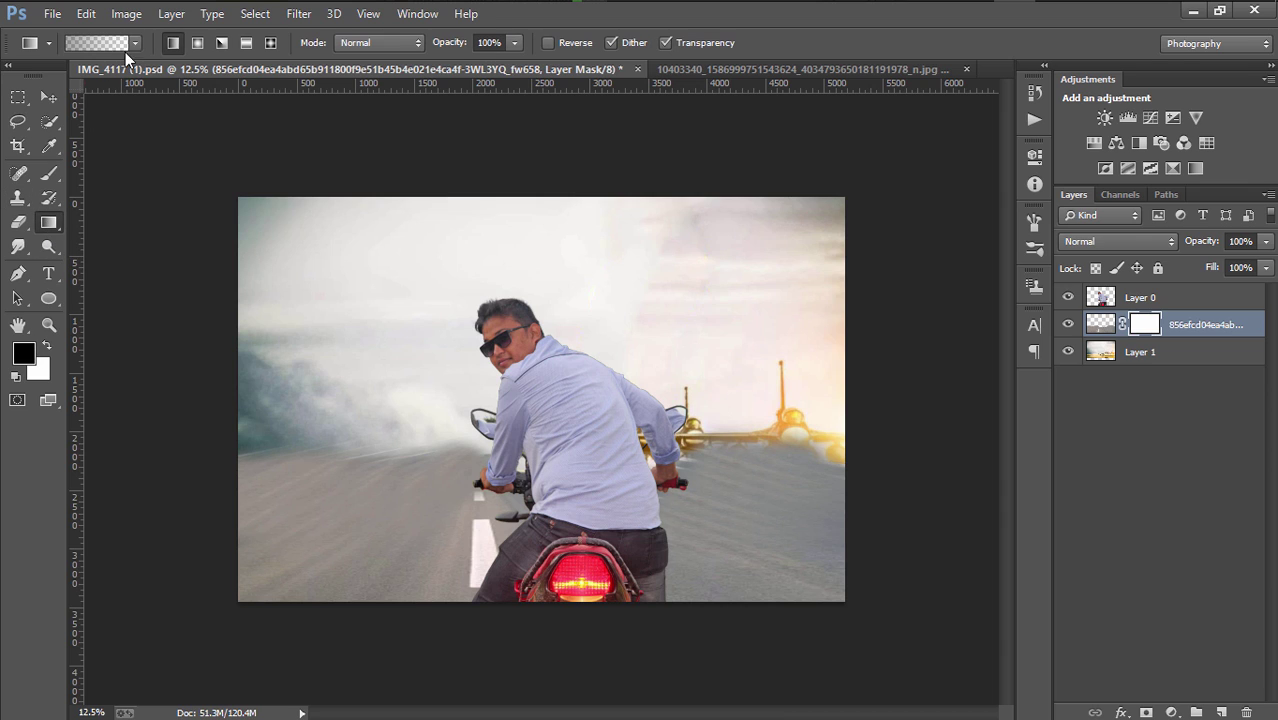
left_click(130, 46)
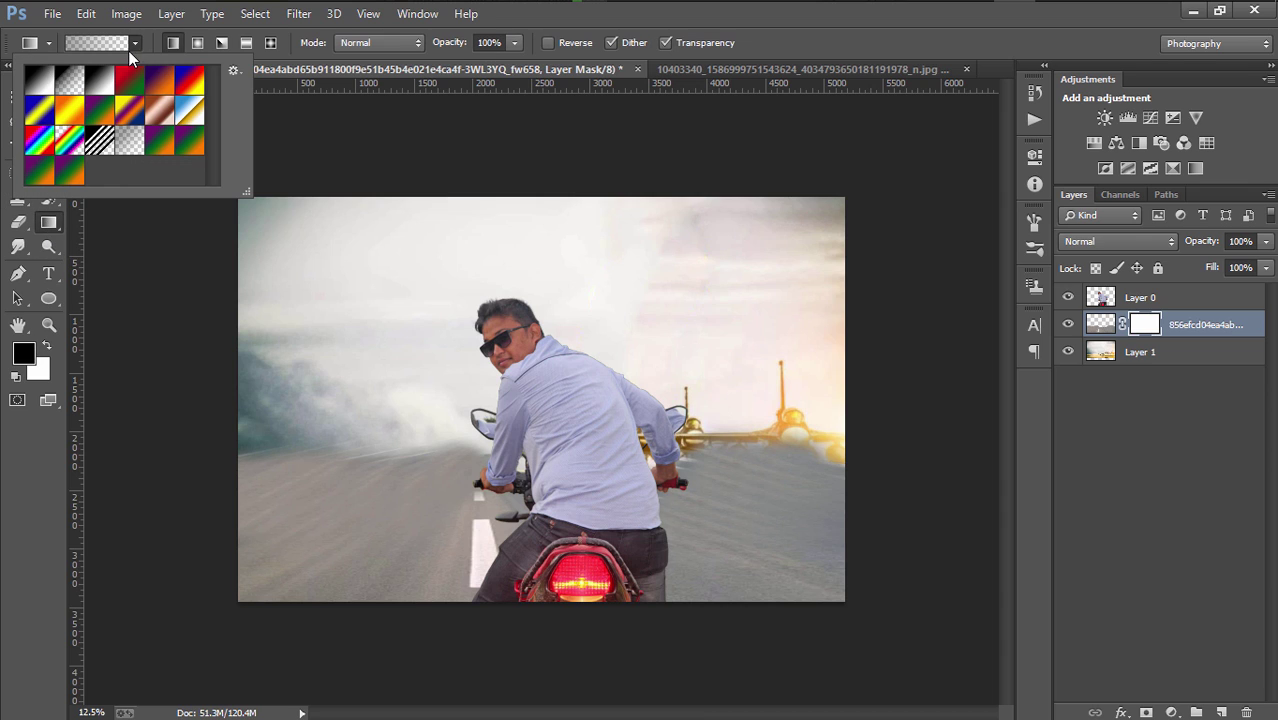
left_click(298, 116)
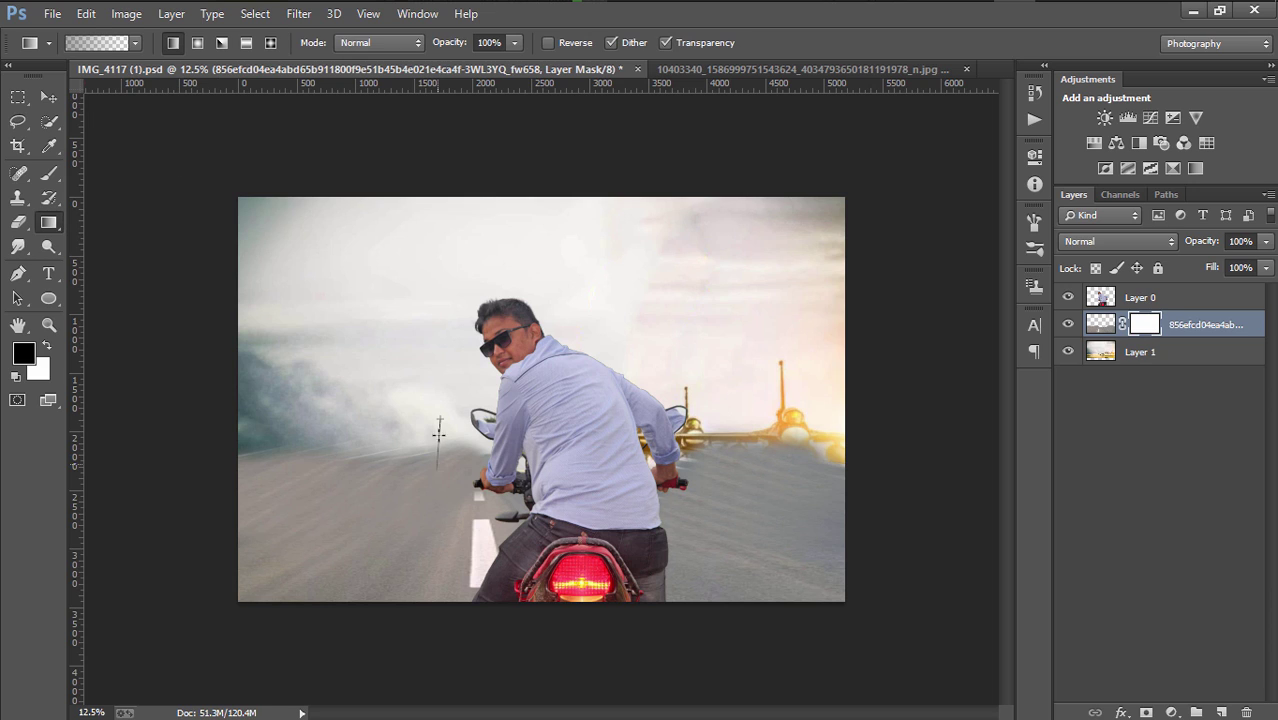
Gradient-fade the road's far end into the runway haze, then apply the mask permanently
mouse_move(438, 432)
left_mouse_down()
mouse_move(435, 409)
mouse_move(403, 461)
left_mouse_up()
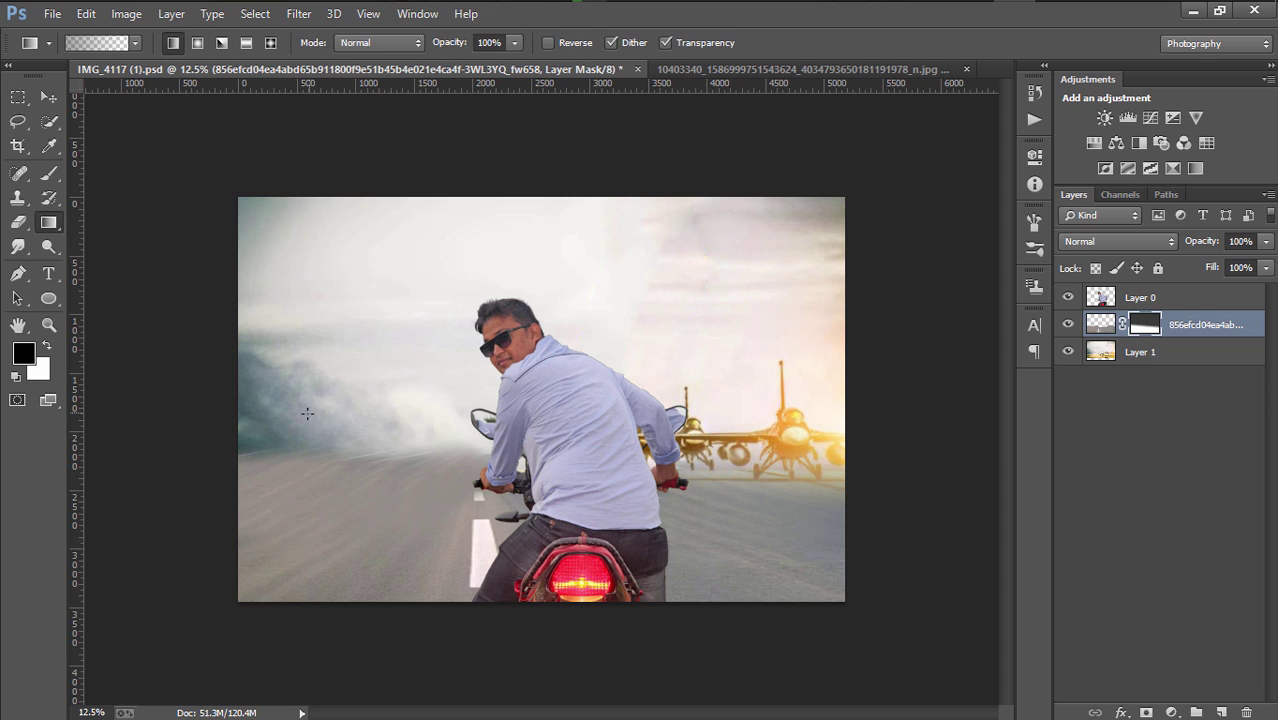
mouse_move(319, 396)
left_mouse_down()
mouse_move(323, 483)
mouse_move(346, 472)
left_mouse_up()
left_click_drag(357, 383, 357, 472)
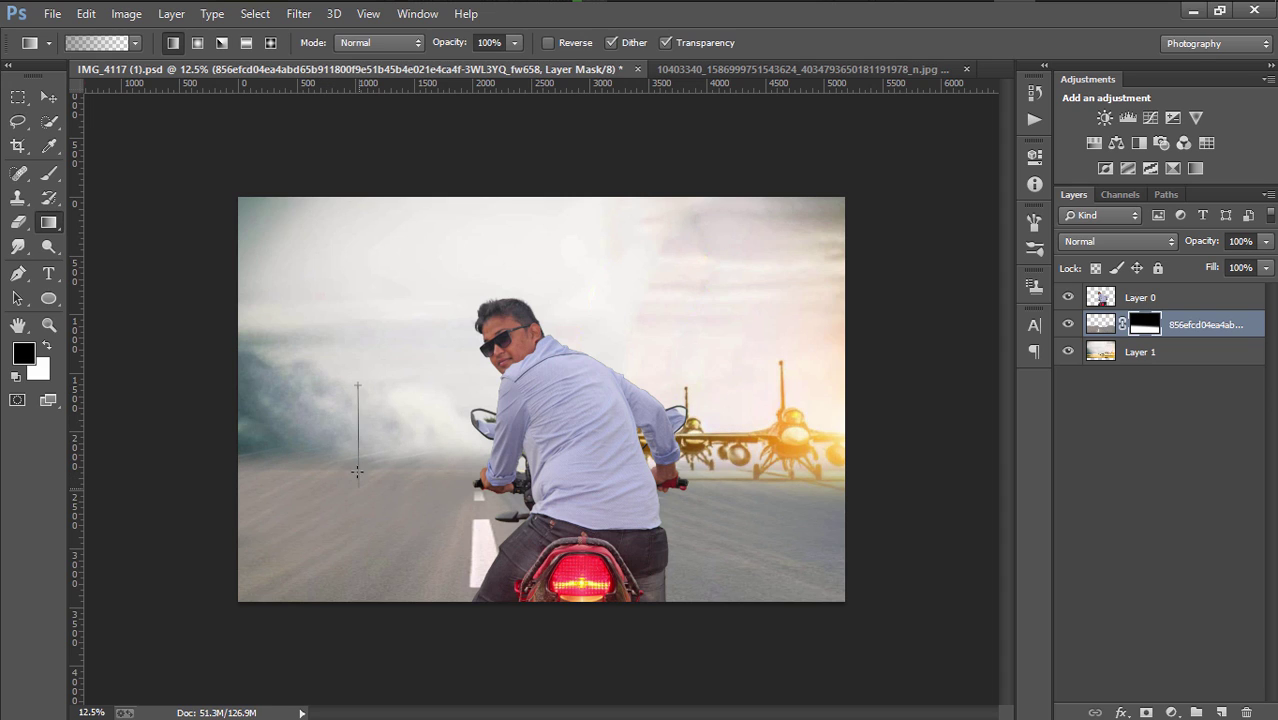
mouse_move(359, 380)
left_mouse_down()
mouse_move(357, 476)
mouse_move(364, 419)
mouse_move(367, 473)
left_mouse_up()
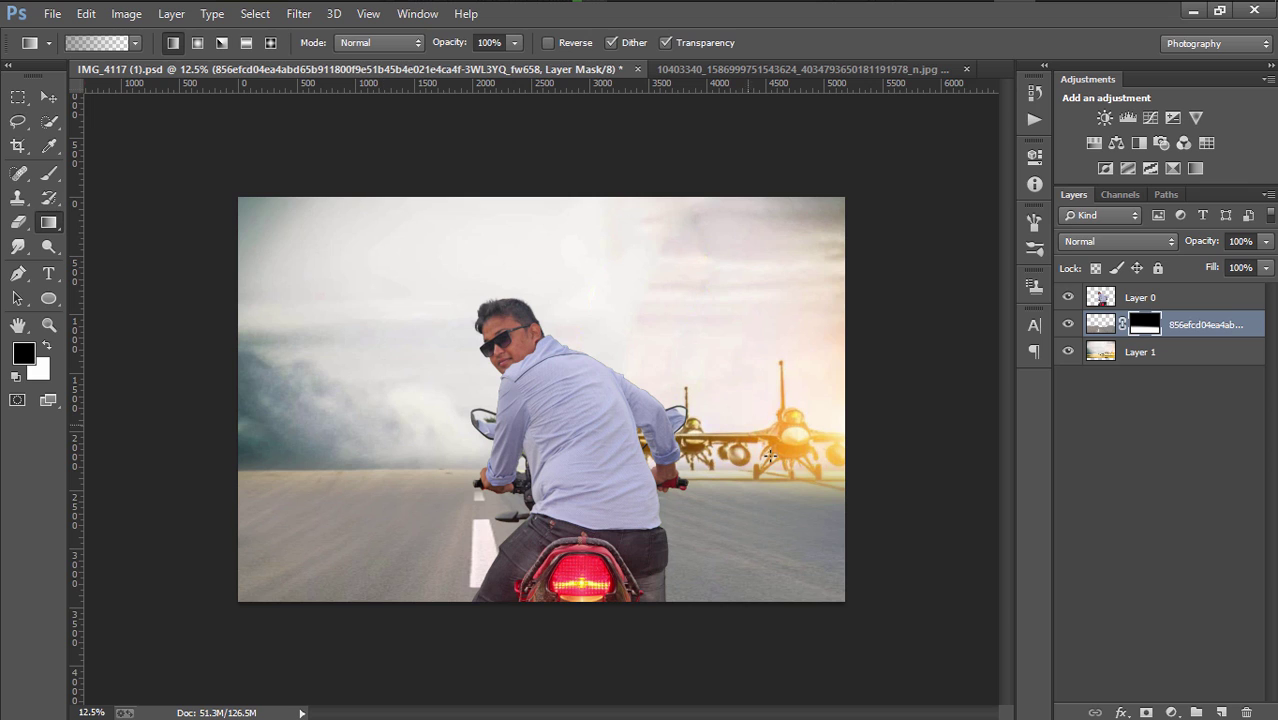
right_click(1142, 325)
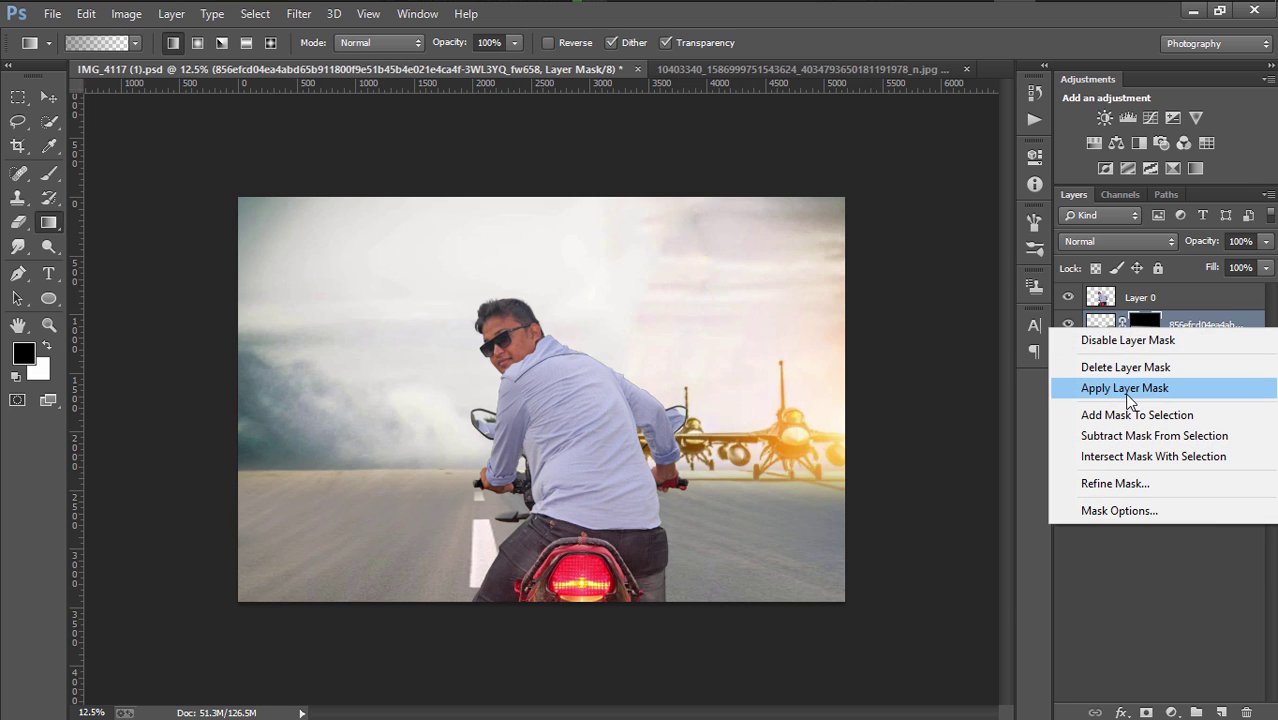
left_click(1128, 398)
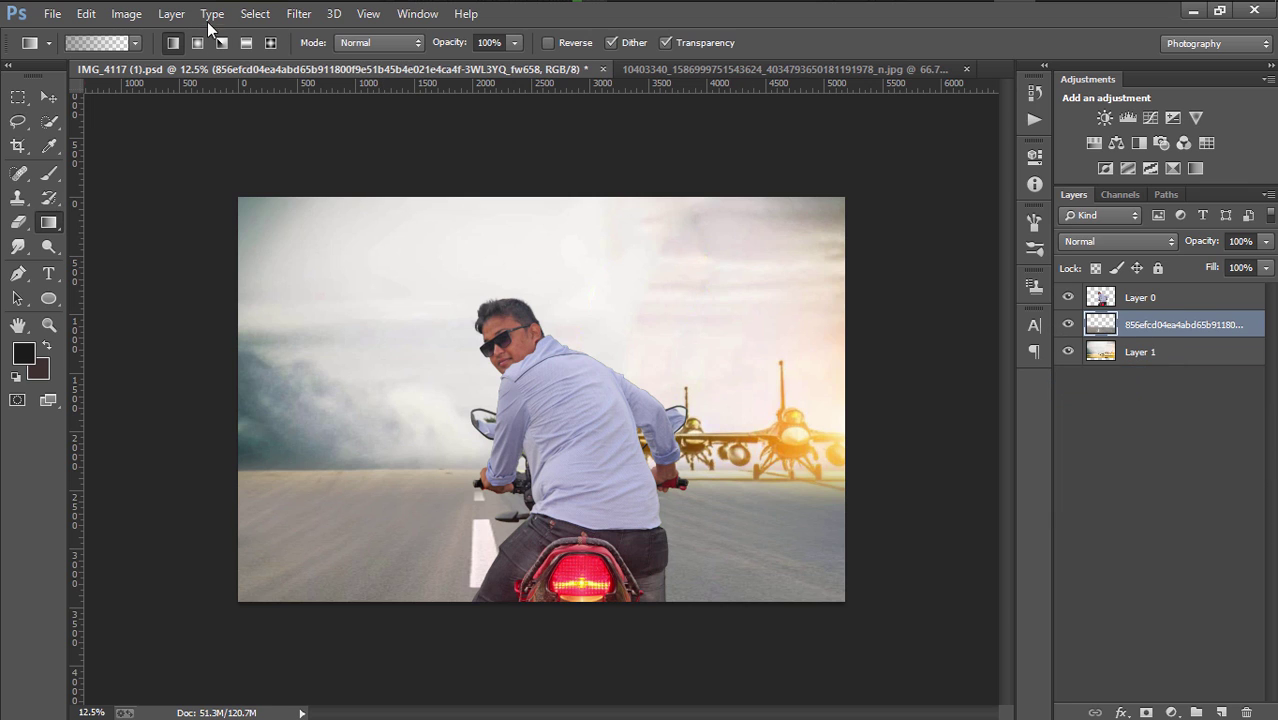
Brighten the rider layer's midtones to 1.15 with Levels
left_click(142, 22)
mouse_move(154, 61)
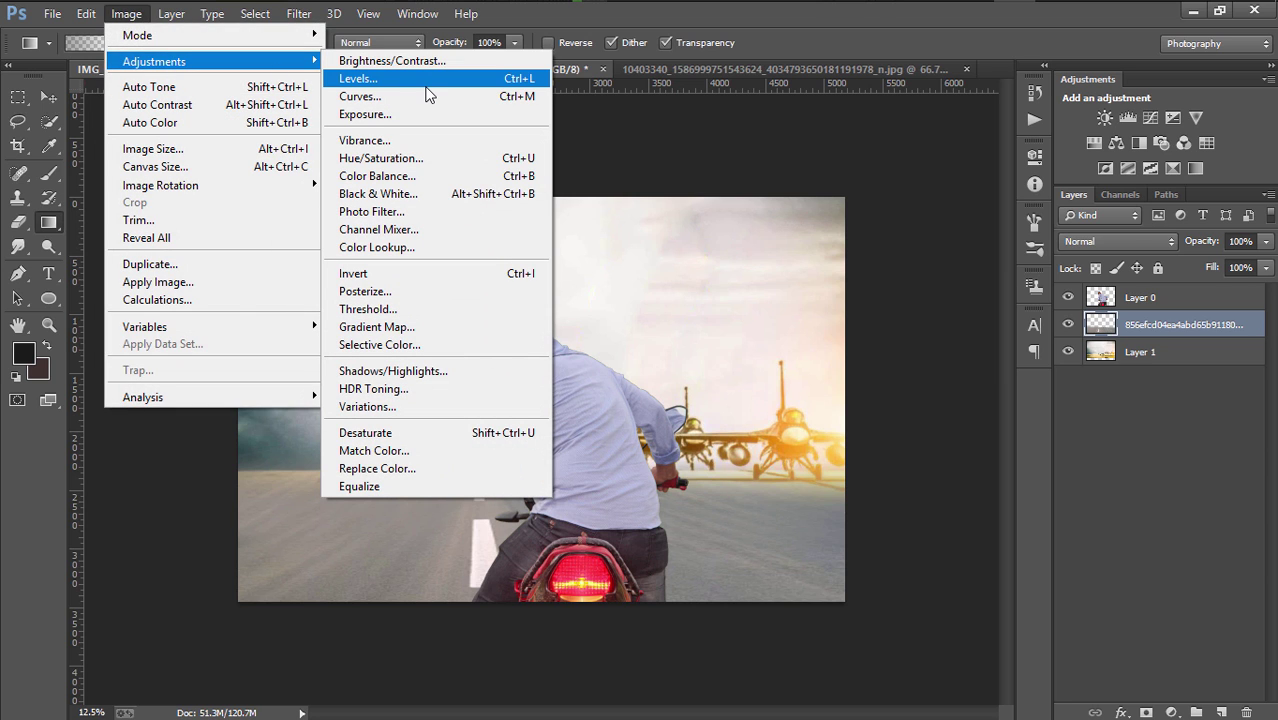
left_click(426, 86)
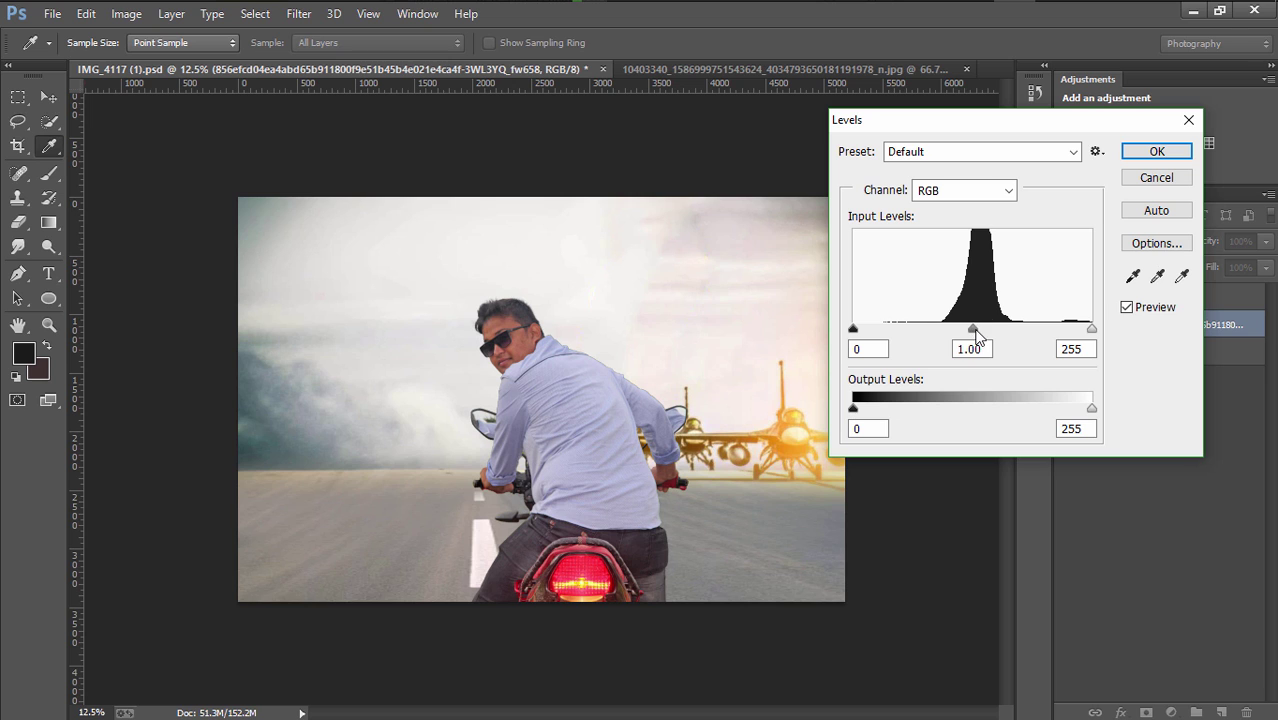
mouse_move(972, 330)
left_mouse_down()
mouse_move(985, 332)
mouse_move(962, 342)
left_mouse_up()
left_click(1156, 151)
Darken the runway background layer's midtones to 0.93 with Levels
left_click(1140, 351)
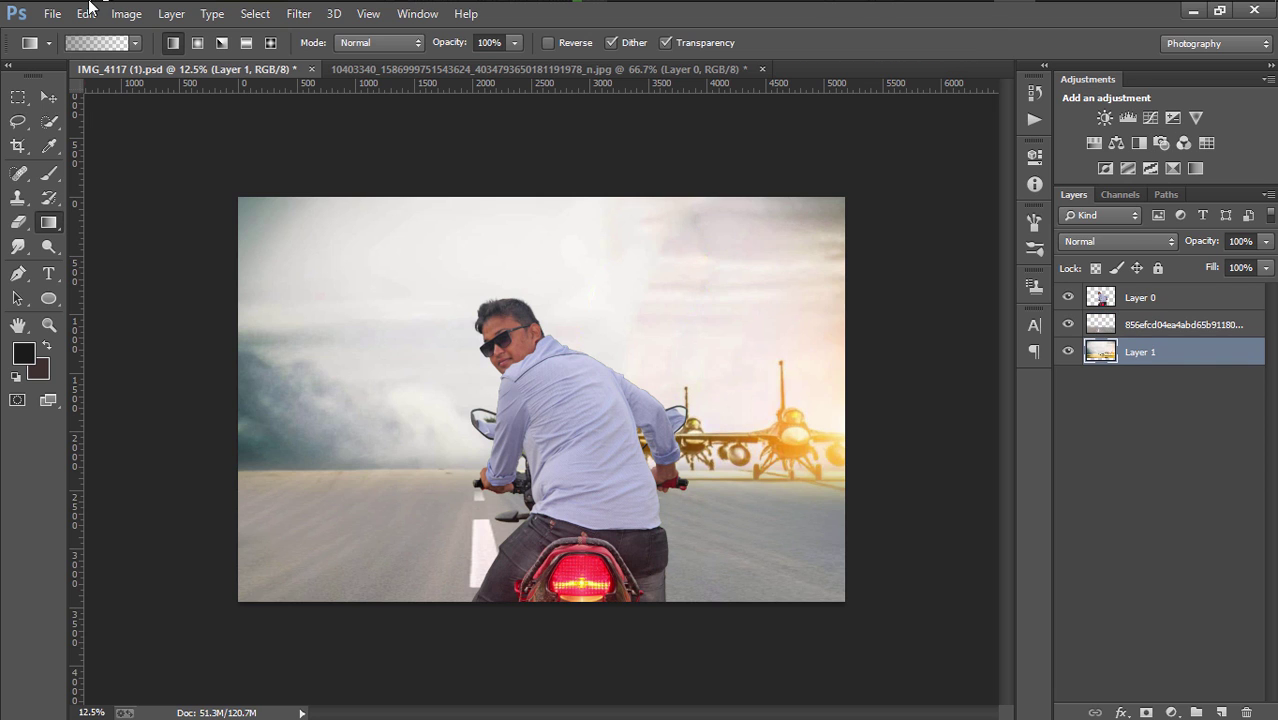
left_click(126, 13)
mouse_move(154, 61)
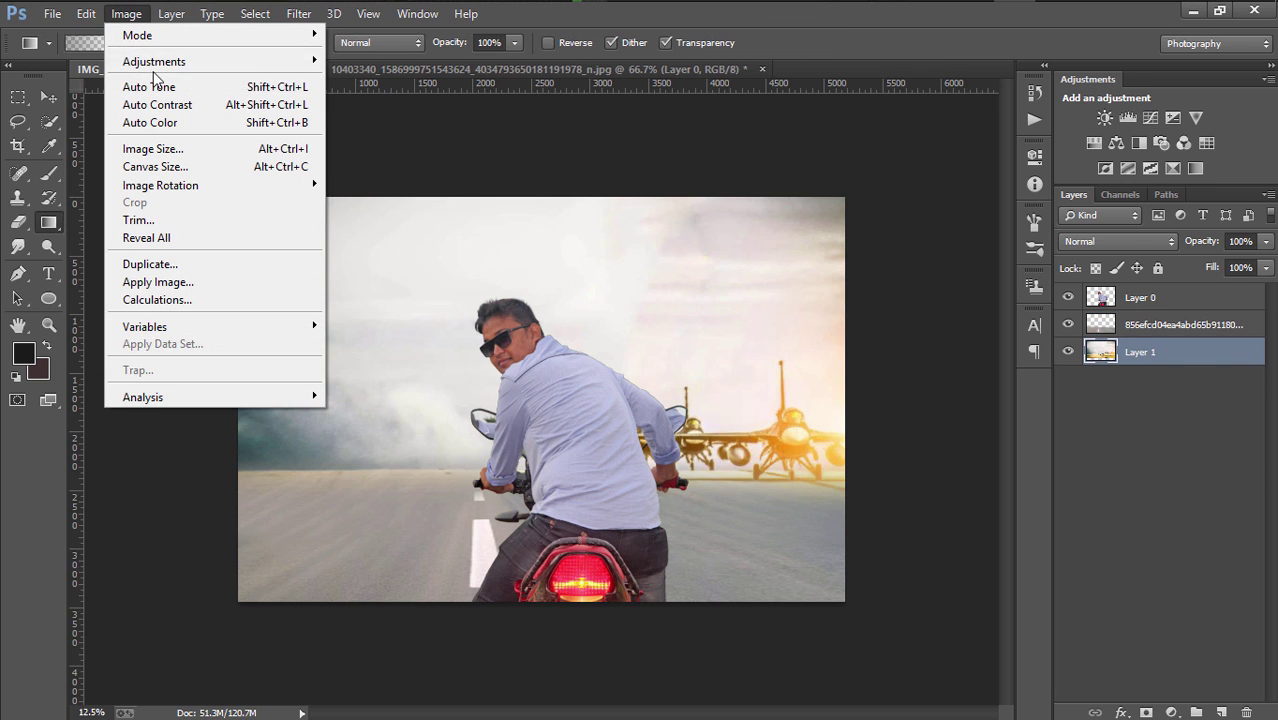
left_click(440, 79)
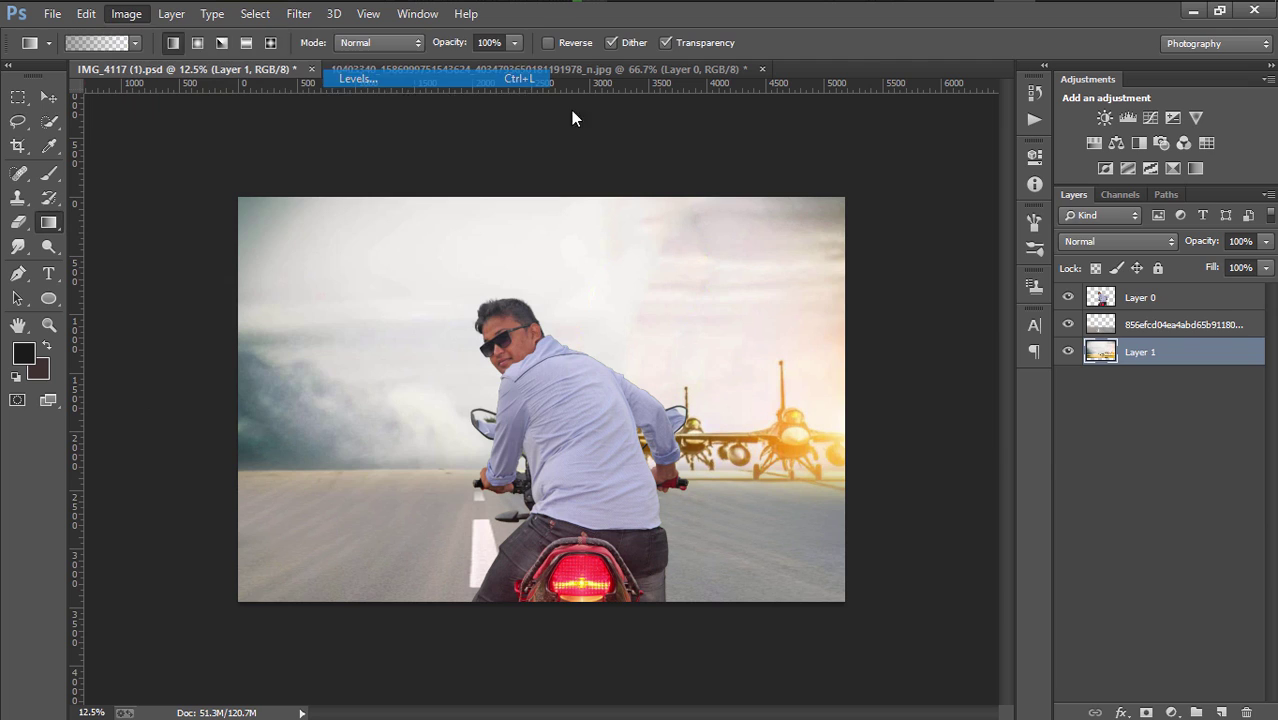
left_click_drag(972, 329, 978, 336)
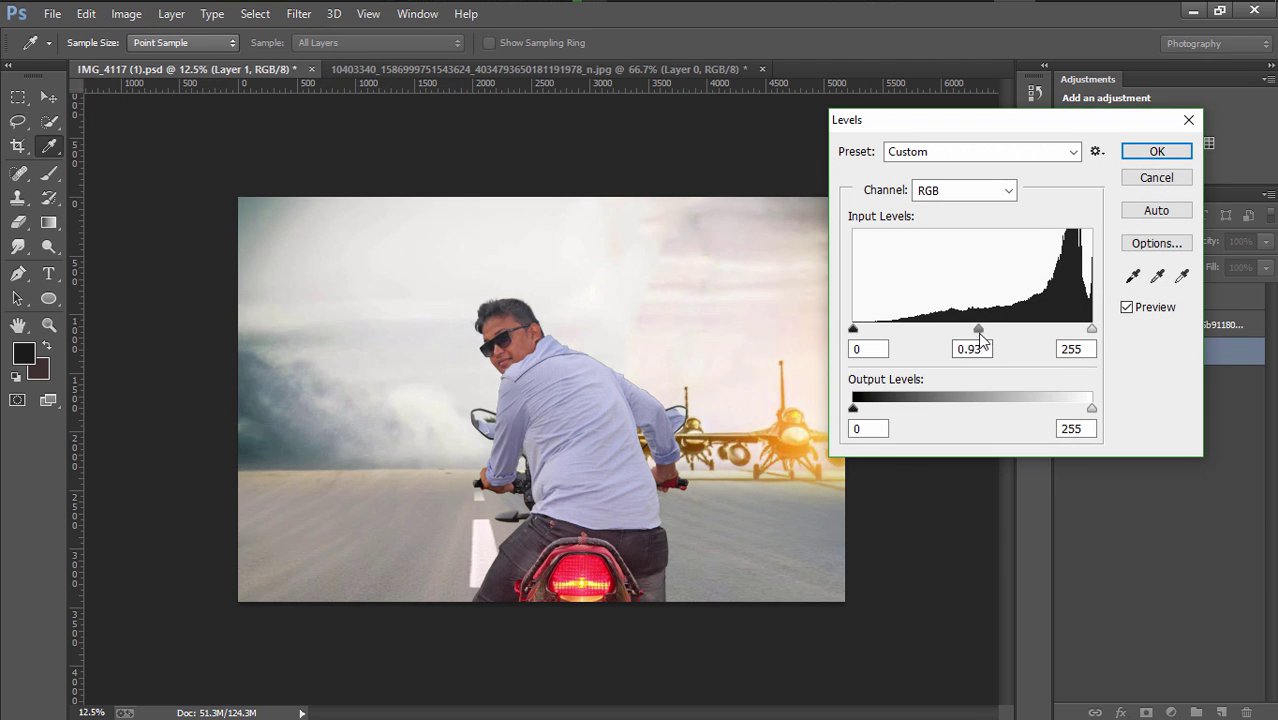
left_click(1156, 151)
key("g")
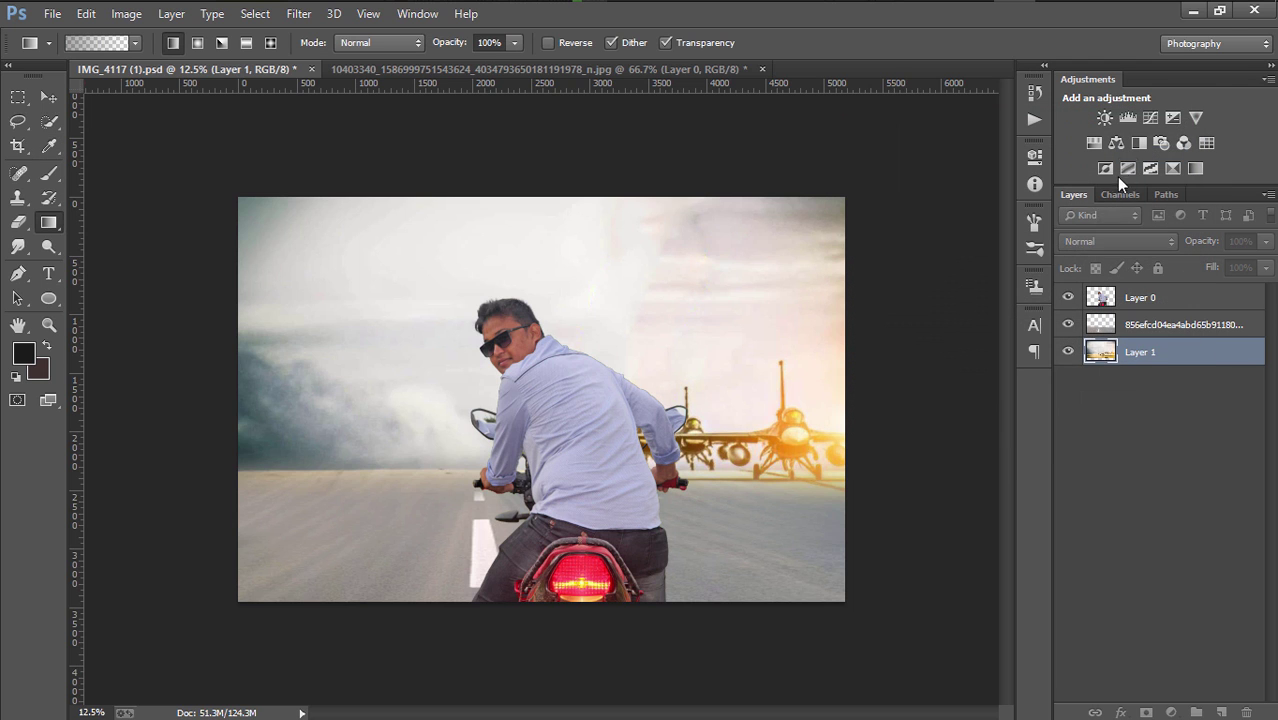
left_click(1162, 326)
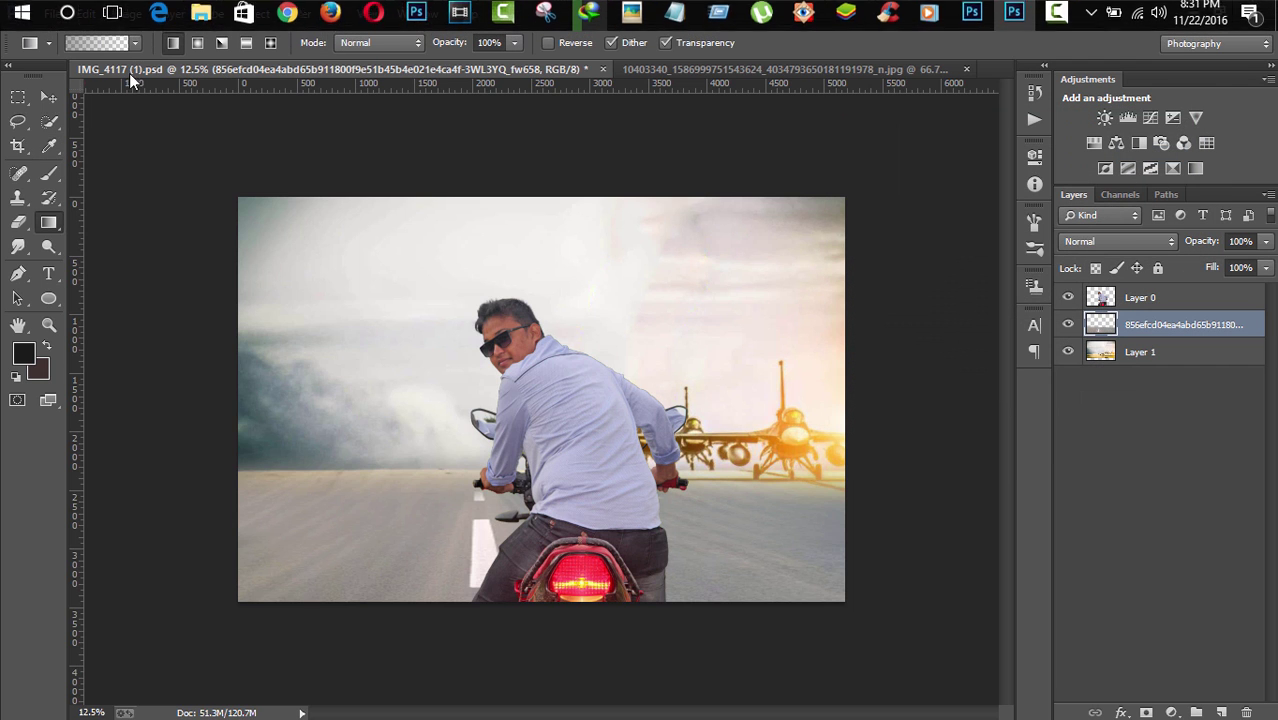
Warm the rider's midtones with Color Balance at +6, -1, -33 toward red and yellow
left_click(130, 14)
mouse_move(154, 61)
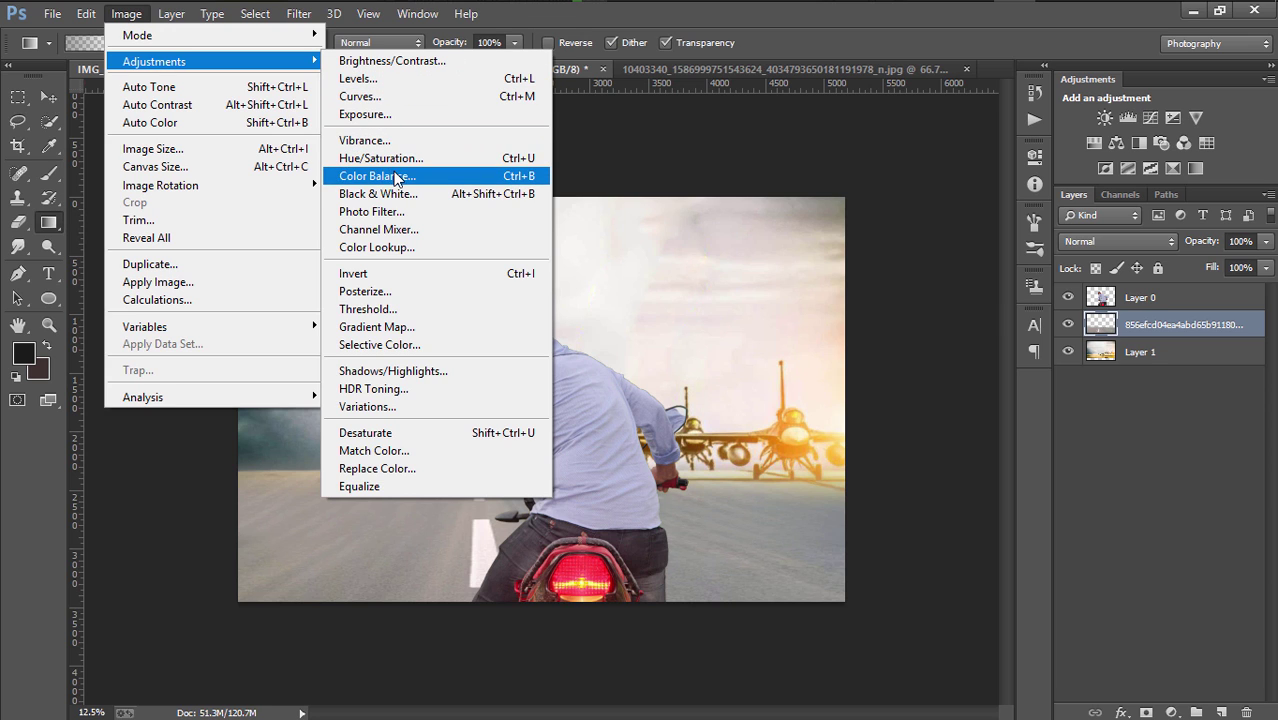
left_click(398, 176)
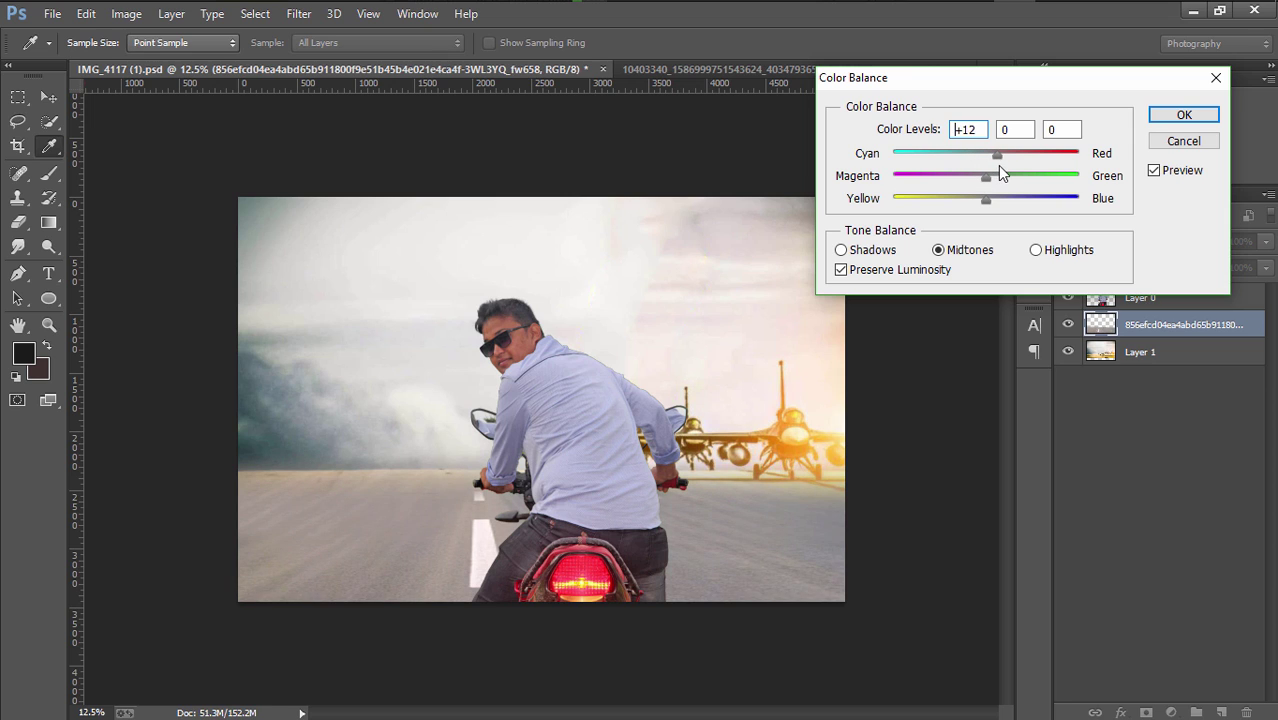
mouse_move(997, 165)
left_mouse_down()
mouse_move(979, 200)
mouse_move(954, 204)
mouse_move(994, 168)
left_mouse_up()
left_click(986, 188)
left_click(1180, 117)
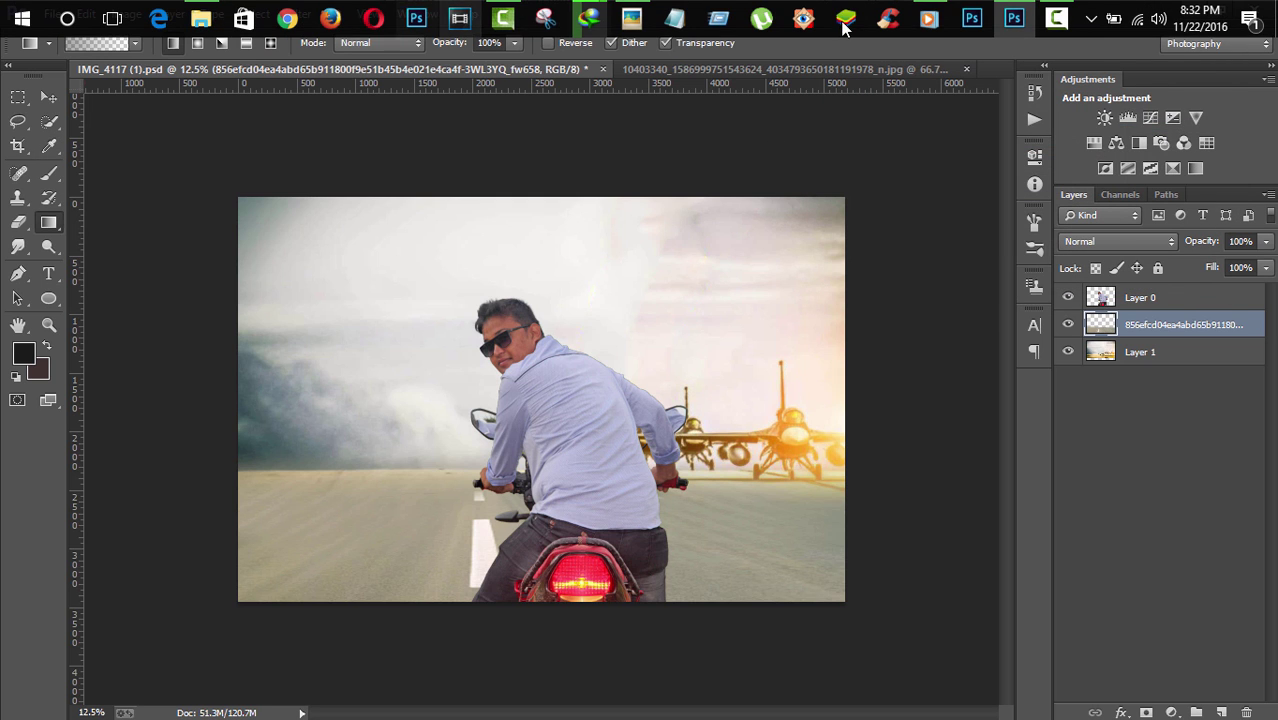
Lower the video player's volume and minimise it
left_click(929, 18)
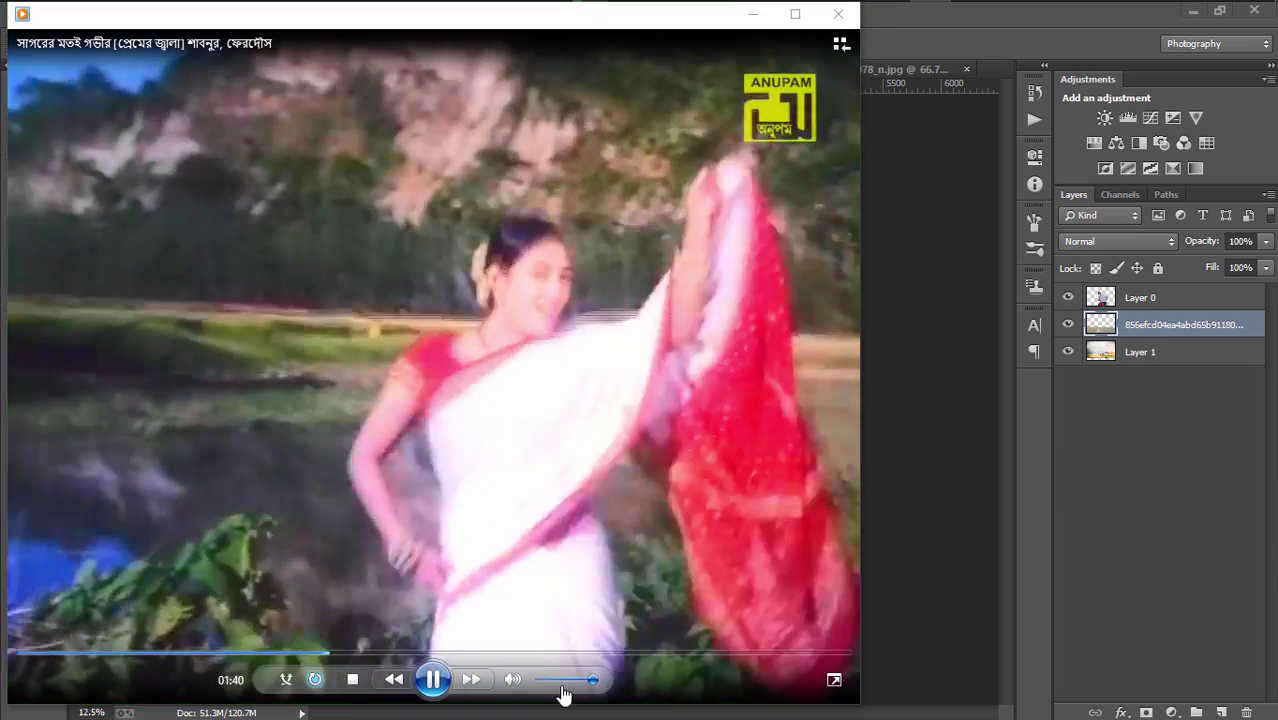
left_click_drag(563, 682, 551, 682)
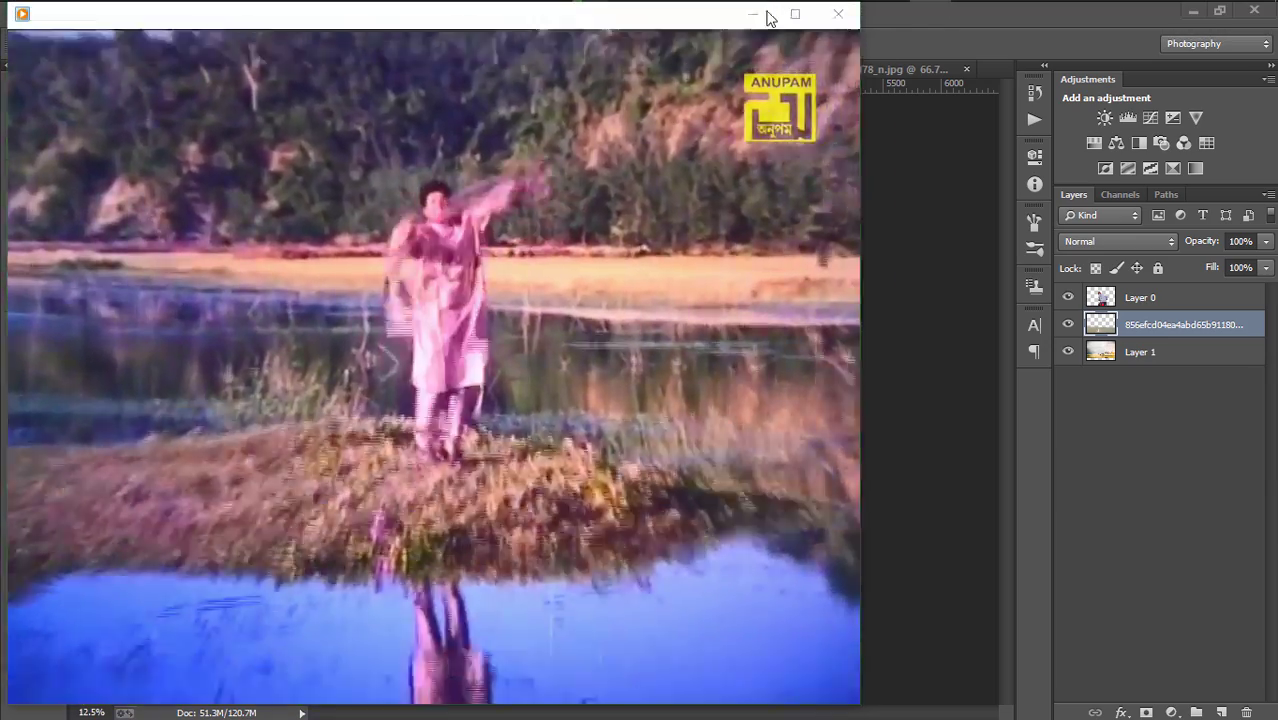
left_click(767, 12)
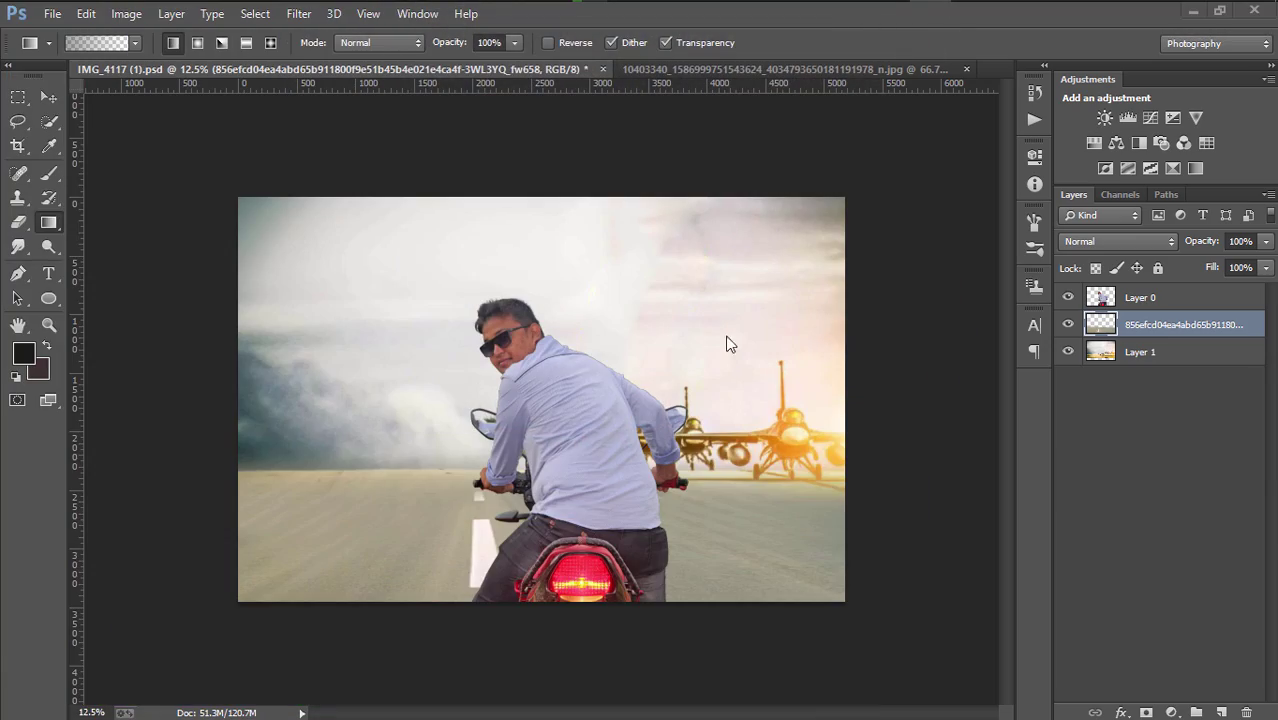
Merge the rider and runway background layers into one layer
left_click(1191, 362, "shift")
right_click(1189, 356)
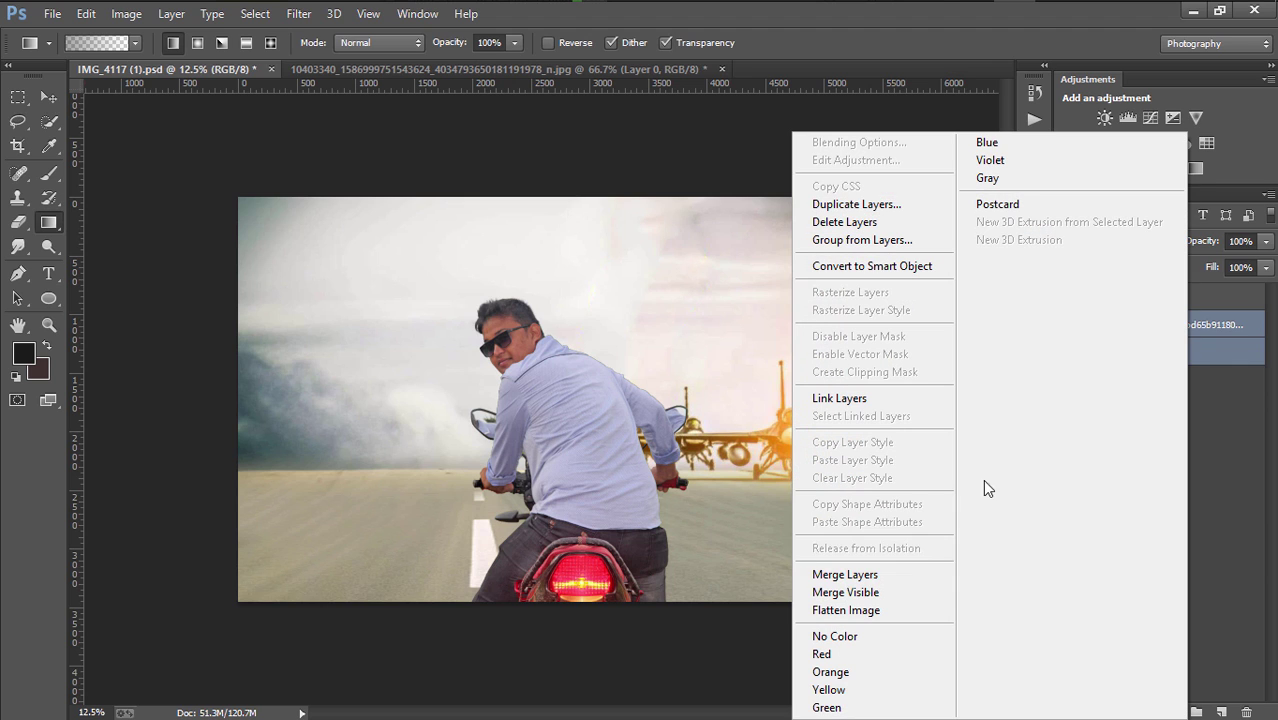
left_click(892, 576)
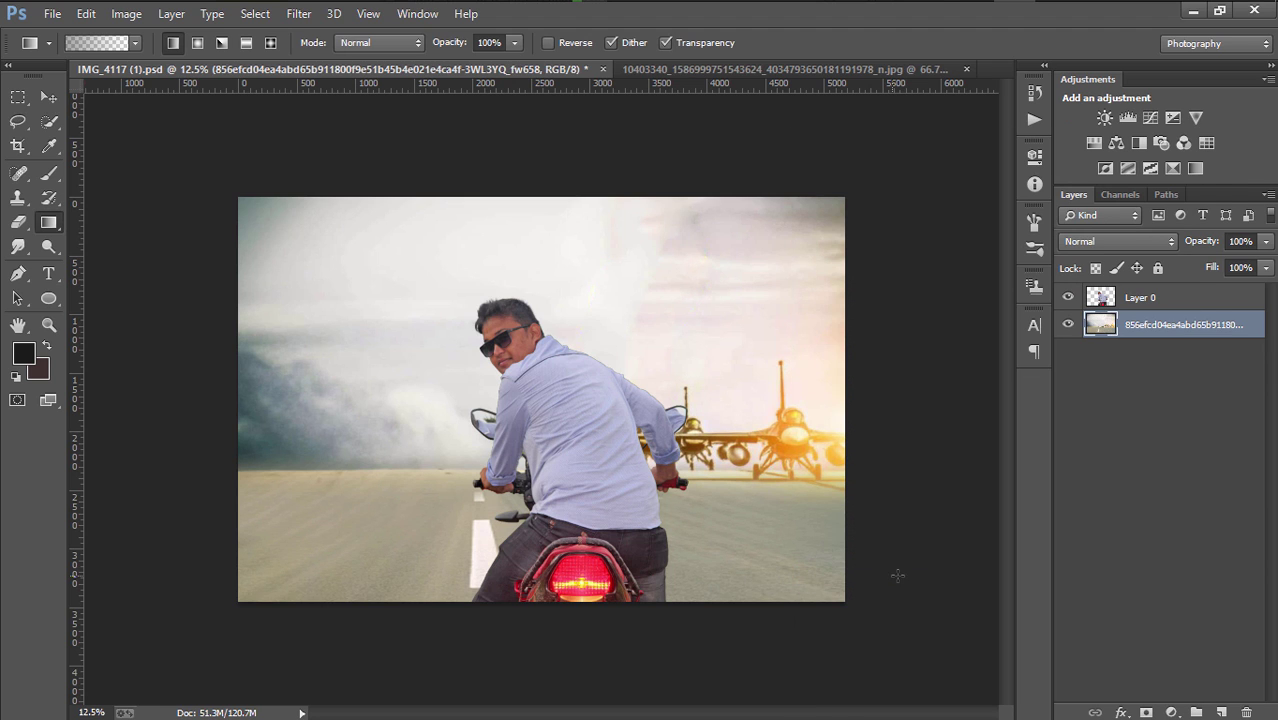
Apply Color Balance of -4, -2, -14 to the merged layer's midtones
left_click(298, 14)
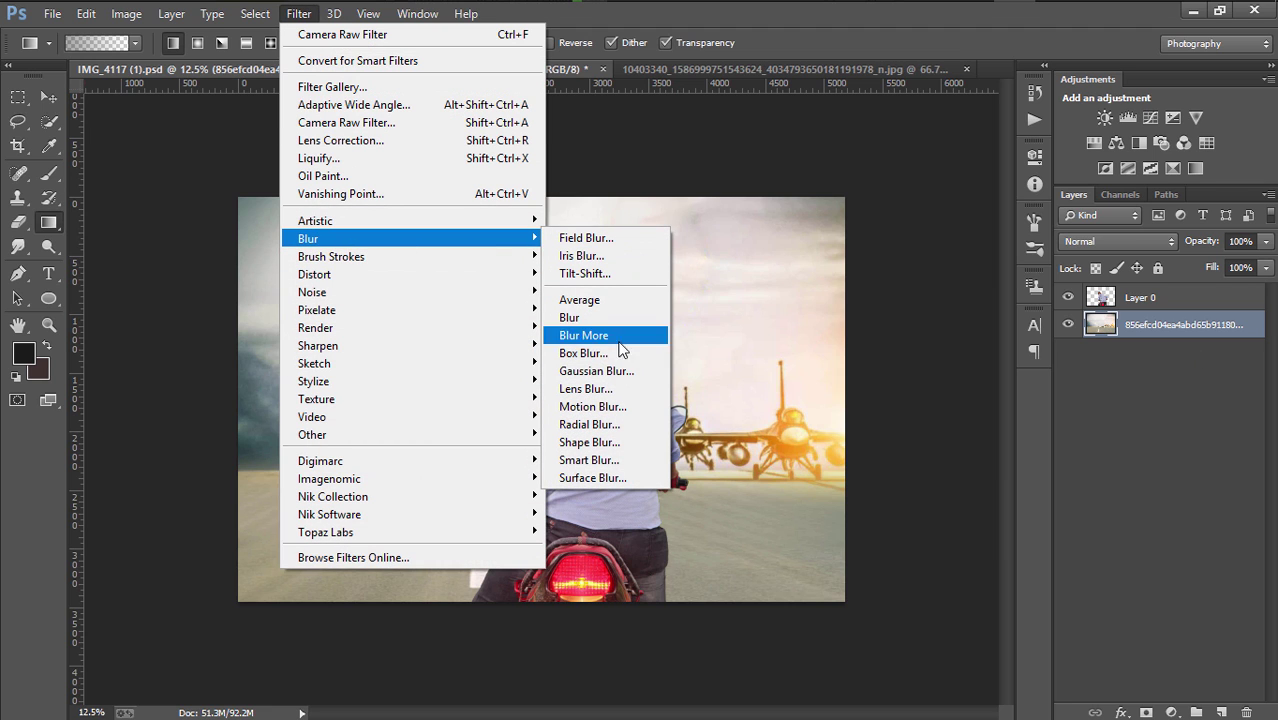
mouse_move(308, 239)
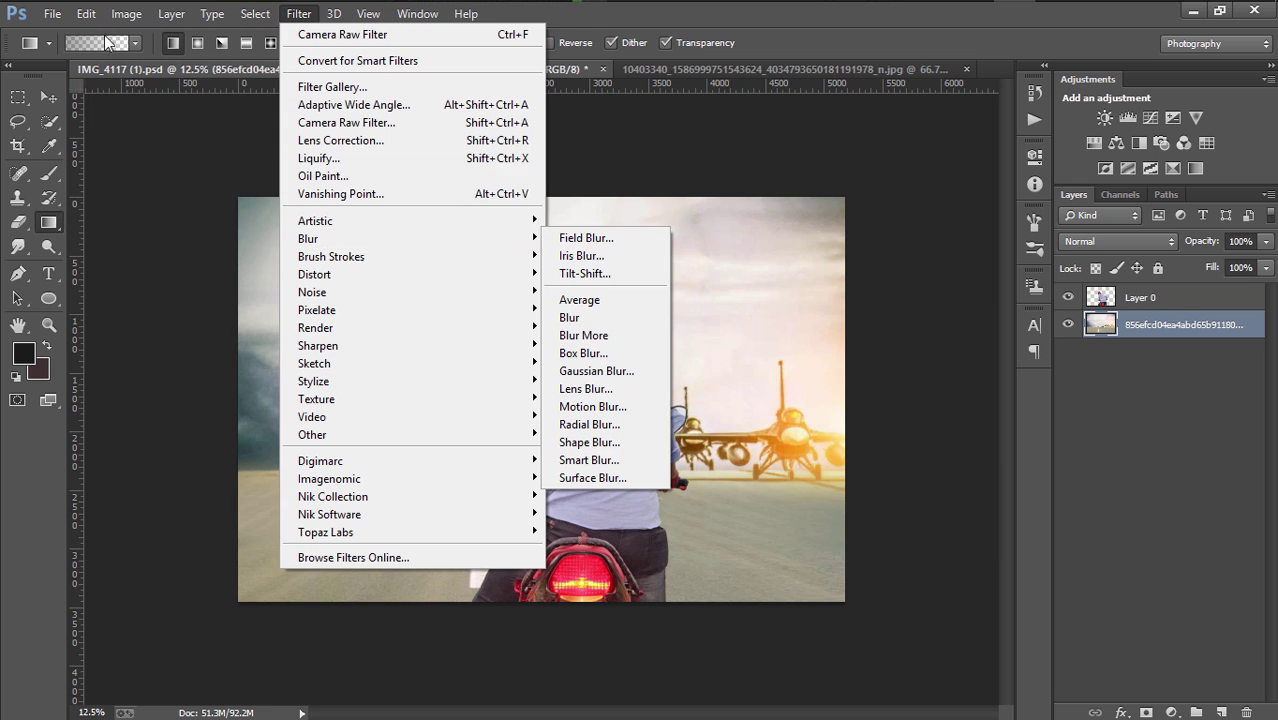
left_click(126, 14)
mouse_move(154, 61)
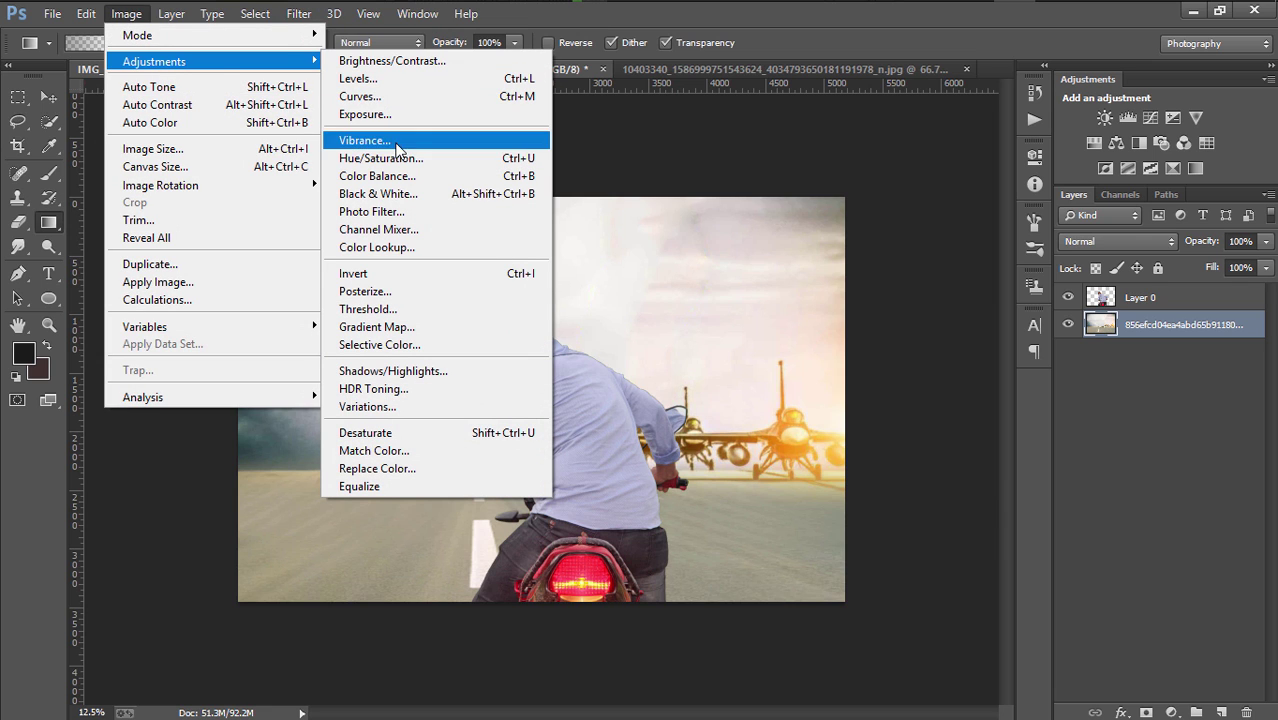
left_click(406, 178)
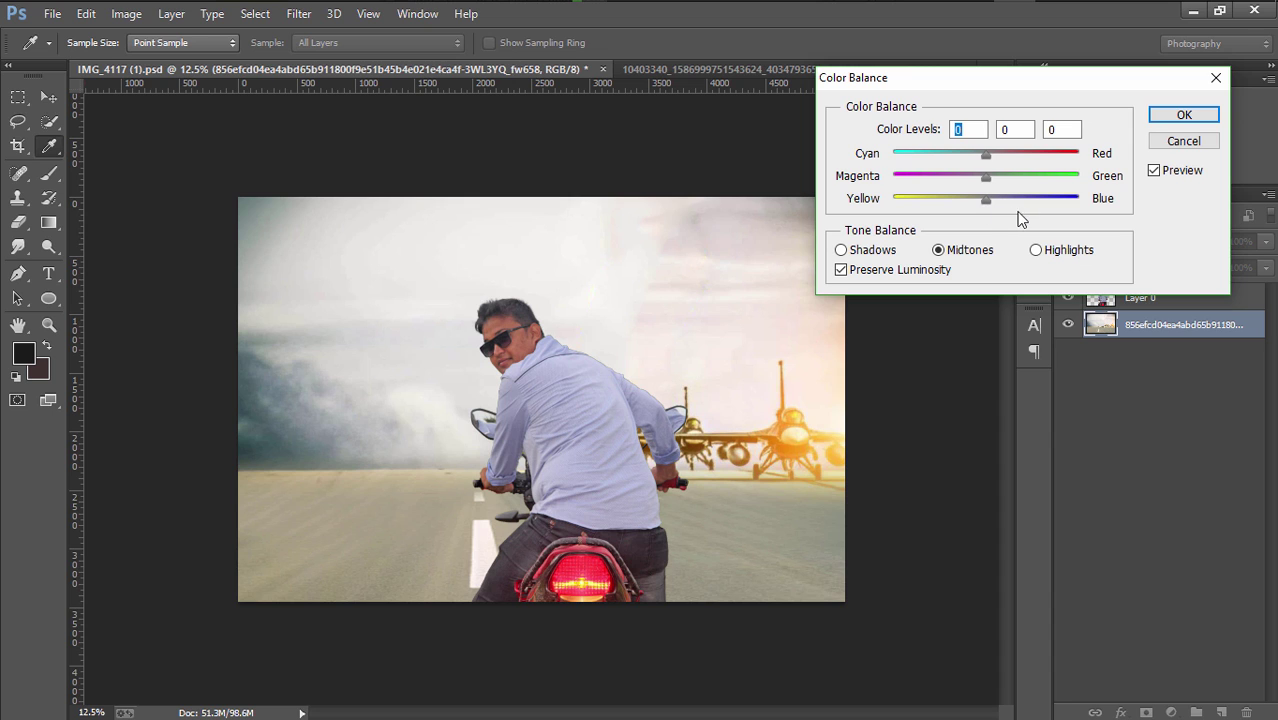
mouse_move(986, 200)
left_mouse_down()
mouse_move(964, 200)
mouse_move(976, 182)
left_mouse_up()
left_click_drag(985, 181, 982, 182)
left_click(1157, 116)
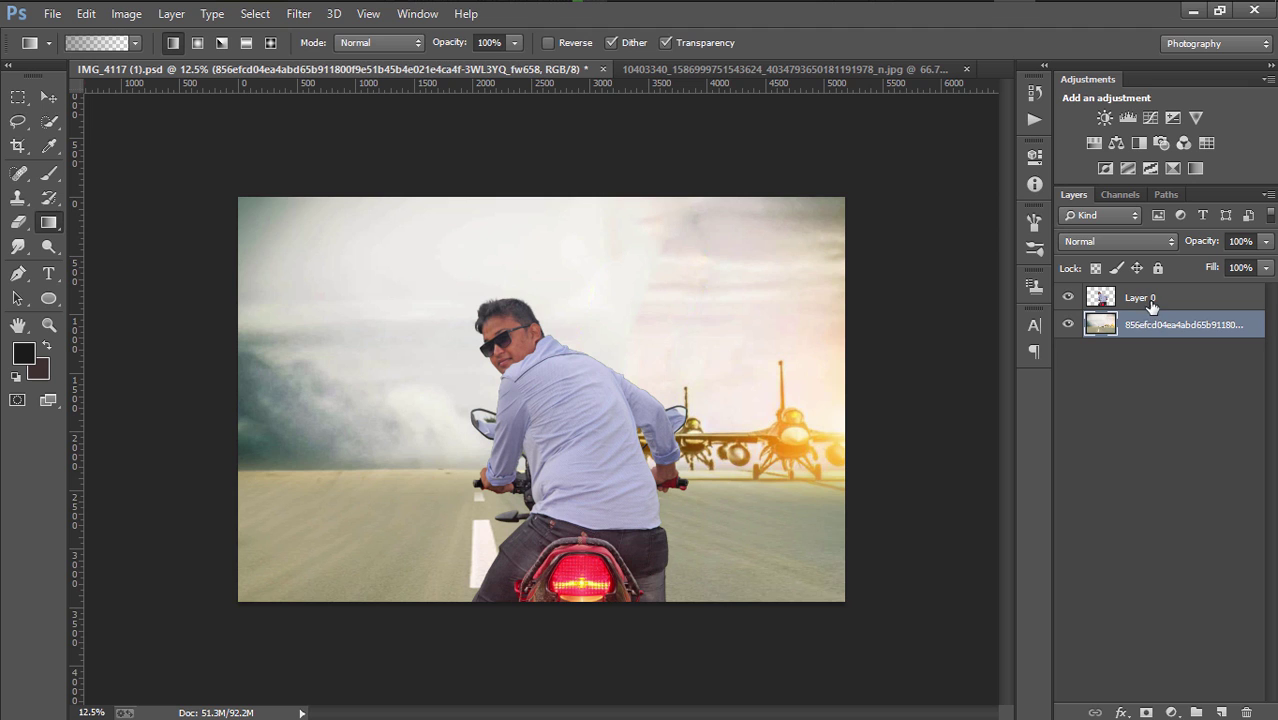
Start a Tilt-Shift blur on the merged layer with the focus band on the motorbike
left_click(1148, 300)
left_click(1160, 331)
left_click(298, 13)
mouse_move(308, 238)
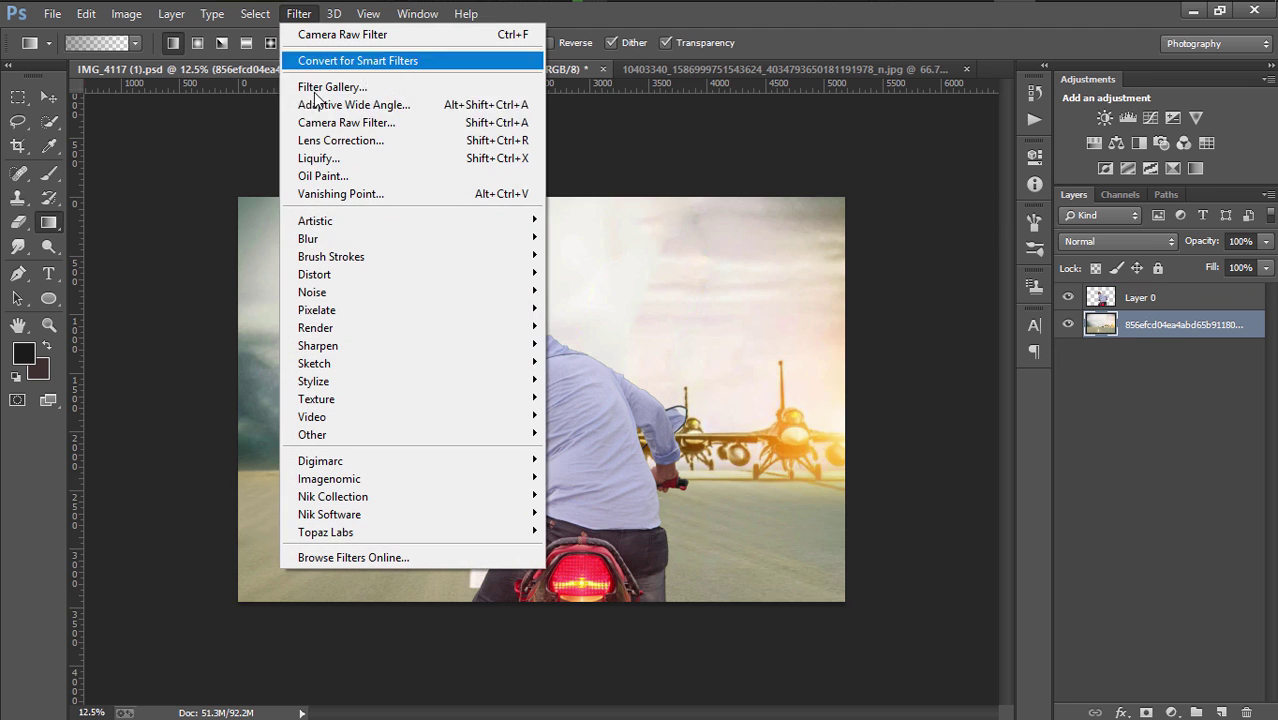
left_click(600, 273)
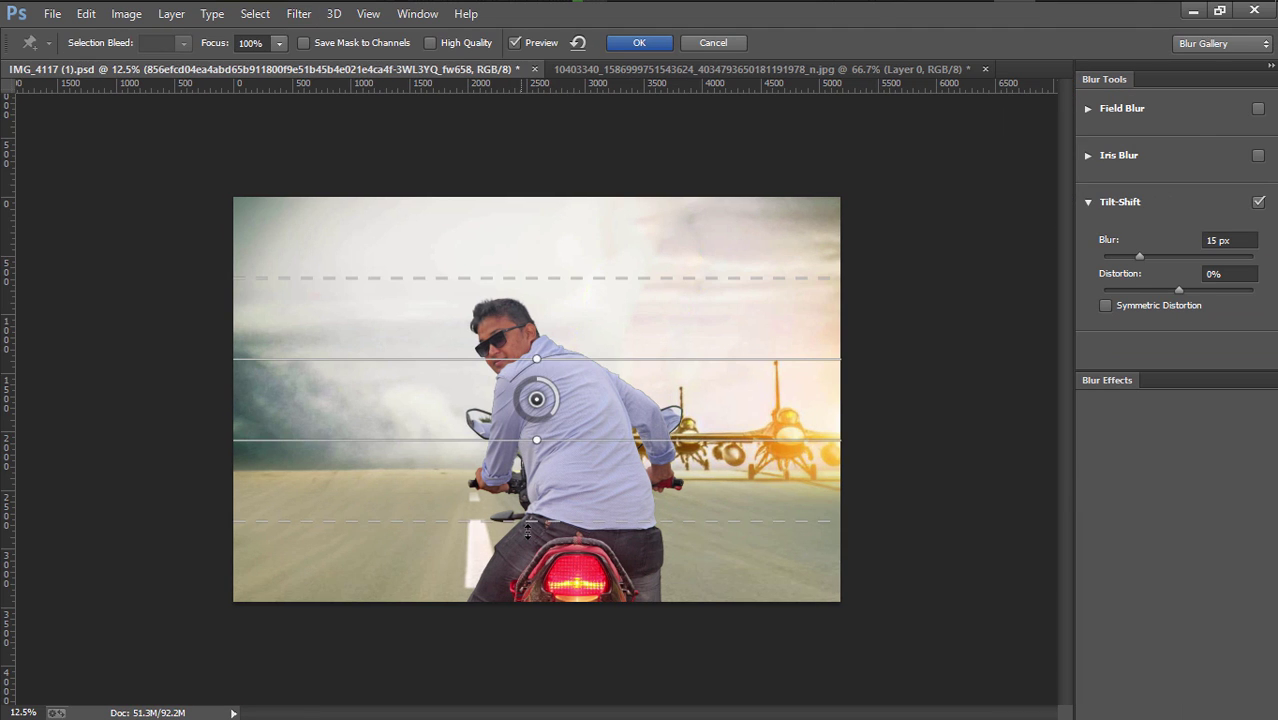
left_click_drag(488, 619, 488, 613)
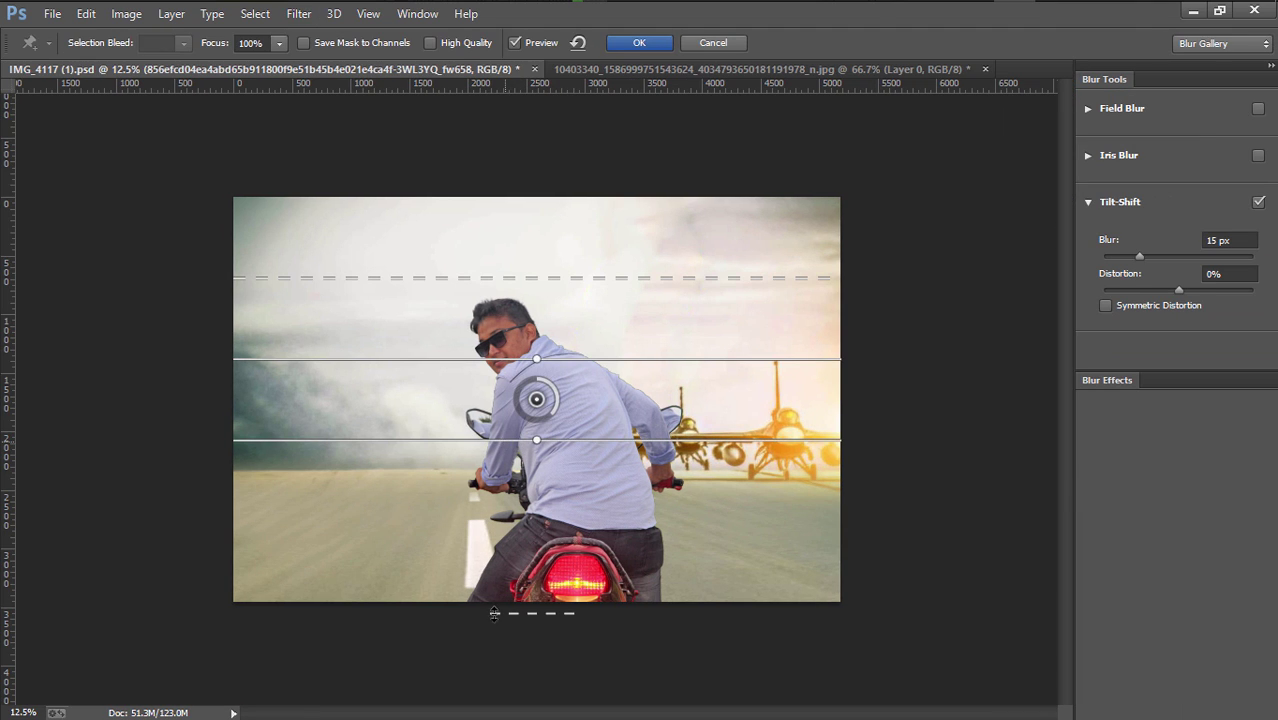
left_click_drag(536, 399, 552, 541)
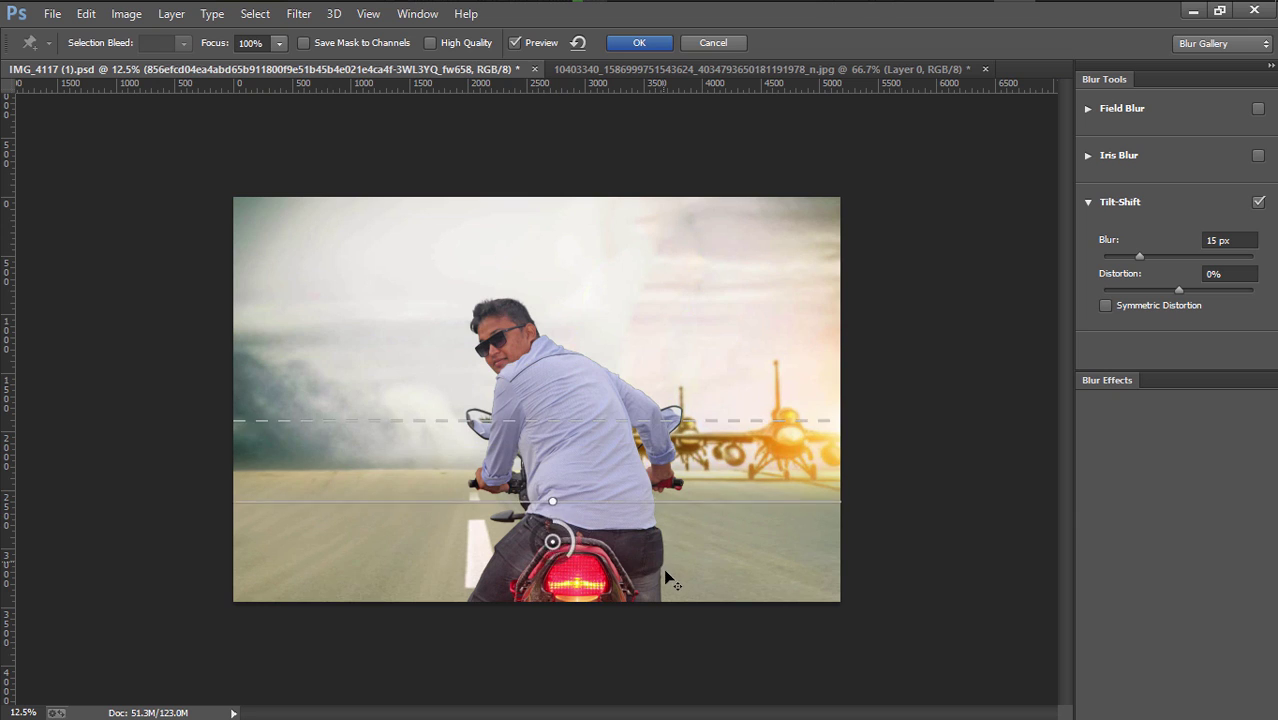
left_click_drag(668, 578, 660, 575)
Set the tilt-shift blur to 47 px with the focus band lowered, and apply it
left_click_drag(1152, 259, 1178, 261)
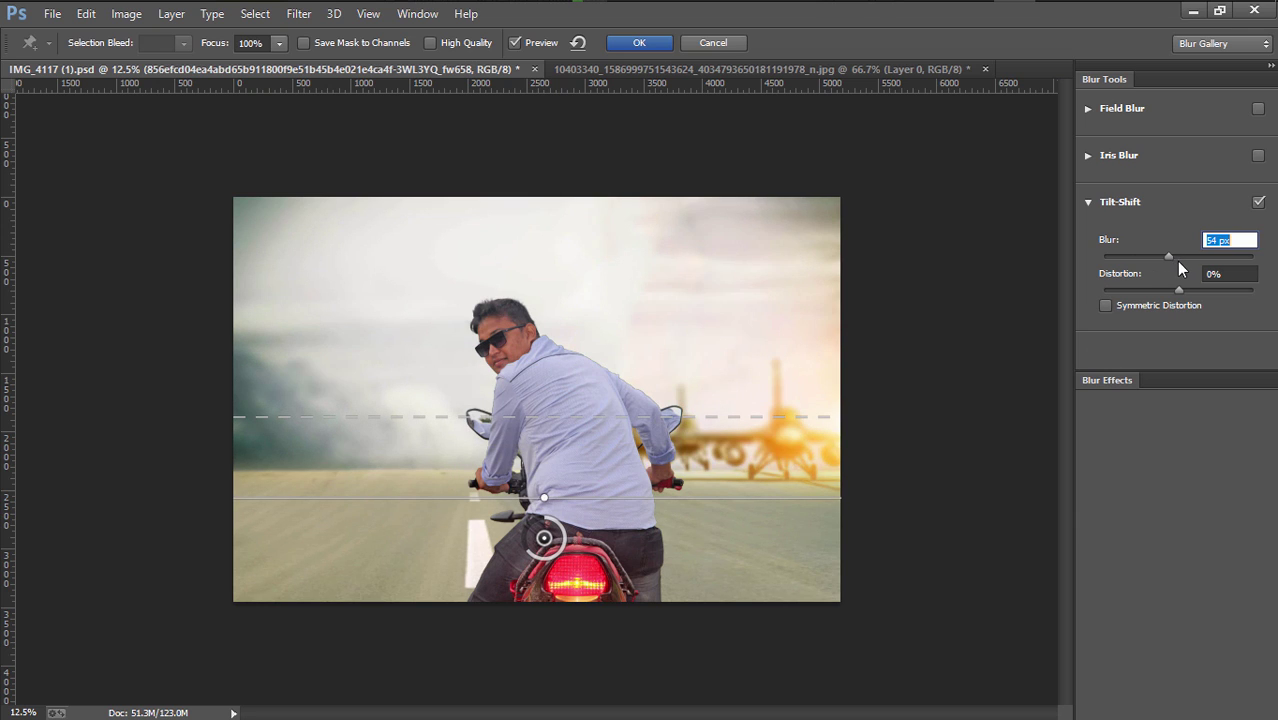
left_click_drag(752, 538, 753, 579)
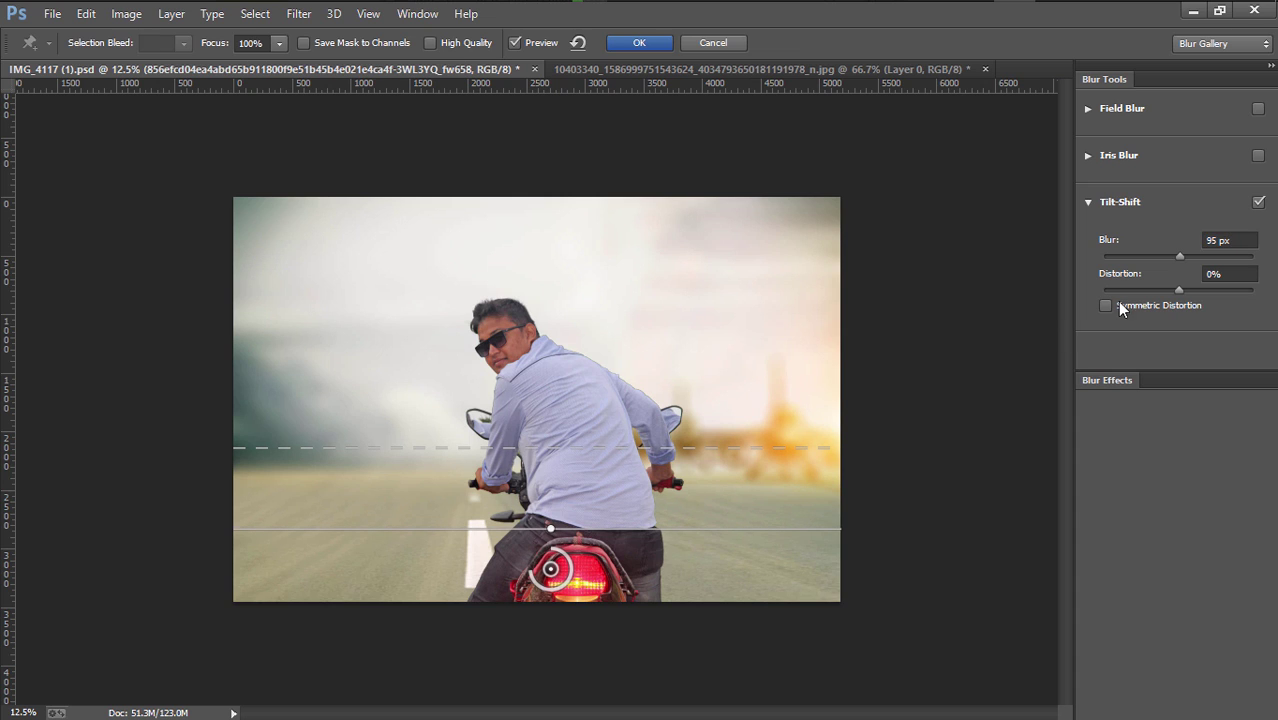
left_click(1153, 258)
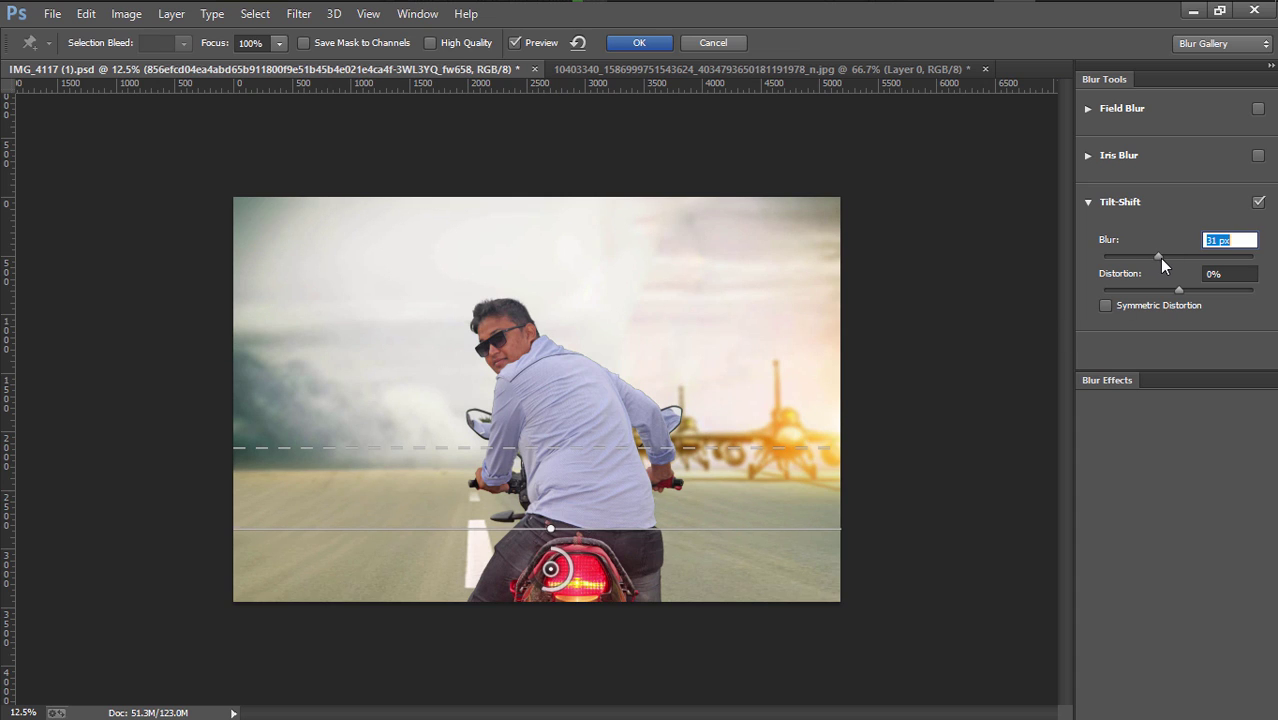
left_click_drag(709, 560, 713, 576)
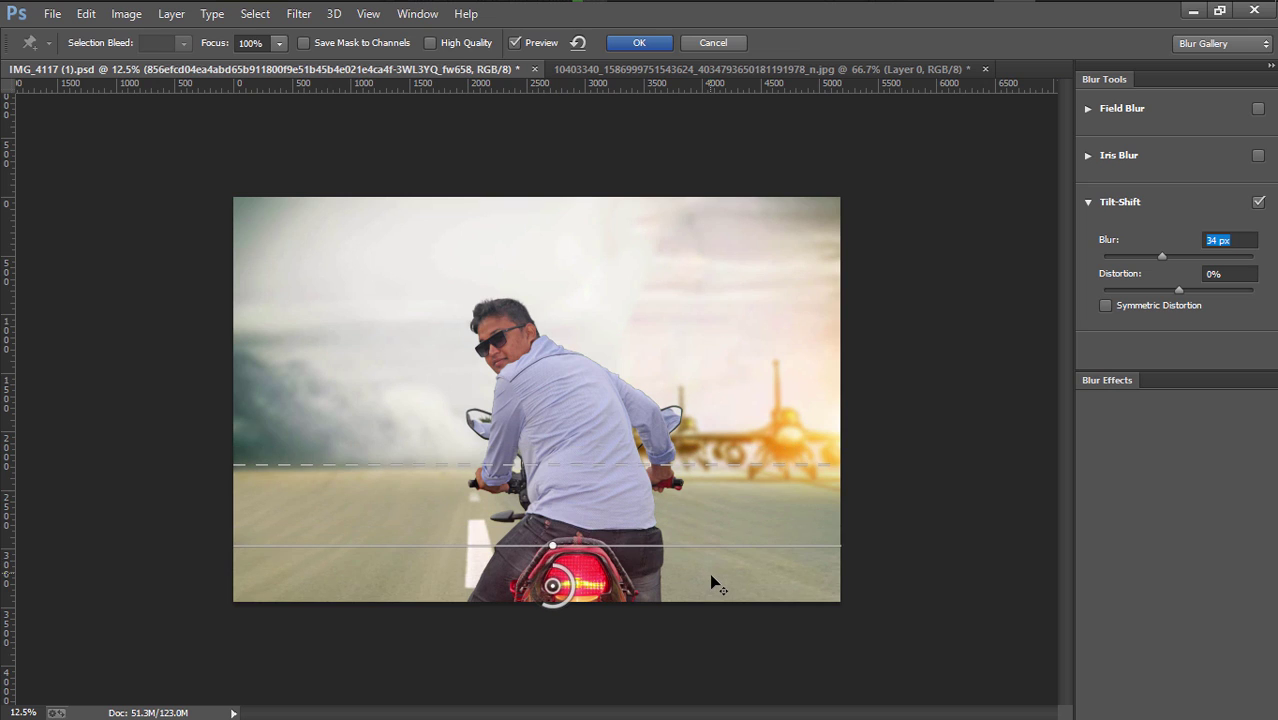
left_click(1165, 258)
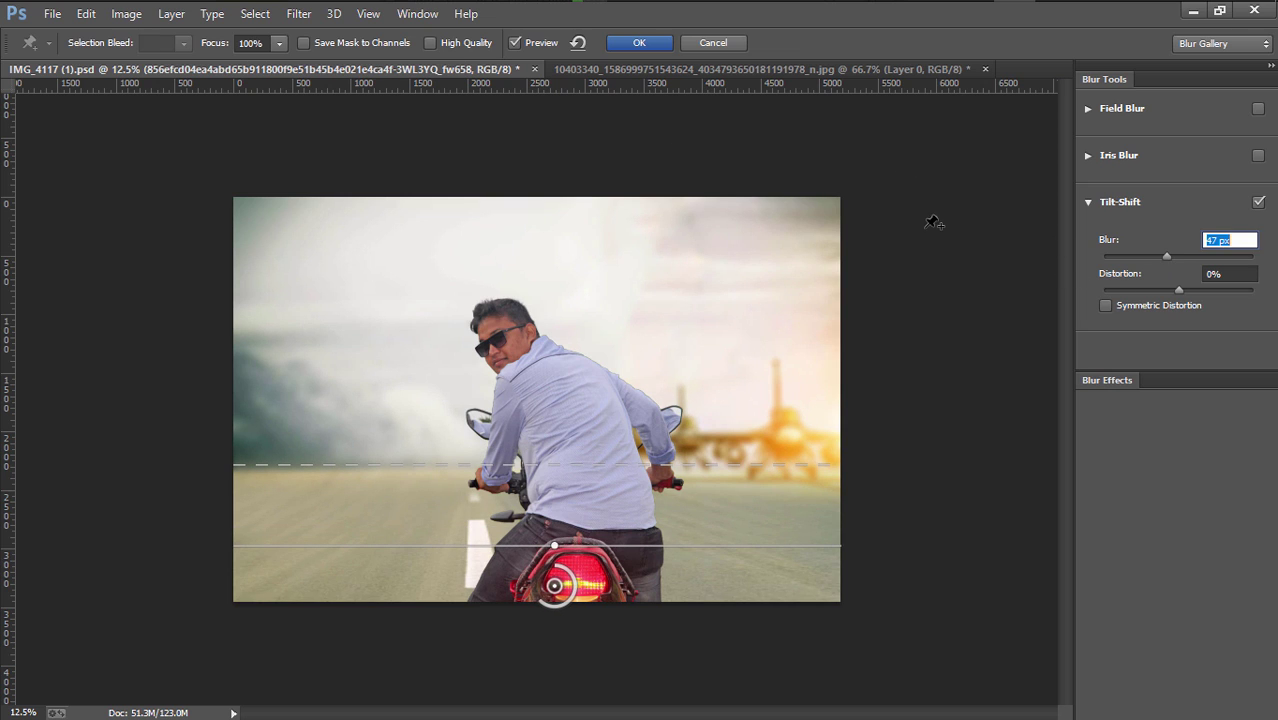
left_click(642, 42)
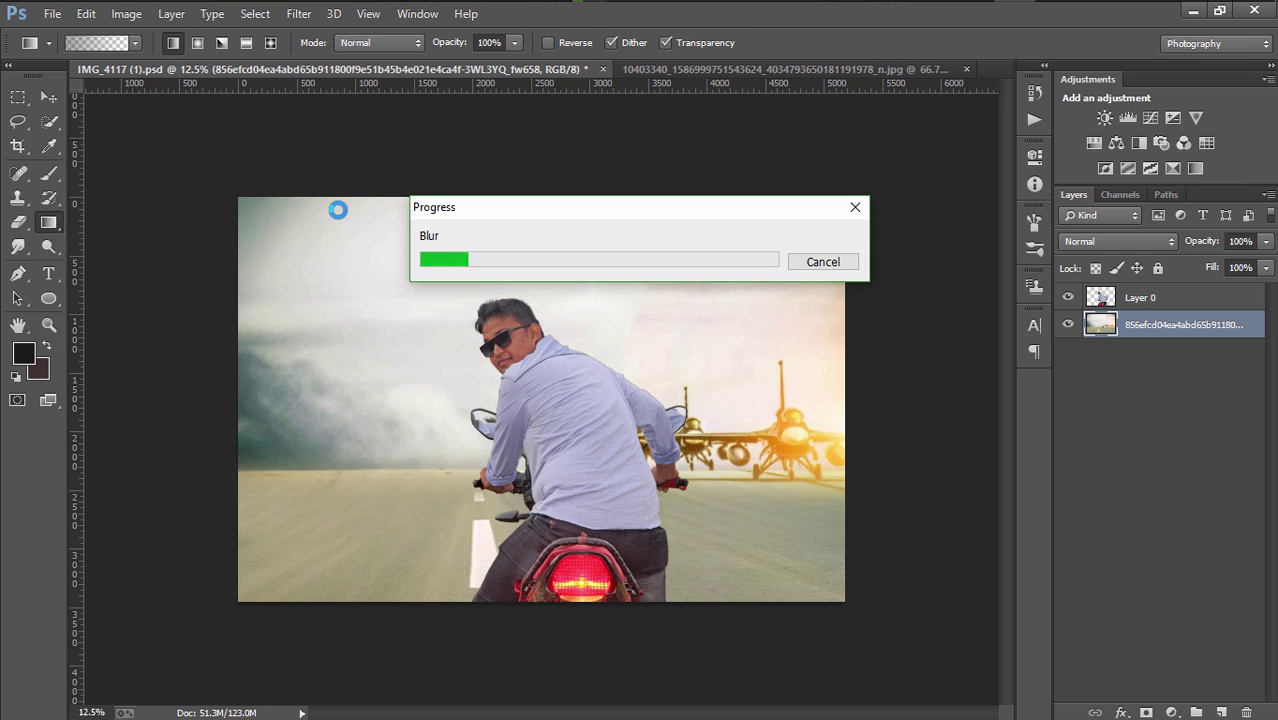
Let the 47 px Tilt-Shift blur finish rendering, then select the rider layer, Layer 0
left_click_drag(446, 205, 377, 126)
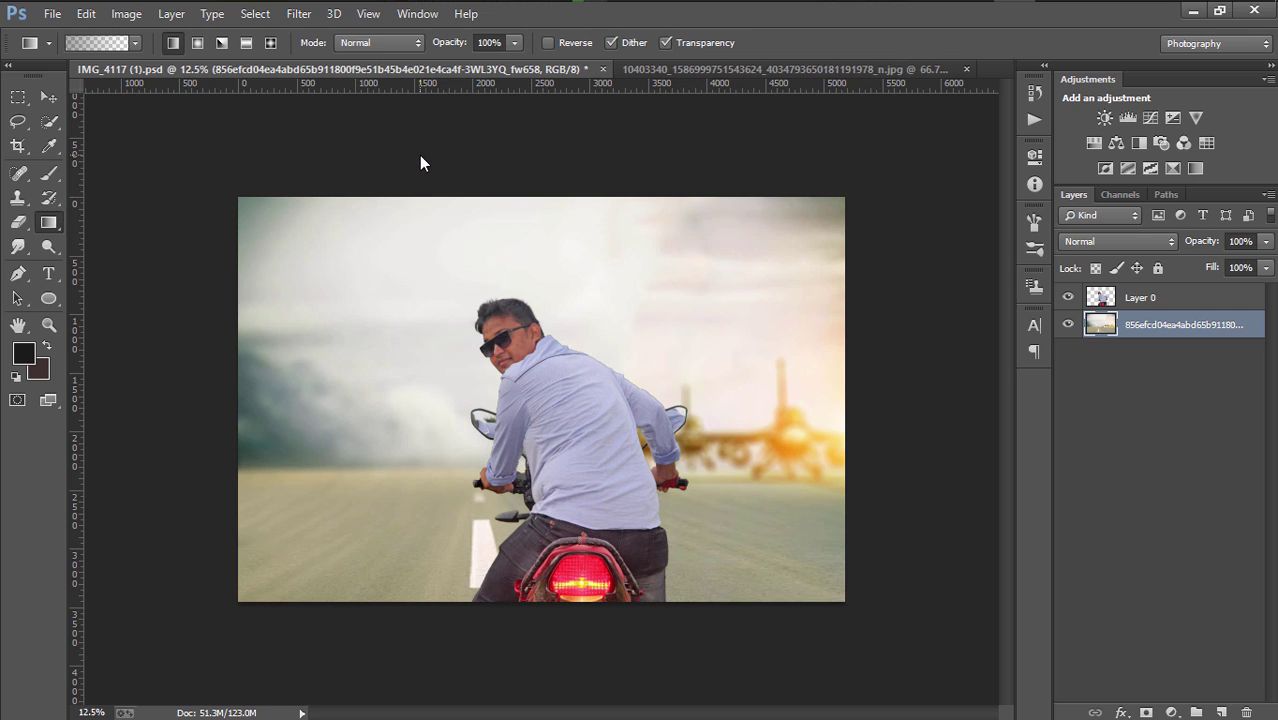
left_click(1160, 300)
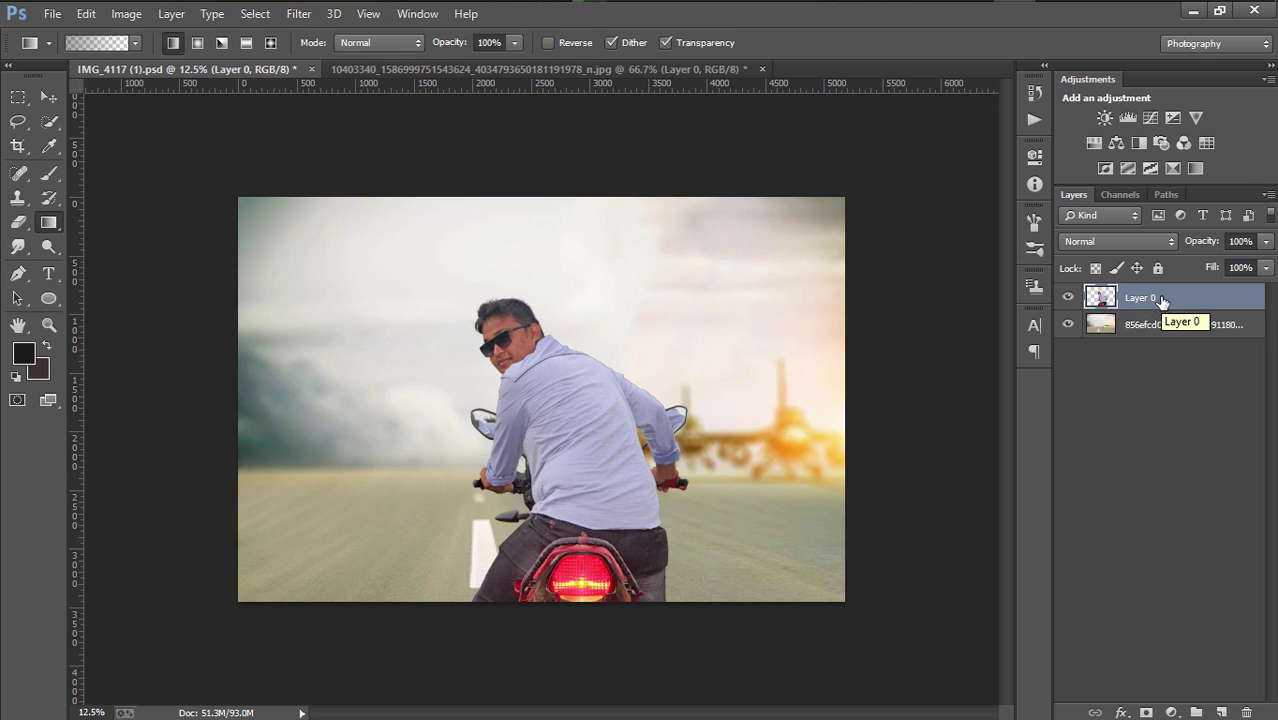
mouse_move(985, 18)
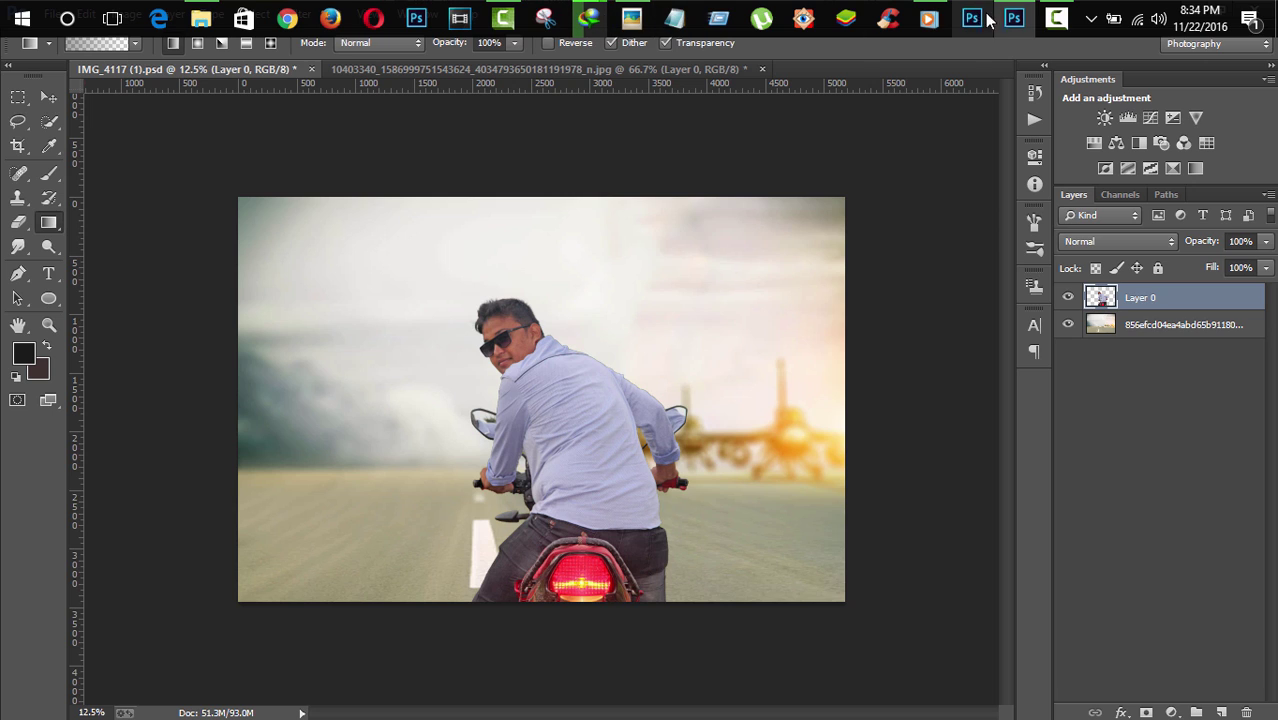
left_click(1056, 18)
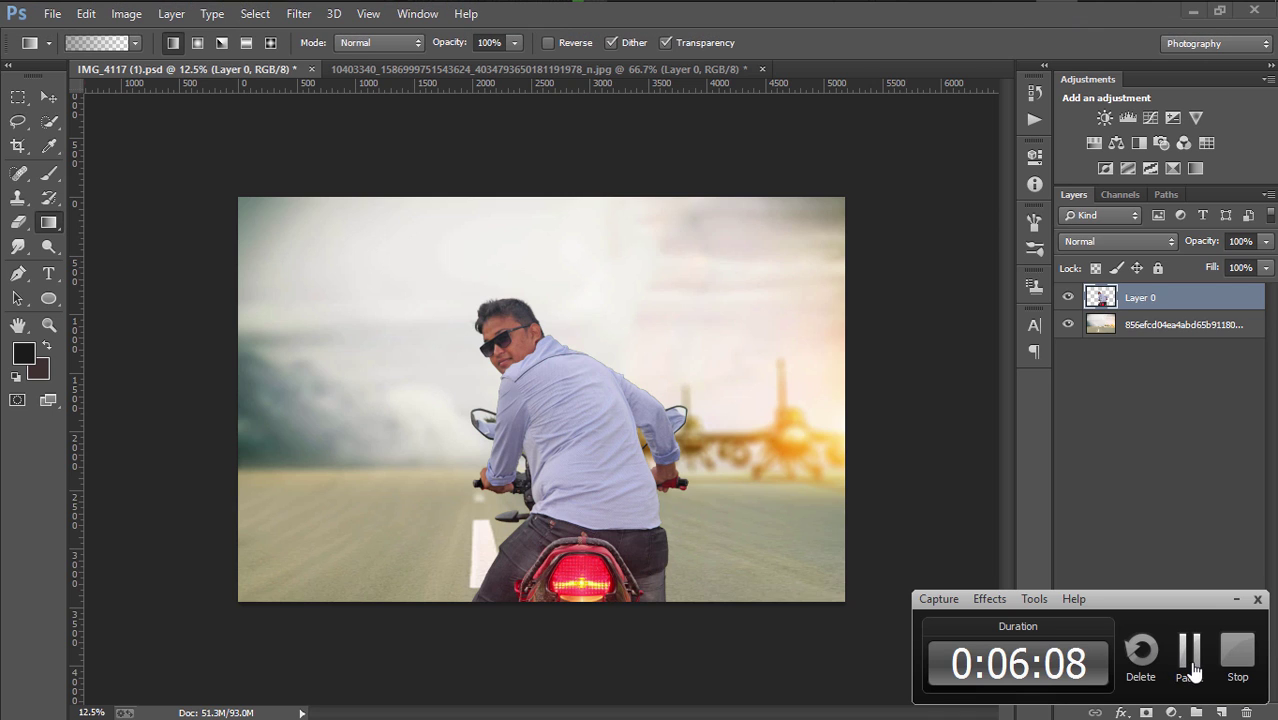
left_click(1190, 660)
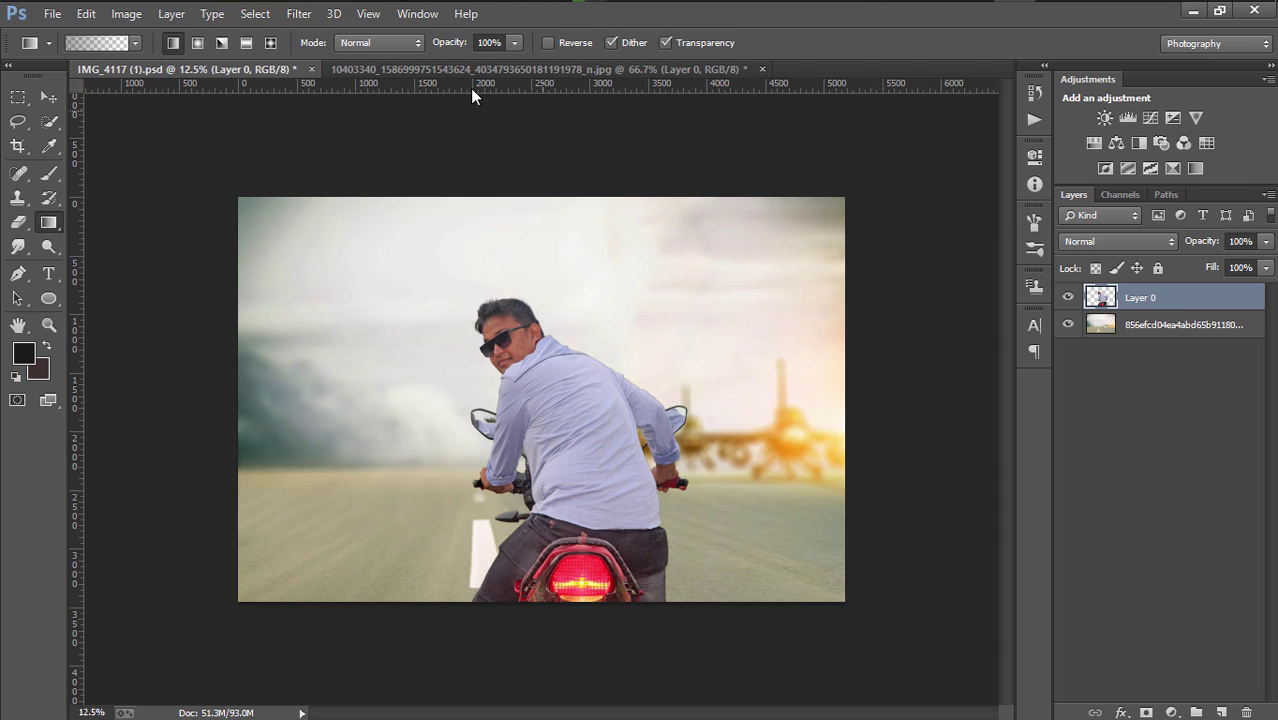
In Camera Raw, boost the rider's clarity and vibrance, darken blacks and shadows, and reduce luminance noise
left_click(300, 14)
left_click(331, 125)
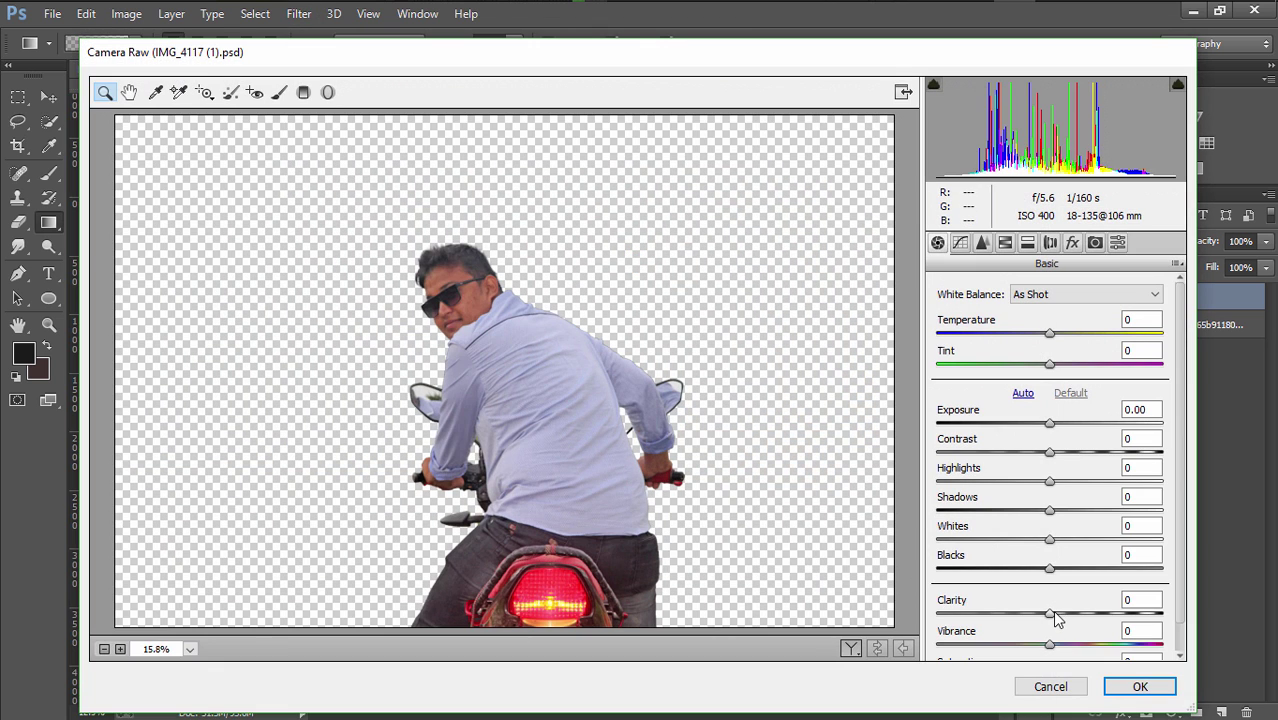
mouse_move(1050, 612)
left_mouse_down()
mouse_move(1105, 620)
mouse_move(1073, 641)
left_mouse_up()
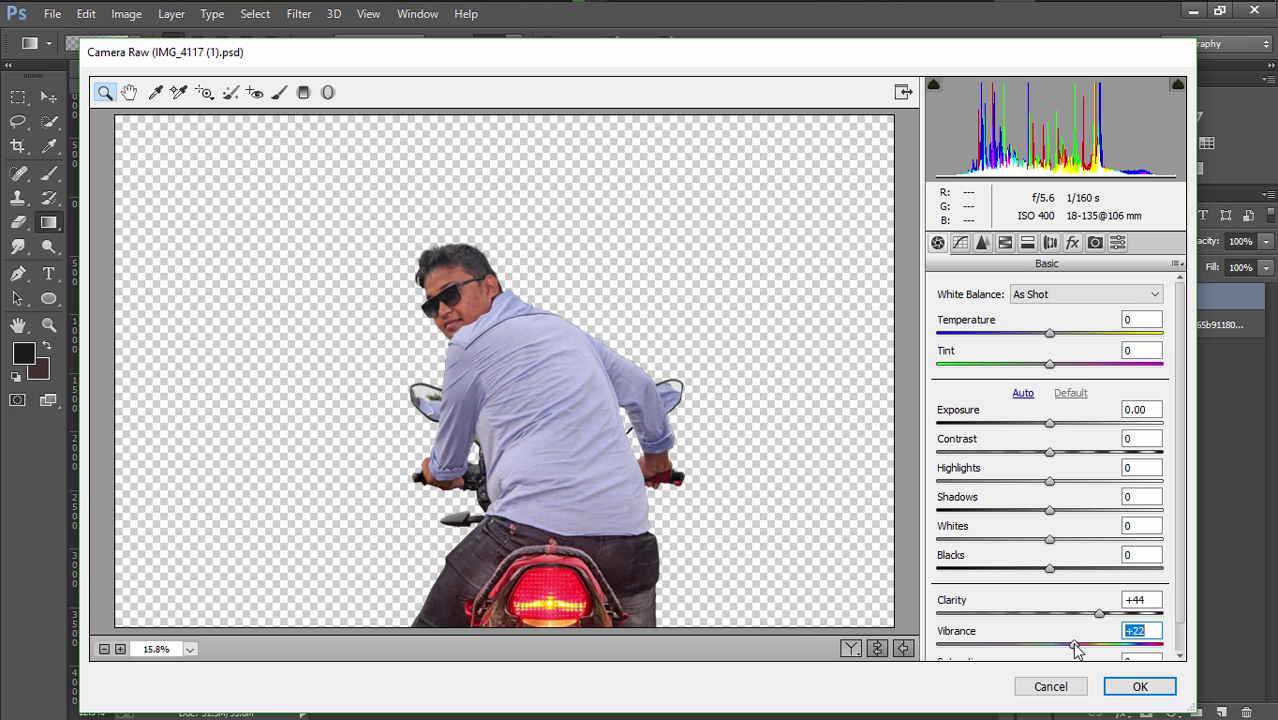
mouse_move(1049, 568)
left_mouse_down()
mouse_move(1007, 569)
mouse_move(1088, 545)
mouse_move(1036, 510)
mouse_move(963, 510)
left_mouse_up()
mouse_move(1049, 481)
left_mouse_down()
mouse_move(1133, 490)
mouse_move(1064, 485)
mouse_move(1061, 450)
mouse_move(1046, 452)
left_mouse_up()
left_click(1052, 426)
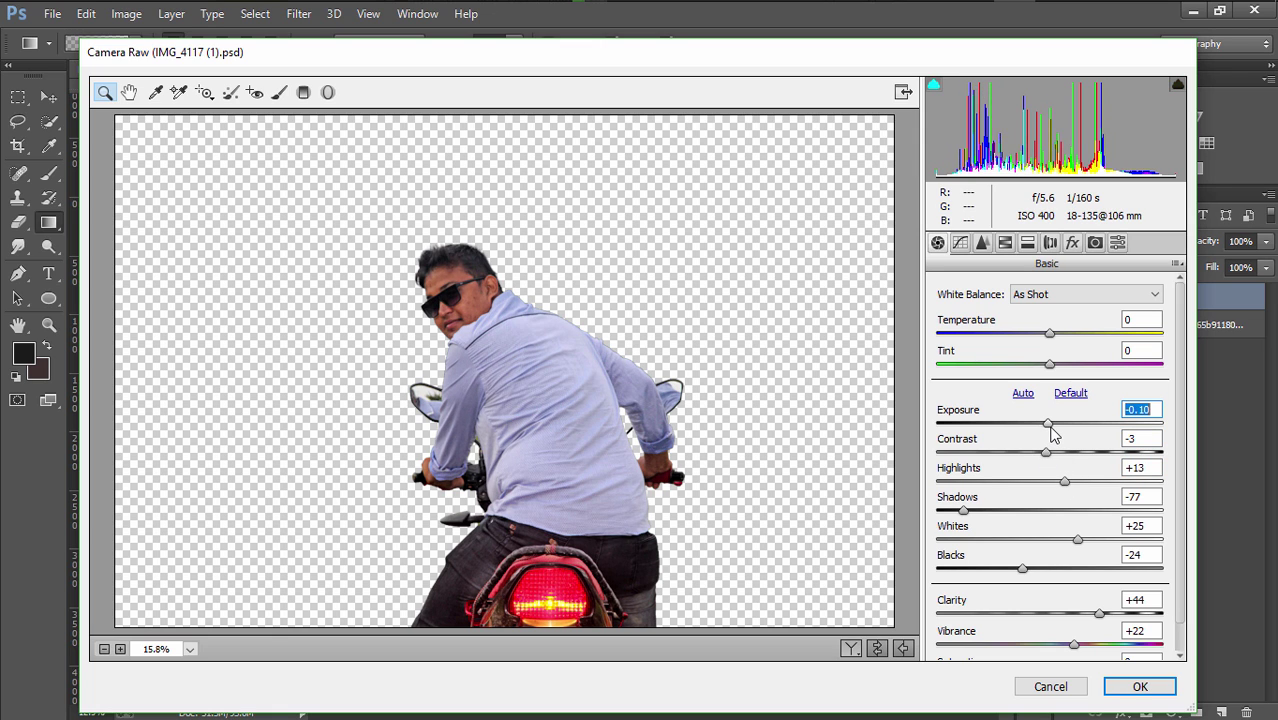
left_click(982, 244)
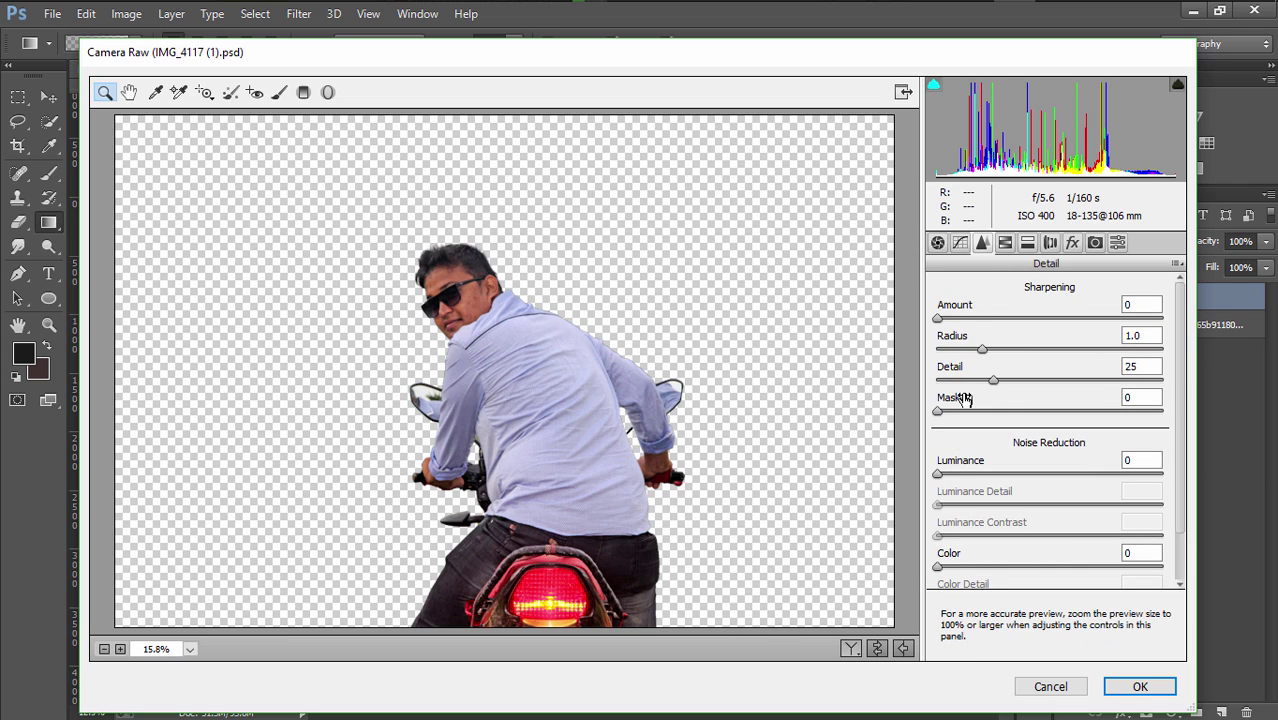
left_click_drag(945, 475, 965, 476)
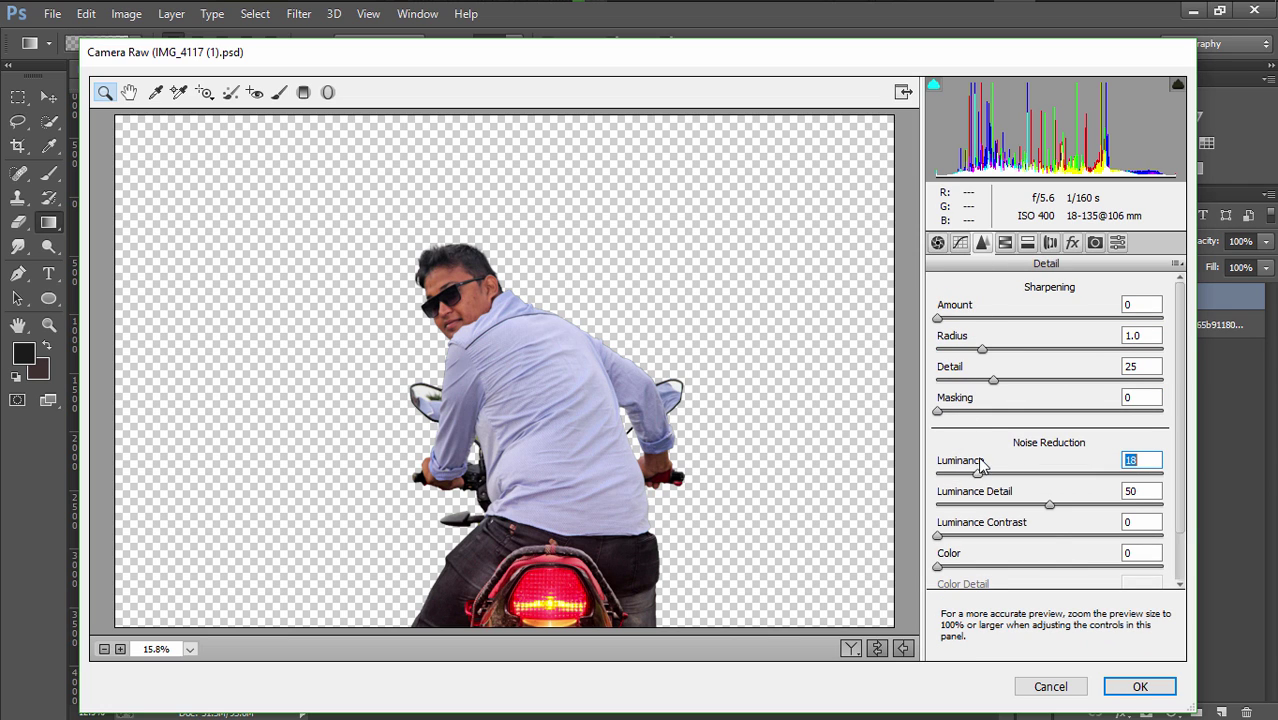
Raise Oranges luminance to +27, darken Blues and Aquas, saturate Blues +94, and apply
left_click(1005, 243)
left_click(1048, 316)
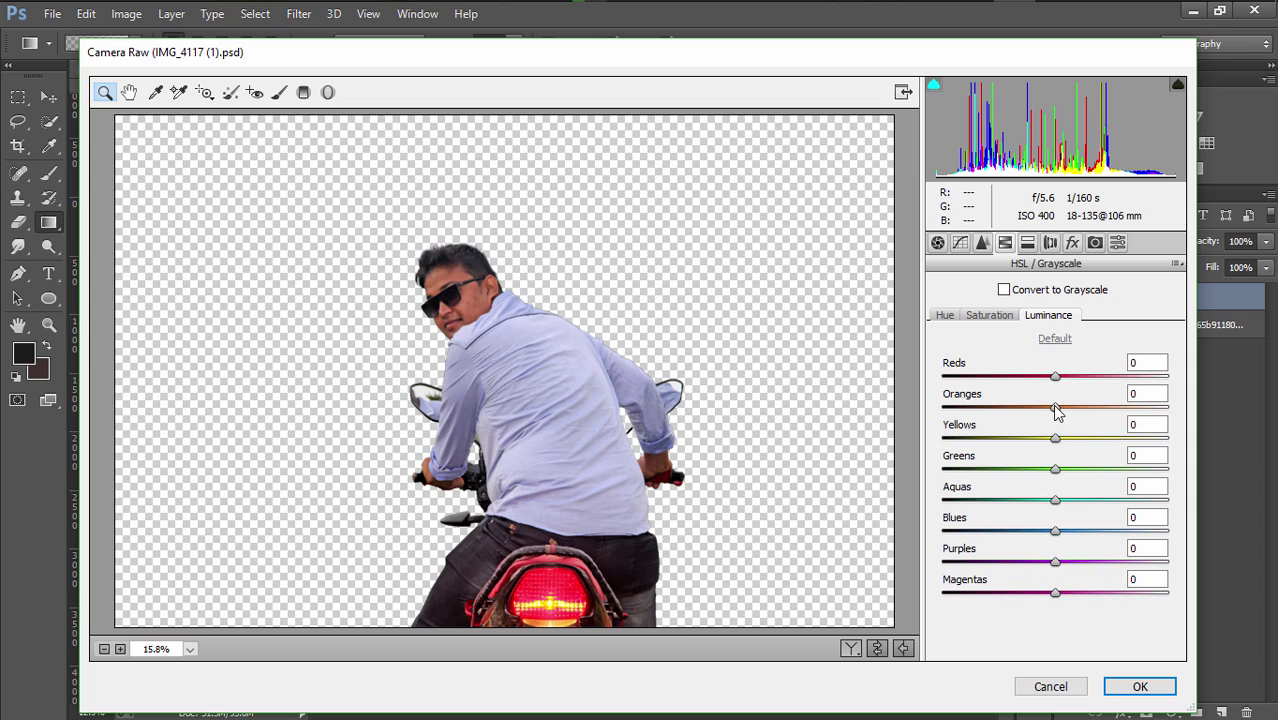
left_click_drag(1057, 410, 1088, 420)
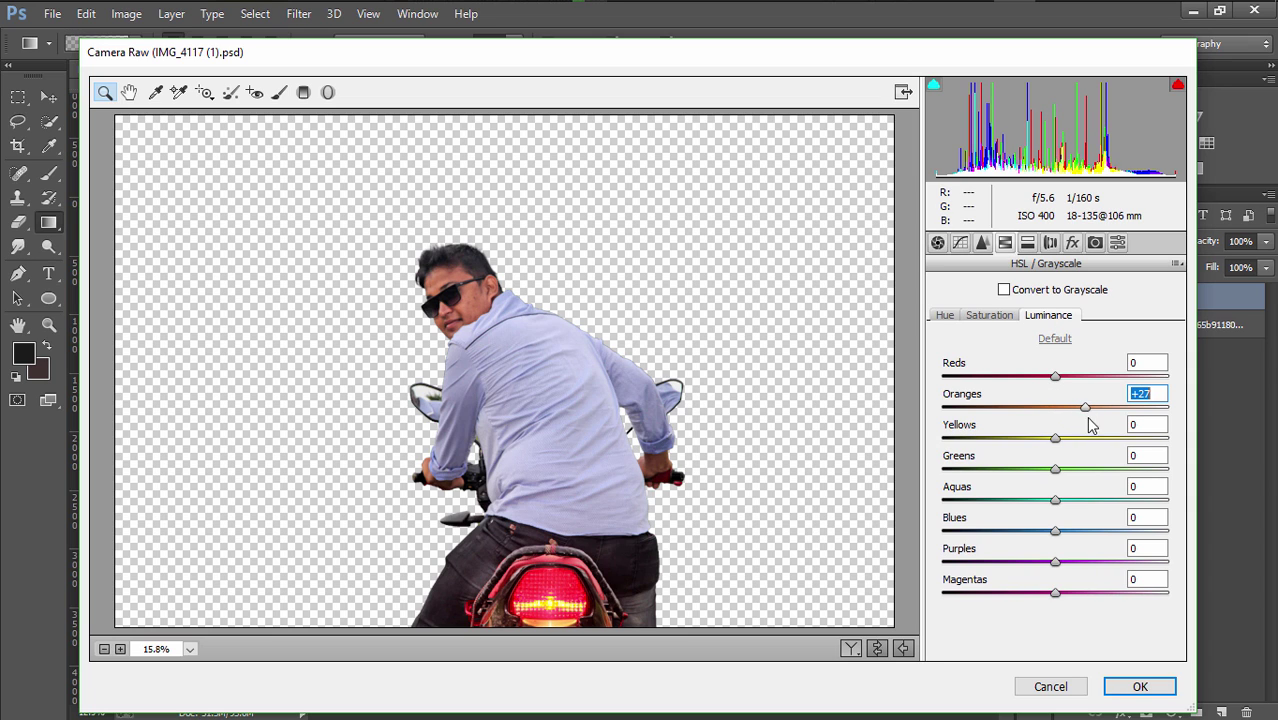
left_click_drag(1058, 531, 1037, 531)
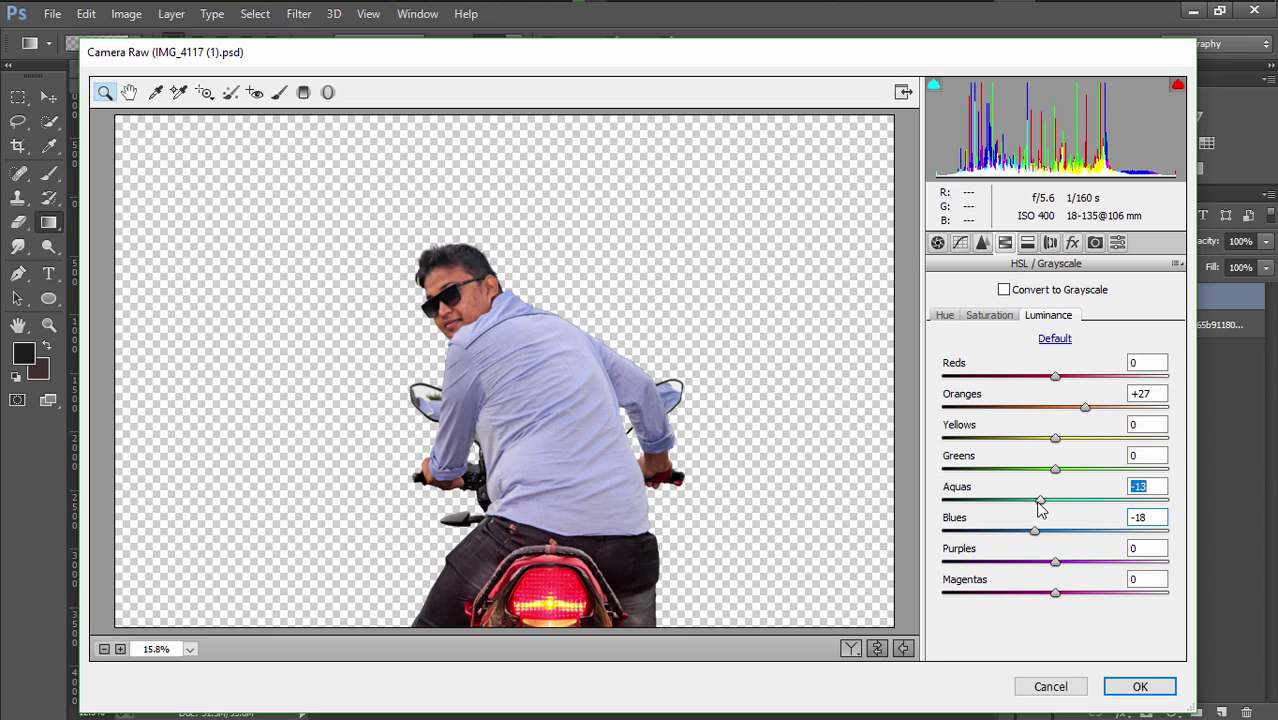
left_click(999, 318)
left_click_drag(1055, 531, 1161, 531)
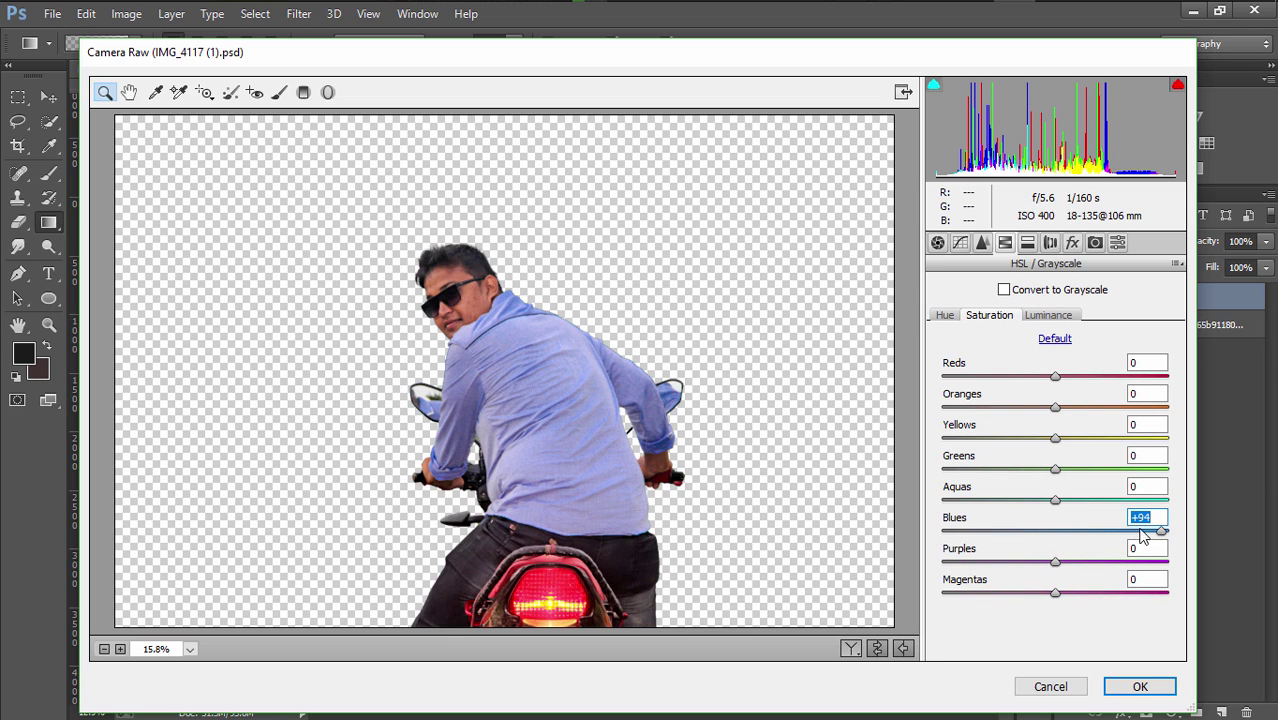
left_click(1165, 686)
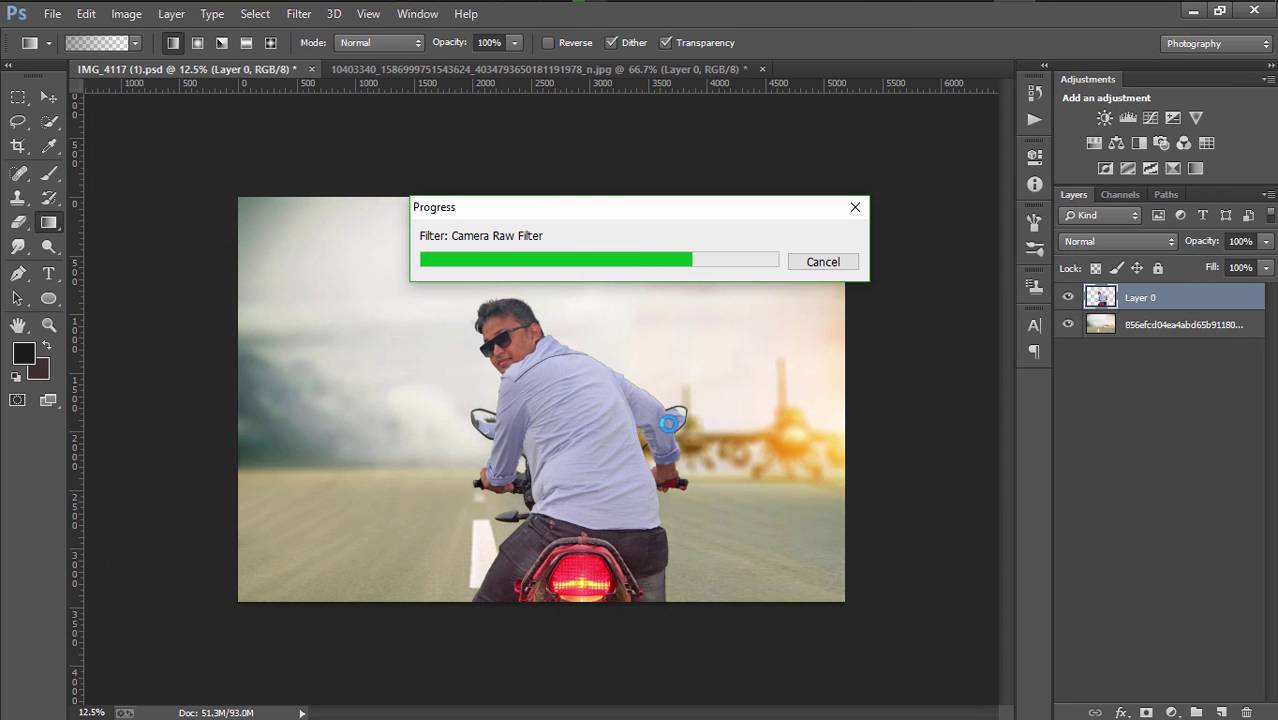
Zoom in to inspect the graded rider's face and blue shirt up close
scroll(668, 423, "up", 1)
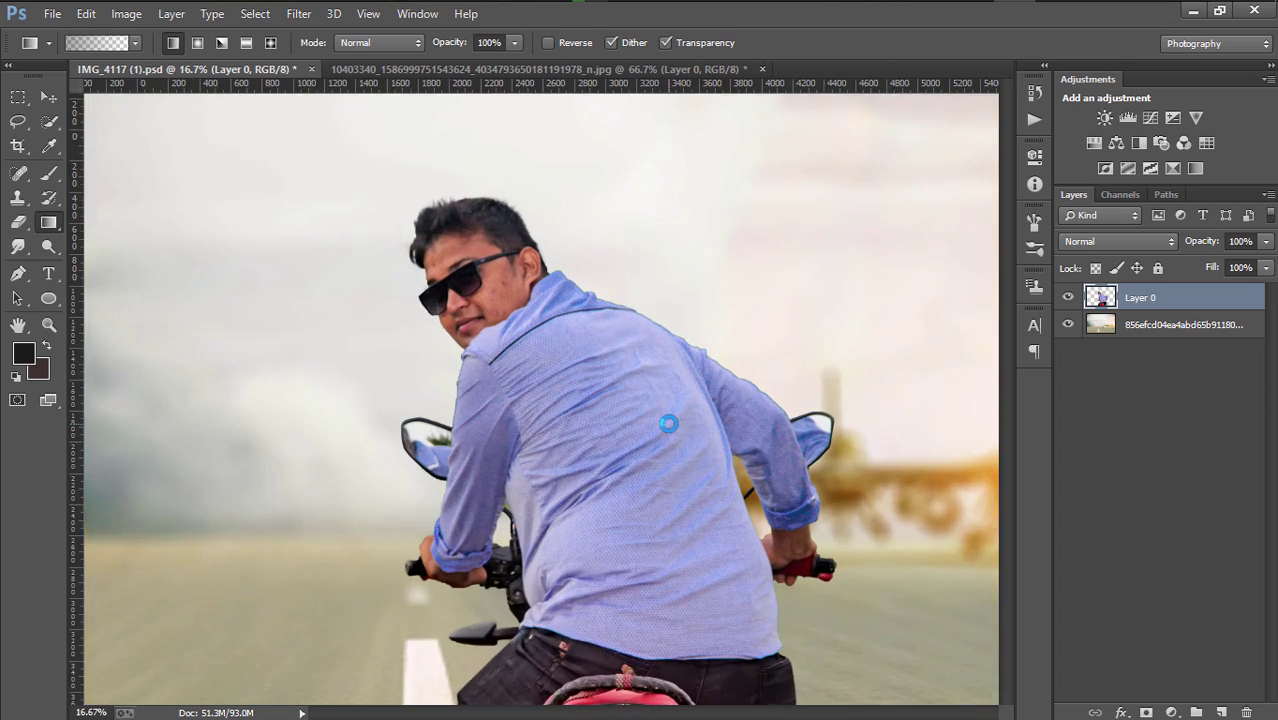
scroll(668, 423, "up", 1)
scroll(668, 423, "up", 1)
scroll(668, 423, "up", 2)
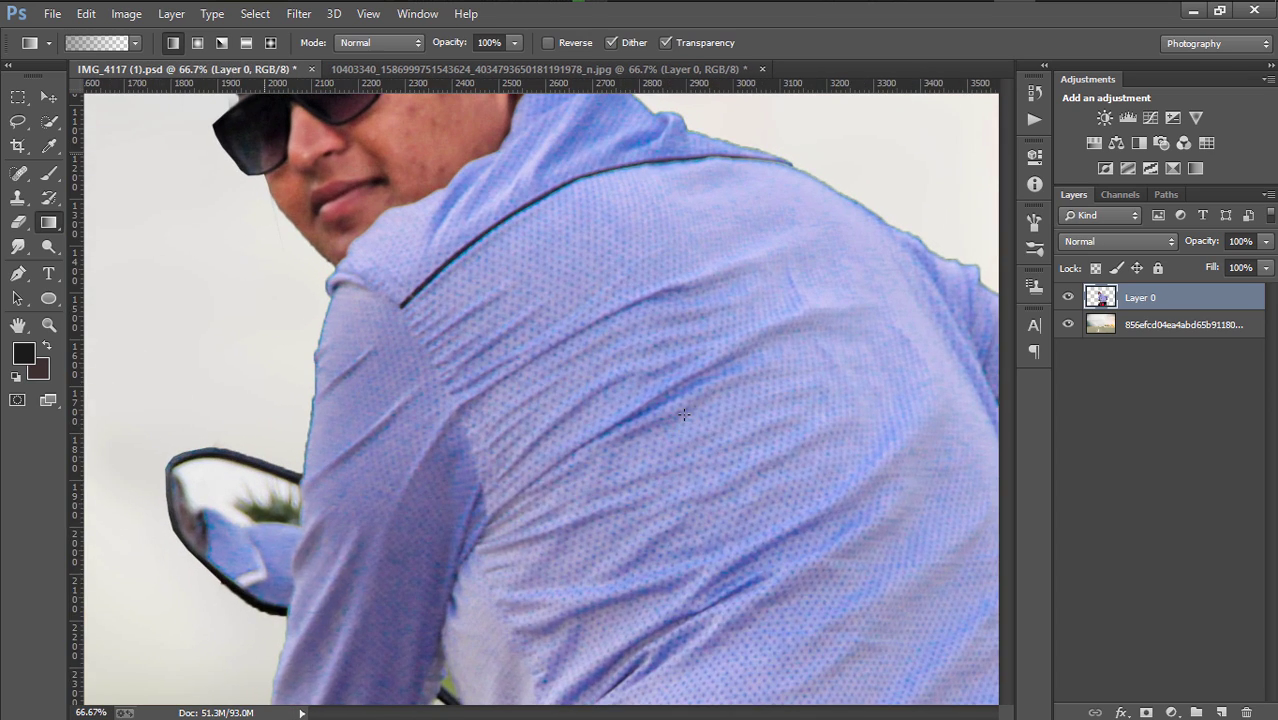
scroll(942, 350, "up", 2)
scroll(942, 350, "up", 2)
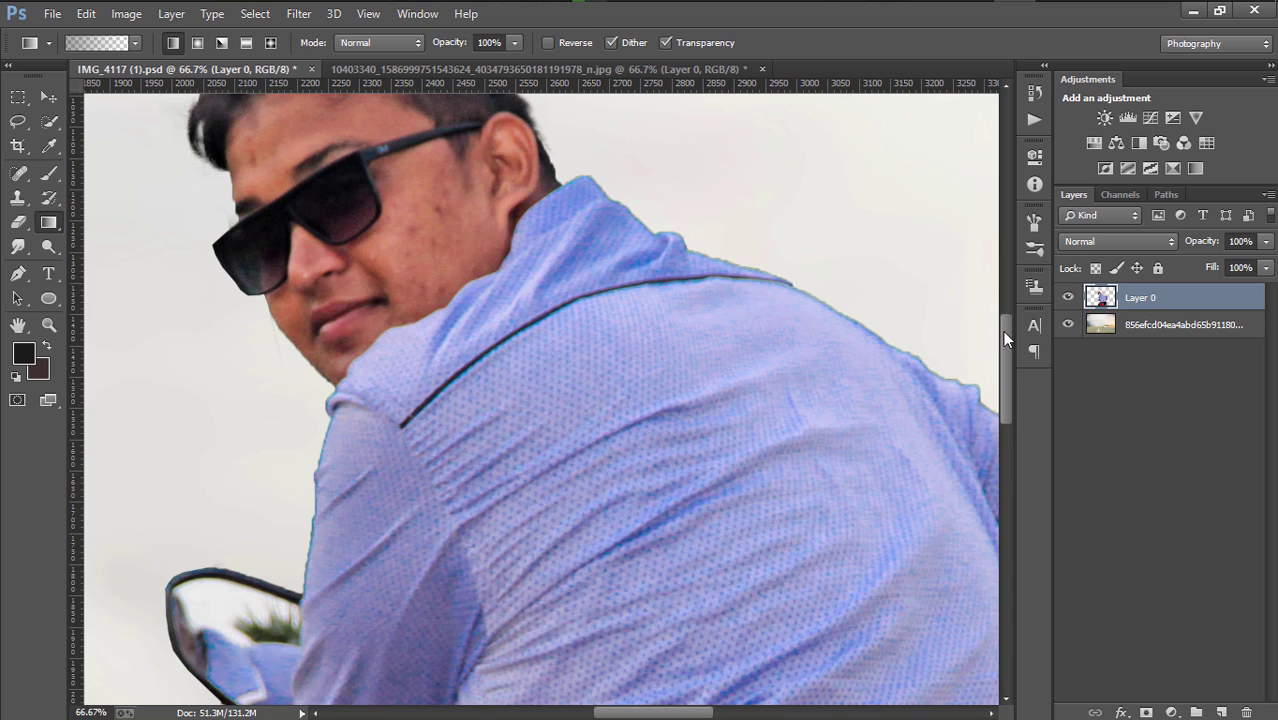
left_click_drag(1002, 336, 1002, 315)
Pick the Spot Healing Brush, then zoom out to view the whole composite
left_click(19, 178)
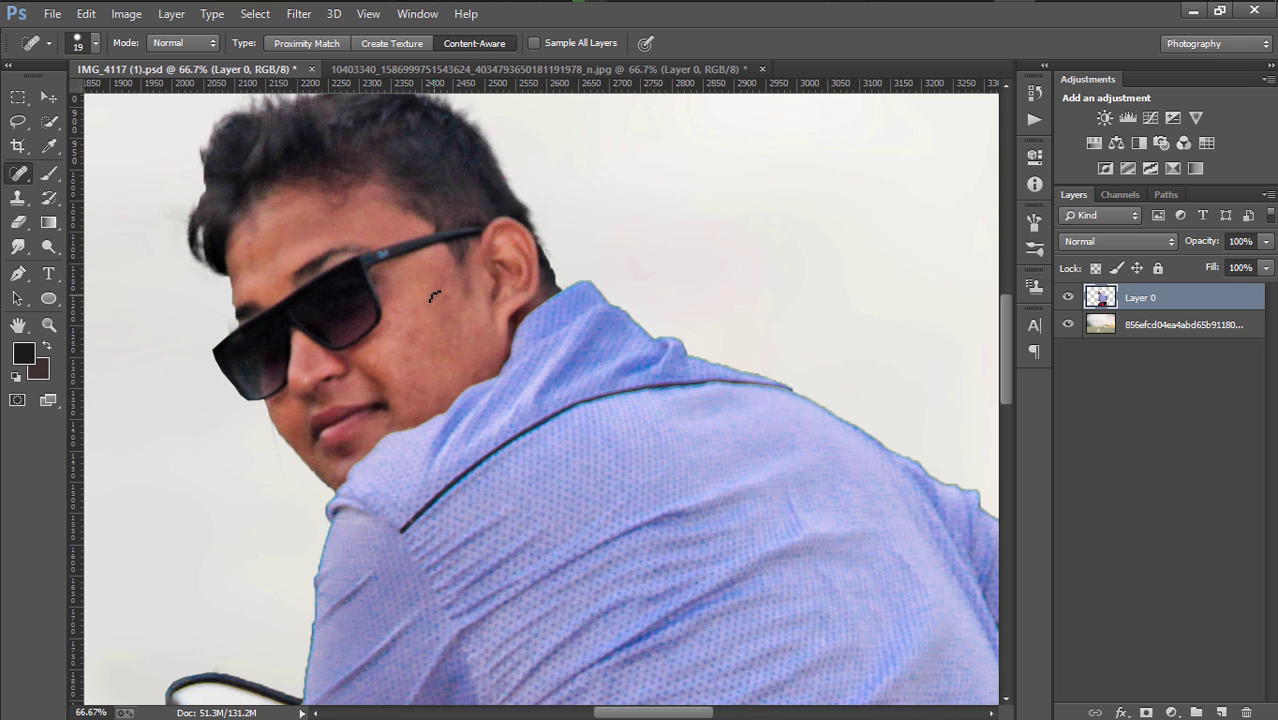
key("ctrl+minus")
key("ctrl+minus")
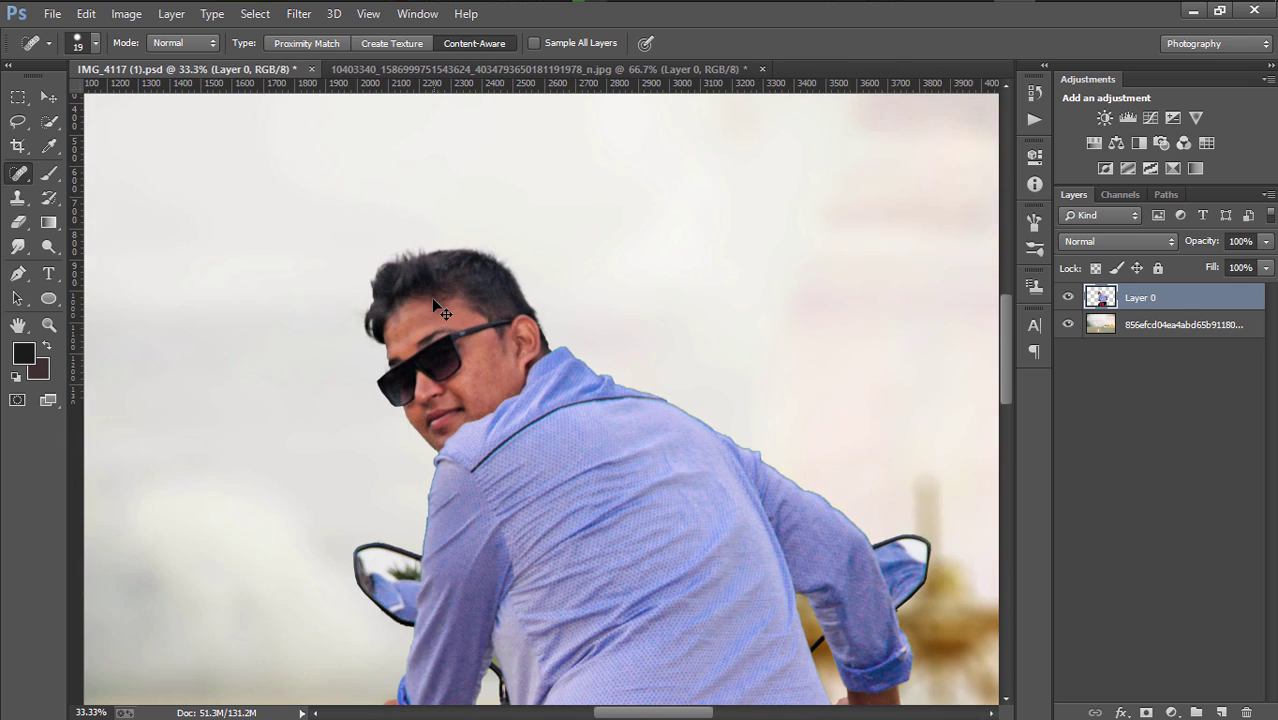
key("ctrl+minus")
key("ctrl+minus")
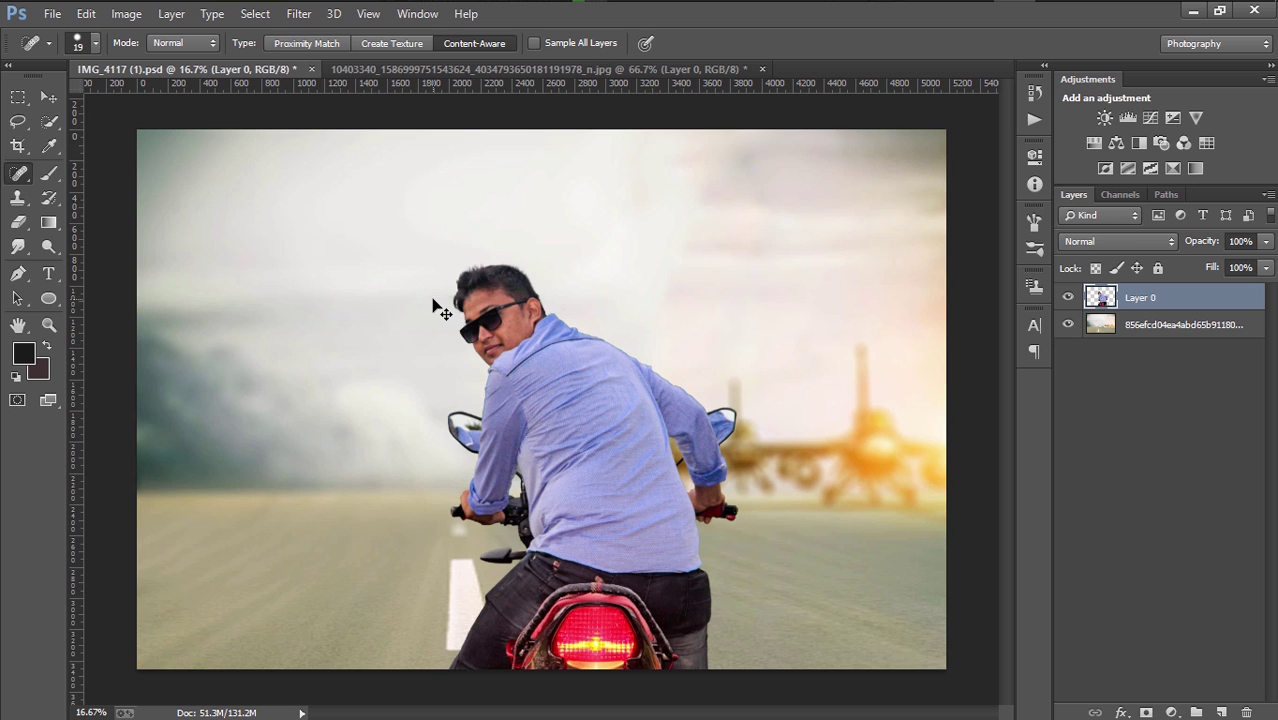
Duplicate the rider layer twice, creating Layer 0 copy and Layer 0 copy 2
right_click(1192, 300)
left_click(876, 206)
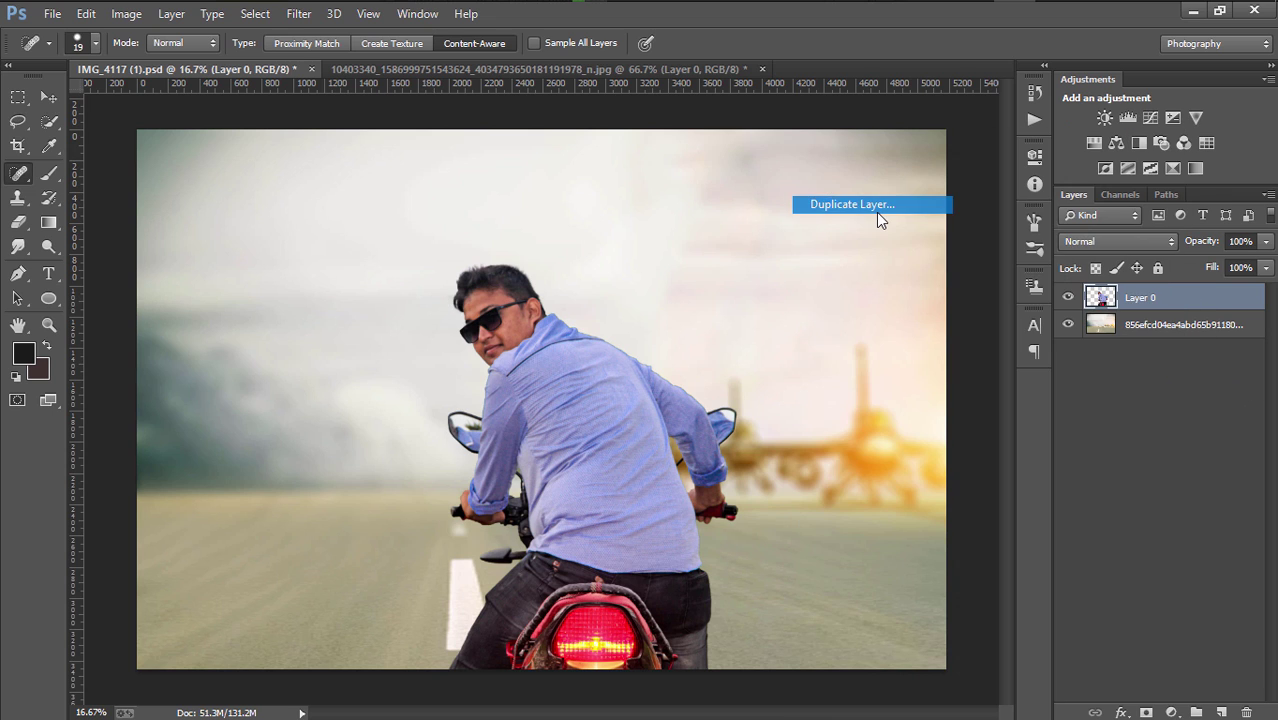
left_click(803, 210)
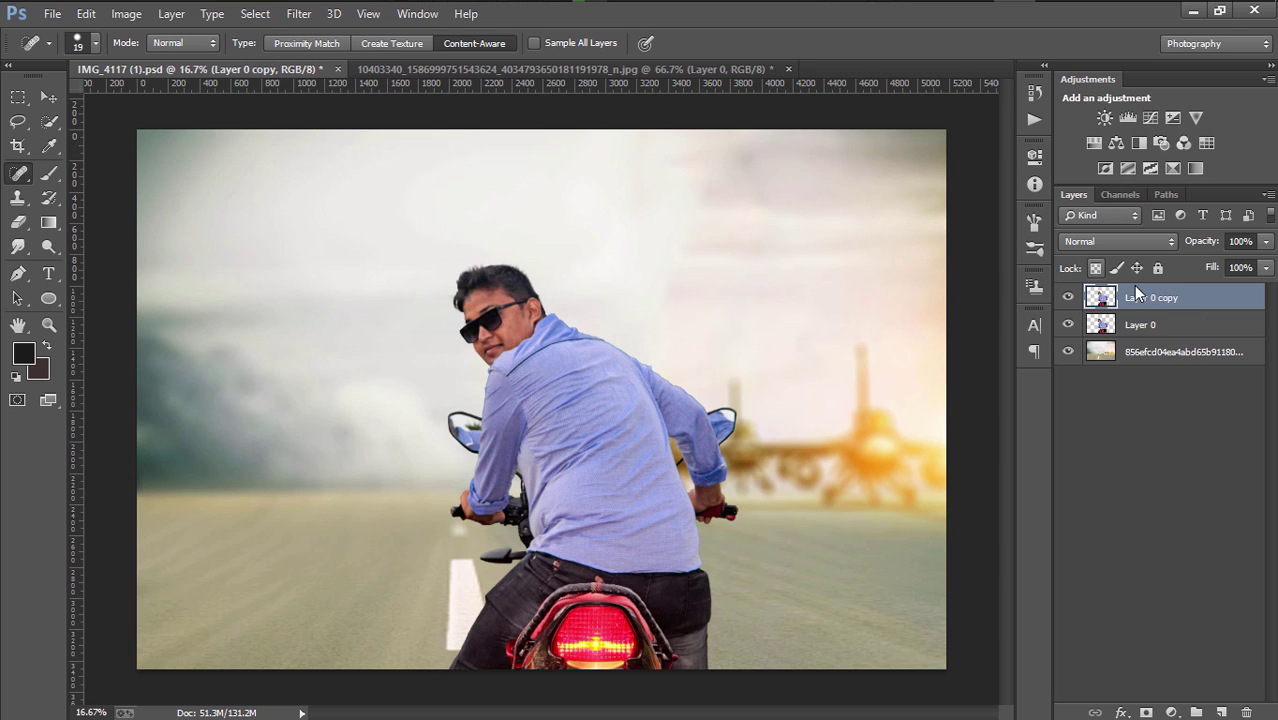
right_click(1164, 299)
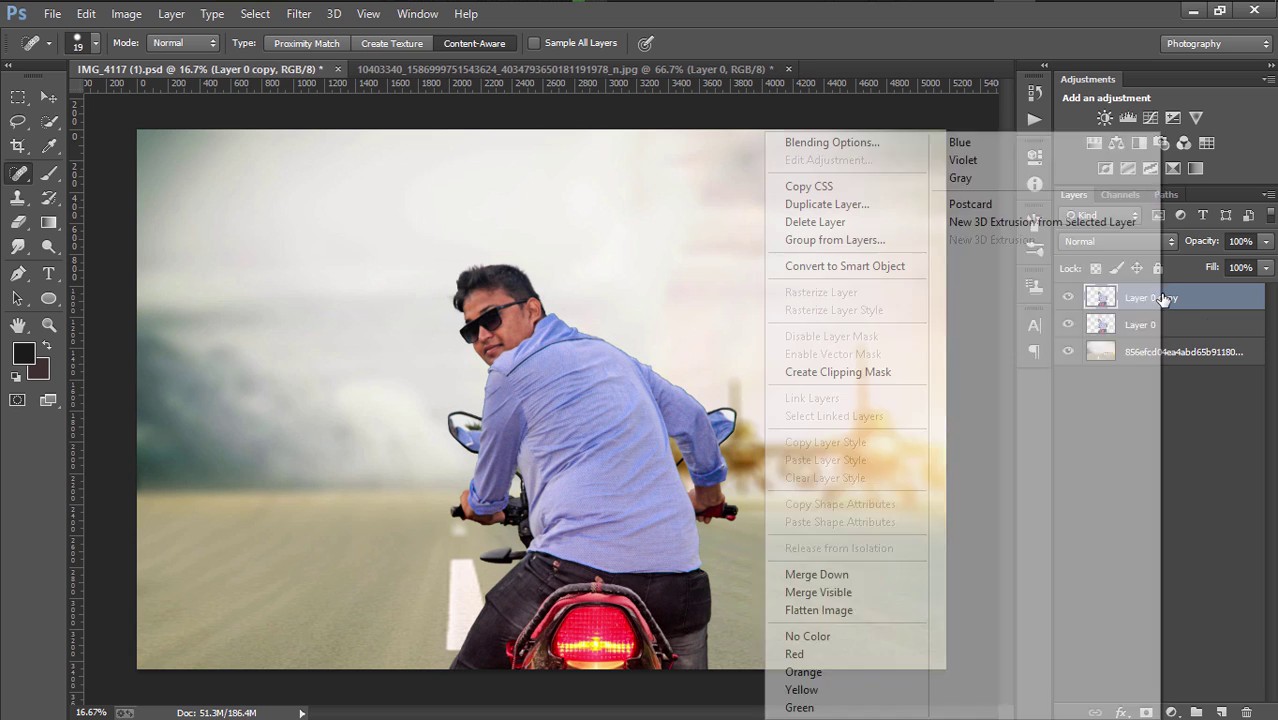
left_click(848, 206)
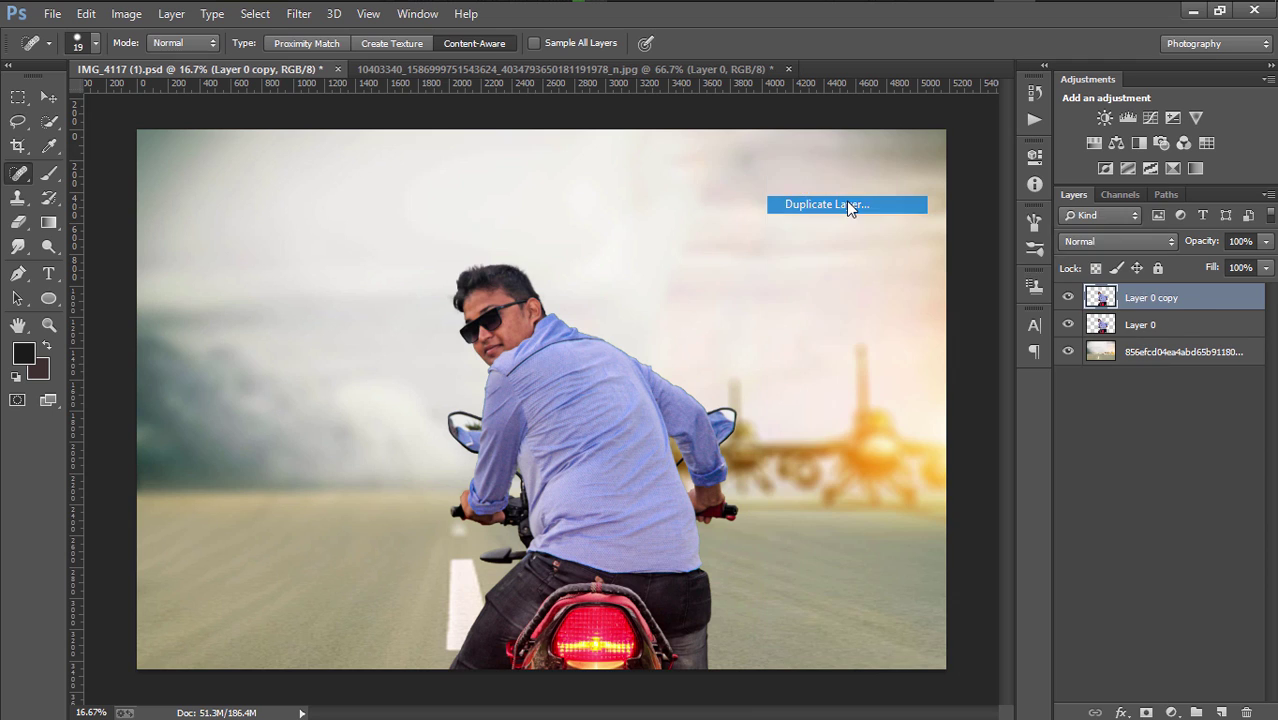
left_click(826, 220)
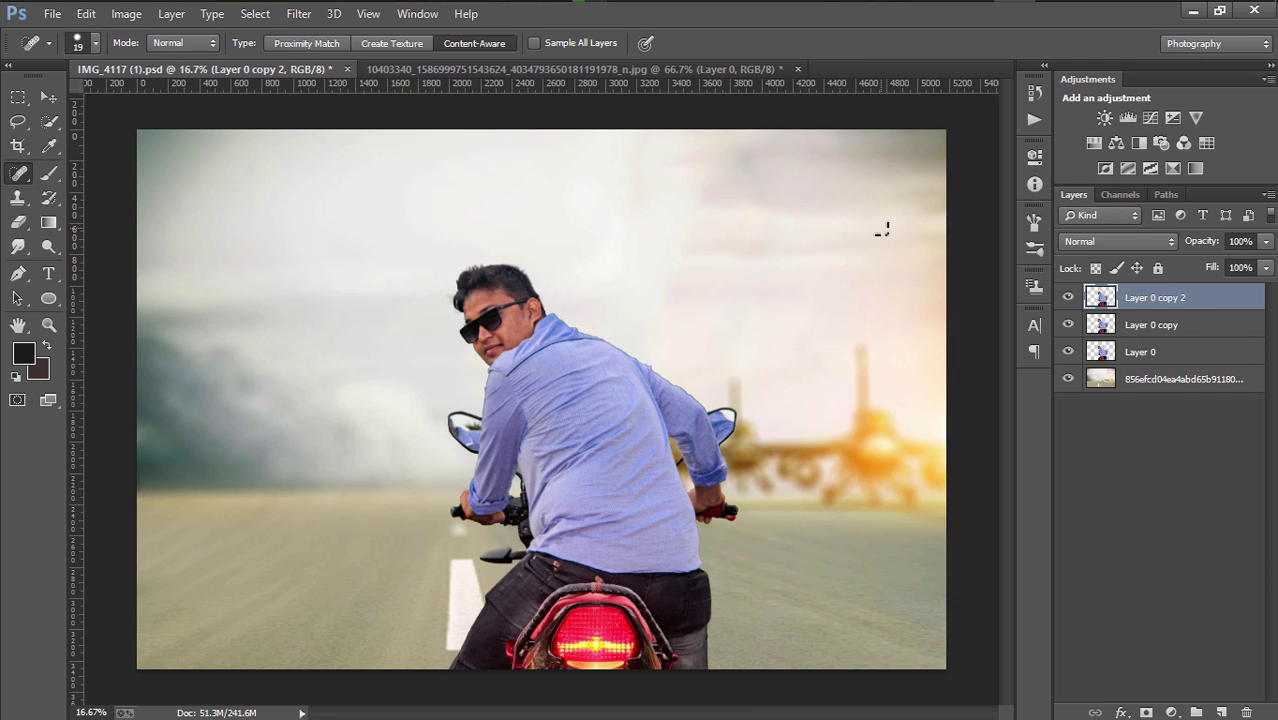
Preview and cancel a Gaussian Blur, then apply a radius-5 Surface Blur to Layer 0 copy 2
key("alt")
left_click(299, 14)
mouse_move(360, 239)
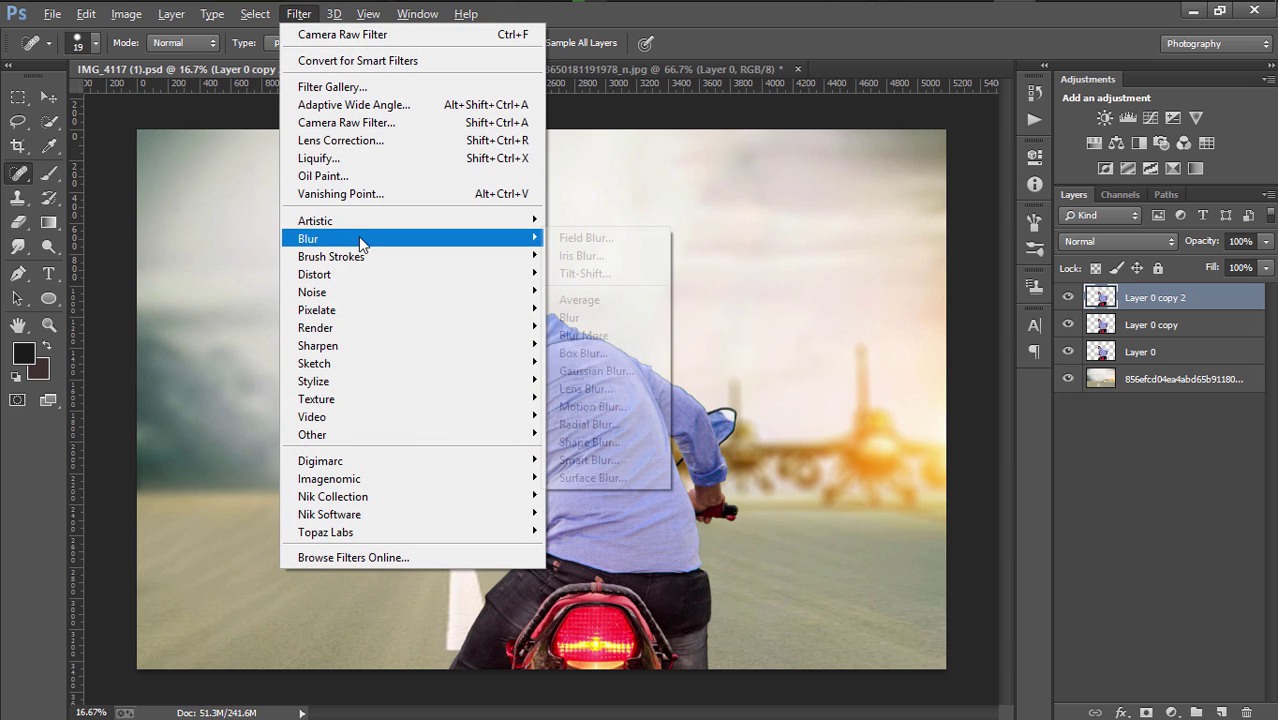
left_click(624, 371)
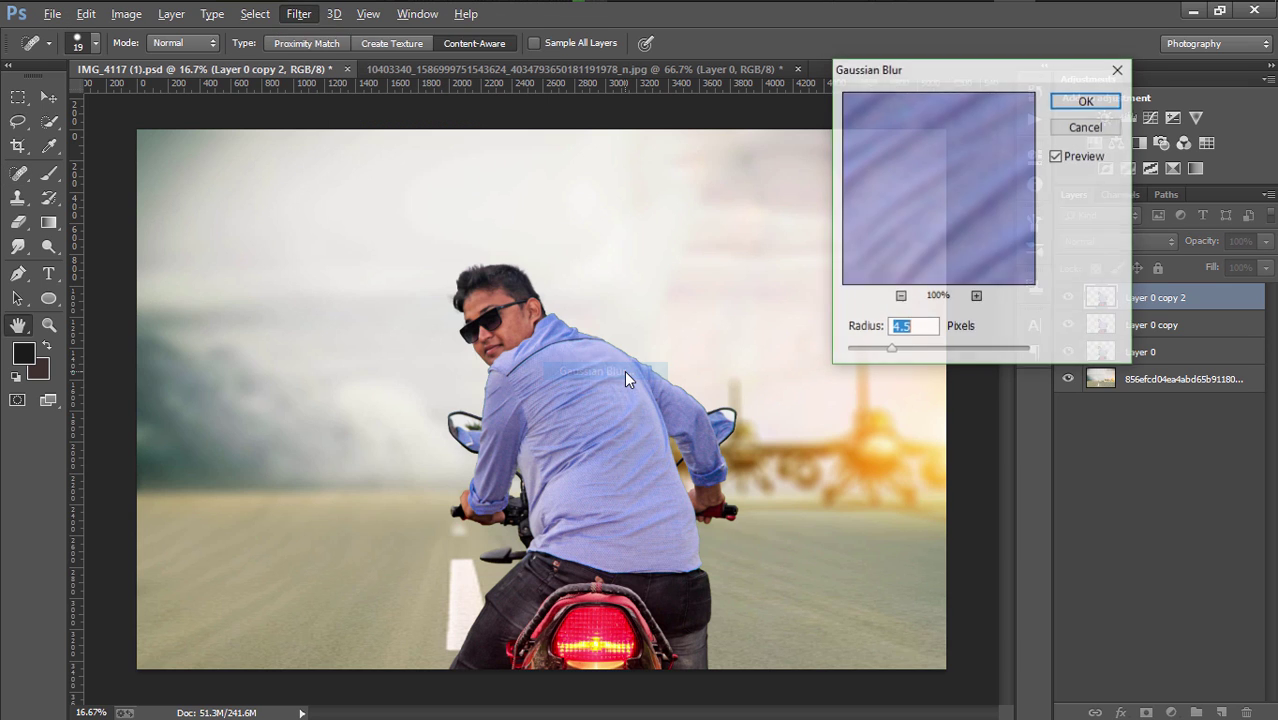
left_click(1078, 129)
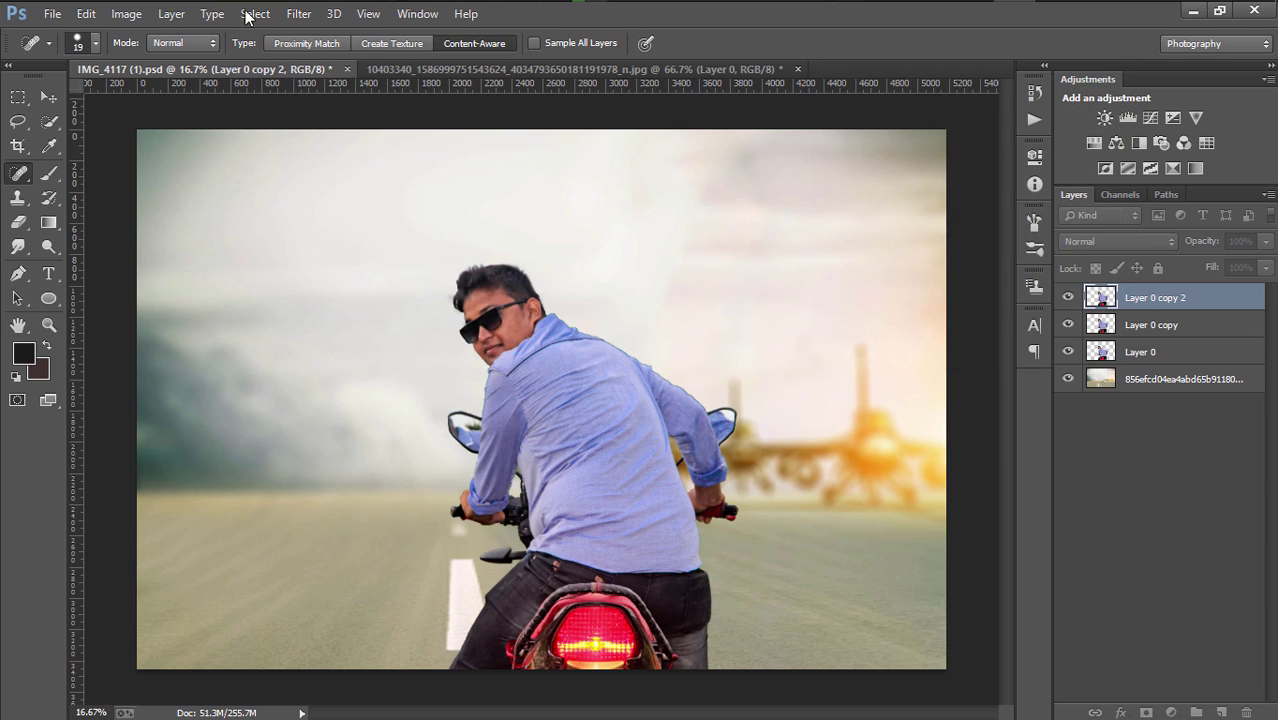
left_click(297, 14)
mouse_move(308, 238)
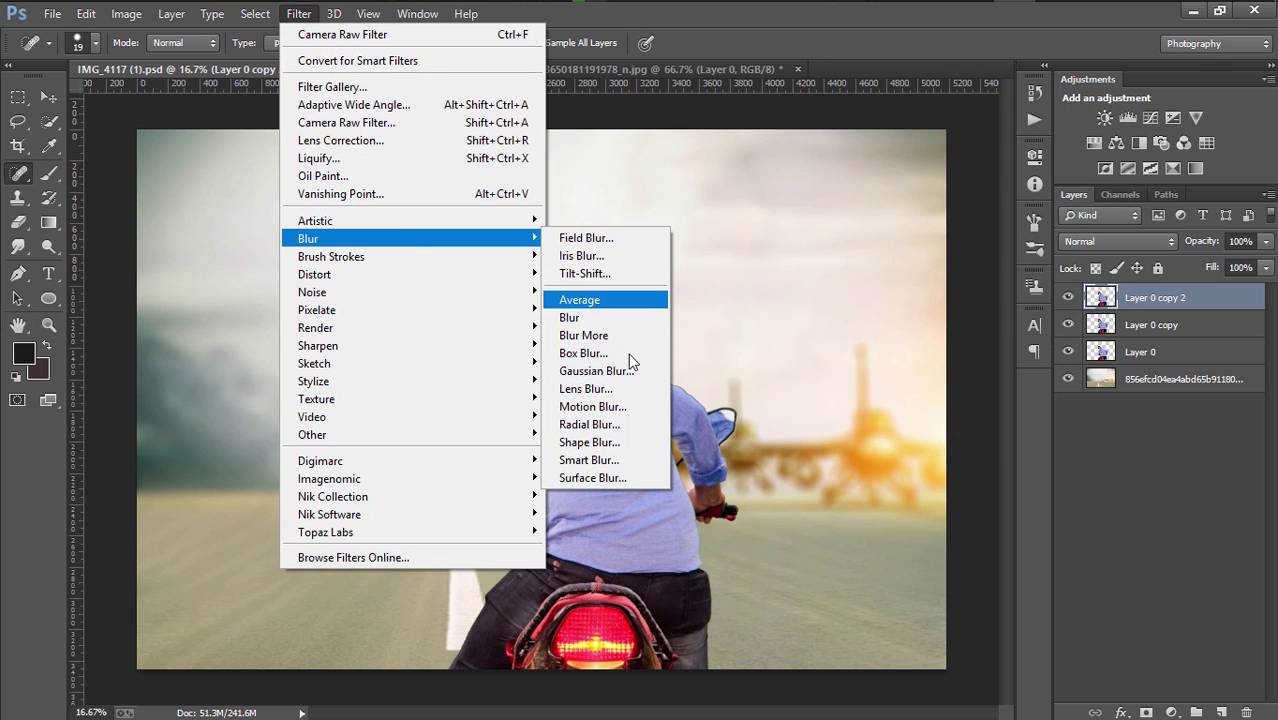
left_click(603, 478)
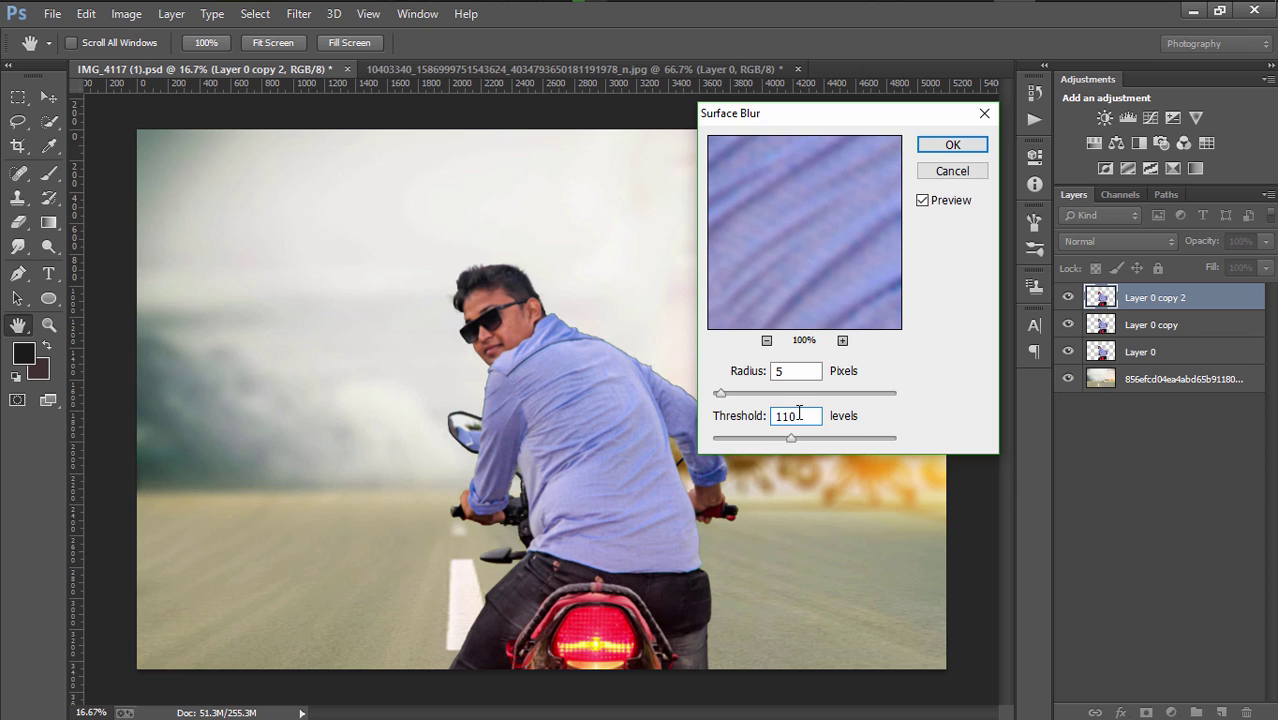
double_click(788, 371)
left_click(952, 145)
key("j")
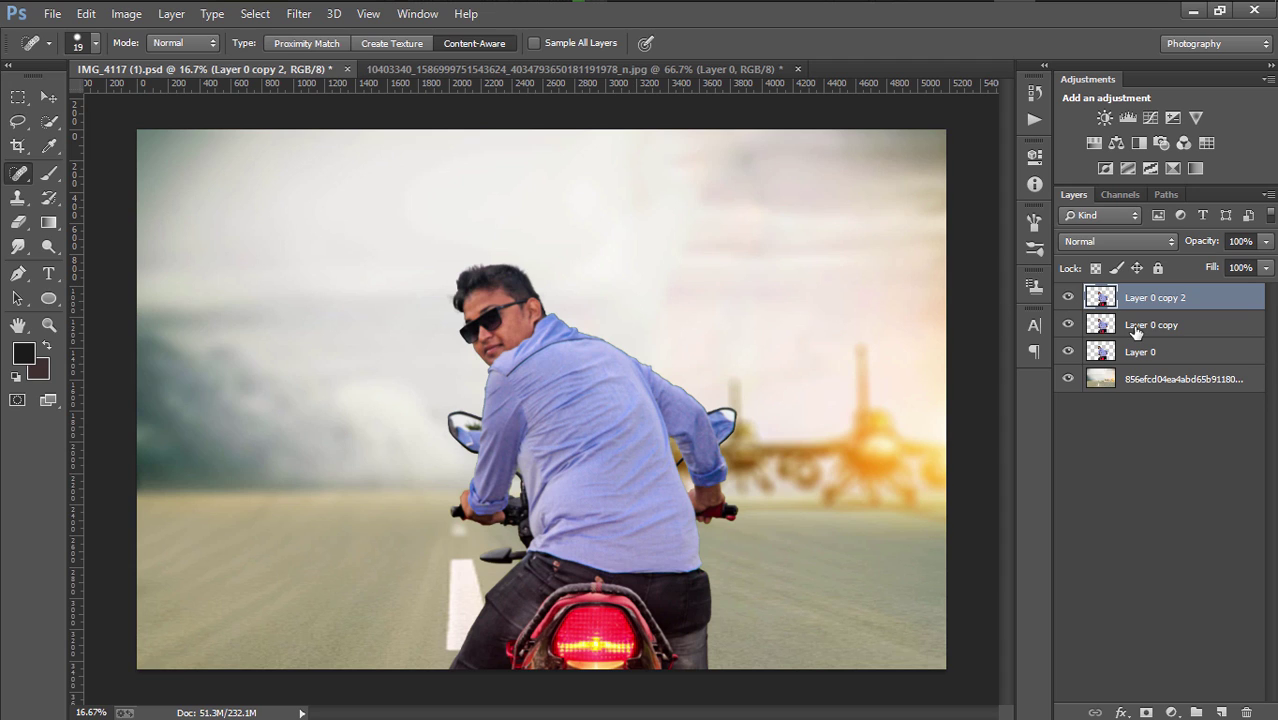
Add a hide-all mask to the smoothed layer, set white as the foreground colour, and pick the Brush
left_click(1146, 711, "alt")
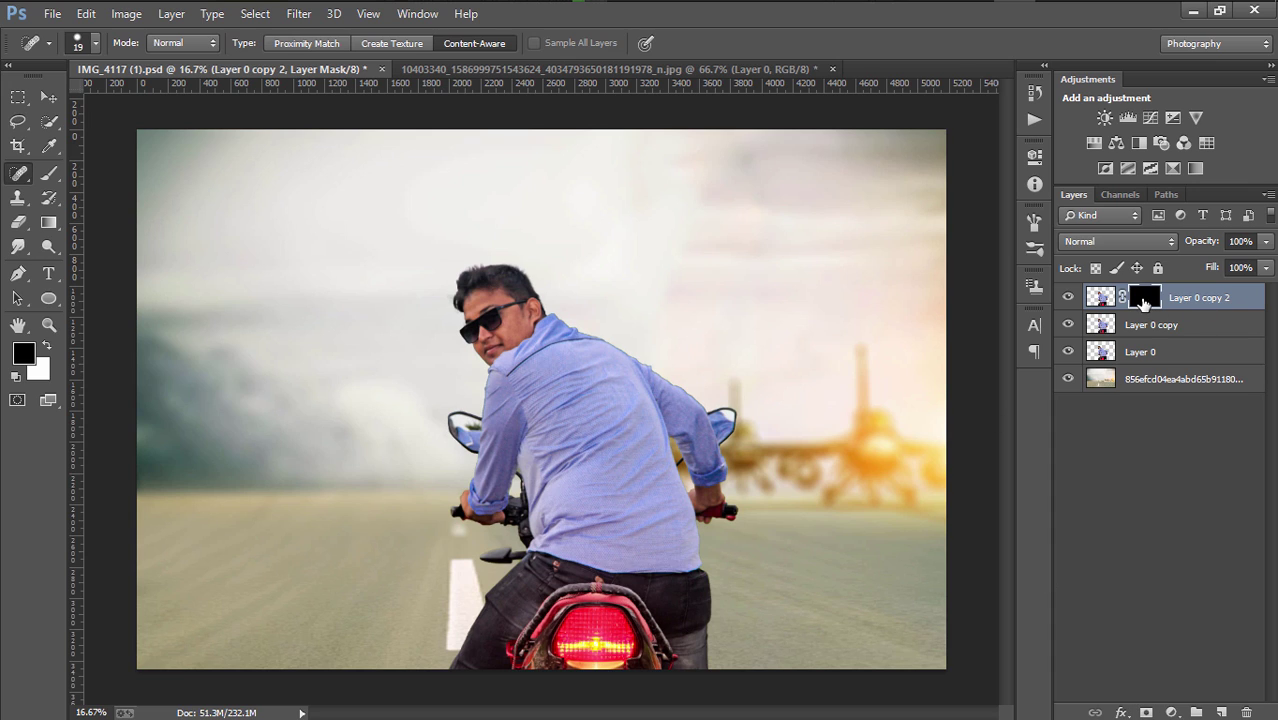
left_click(46, 349)
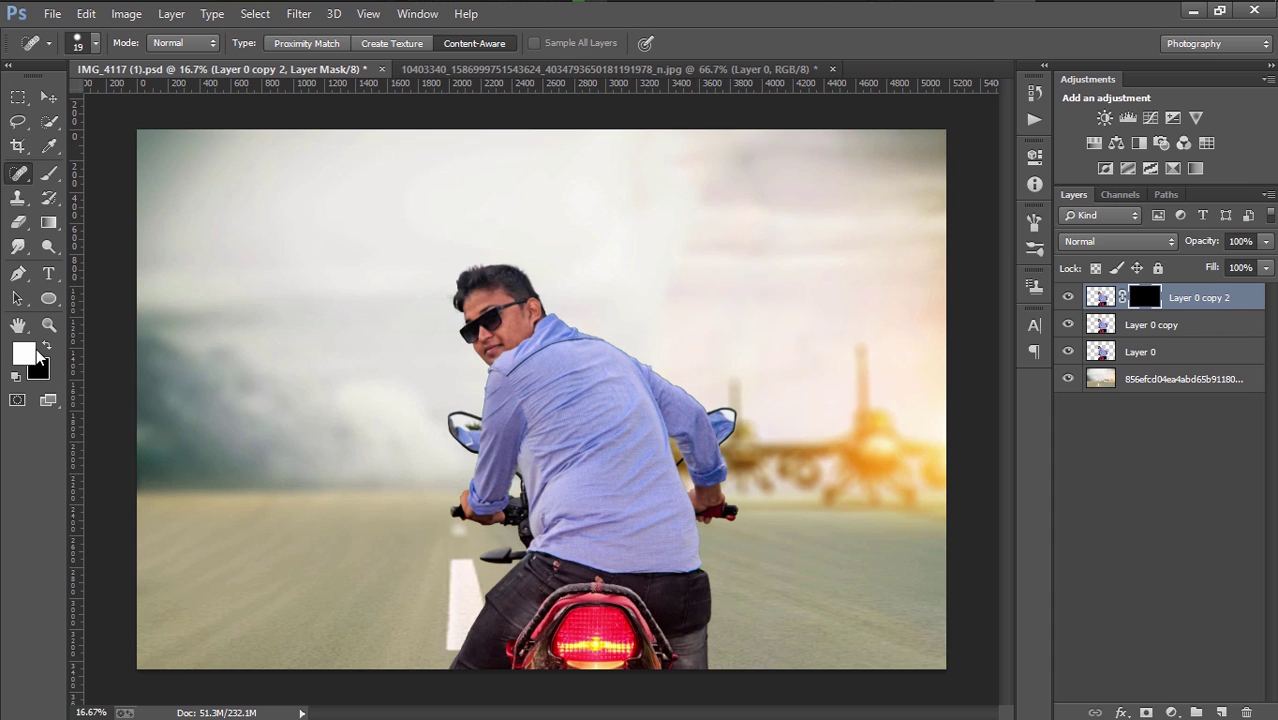
left_click(50, 173)
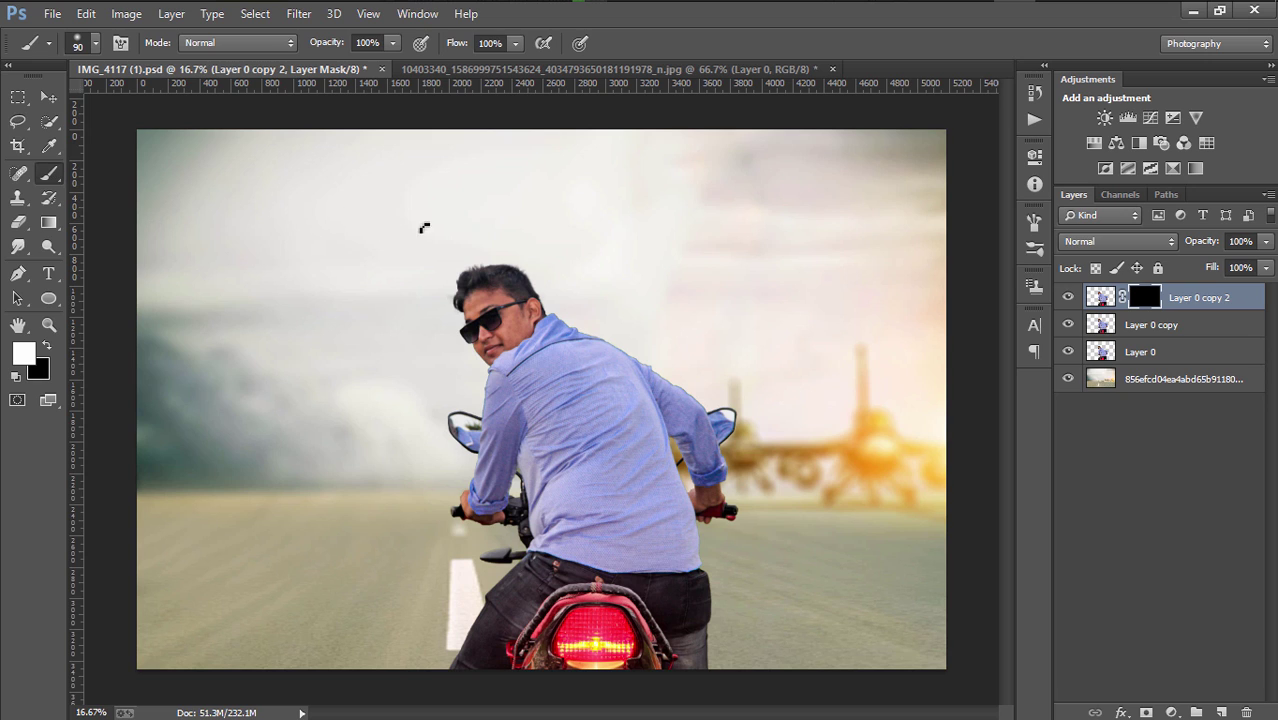
key("ctrl+plus")
key("ctrl+plus")
key("ctrl+plus")
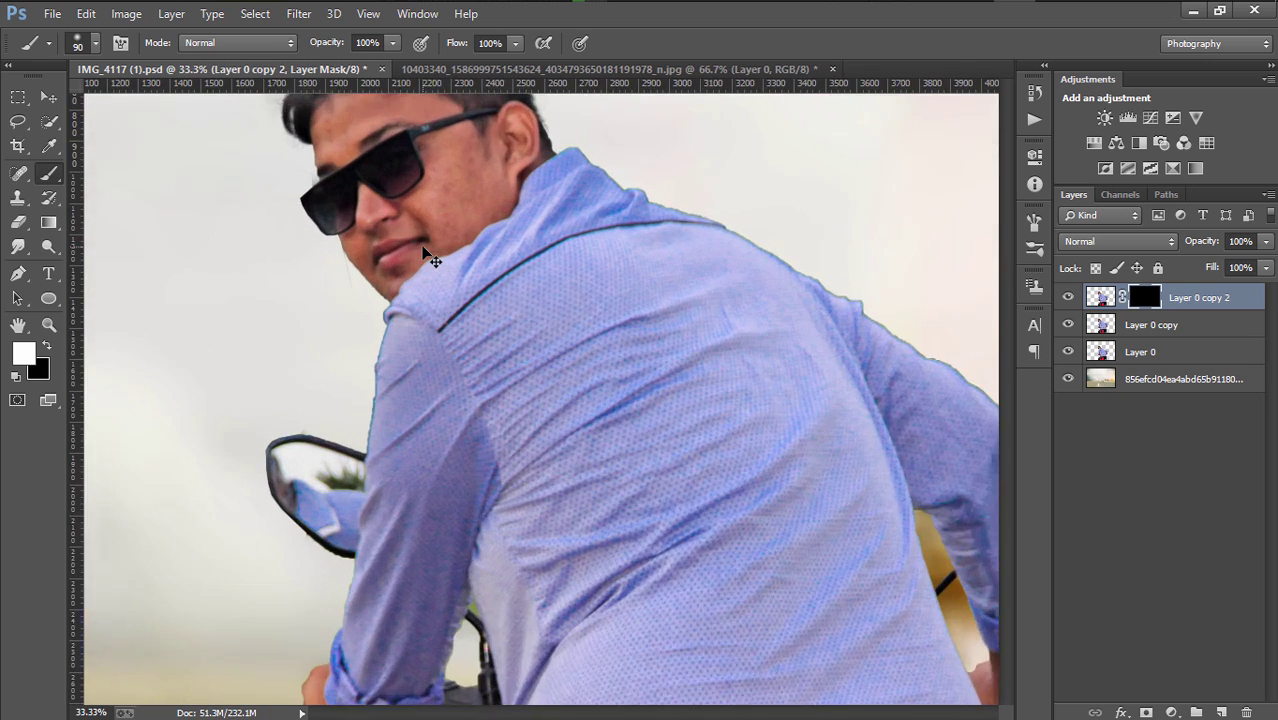
key("ctrl+plus")
scroll(400, 250, "up", 3)
scroll(316, 244, "up", 2)
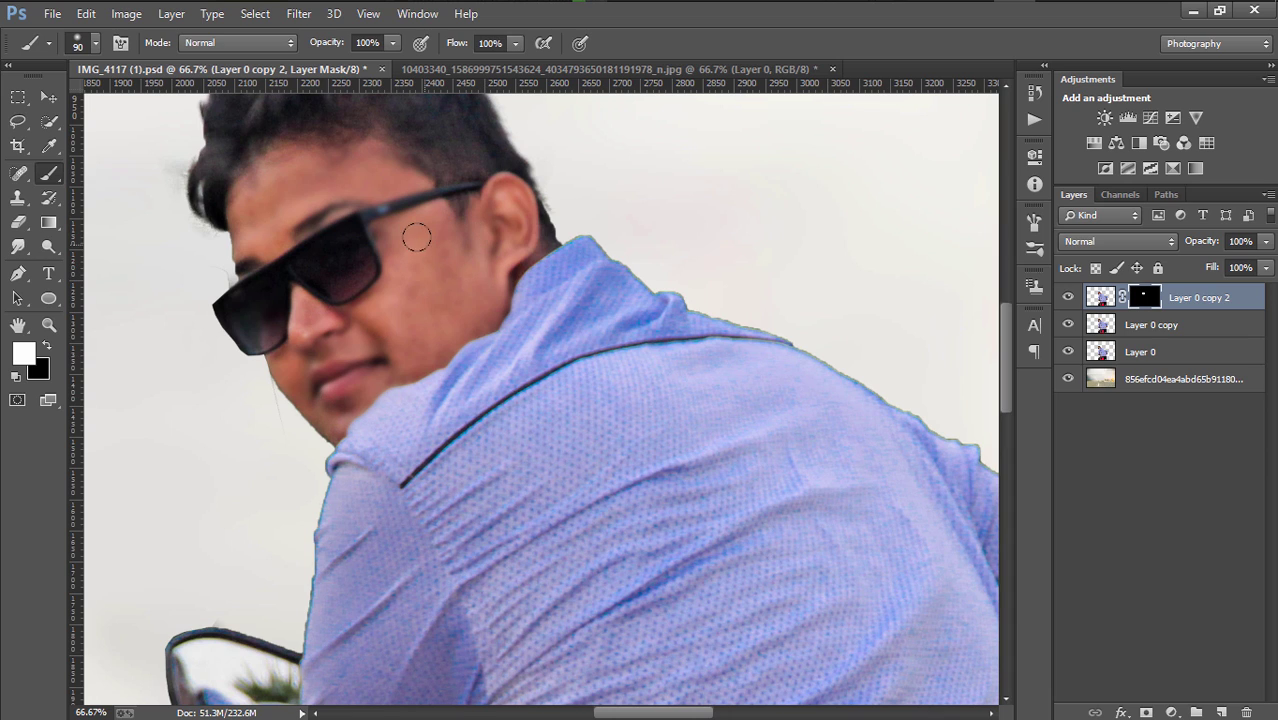
Lower the smoothed layer's opacity to about 70% and merge it with Layer 0 copy and Layer 0
left_click(1268, 241)
left_click_drag(1264, 262, 1236, 264)
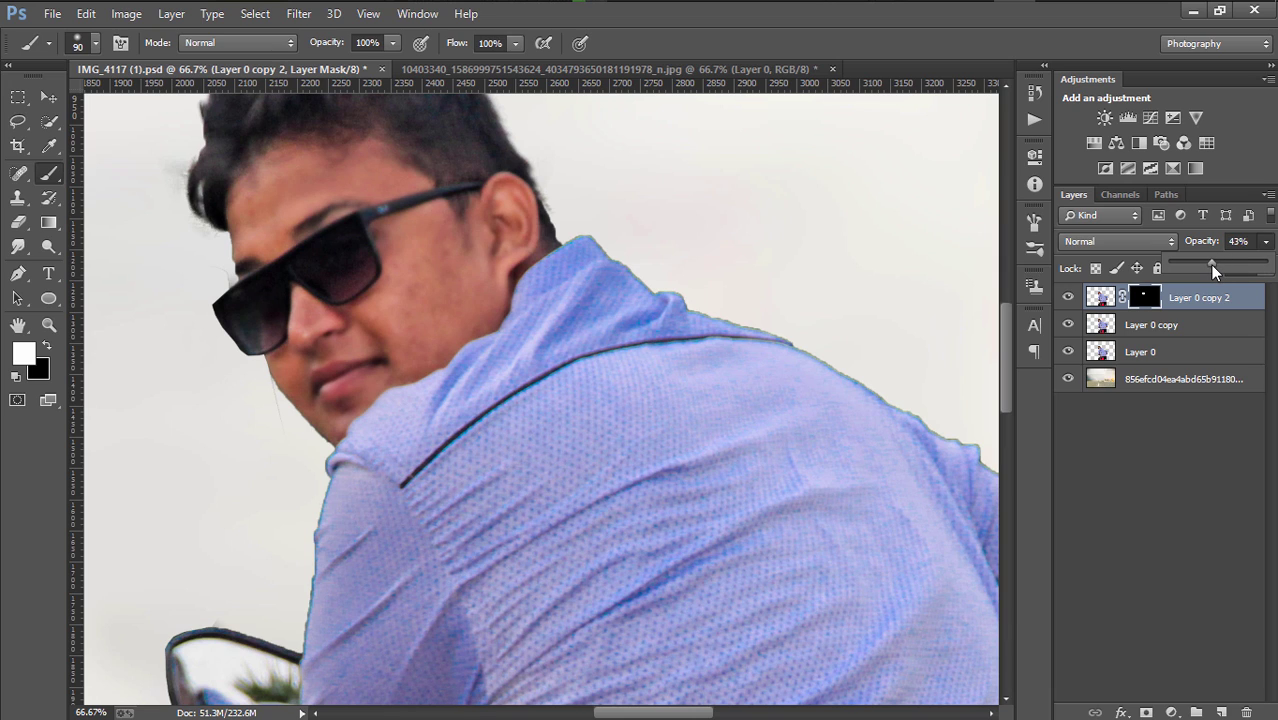
left_click(1196, 324, "shift")
left_click(1201, 351, "shift")
key("e")
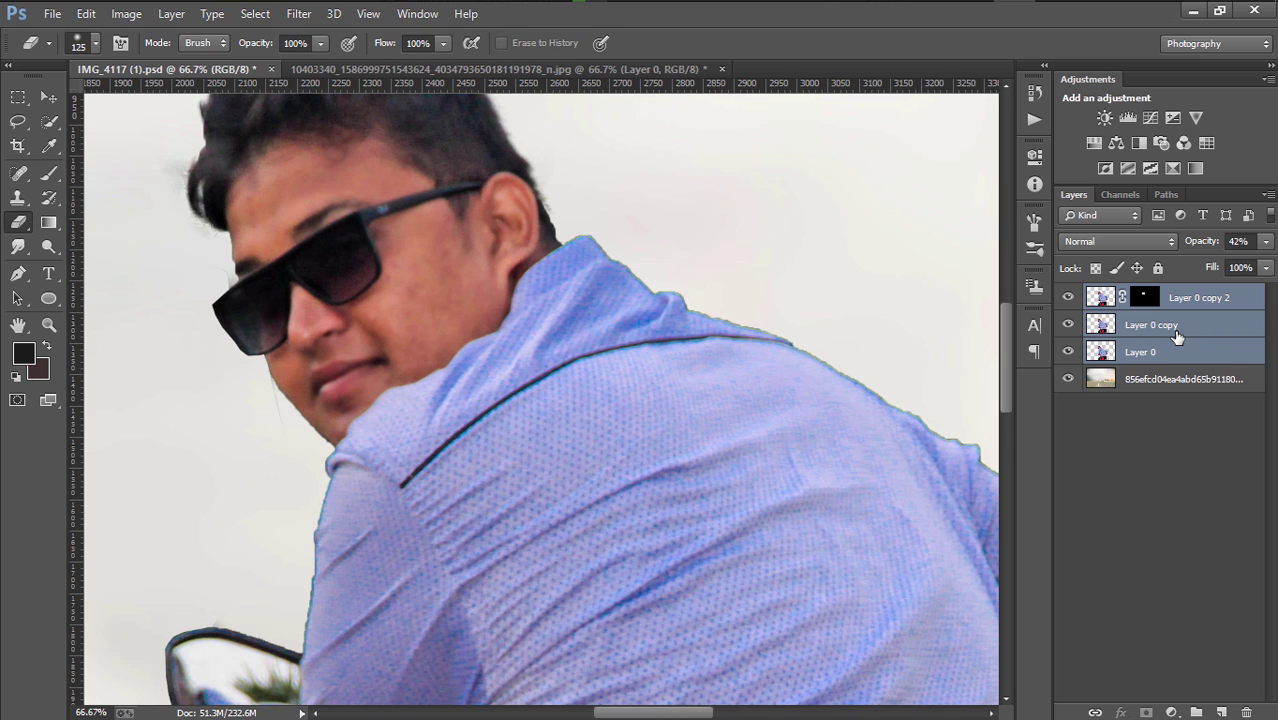
key("ctrl+e")
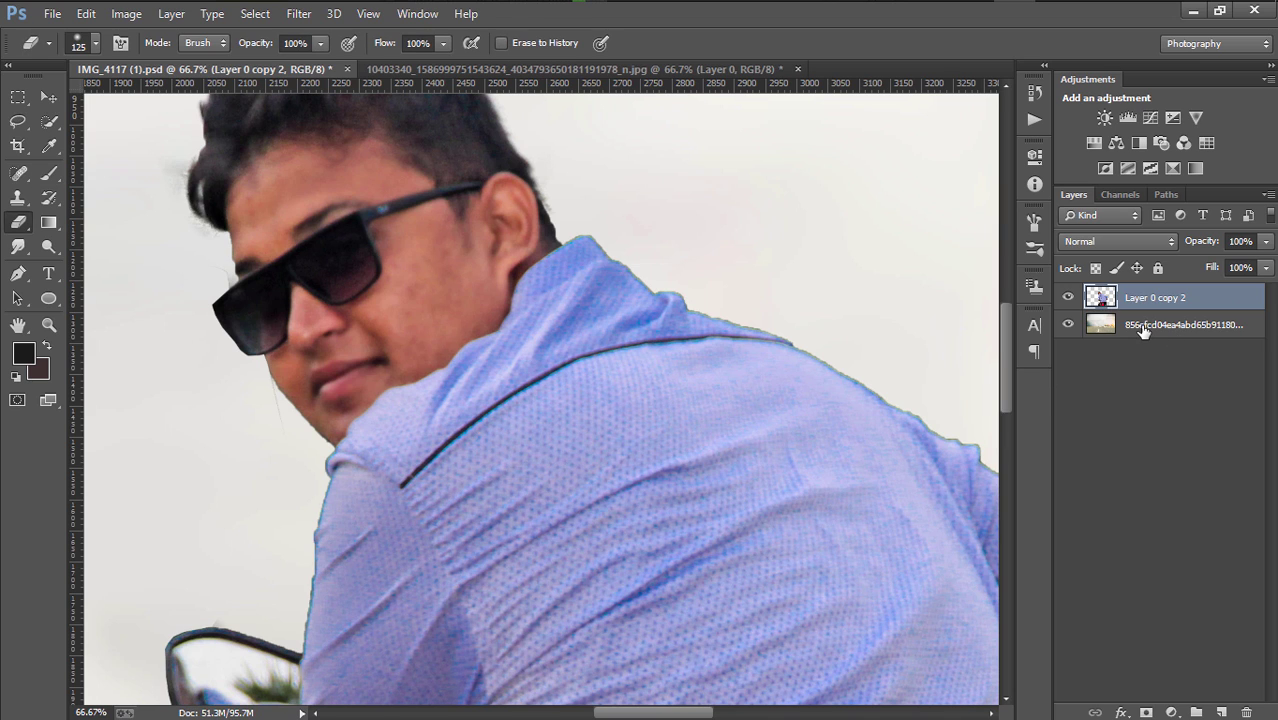
Zoom in and clone a patch of skin beside the rider's neck and ear with the Clone Stamp
key("ctrl+minus")
key("ctrl+minus")
key("ctrl+minus")
key("ctrl+minus")
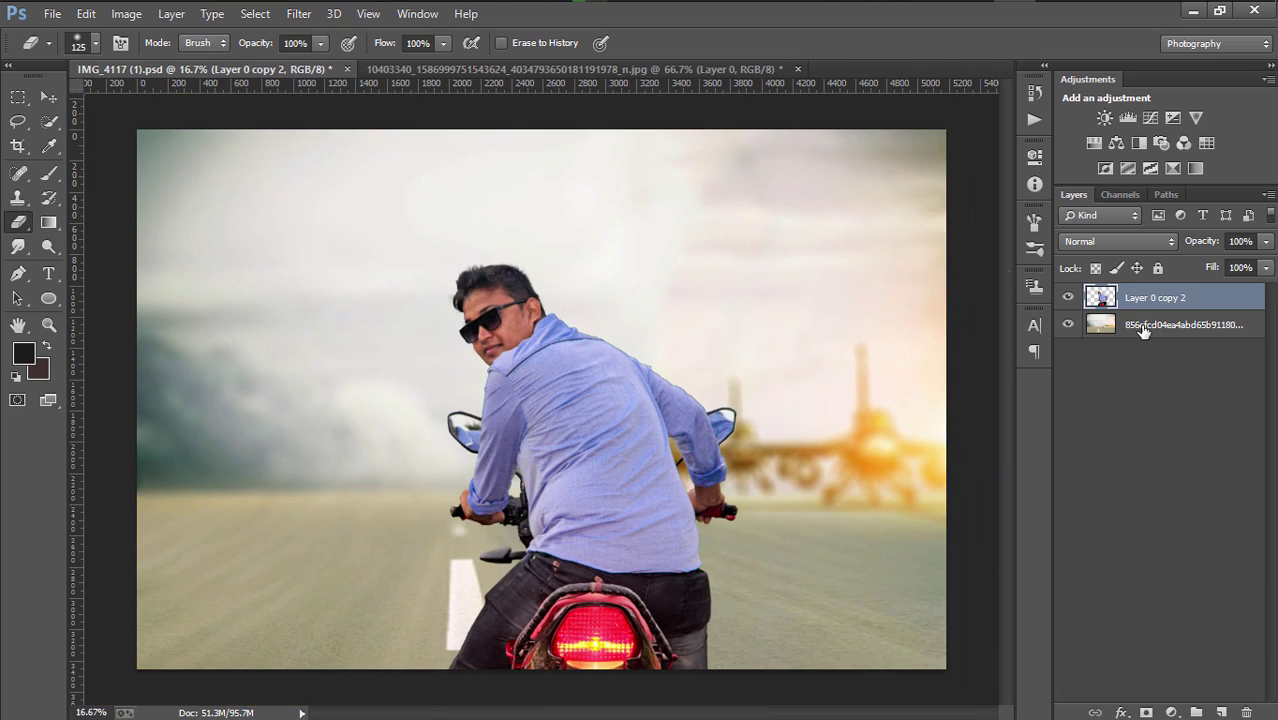
key("ctrl+plus")
key("ctrl+plus")
key("ctrl+plus")
key("ctrl+plus")
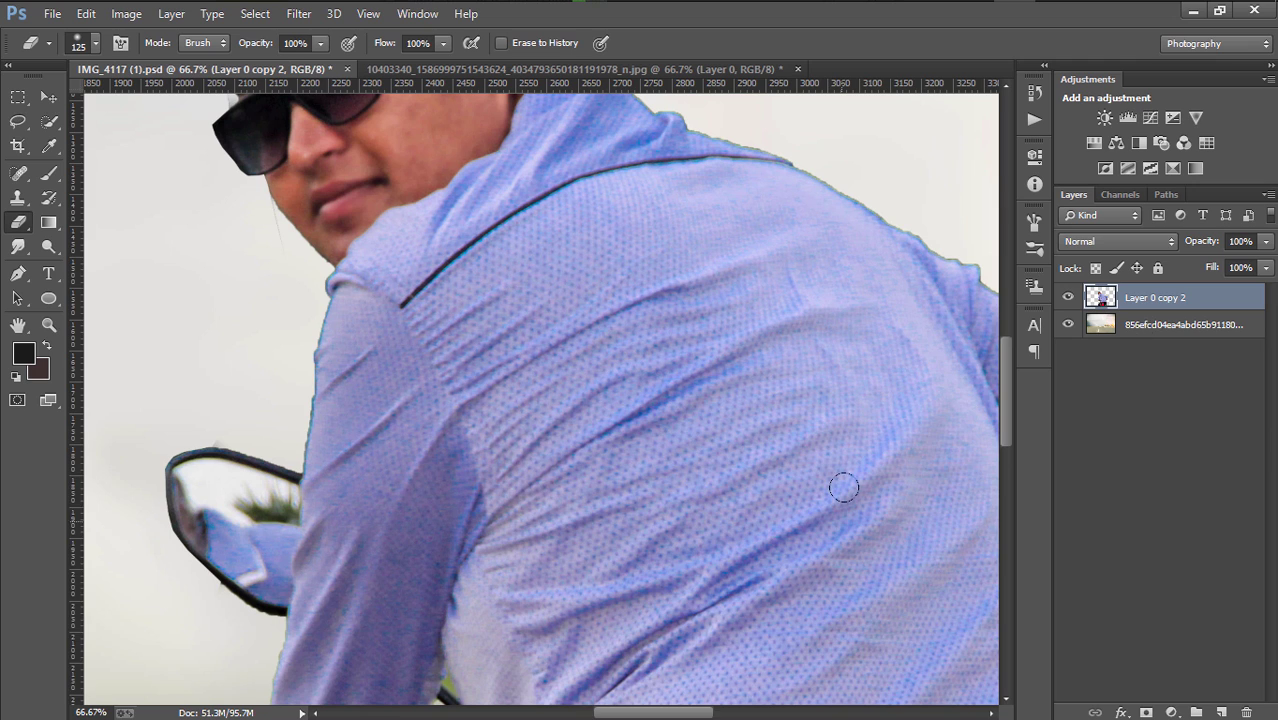
scroll(605, 285, "up", 1)
scroll(448, 248, "up", 3)
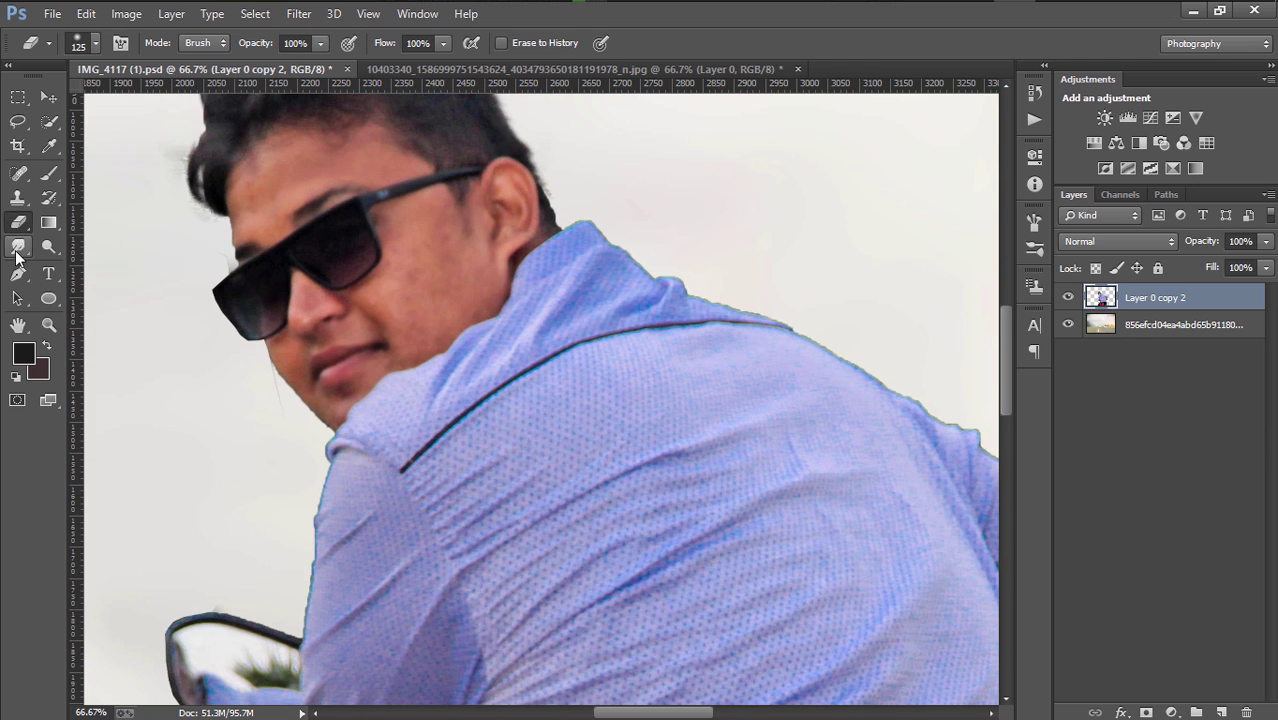
left_click(18, 247)
left_click(18, 197)
left_click_drag(440, 220, 475, 238)
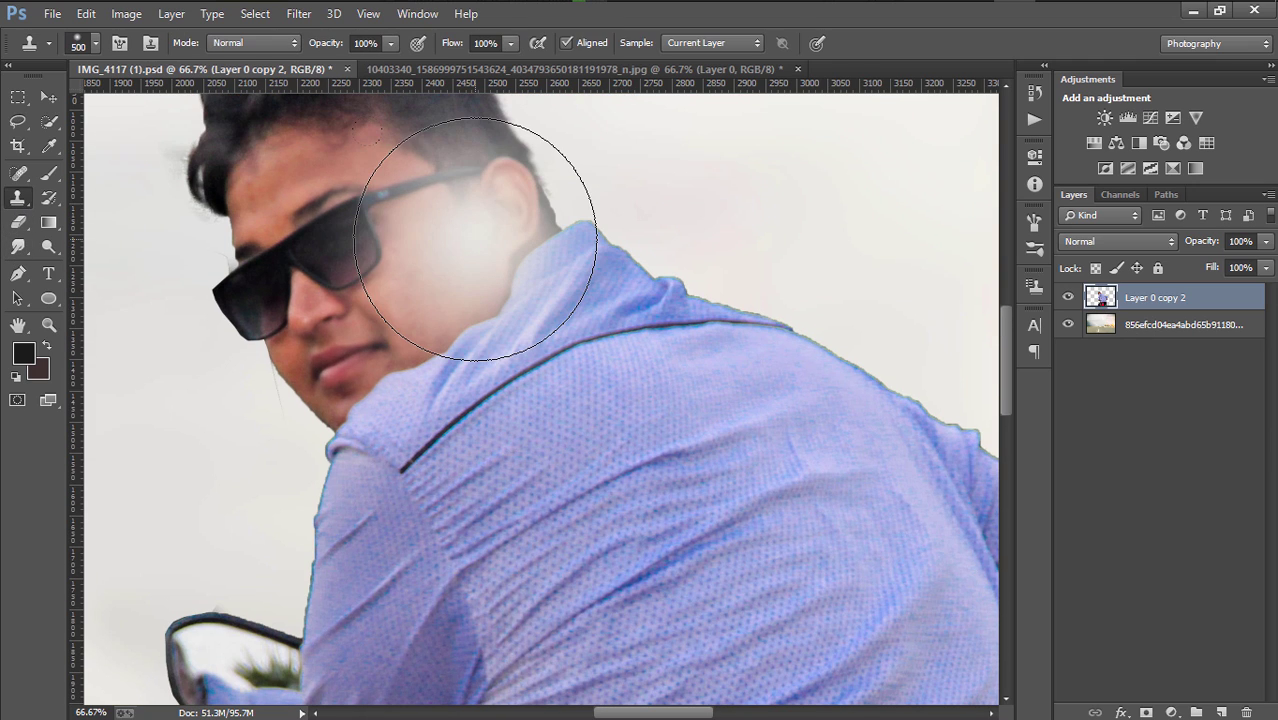
Clone clean skin over the rider's cheek and forehead with a 70 px Clone Stamp, then zoom out
key("bracketleft")
key("bracketleft")
key("bracketleft")
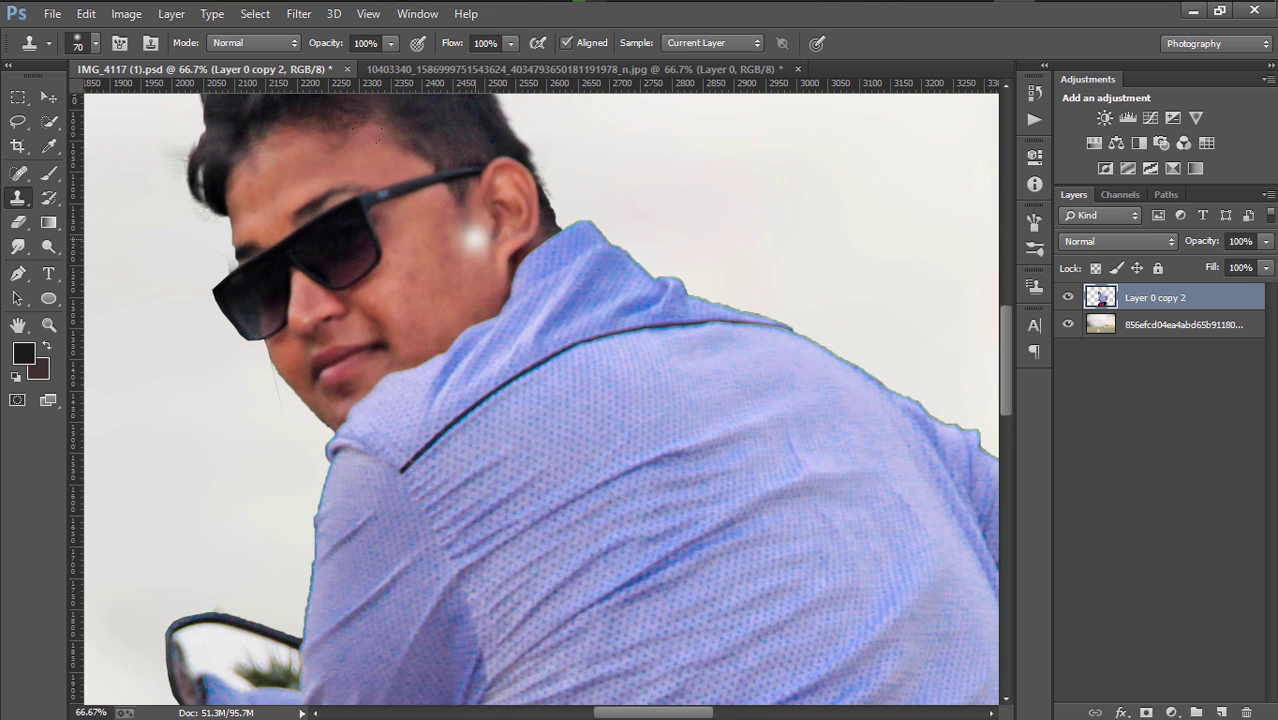
mouse_move(408, 249)
left_mouse_down()
mouse_move(408, 305)
mouse_move(436, 276)
mouse_move(409, 330)
mouse_move(445, 257)
mouse_move(450, 287)
left_mouse_up()
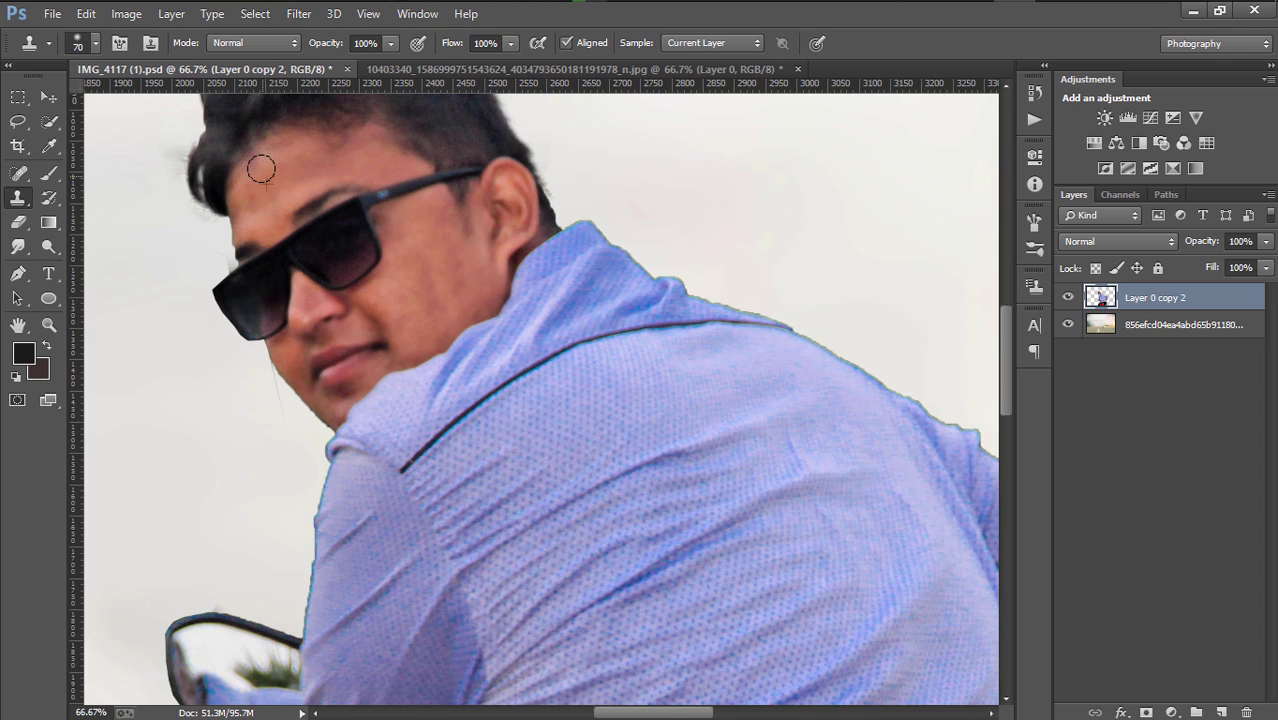
mouse_move(427, 291)
left_mouse_down()
mouse_move(422, 240)
mouse_move(436, 285)
mouse_move(451, 289)
mouse_move(434, 292)
mouse_move(459, 279)
mouse_move(422, 334)
mouse_move(428, 294)
mouse_move(421, 342)
mouse_move(434, 328)
mouse_move(408, 317)
mouse_move(407, 344)
mouse_move(425, 248)
mouse_move(399, 223)
mouse_move(434, 217)
left_mouse_up()
left_click(456, 259, "alt")
scroll(748, 187, "up", 1)
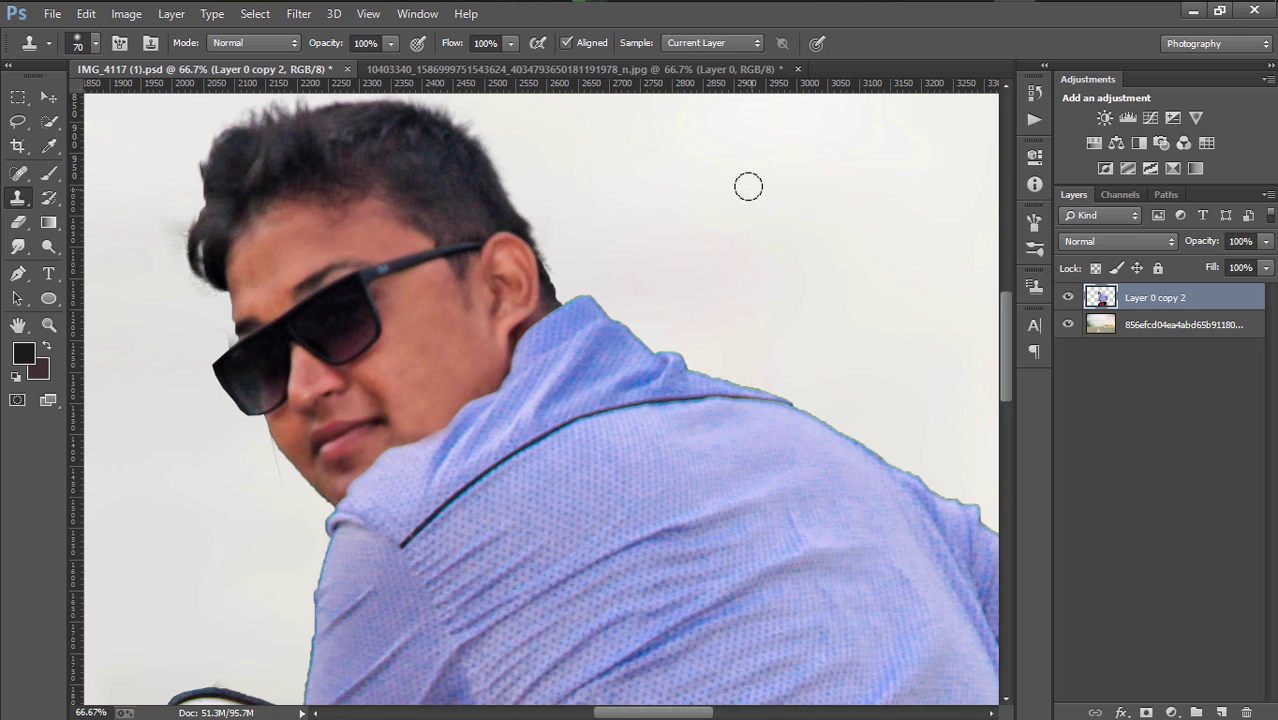
key("ctrl+minus")
key("ctrl+minus")
key("ctrl+minus")
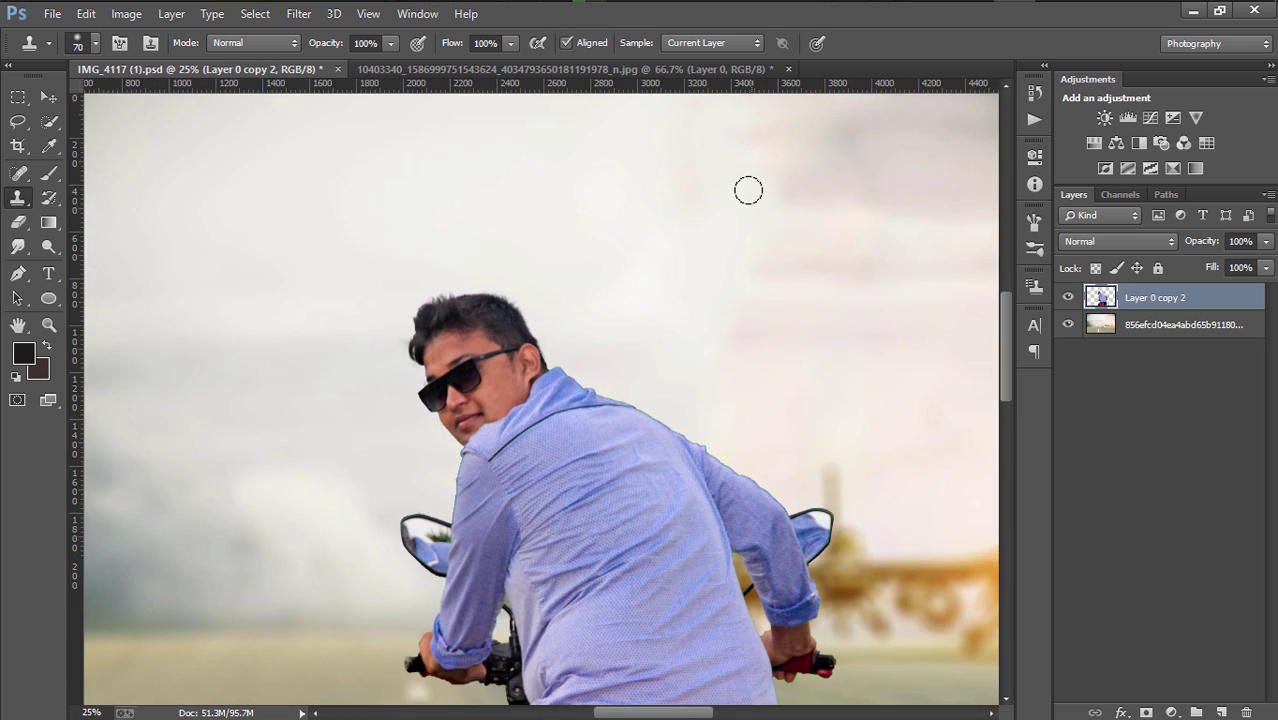
key("ctrl+minus")
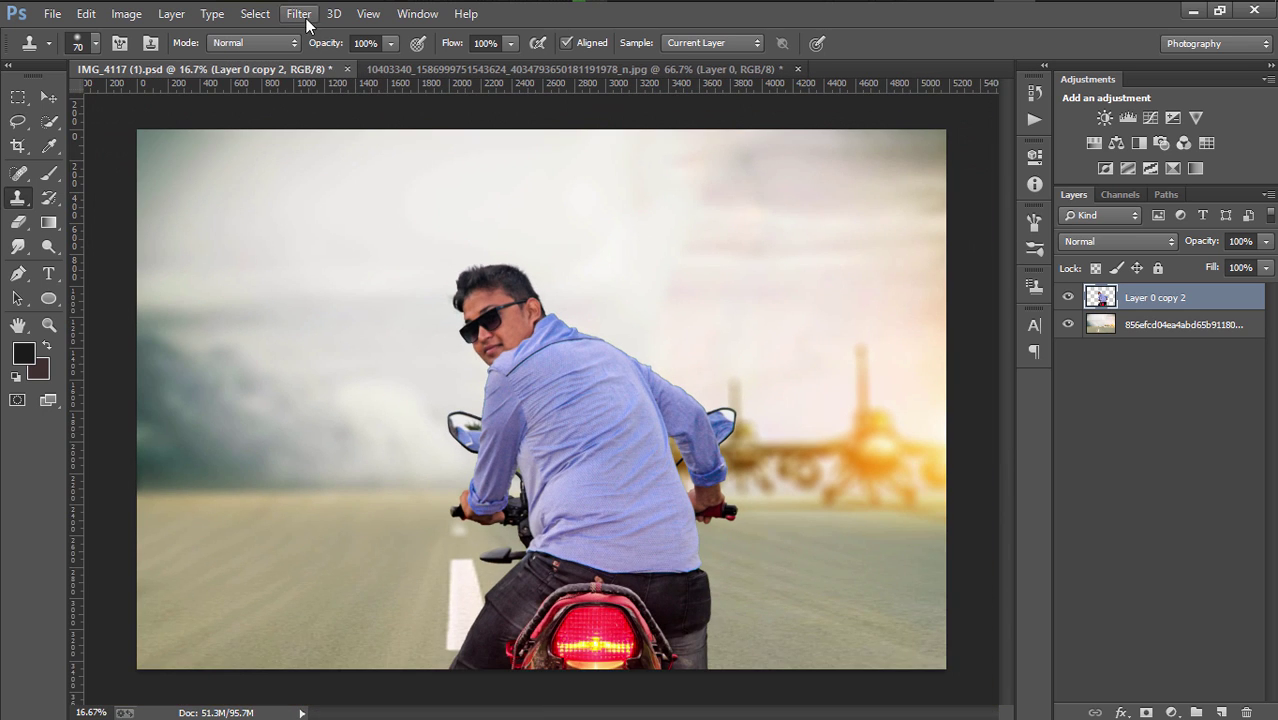
left_click(302, 16)
In Camera Raw, raise the rider's clarity, adjust the whites, and reduce luminance noise
left_click(344, 124)
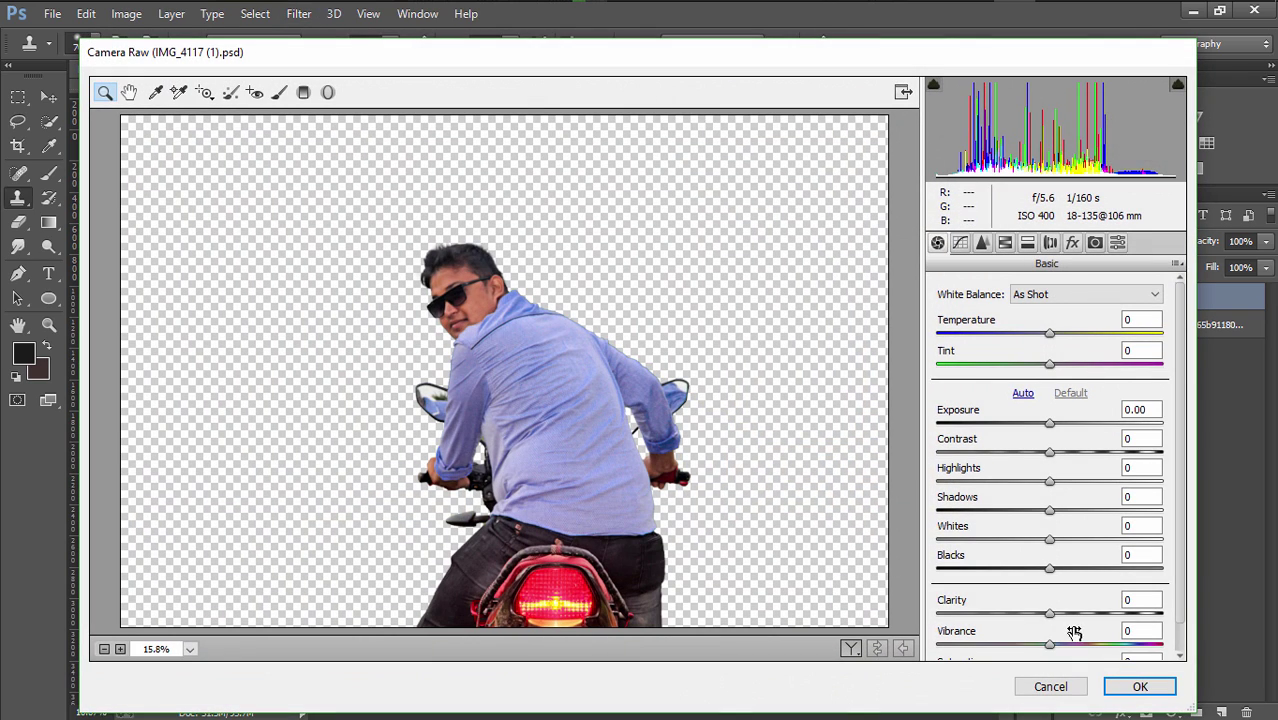
mouse_move(1056, 615)
left_mouse_down()
mouse_move(1082, 604)
mouse_move(1070, 566)
left_mouse_up()
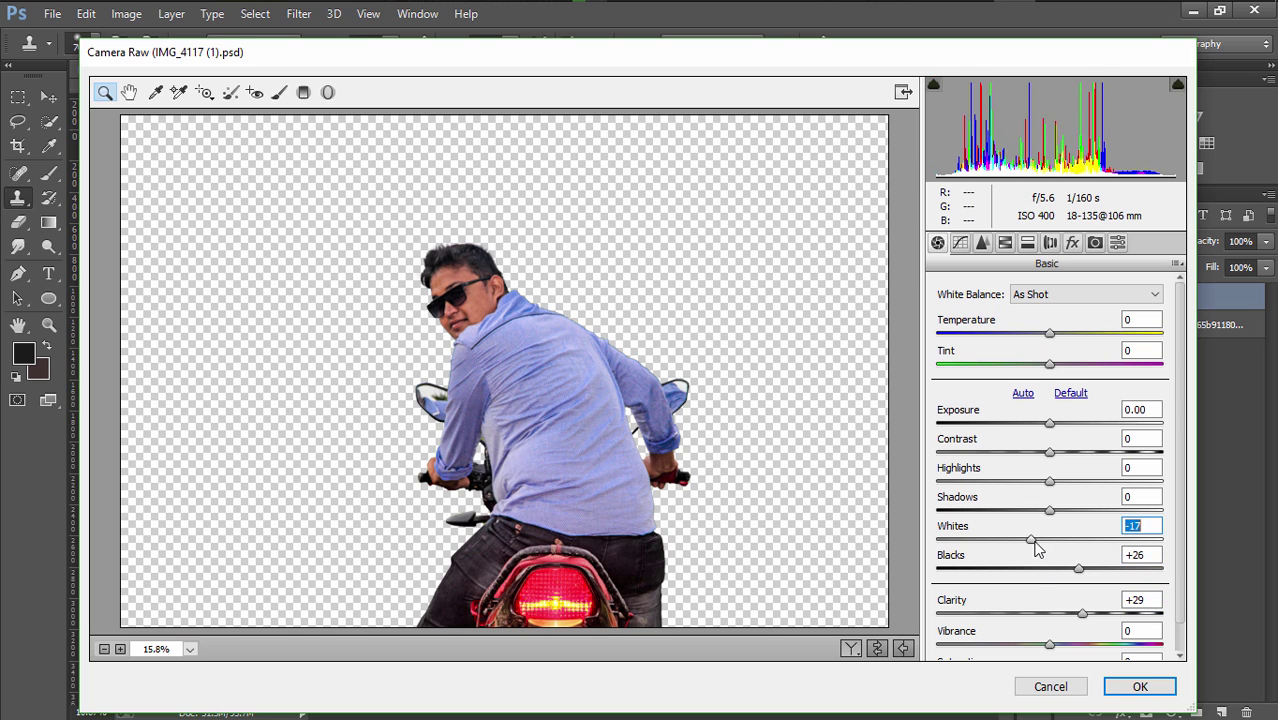
left_click_drag(1048, 545, 1060, 550)
left_click(983, 243)
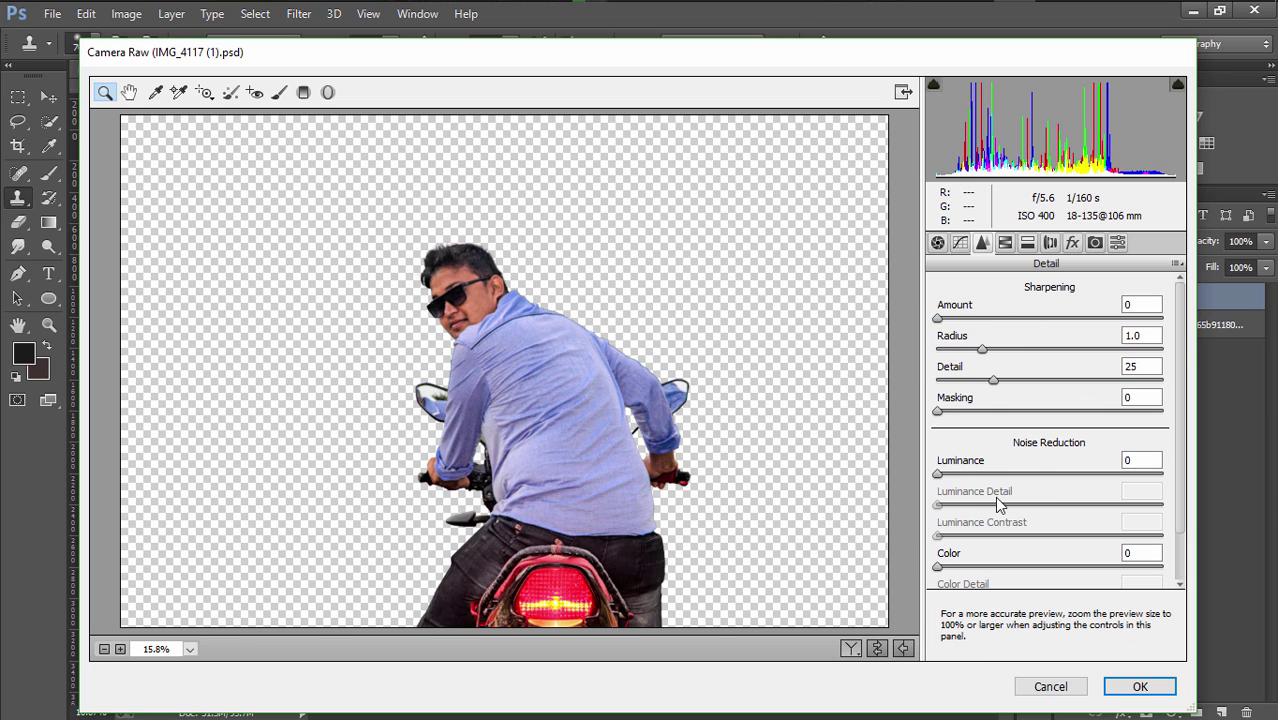
left_click_drag(942, 474, 1005, 474)
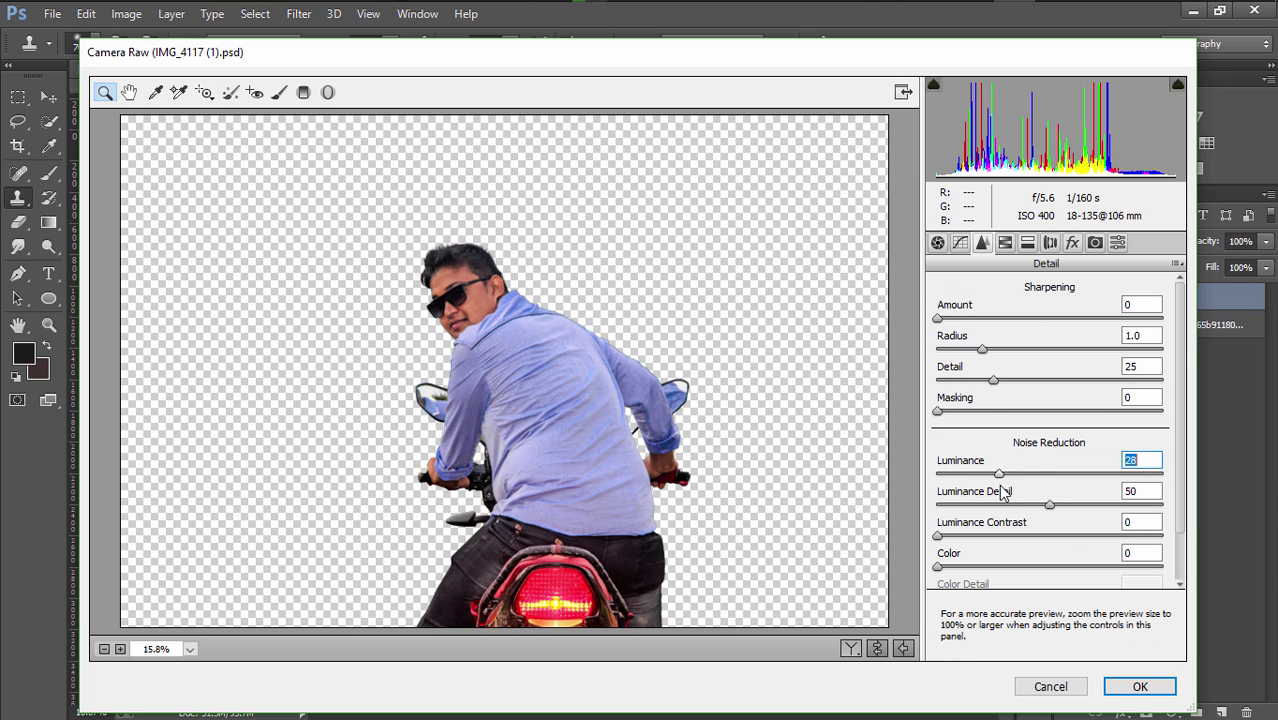
Brighten the oranges, set Blues saturation +64 and Blues hue -18, and apply
left_click(1005, 244)
left_click(1040, 314)
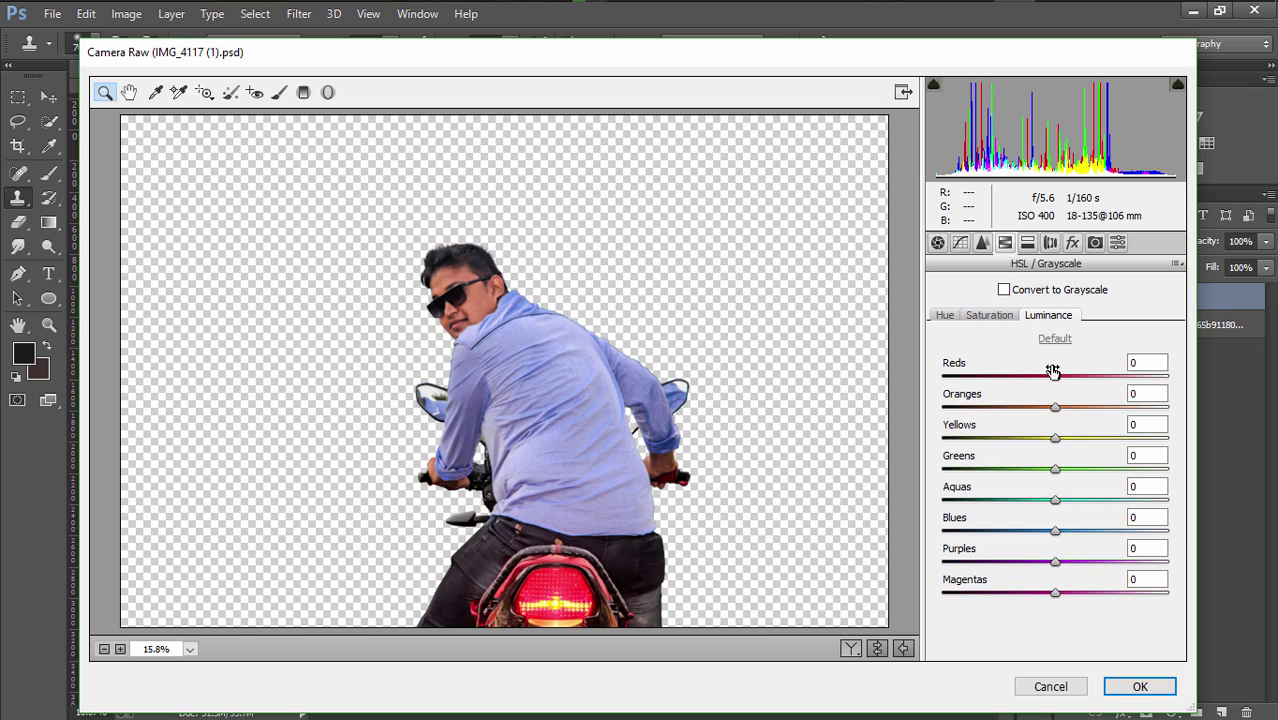
left_click_drag(1058, 408, 1069, 408)
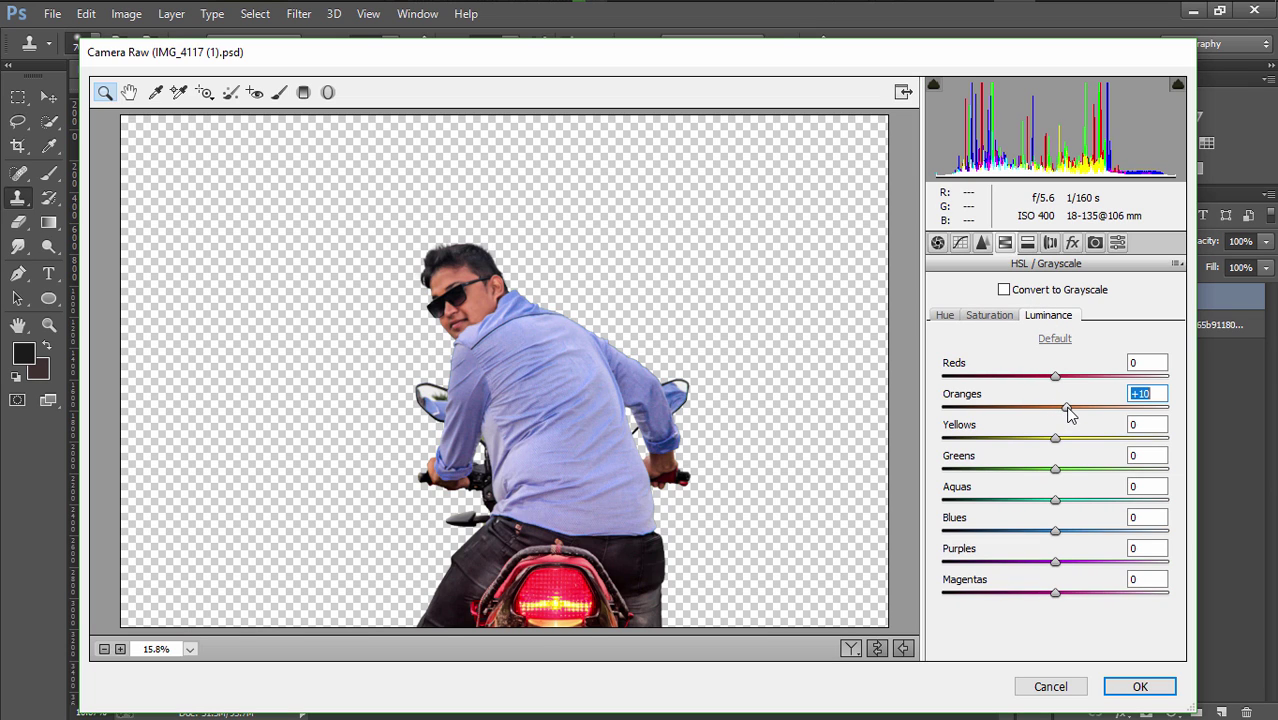
mouse_move(1055, 531)
left_mouse_down()
mouse_move(1037, 531)
mouse_move(1127, 531)
left_mouse_up()
left_click(989, 315)
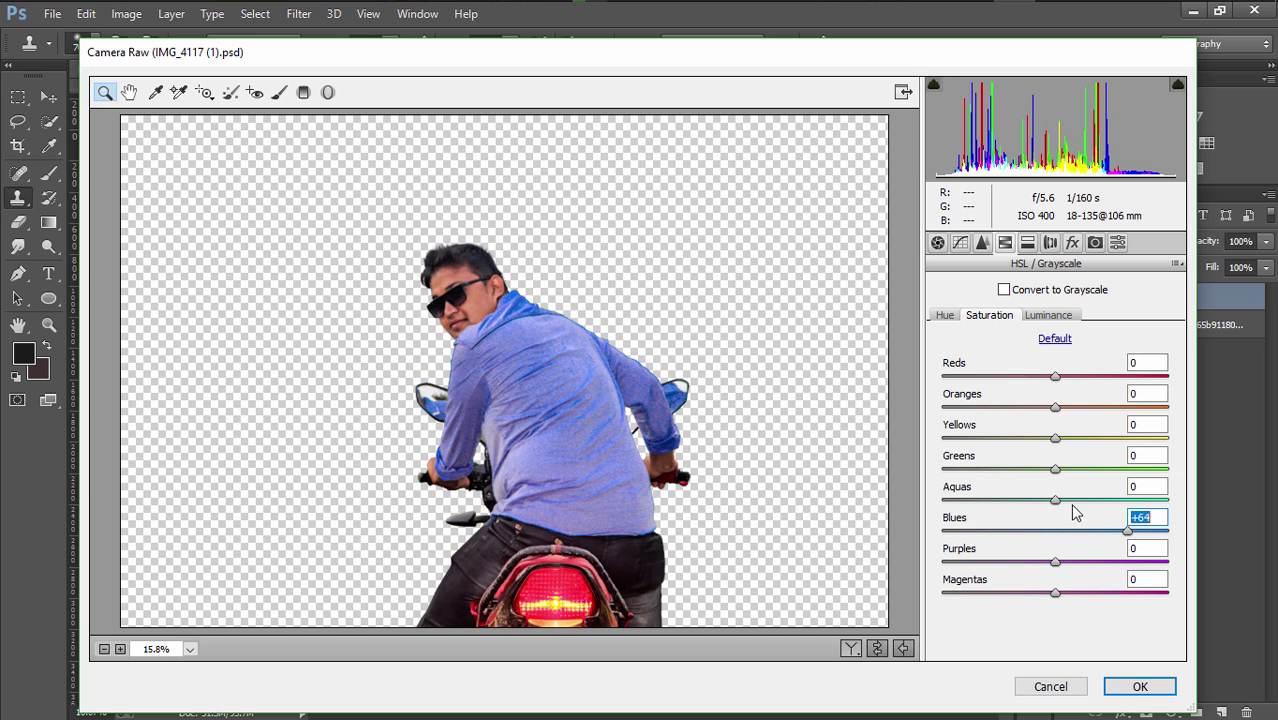
left_click(945, 316)
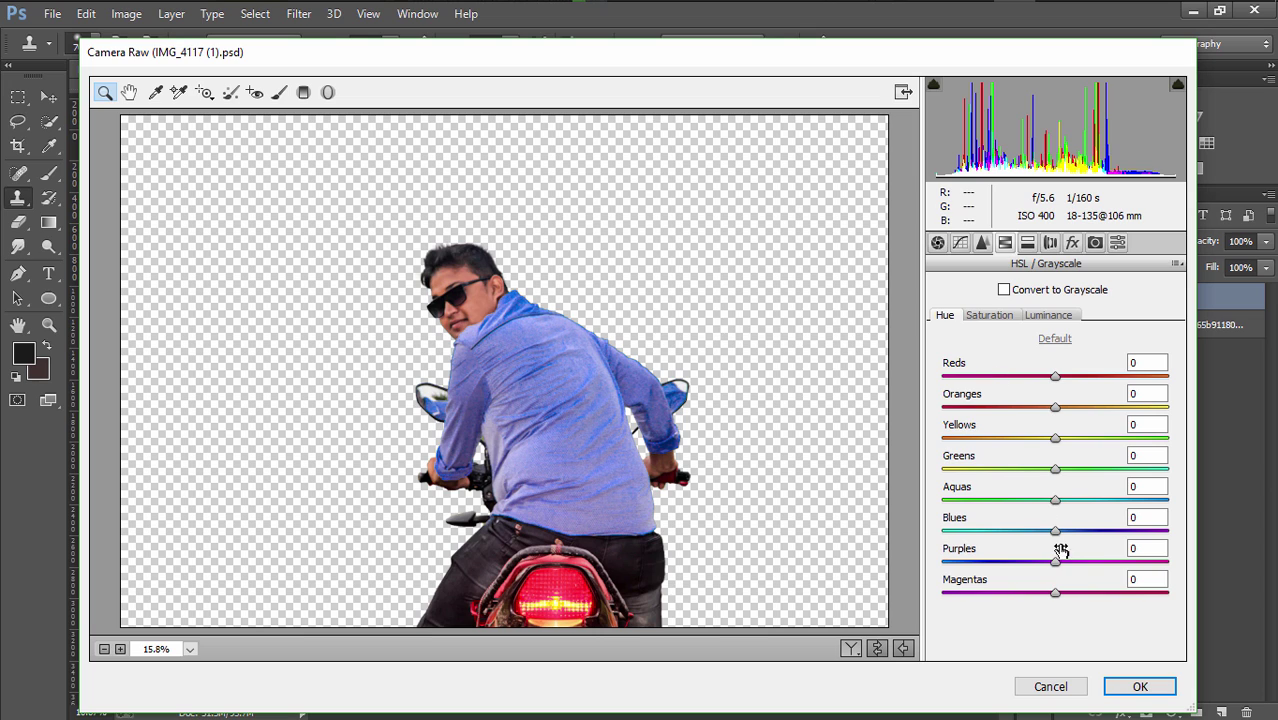
left_click_drag(1056, 531, 1034, 531)
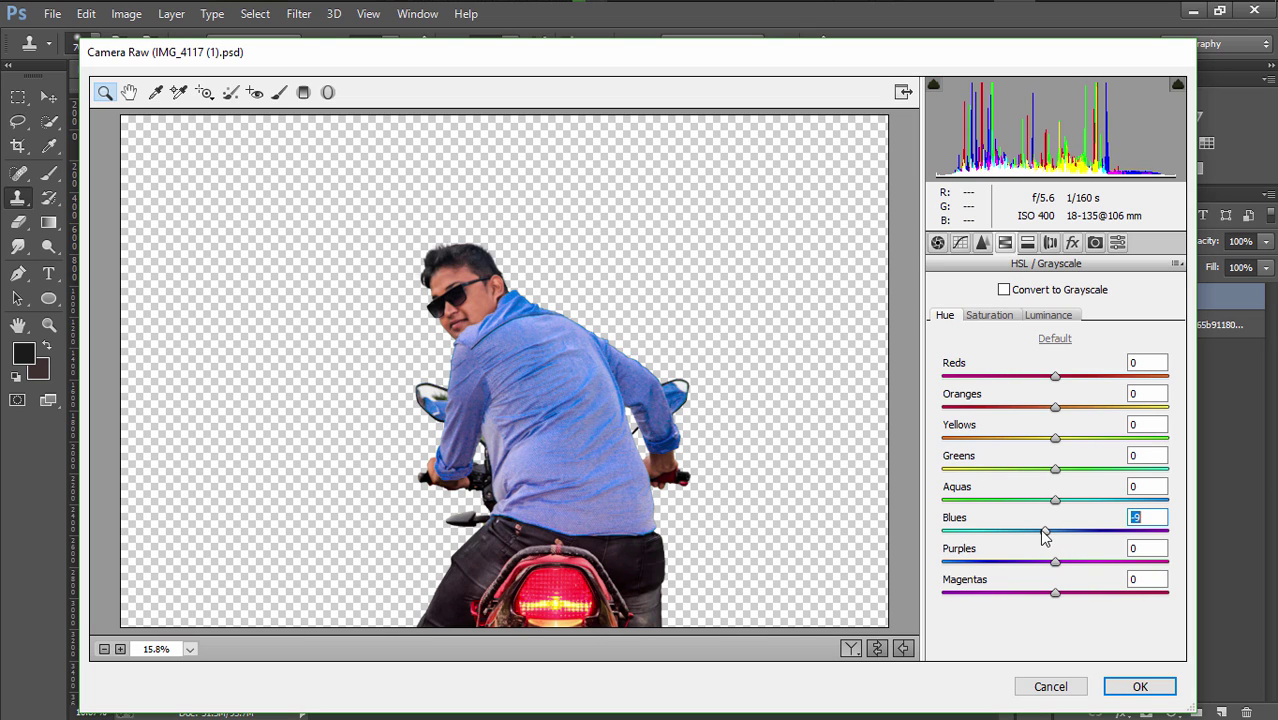
left_click(1140, 686)
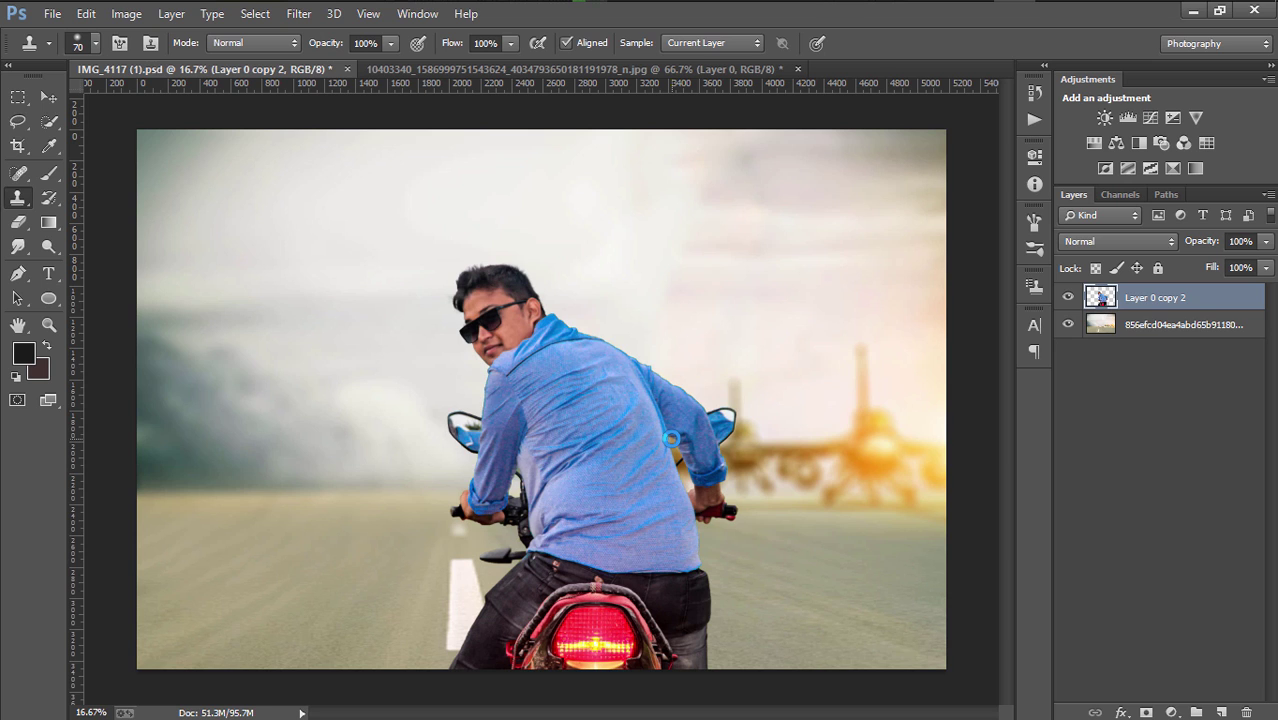
Place the 'sun' image from the STOCK (E:) drive as an embedded layer and enlarge it
left_click(86, 14)
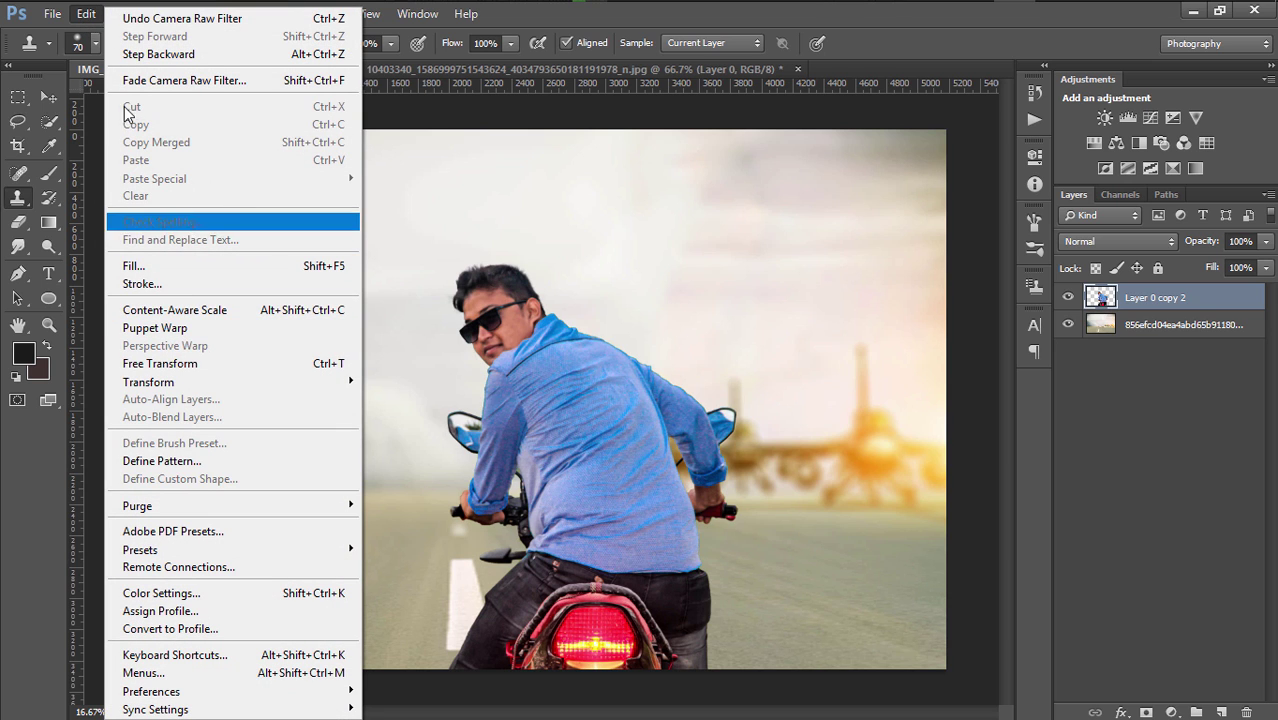
left_click(100, 283)
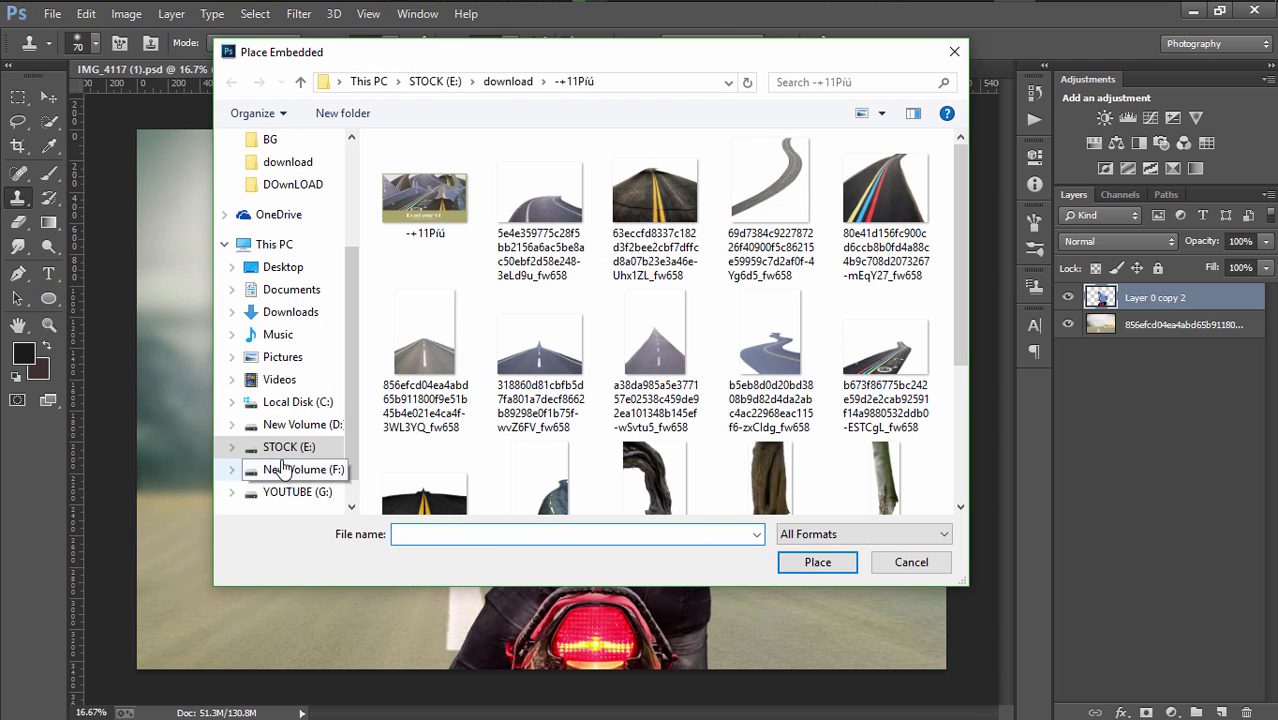
left_click(287, 447)
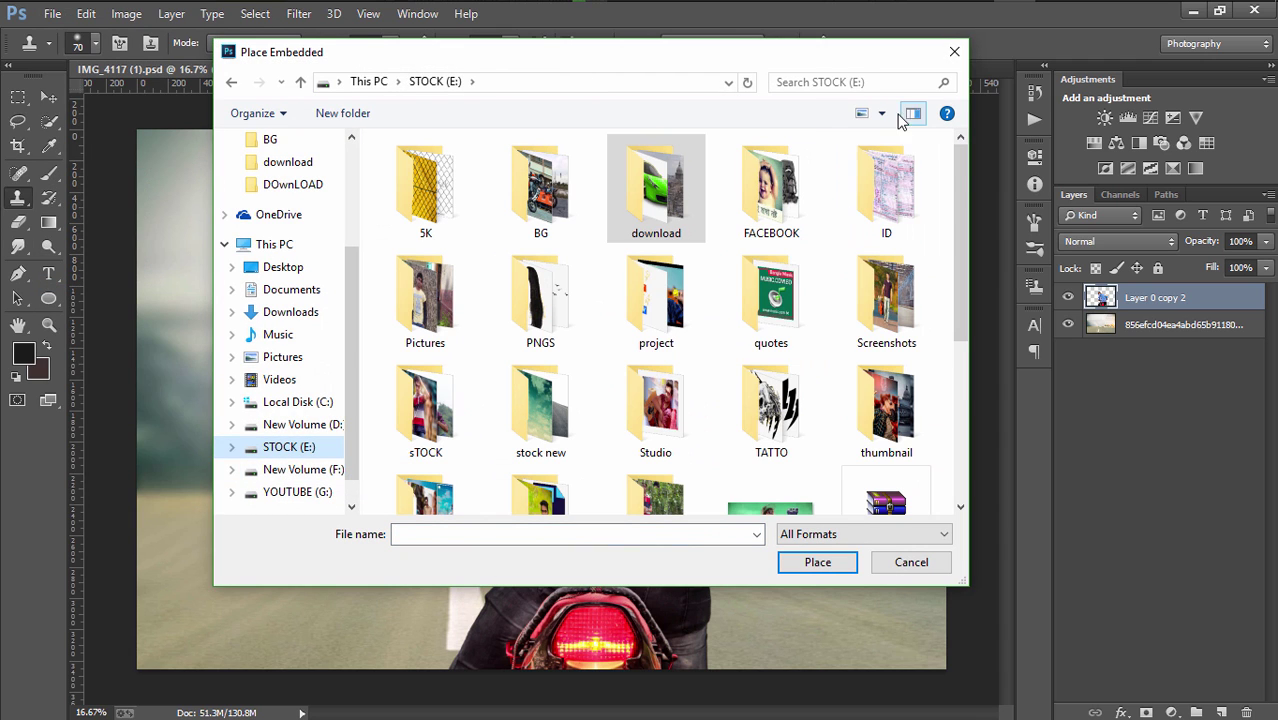
left_click(862, 84)
left_click(848, 105)
type("sun")
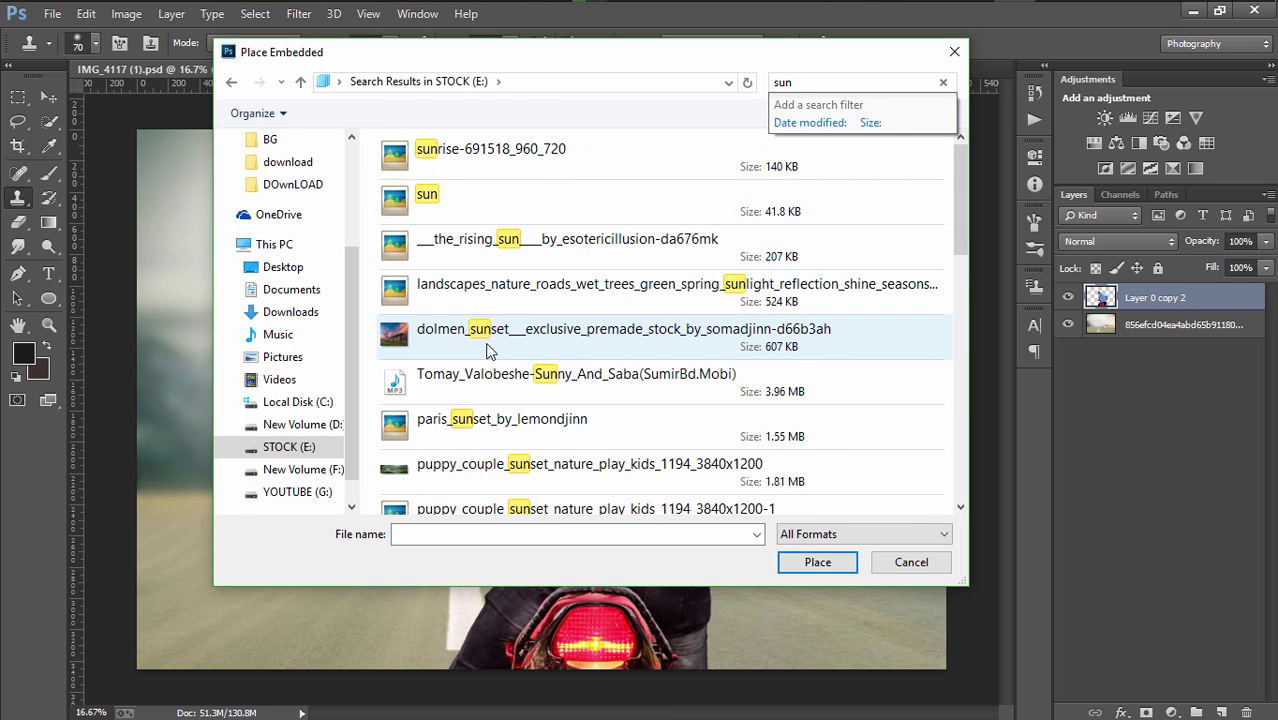
left_click(473, 215)
left_click(796, 565)
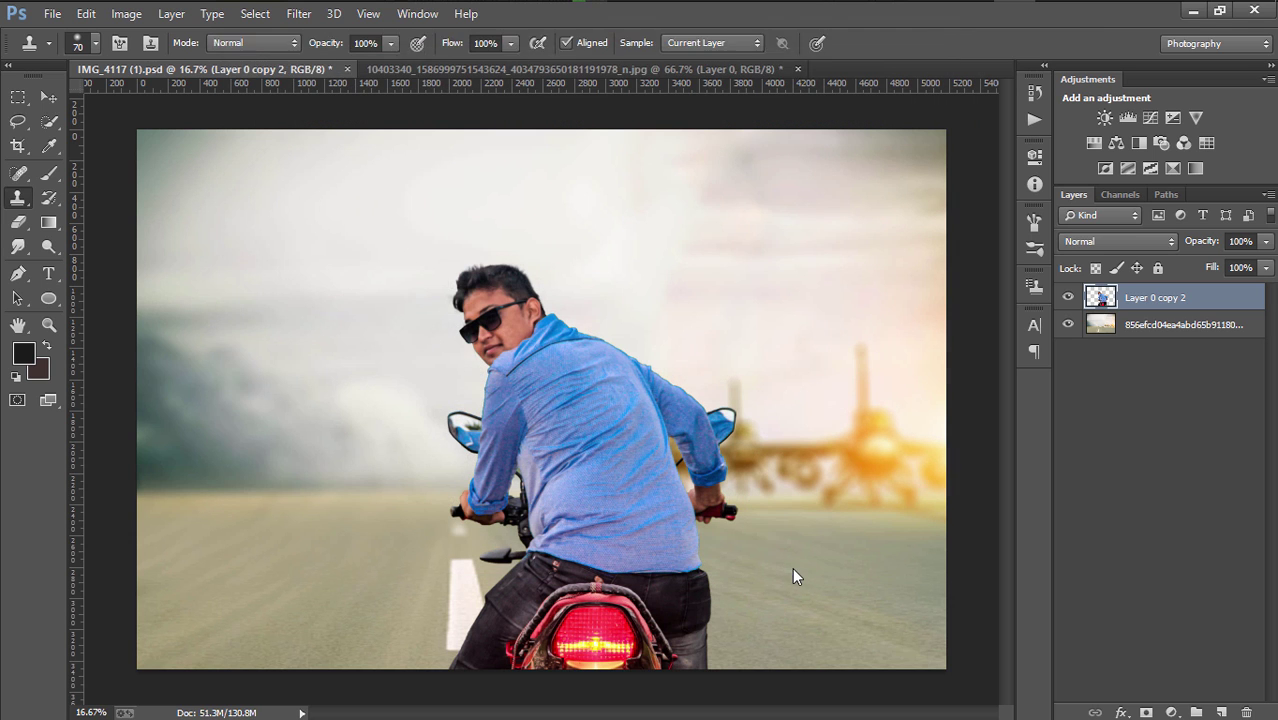
mouse_move(539, 396)
left_mouse_down()
mouse_move(354, 314)
mouse_move(485, 447)
left_mouse_up()
right_click(396, 320)
left_click(420, 325)
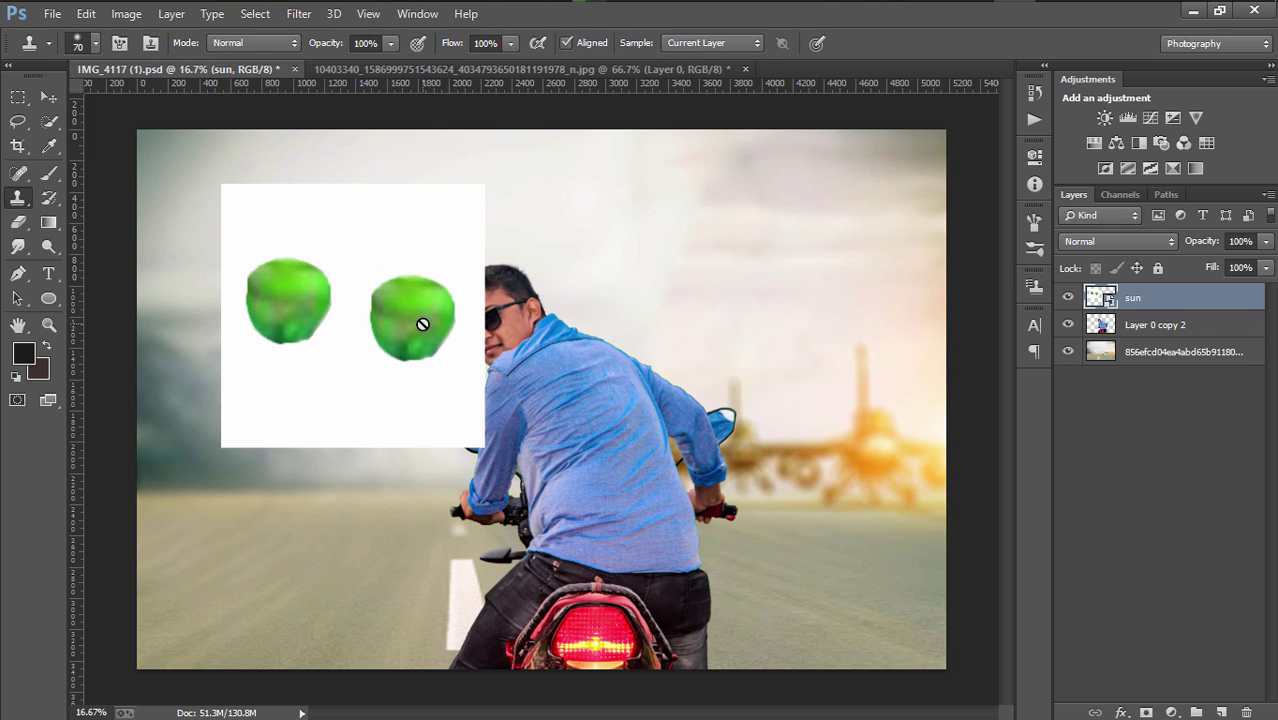
Lasso the left green ball onto a new Layer 1 and delete the 'sun' layer
key("l")
mouse_move(225, 266)
left_mouse_down()
mouse_move(207, 292)
mouse_move(240, 255)
left_mouse_up()
right_click(252, 266)
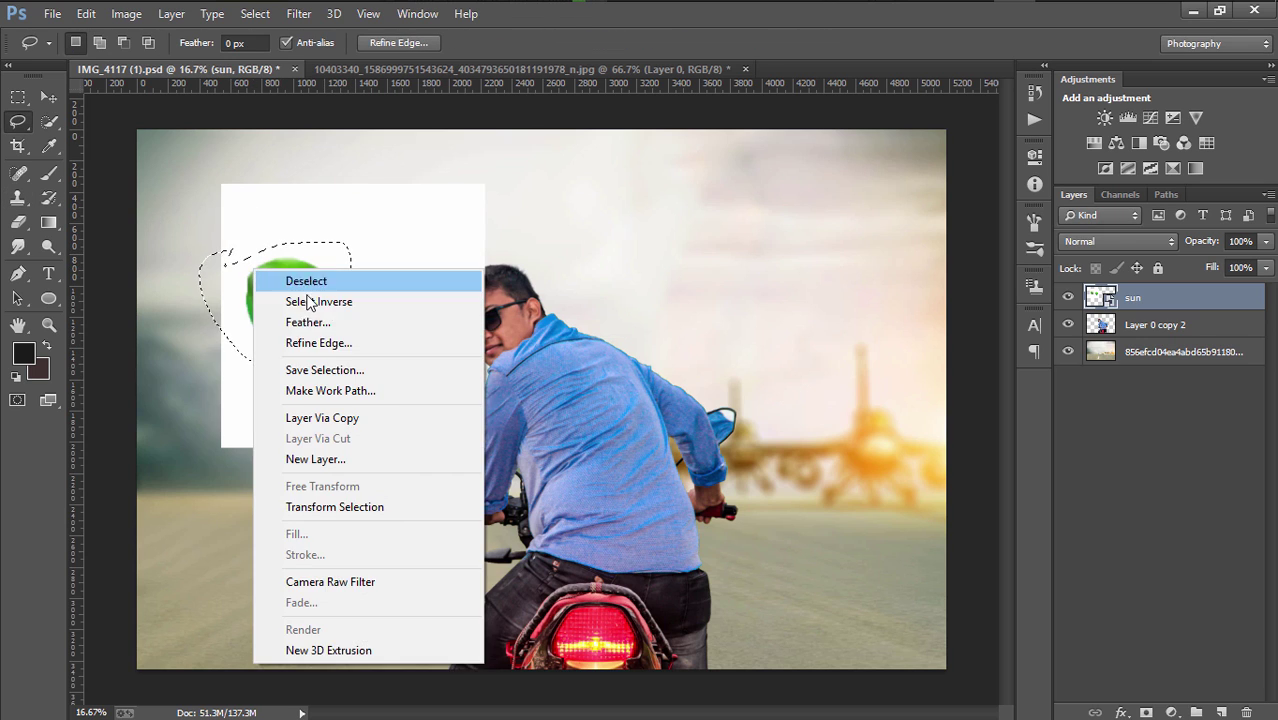
left_click(365, 418)
left_click(1135, 325)
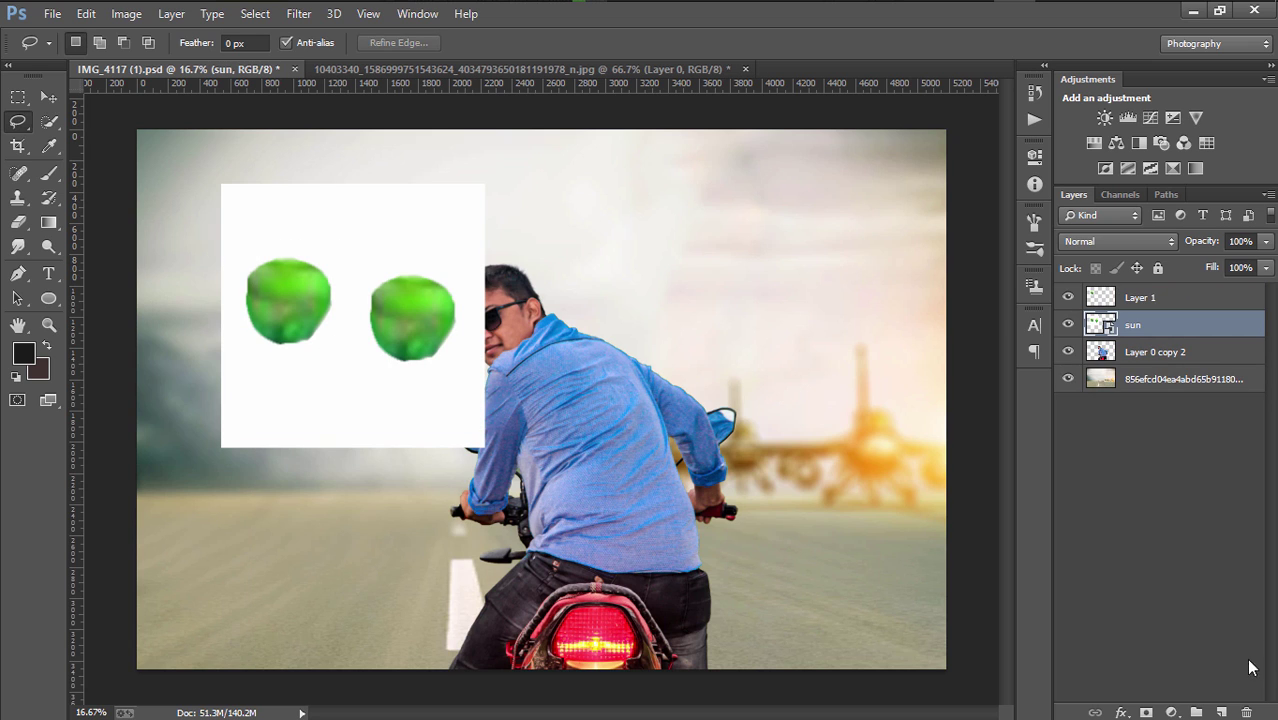
left_click(1246, 712)
left_click(563, 289)
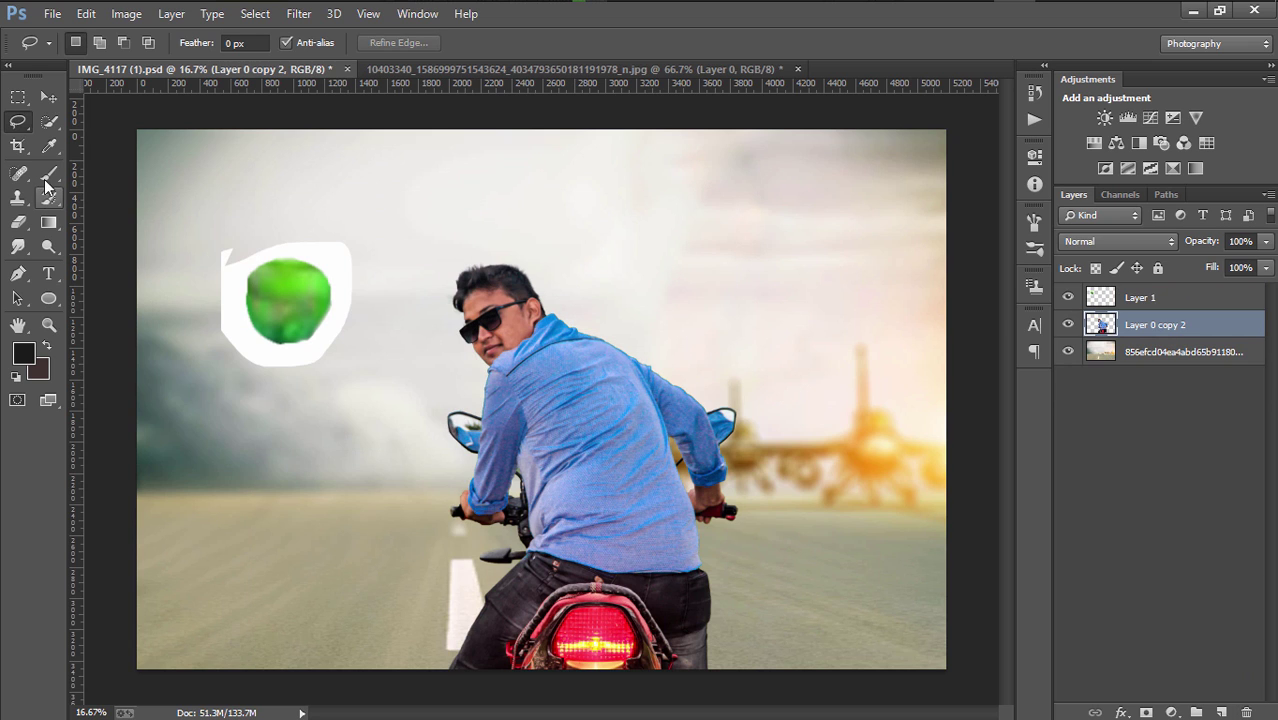
Quick-select the green blob onto its own Layer 2 and delete Layer 1
left_click(49, 122)
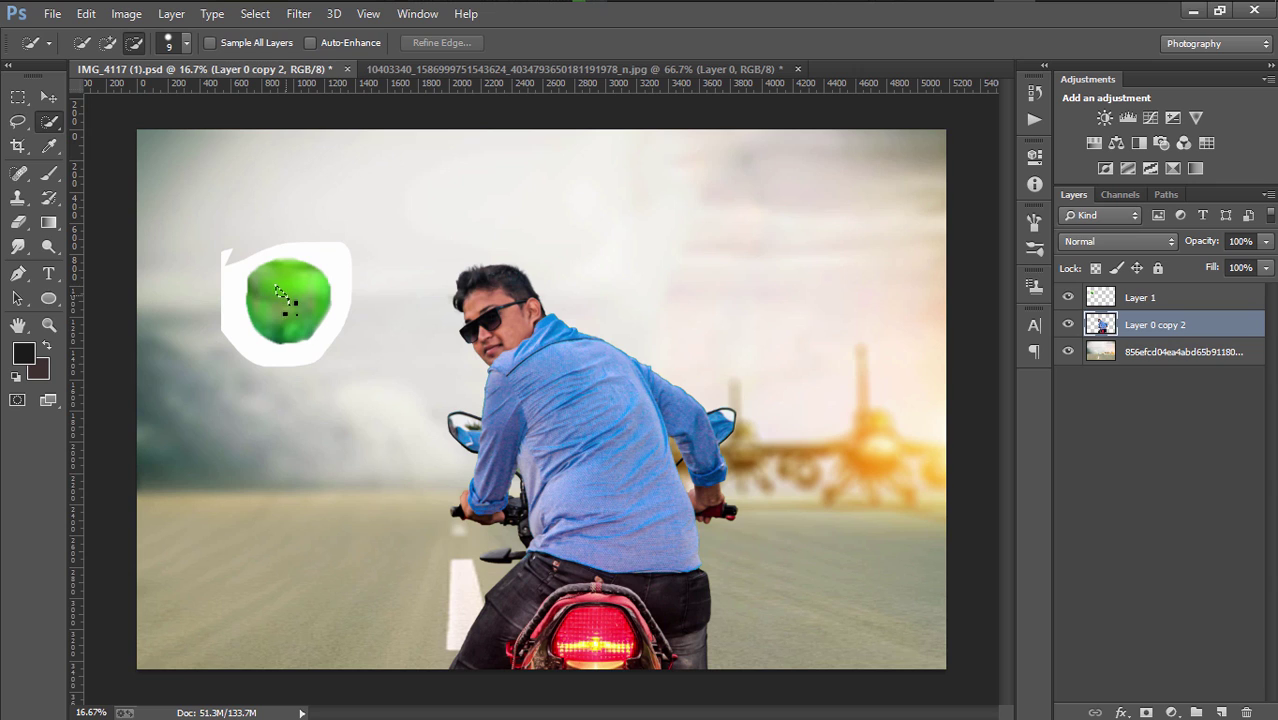
left_click_drag(289, 307, 277, 291)
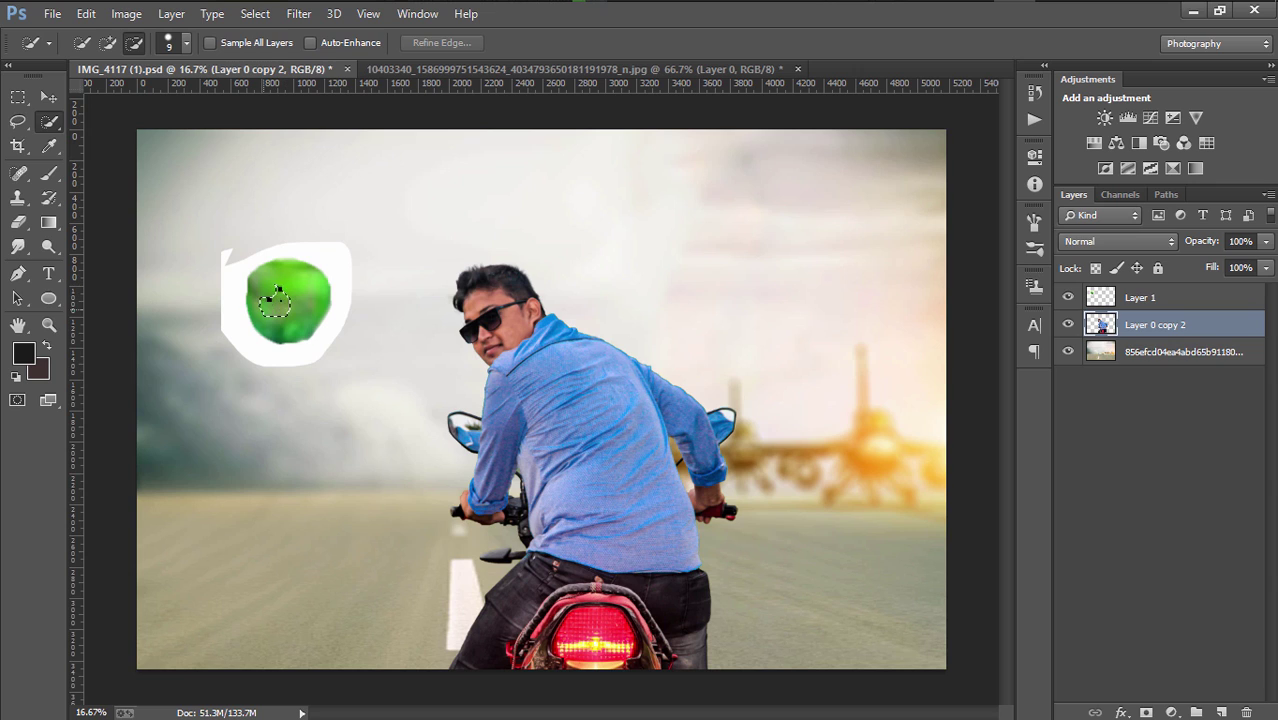
left_click(1140, 297)
left_click_drag(283, 302, 330, 305)
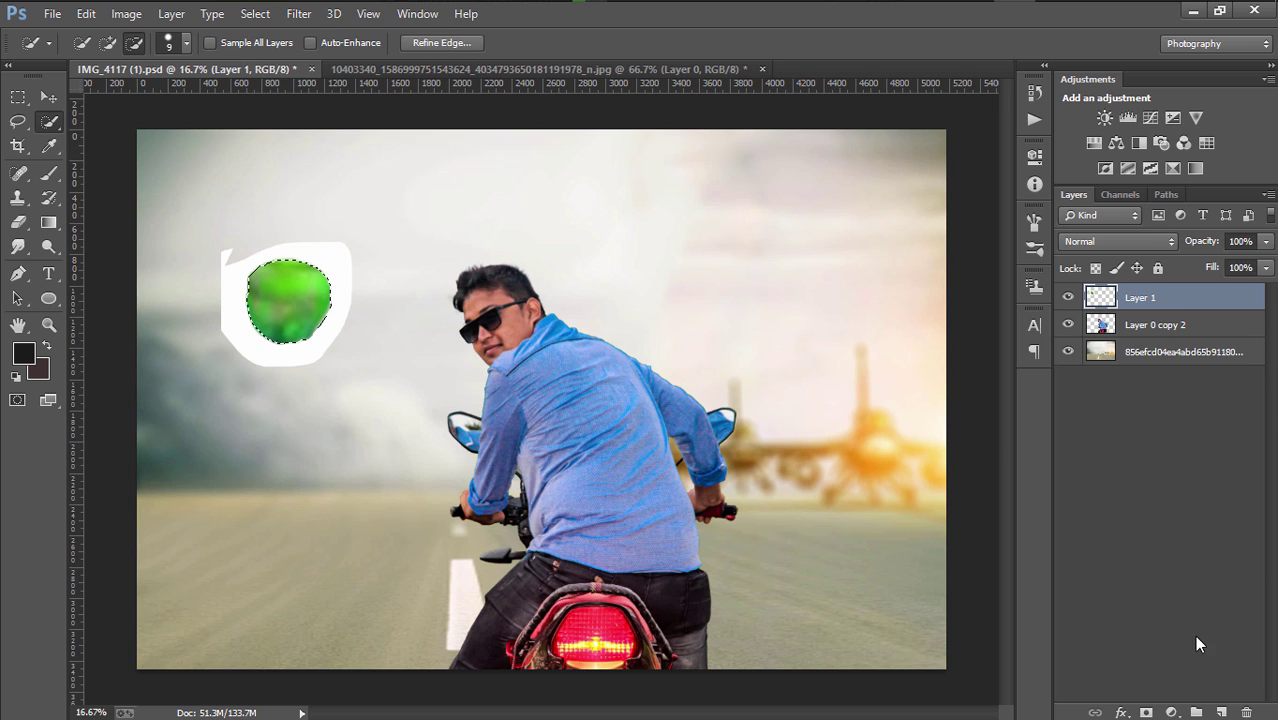
right_click(307, 299)
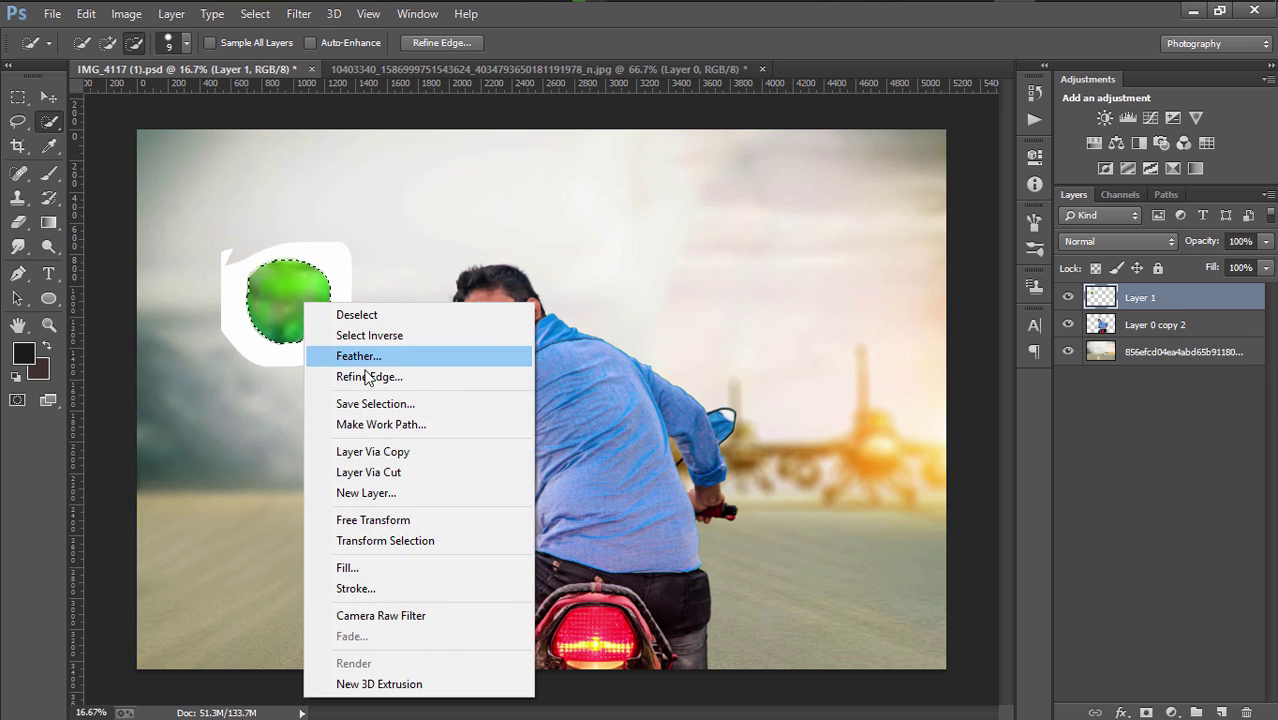
left_click(416, 444)
left_click(1150, 324)
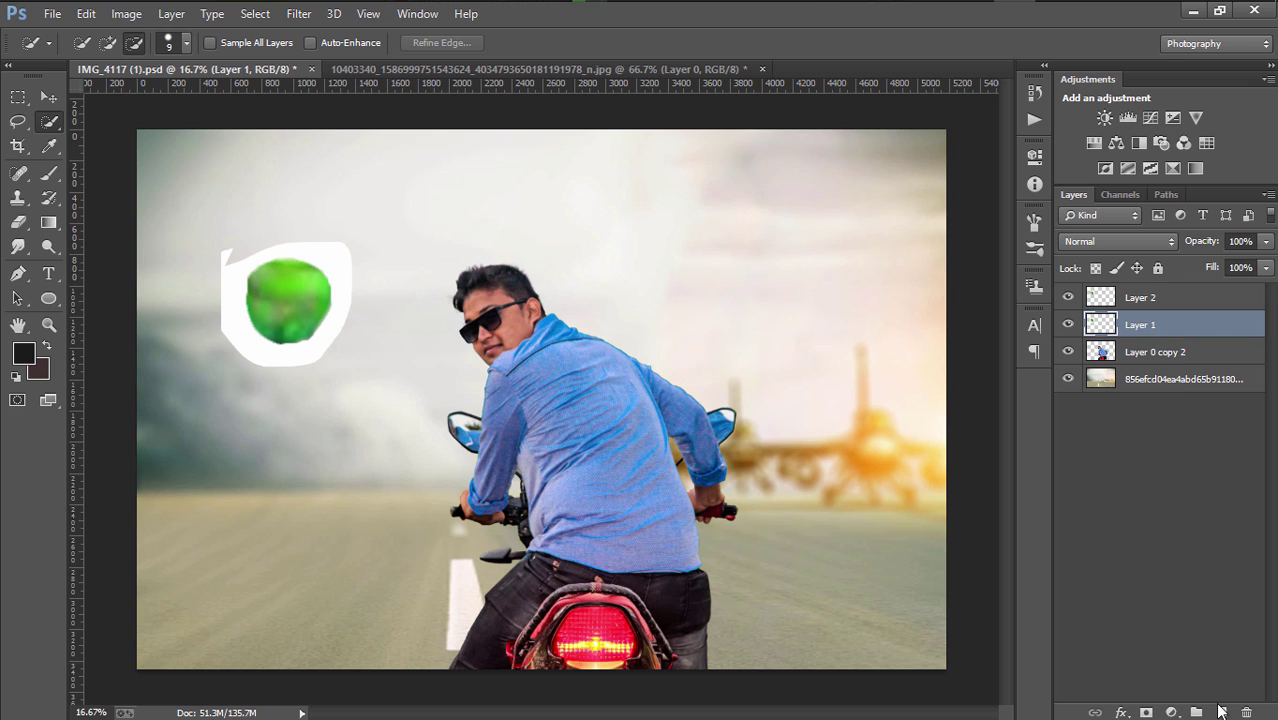
left_click(1246, 712)
left_click(563, 289)
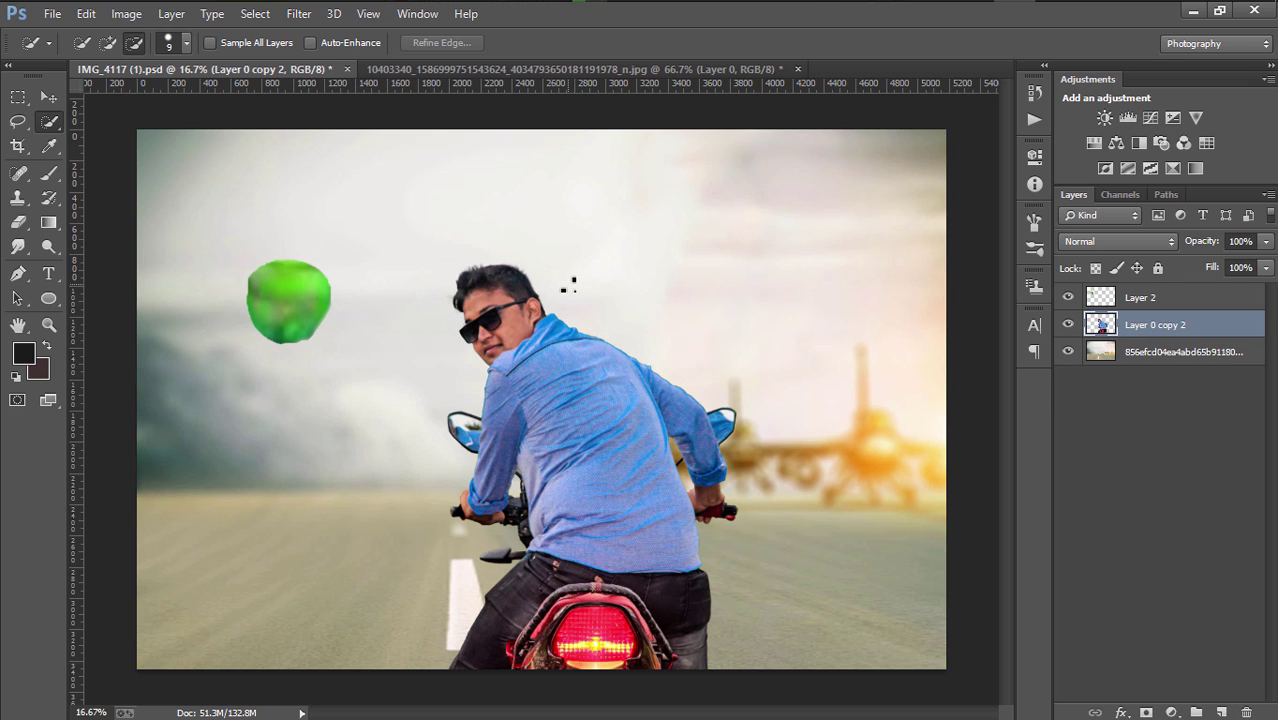
key("ctrl+plus")
key("ctrl+plus")
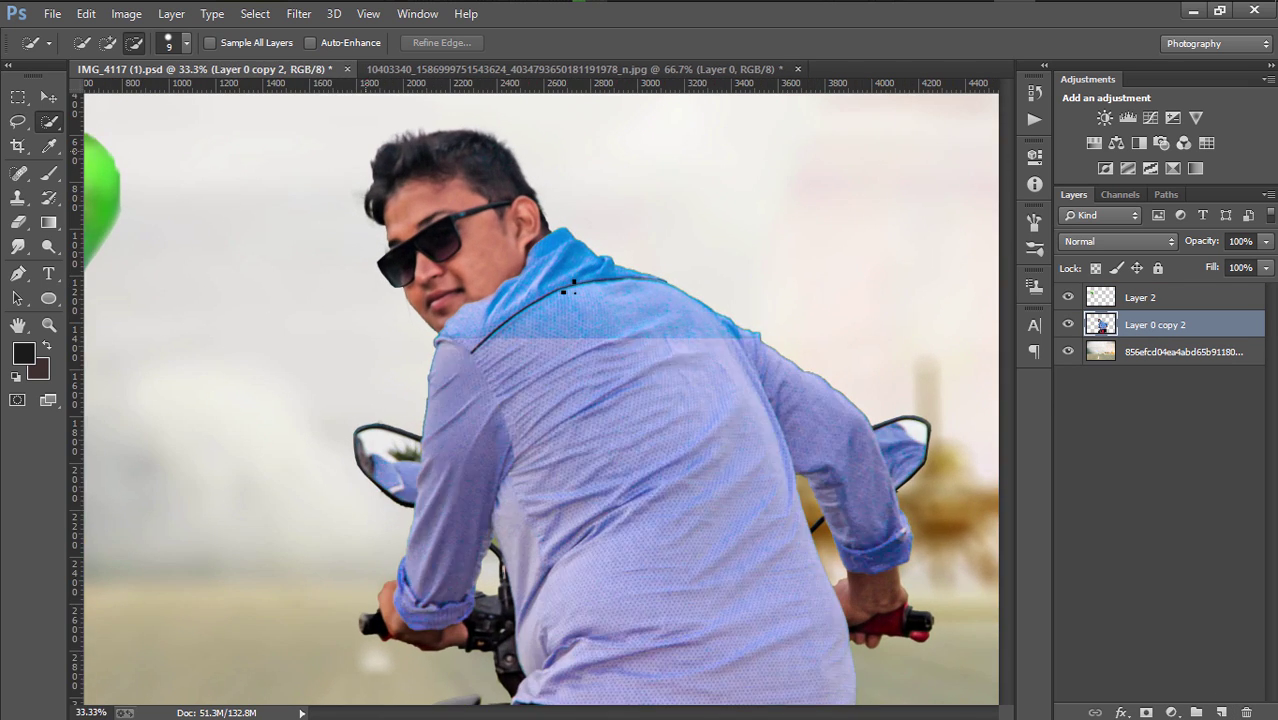
Move the green blob from Layer 2 onto the rider's face and shrink it to about 40%
left_click(48, 97)
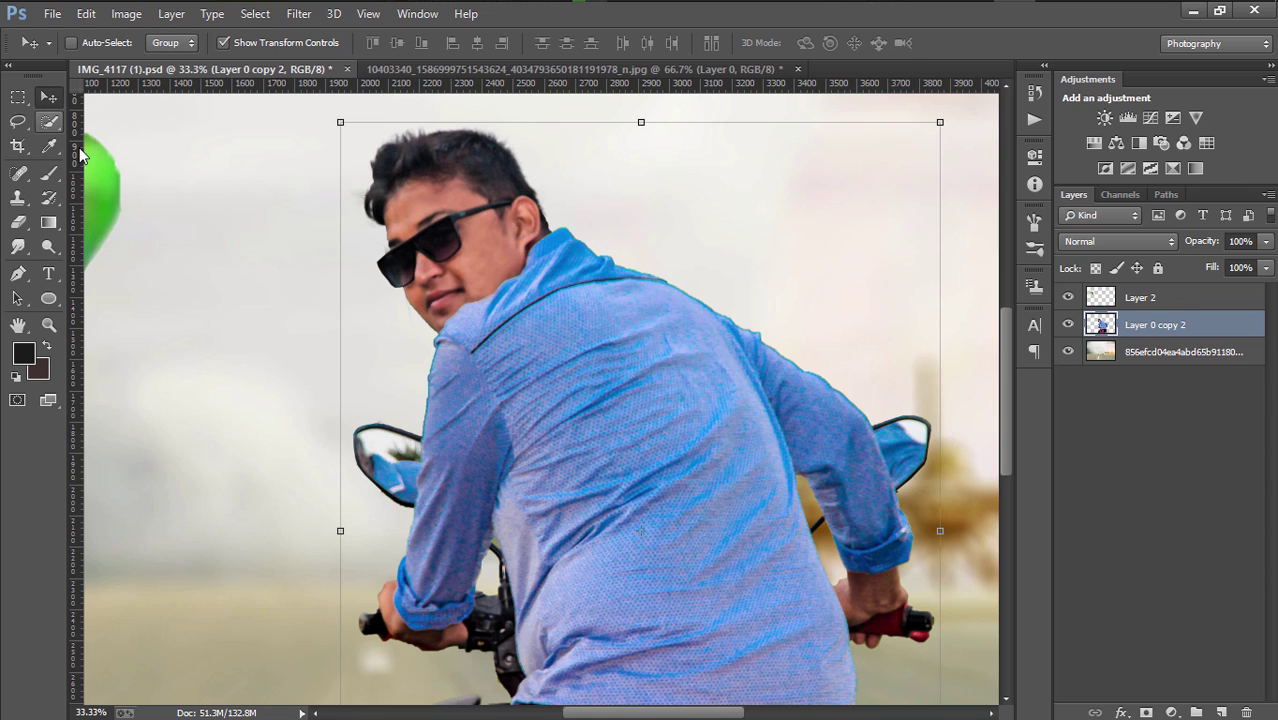
left_click(1165, 298)
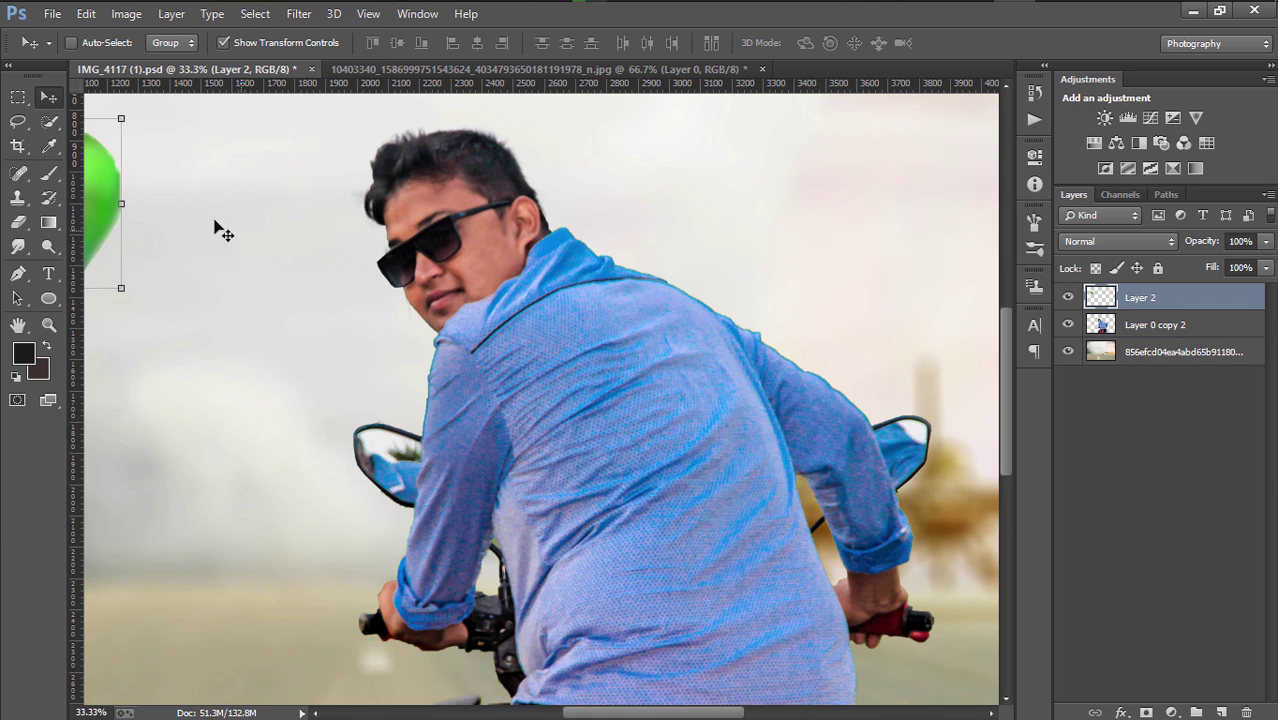
left_click_drag(103, 190, 549, 218)
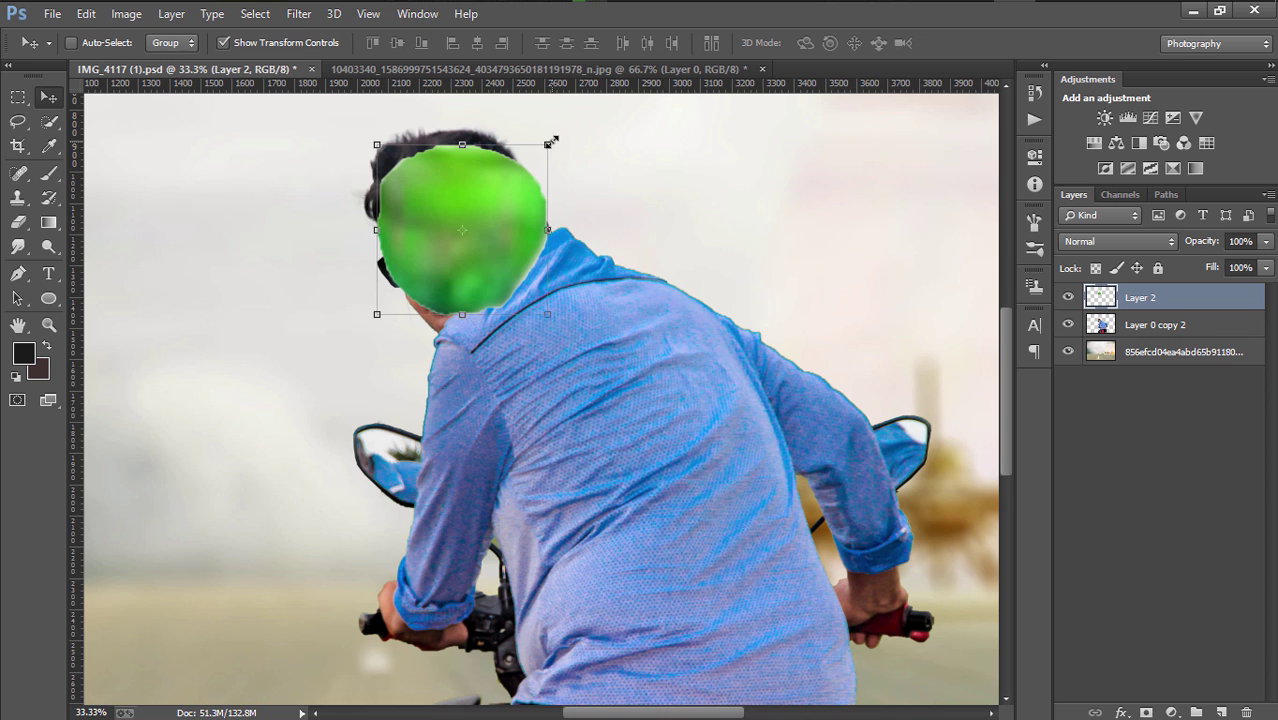
left_click_drag(552, 142, 499, 192)
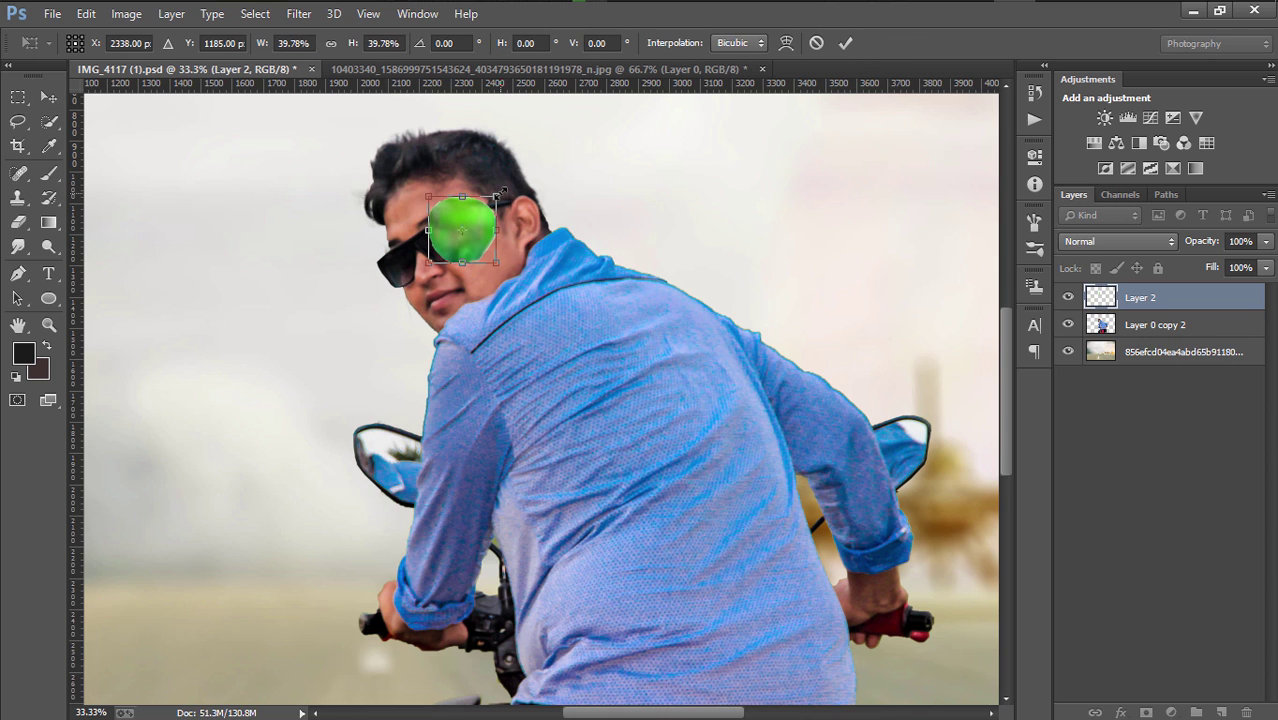
Fit the green blob over the left sunglasses lens and erase the spill outside it
key("ctrl+plus")
scroll(449, 248, "up", 4)
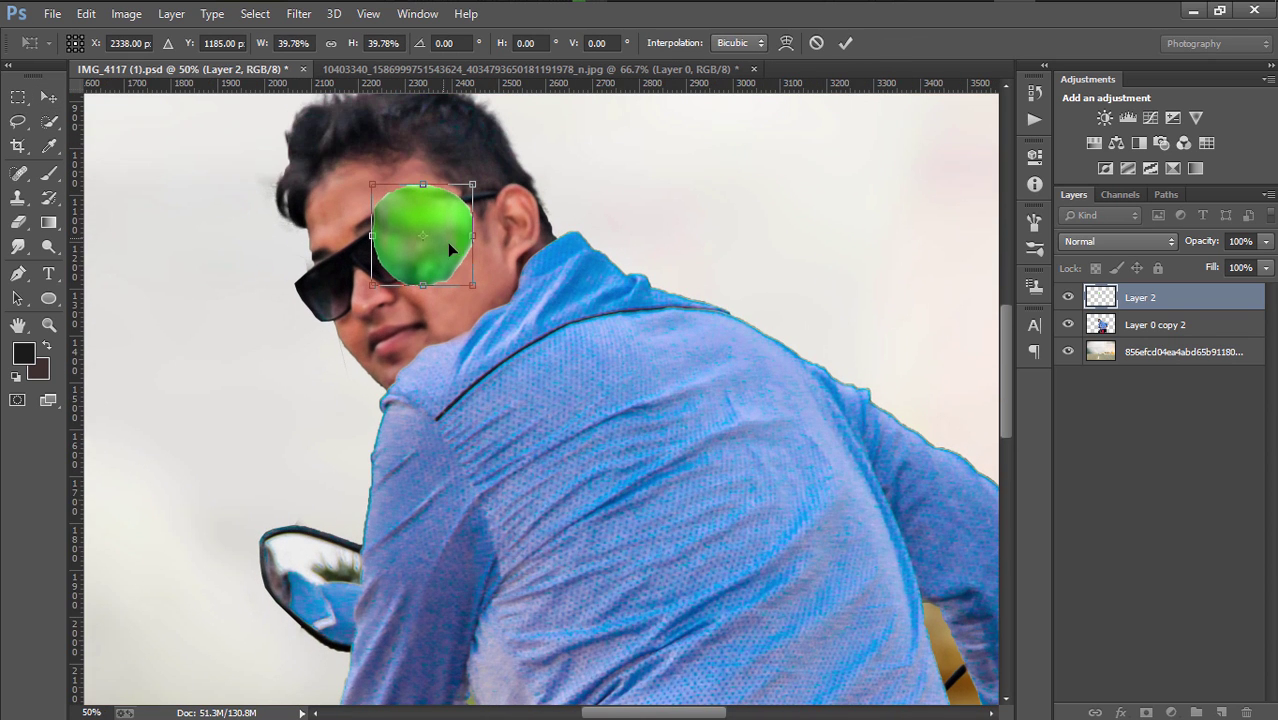
left_click_drag(449, 248, 343, 308)
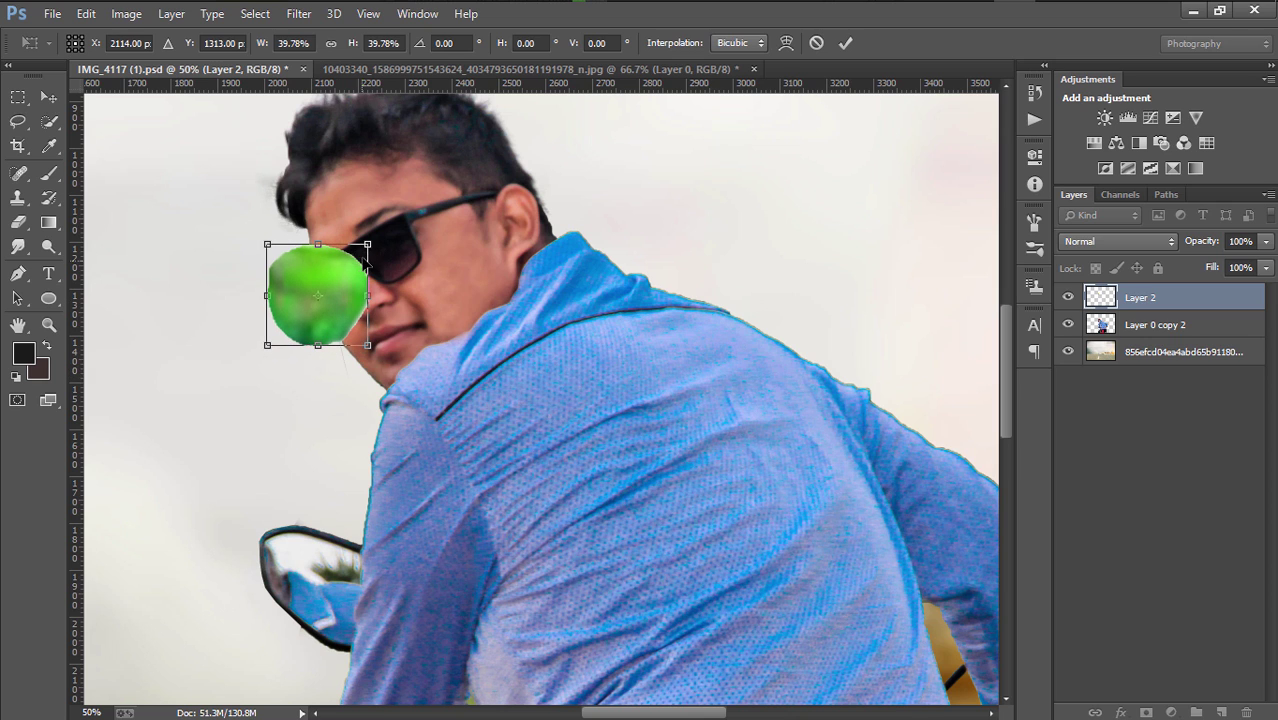
left_click_drag(367, 244, 349, 258)
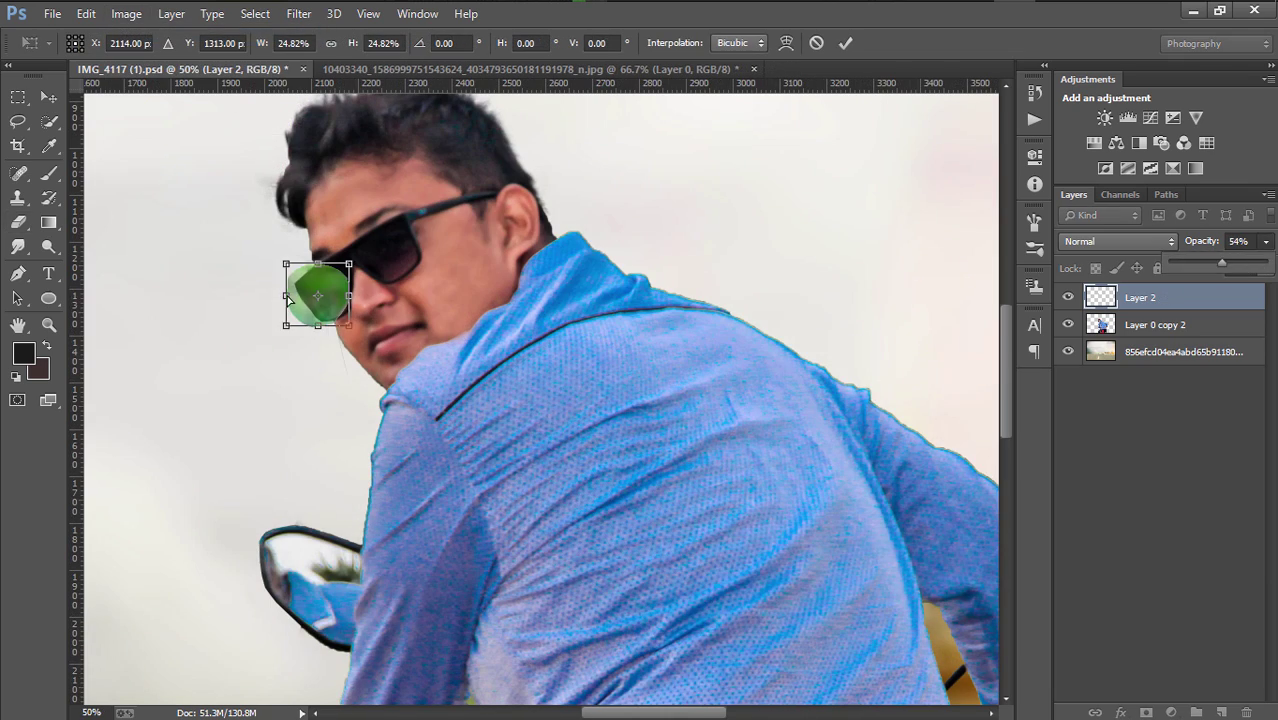
left_click_drag(320, 326, 304, 321)
left_click_drag(349, 266, 362, 256)
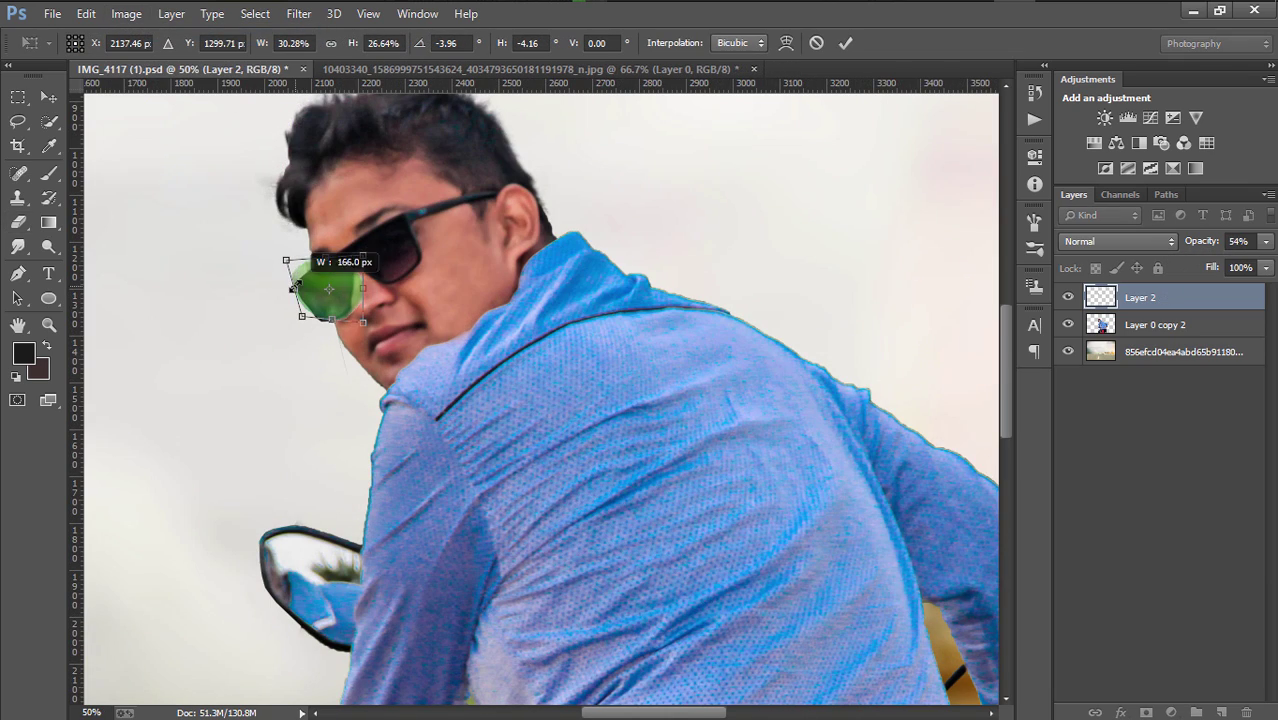
key("Return")
key("ctrl+plus")
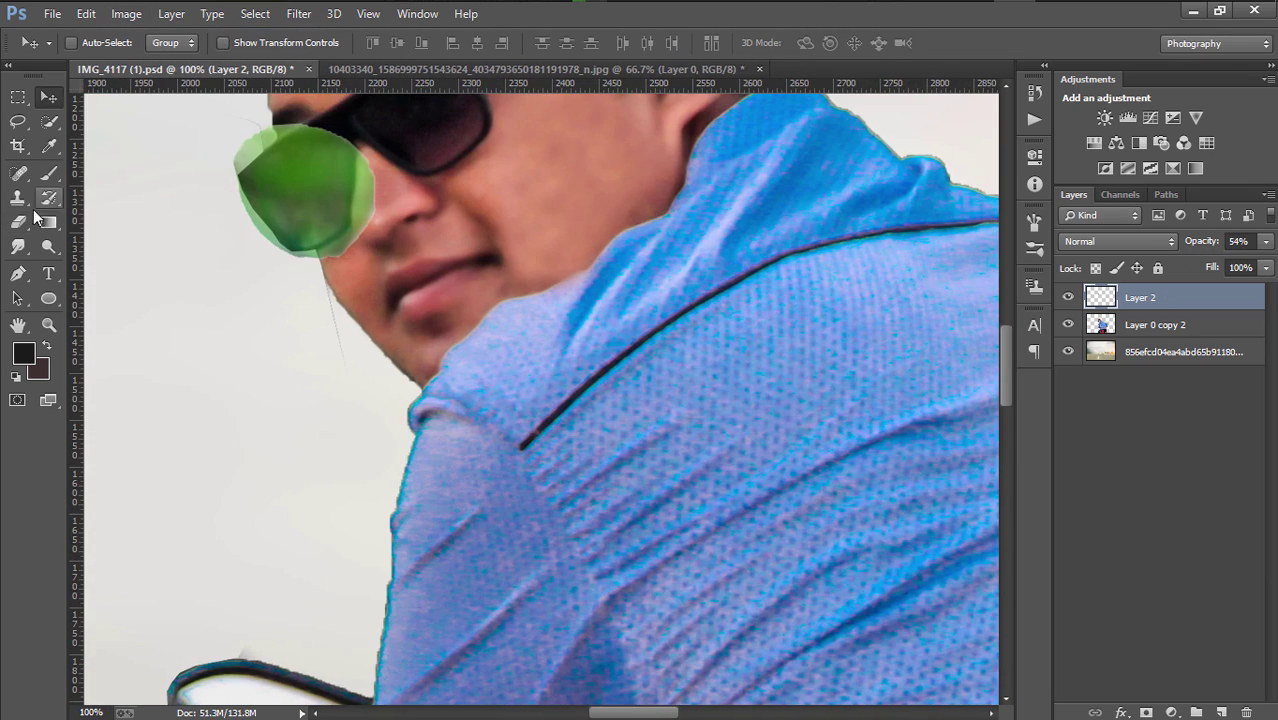
key("e")
mouse_move(362, 229)
left_mouse_down()
mouse_move(240, 222)
mouse_move(251, 137)
mouse_move(300, 125)
mouse_move(350, 140)
mouse_move(285, 262)
left_mouse_up()
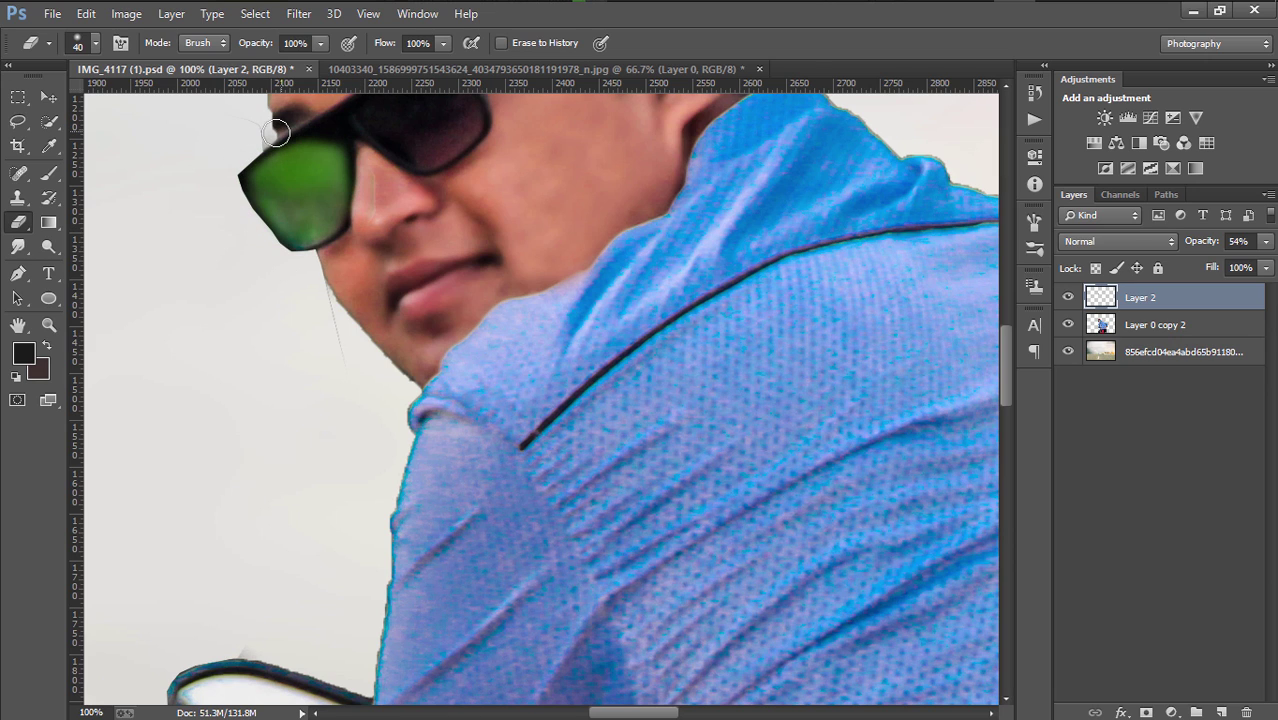
scroll(297, 257, "up", 2)
Duplicate the green lens layer and transform the copy to cover the right lens
right_click(1145, 300)
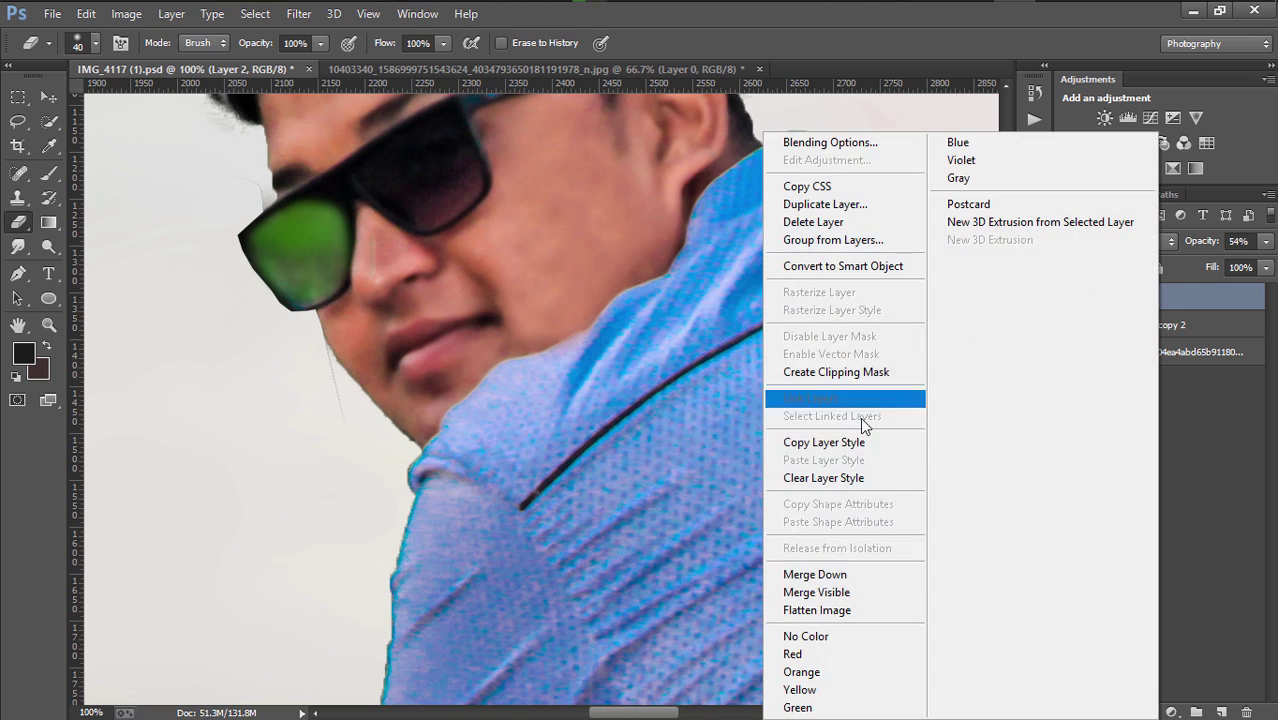
left_click(824, 207)
key("Return")
key("v")
left_click_drag(311, 237, 420, 170)
left_click(222, 43)
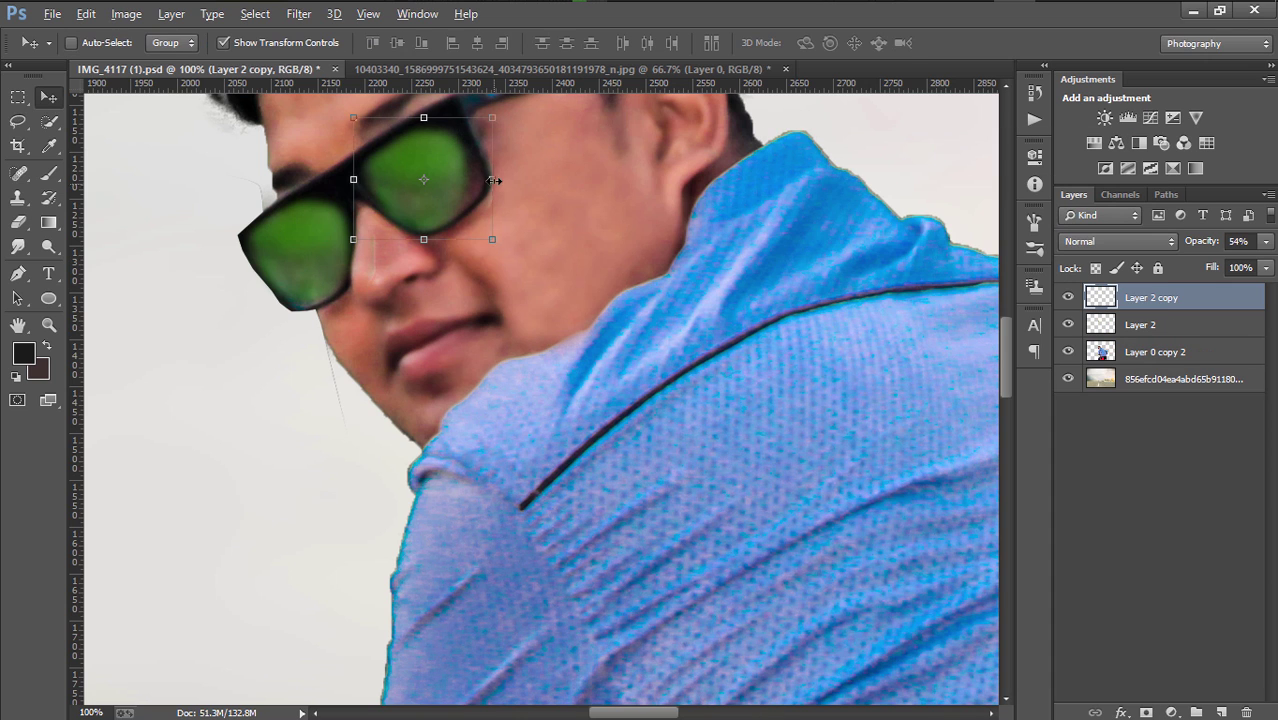
mouse_move(345, 179)
left_mouse_down()
mouse_move(323, 179)
mouse_move(414, 228)
mouse_move(437, 123)
mouse_move(389, 130)
left_mouse_up()
key("Return")
key("e")
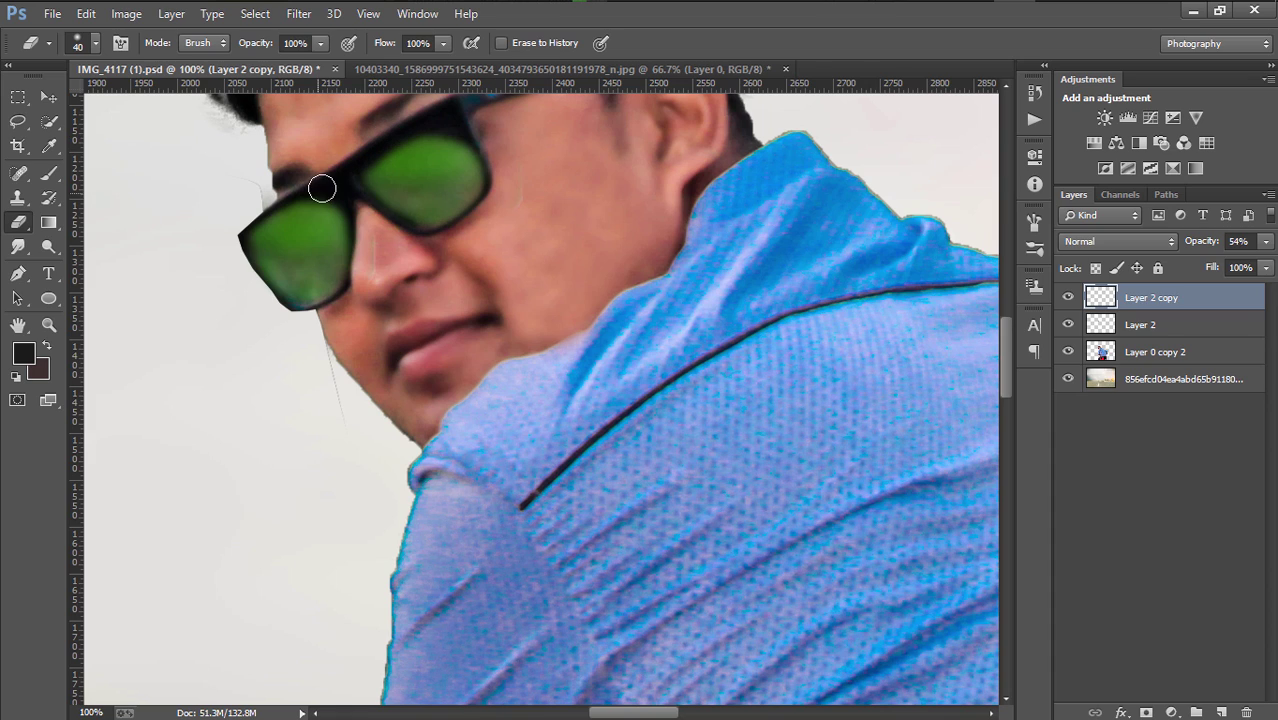
Merge the two green lens layers into a single Layer 2 copy
key("alt+bracketleft")
key("alt+shift+bracketright")
key("ctrl+e")
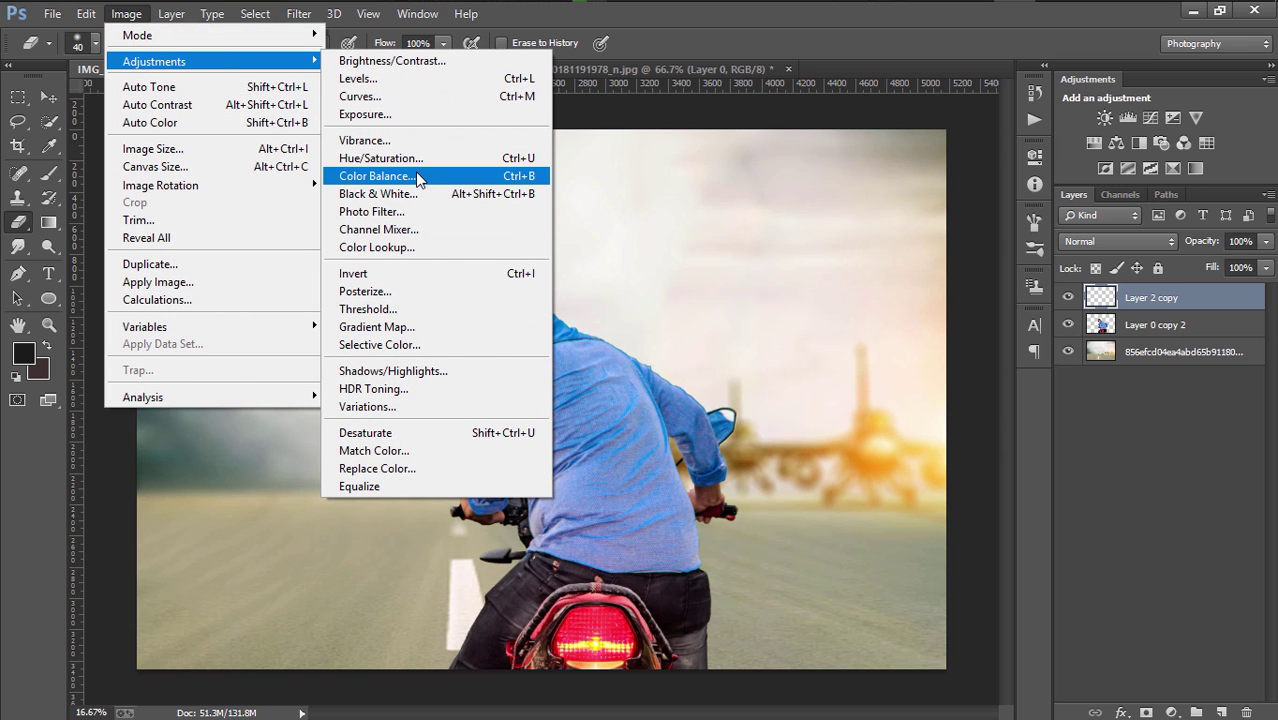
left_click(446, 160)
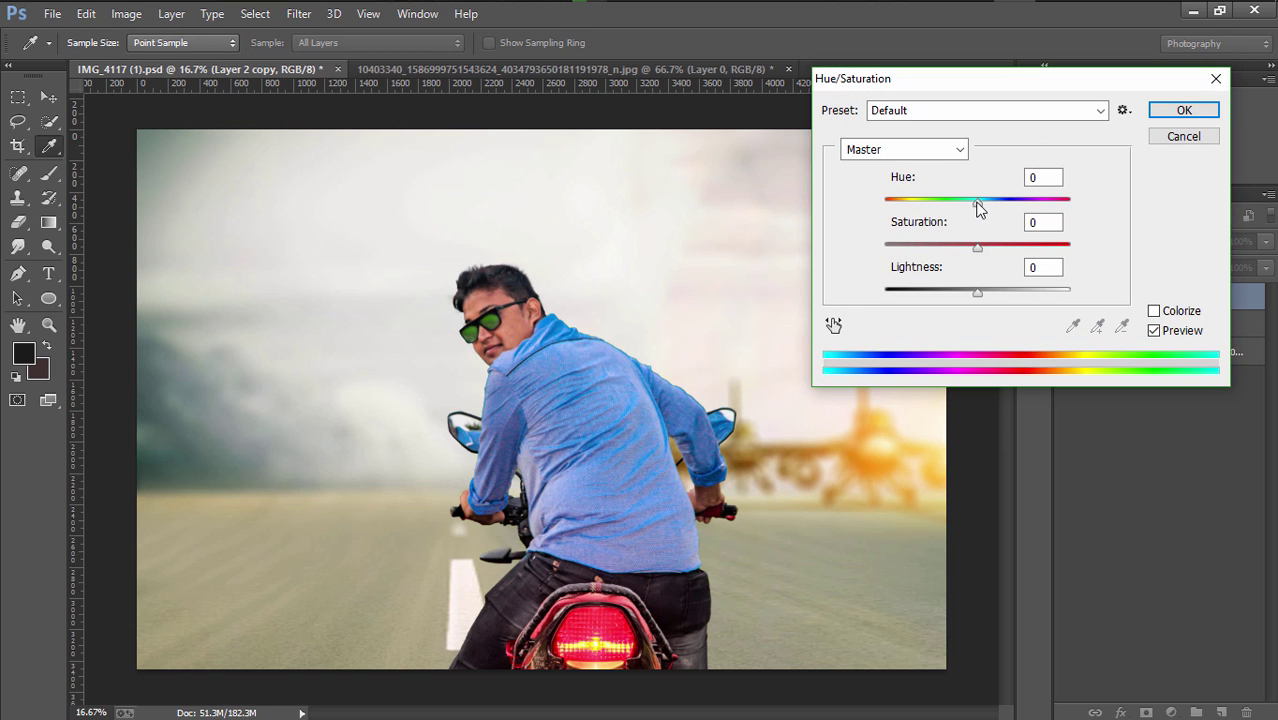
Set Hue/Saturation to hue +96, saturation +66, lightness +3 to make the lenses teal, and apply
mouse_move(978, 202)
left_mouse_down()
mouse_move(1050, 200)
mouse_move(1033, 200)
left_mouse_up()
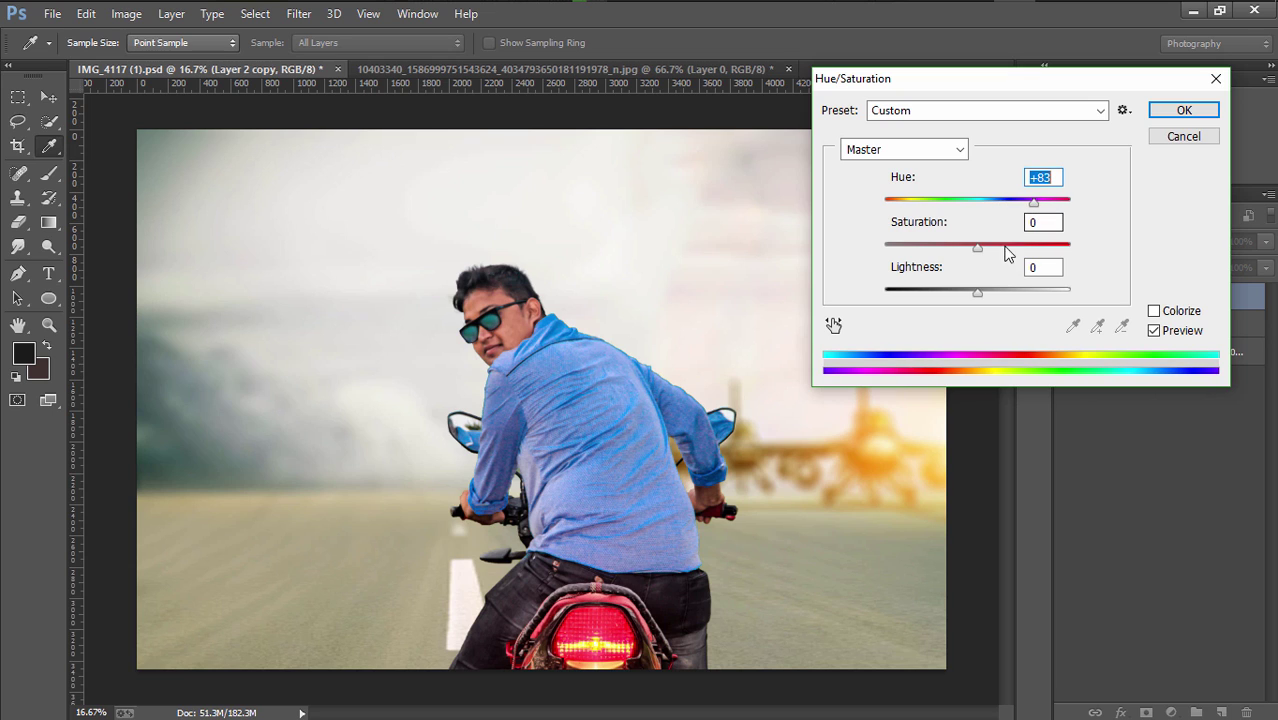
left_click_drag(981, 249, 1036, 249)
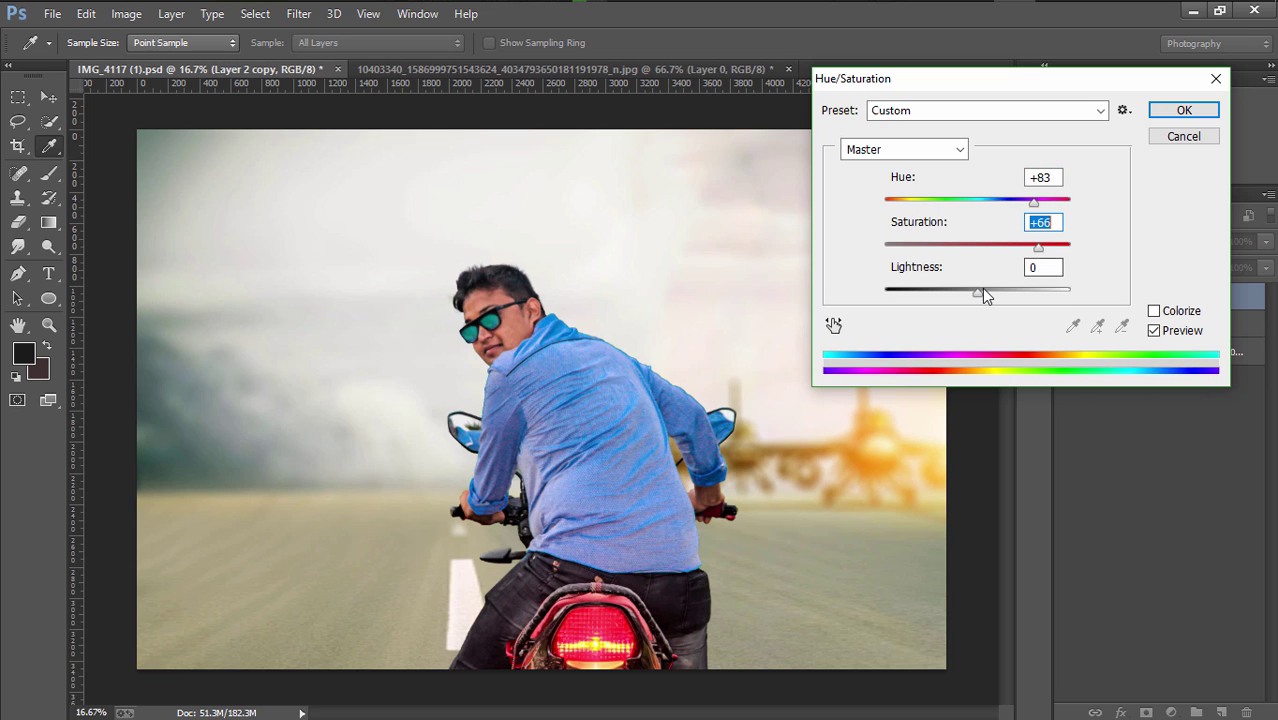
left_click_drag(983, 290, 986, 290)
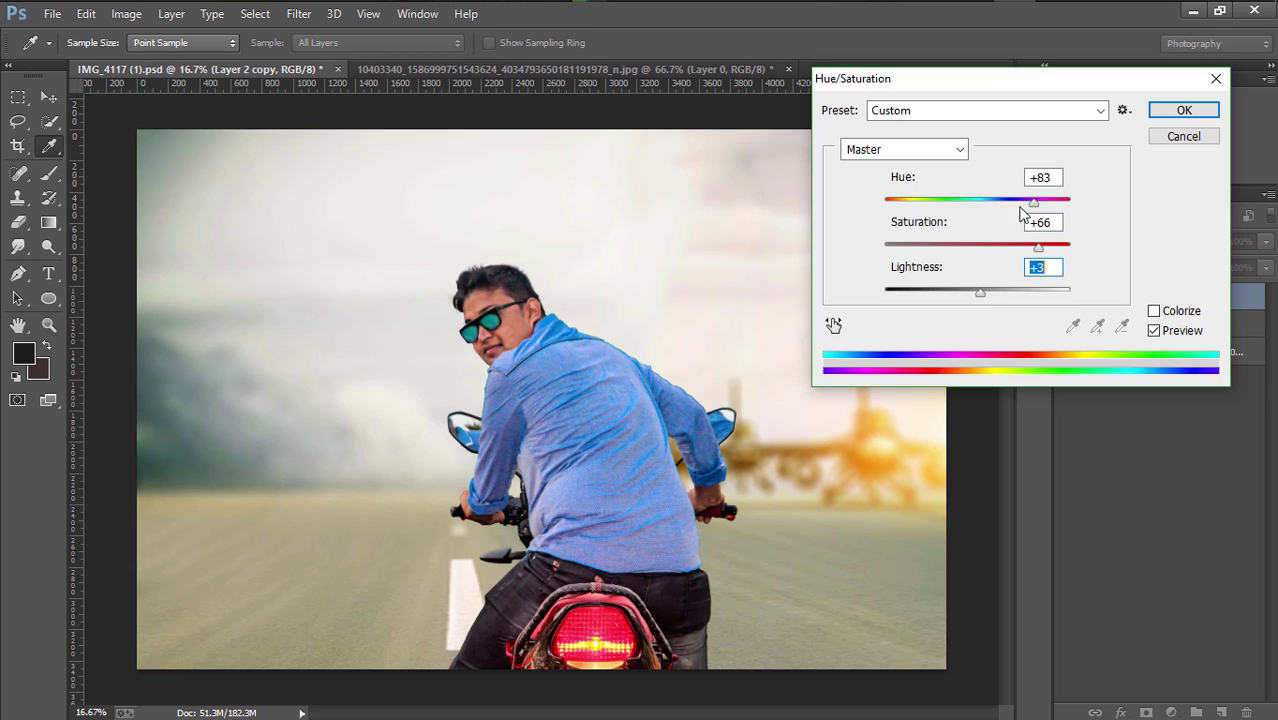
mouse_move(1034, 203)
left_mouse_down()
mouse_move(1022, 205)
mouse_move(1034, 205)
left_mouse_up()
left_click_drag(1036, 207, 1040, 207)
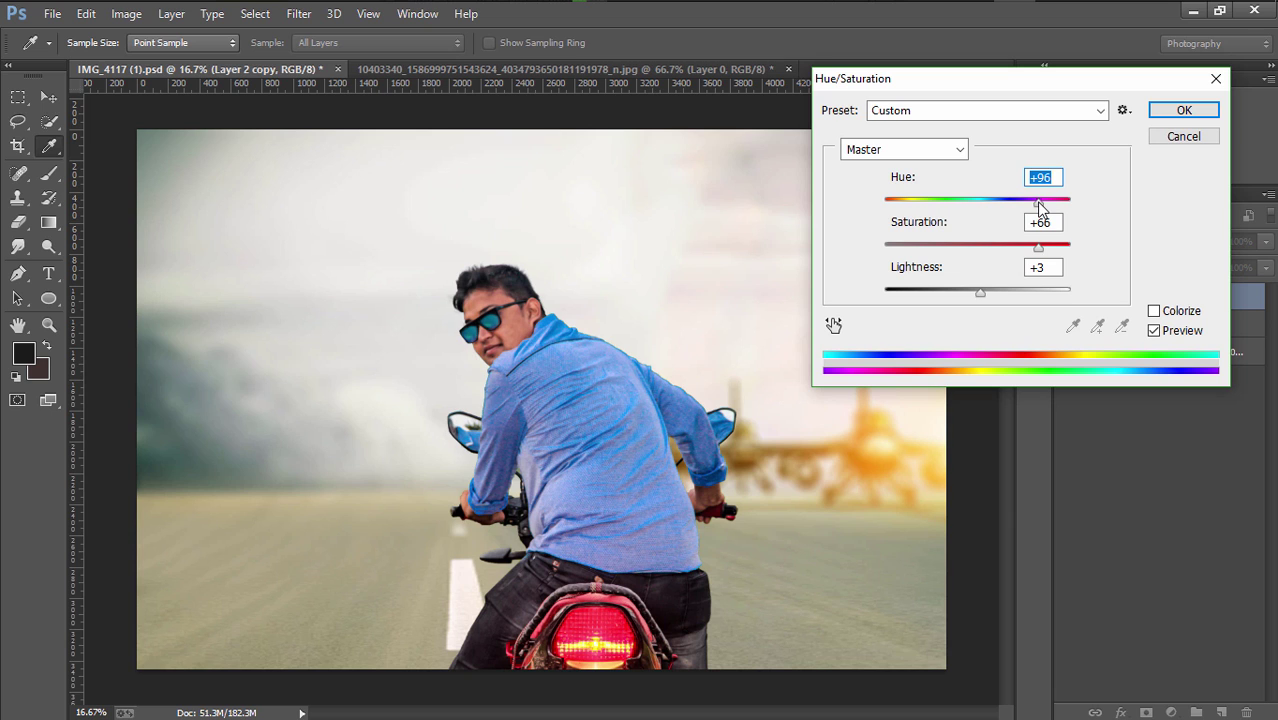
key("e")
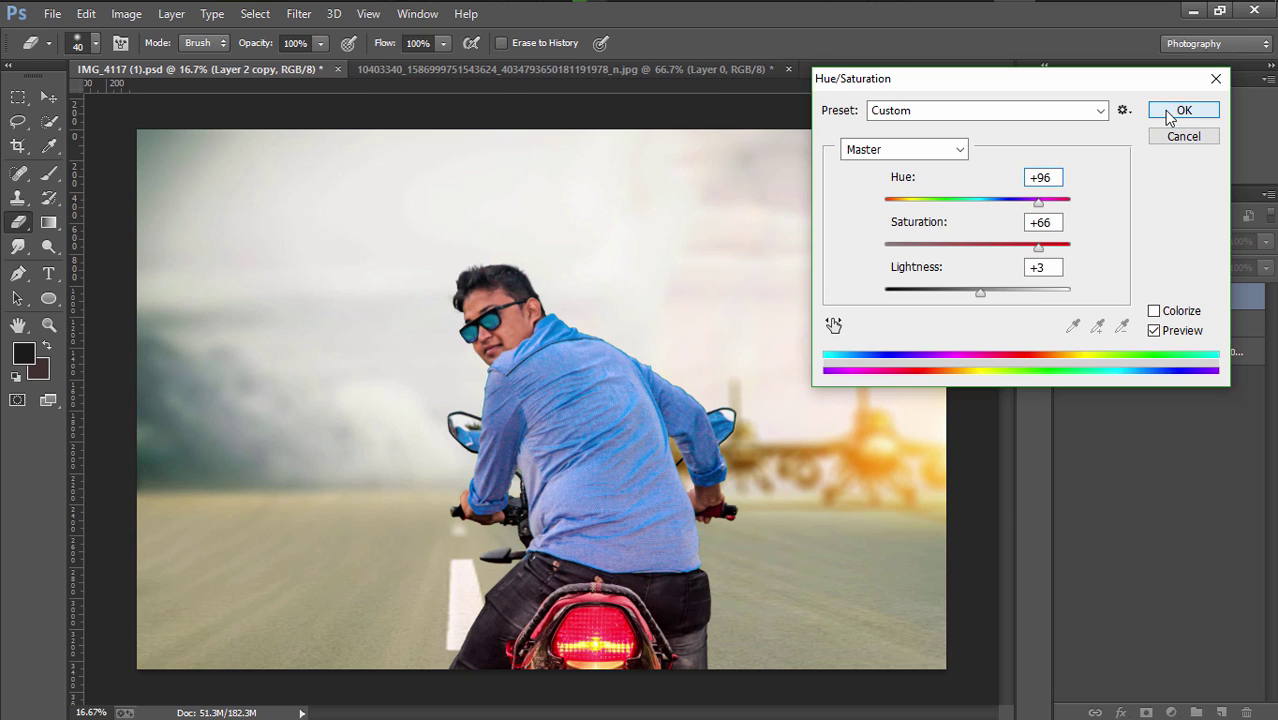
left_click(1170, 113)
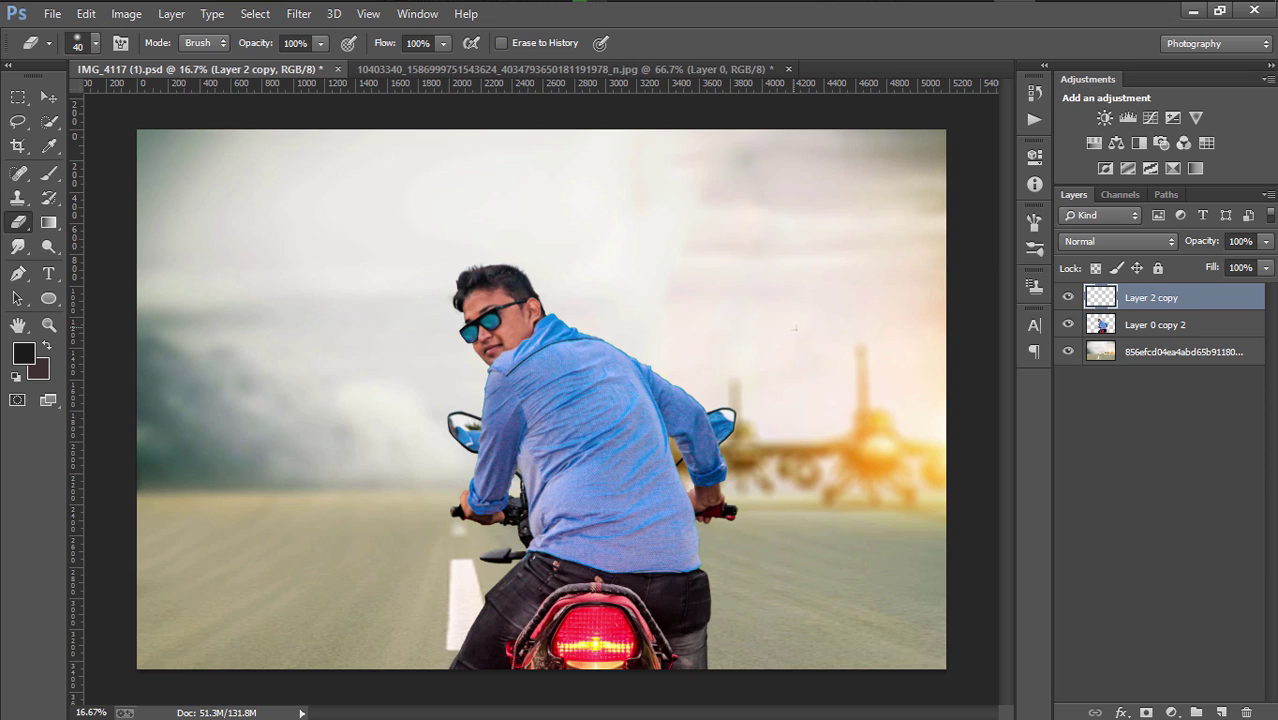
Merge Layer 0 copy 2 with the teal glasses layer into one Layer 2 copy
left_click(1148, 324)
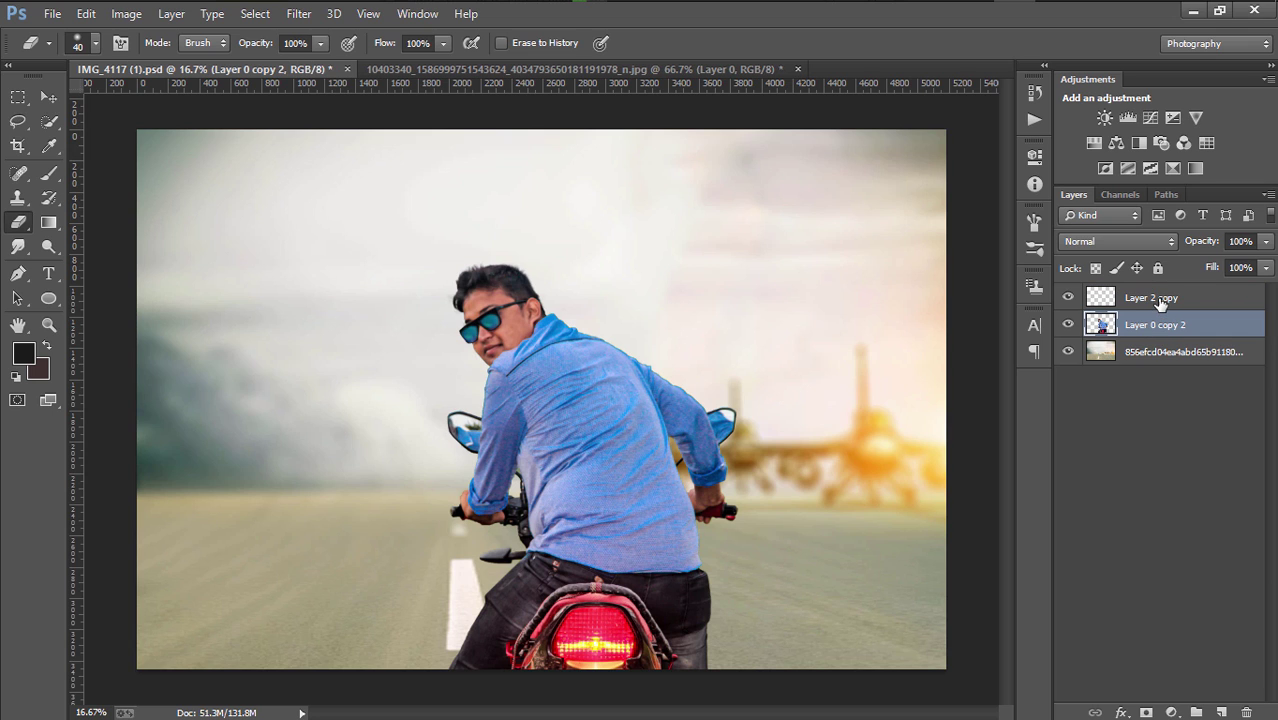
left_click(1160, 300, "shift")
right_click(1160, 300)
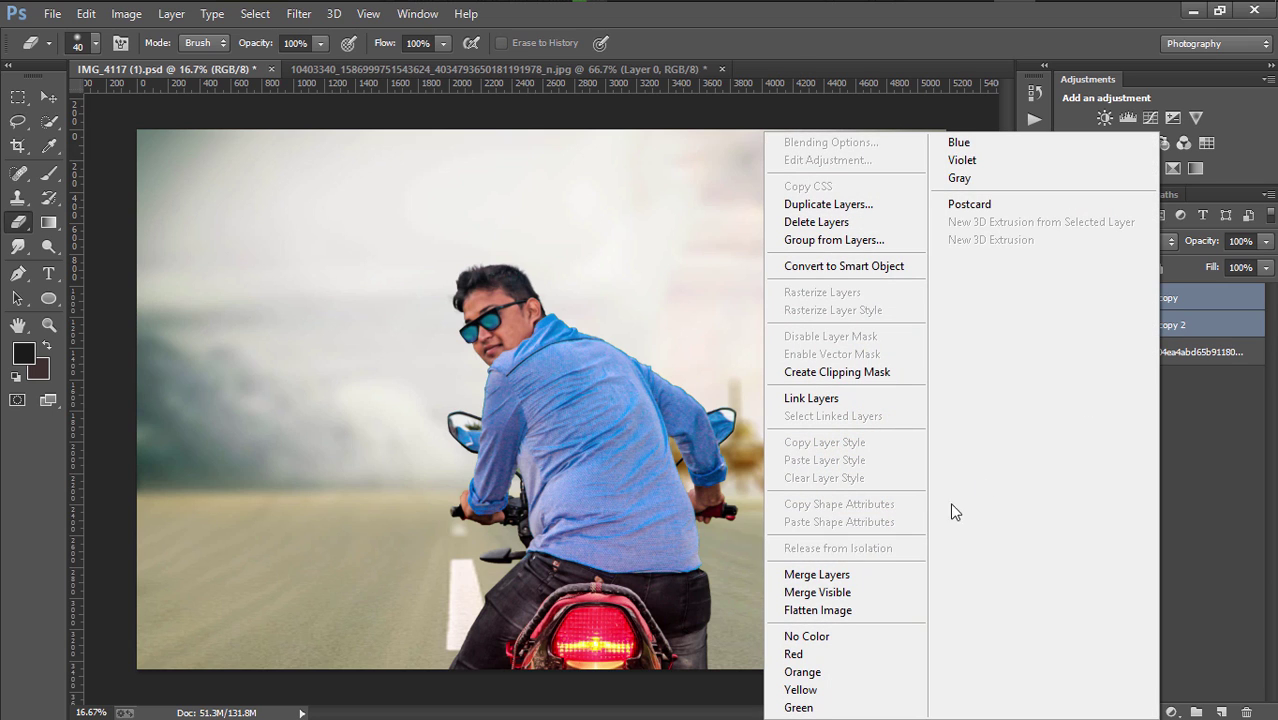
left_click(861, 574)
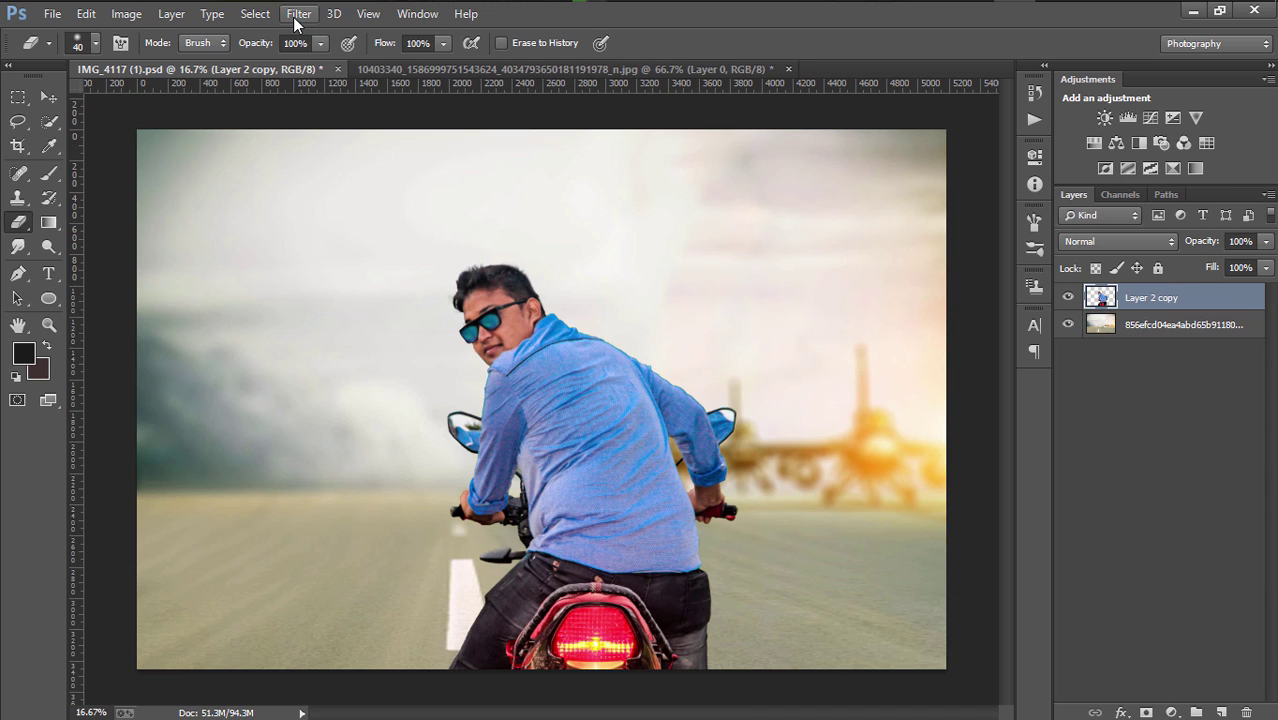
Reselect the merged rider layer, zoom in, and scroll up to frame the rider's head
left_click(1188, 336)
left_click(1180, 300)
key("ctrl+plus")
key("ctrl+plus")
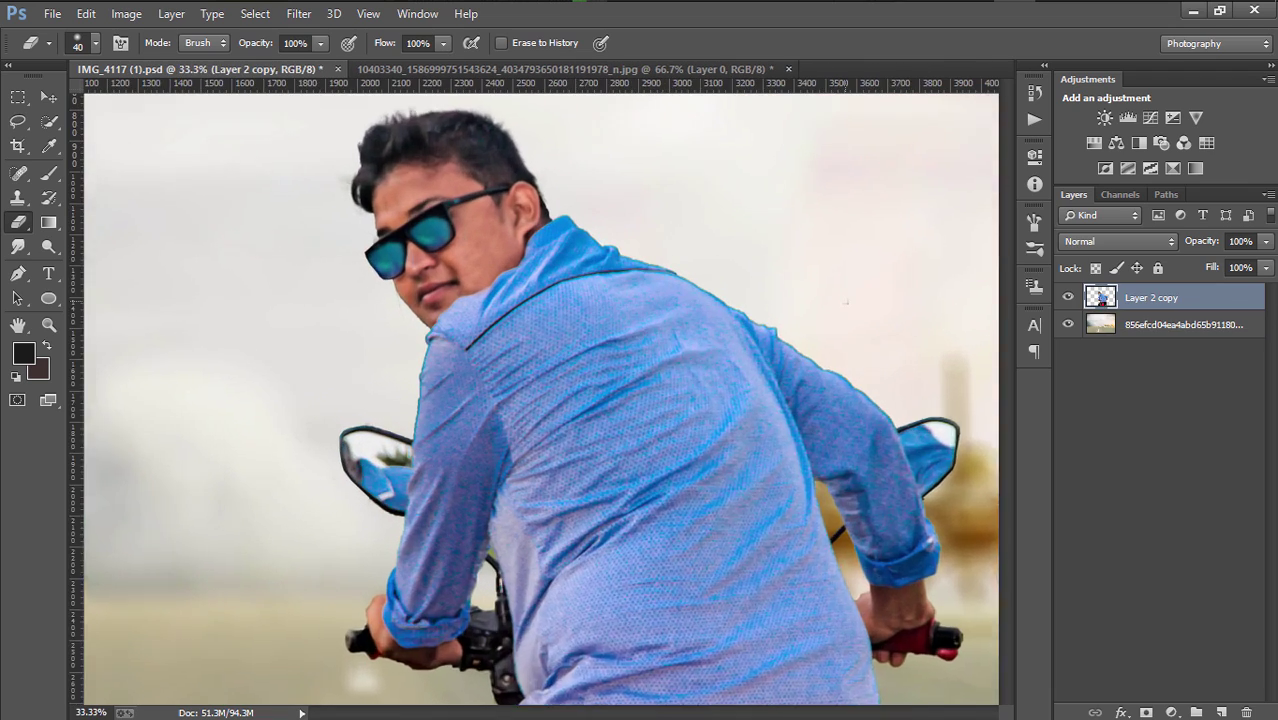
key("ctrl+plus")
key("ctrl+plus")
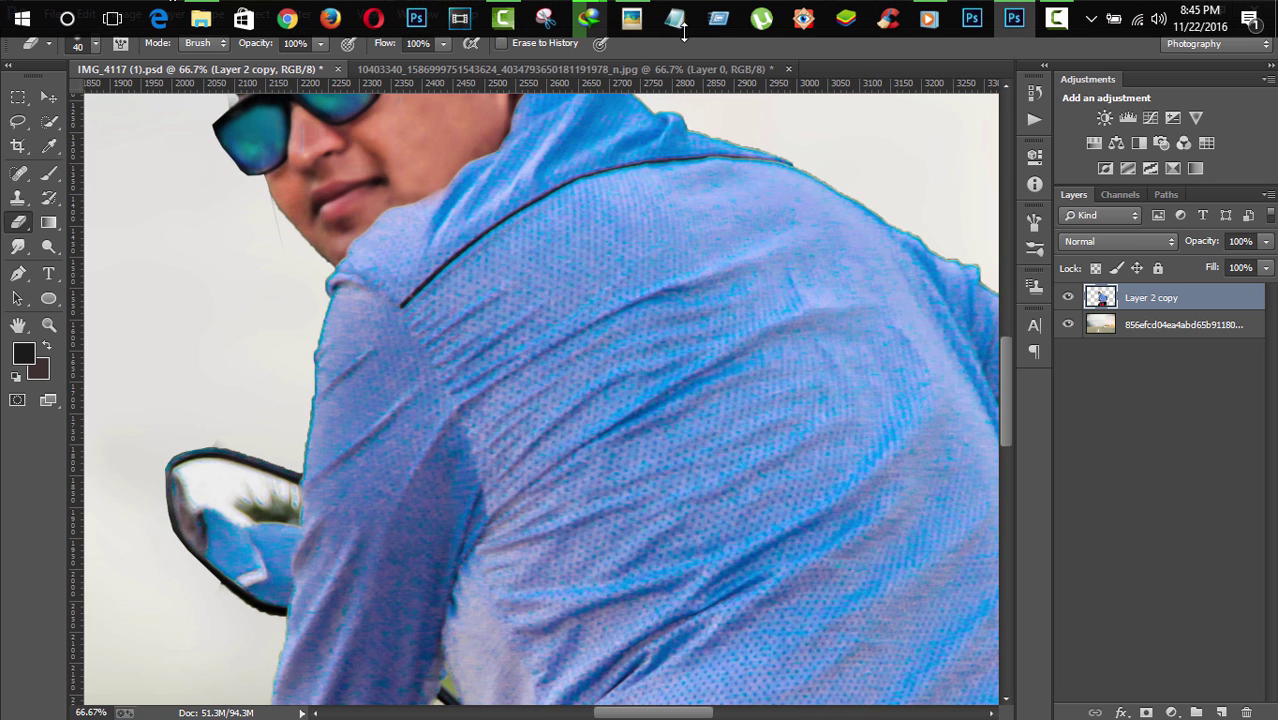
left_click(503, 18)
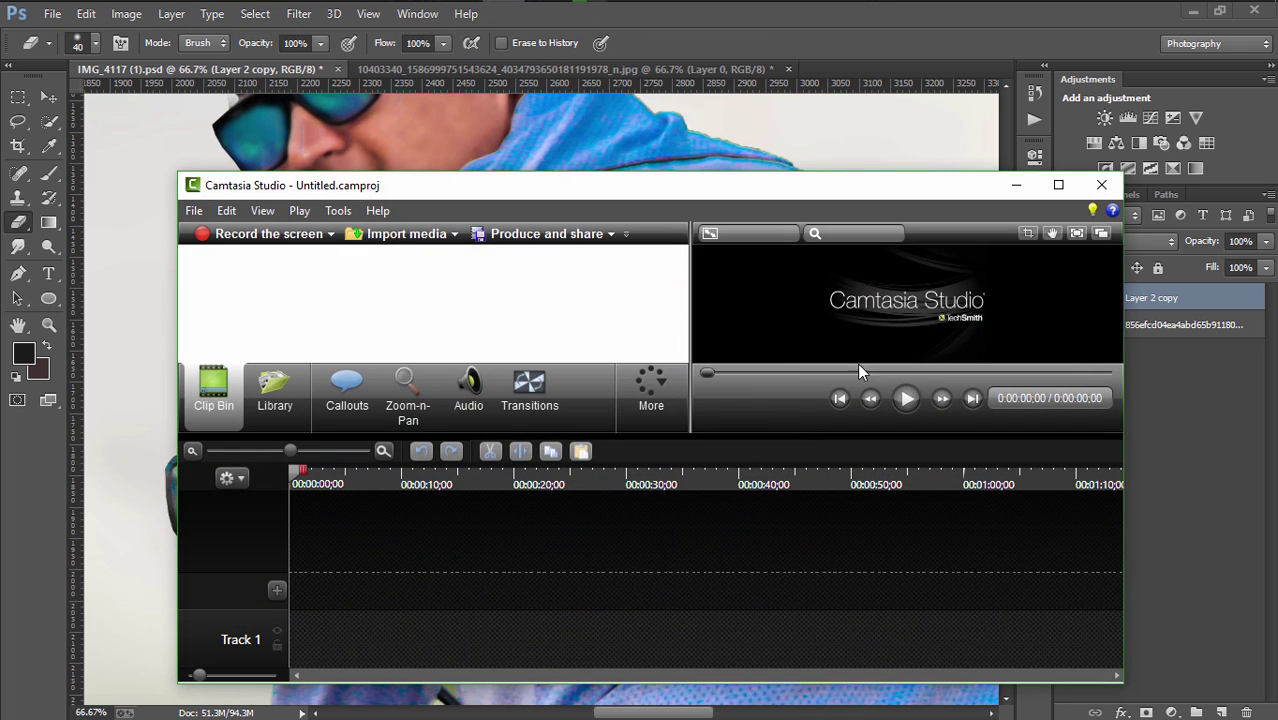
left_click(1015, 187)
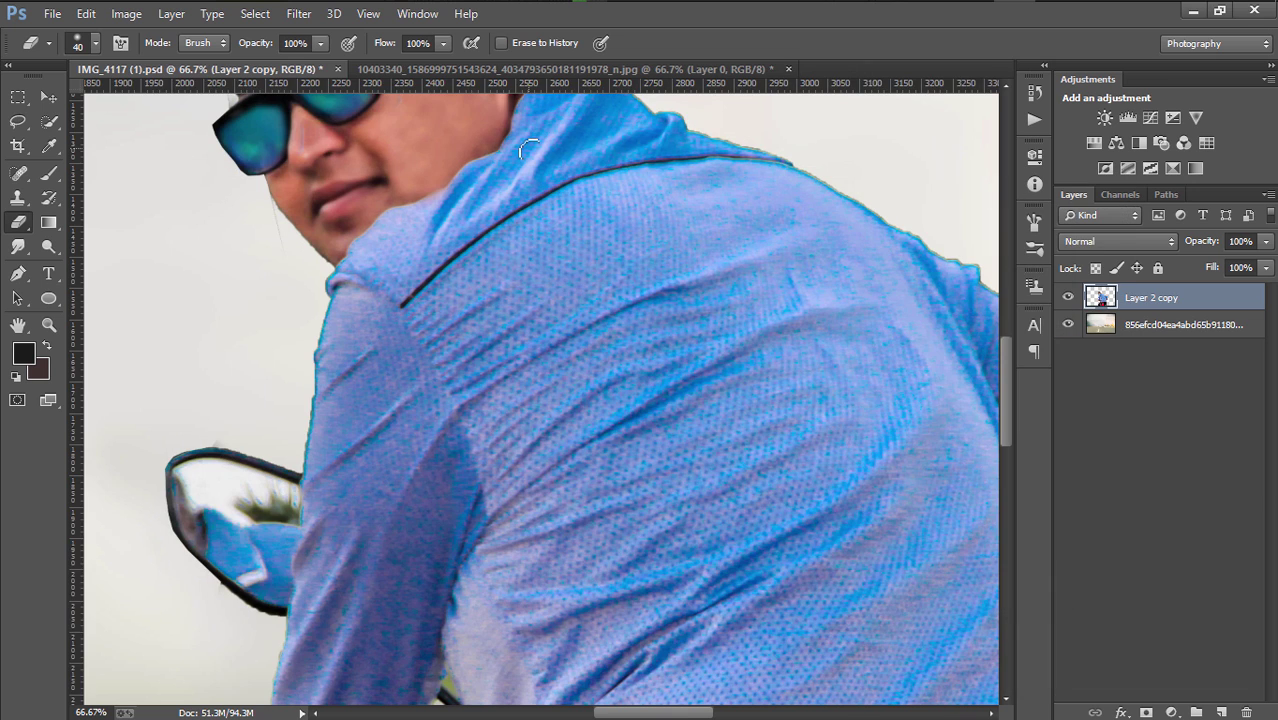
scroll(530, 148, "up", 1)
scroll(530, 148, "up", 2)
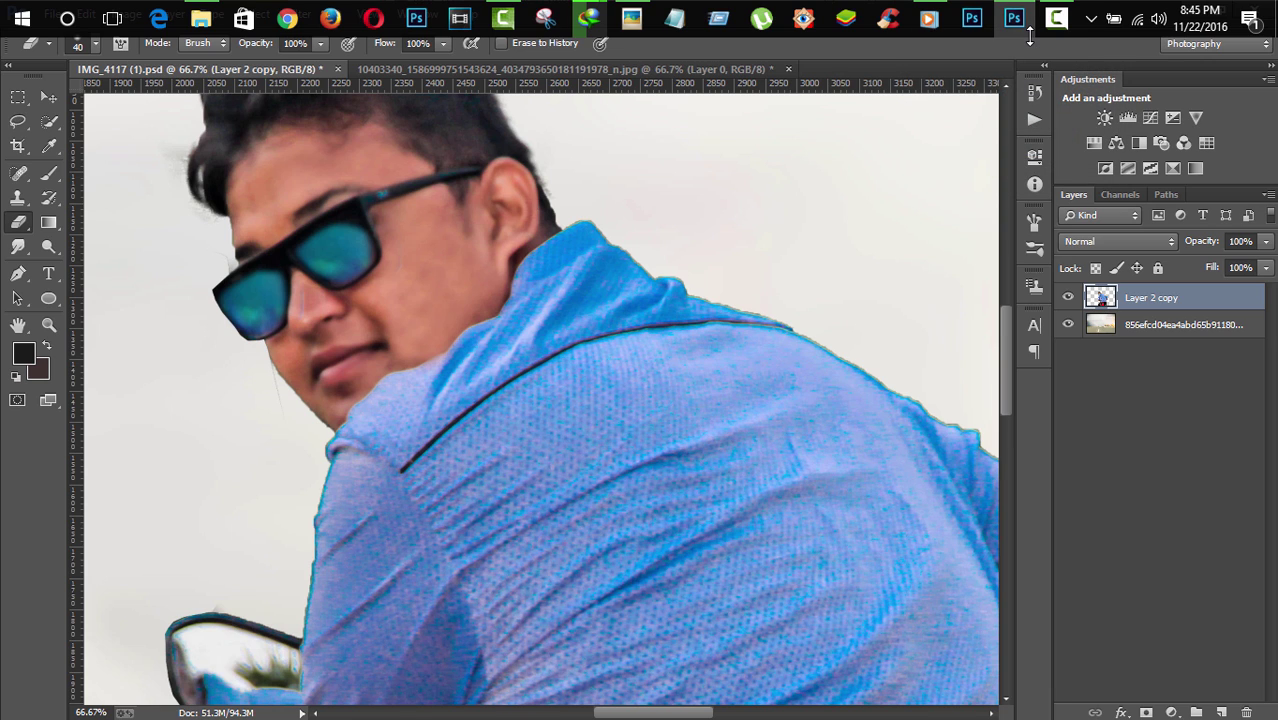
scroll(945, 257, "up", 3)
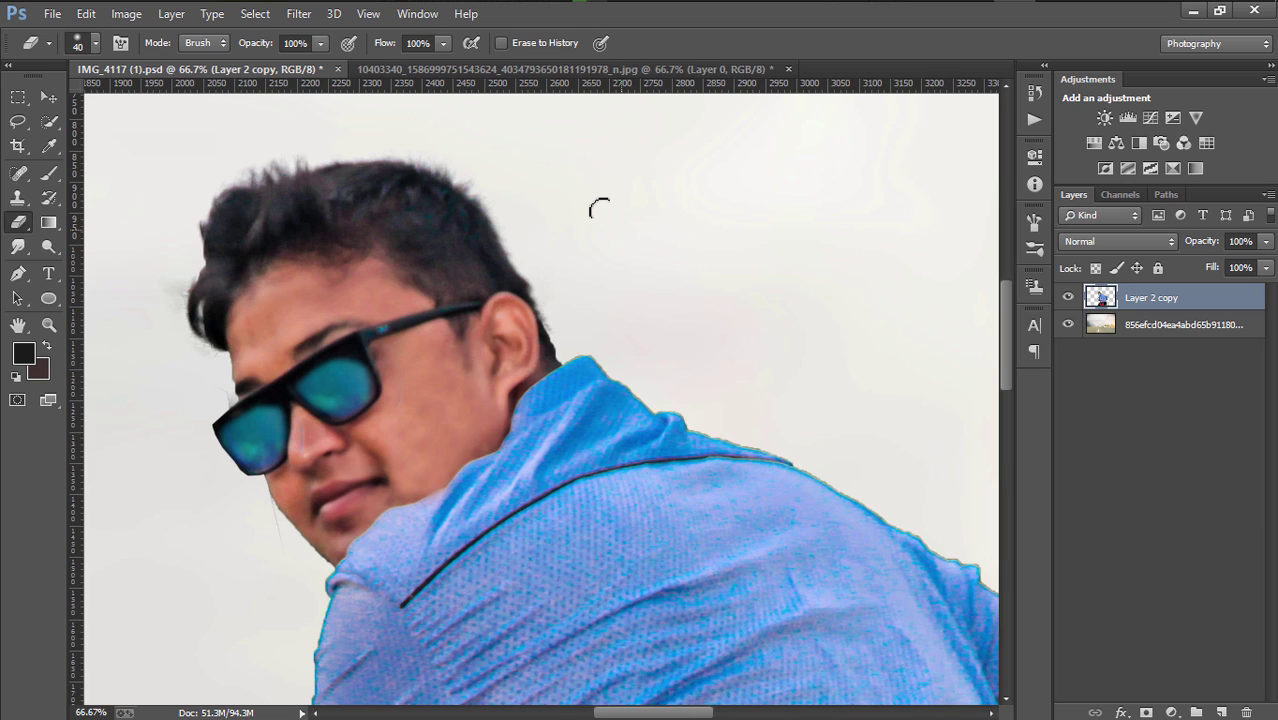
Merge the runway background with Layer 2 copy and zoom out to the full image
left_click(1163, 326)
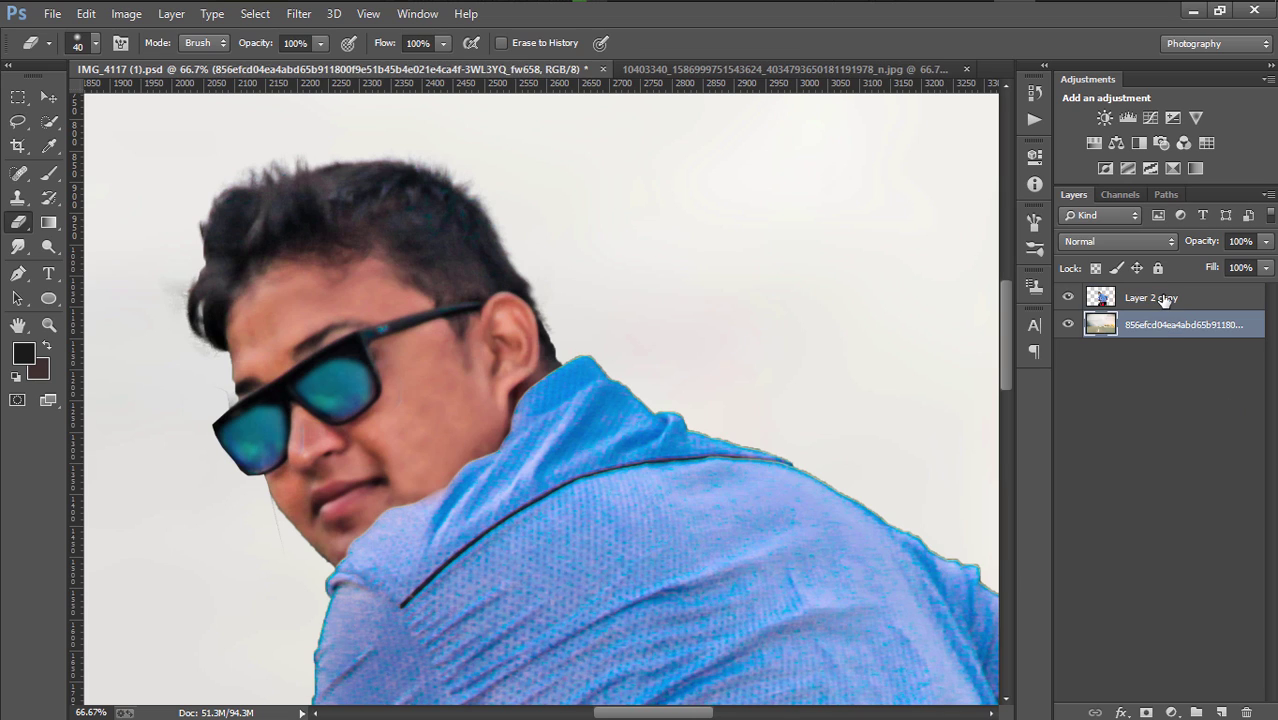
left_click(1170, 298)
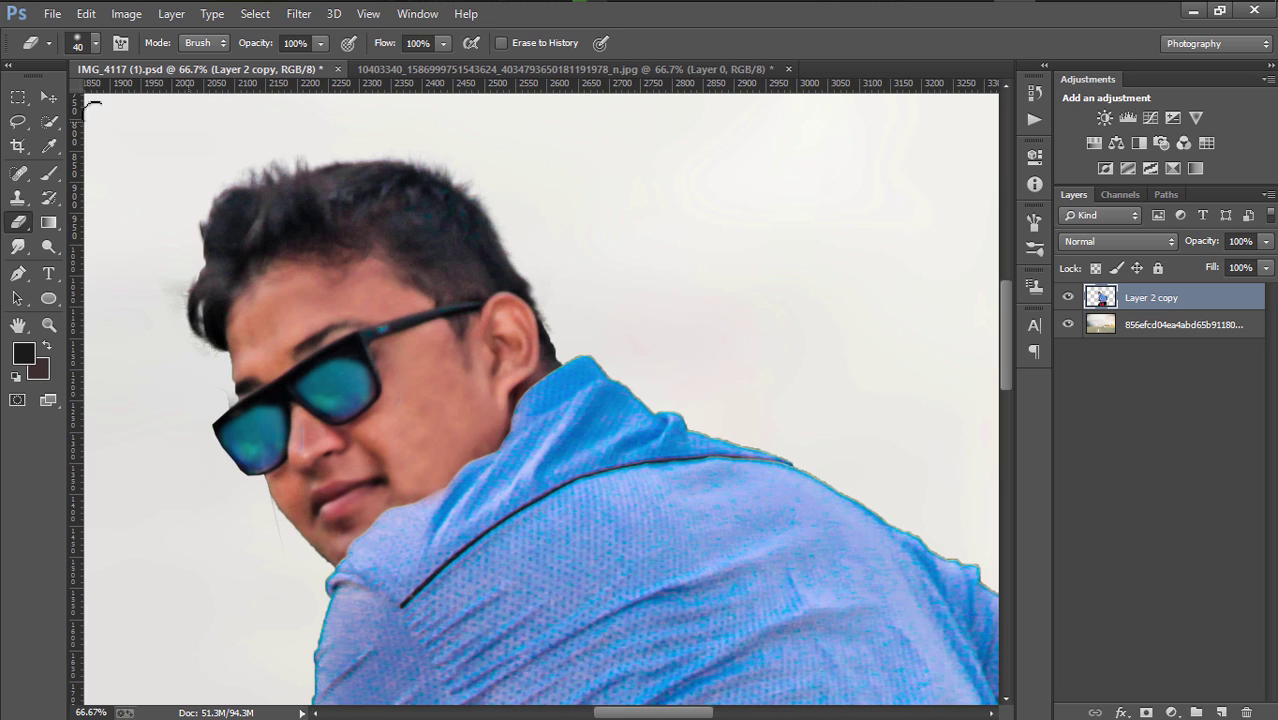
left_click(18, 246)
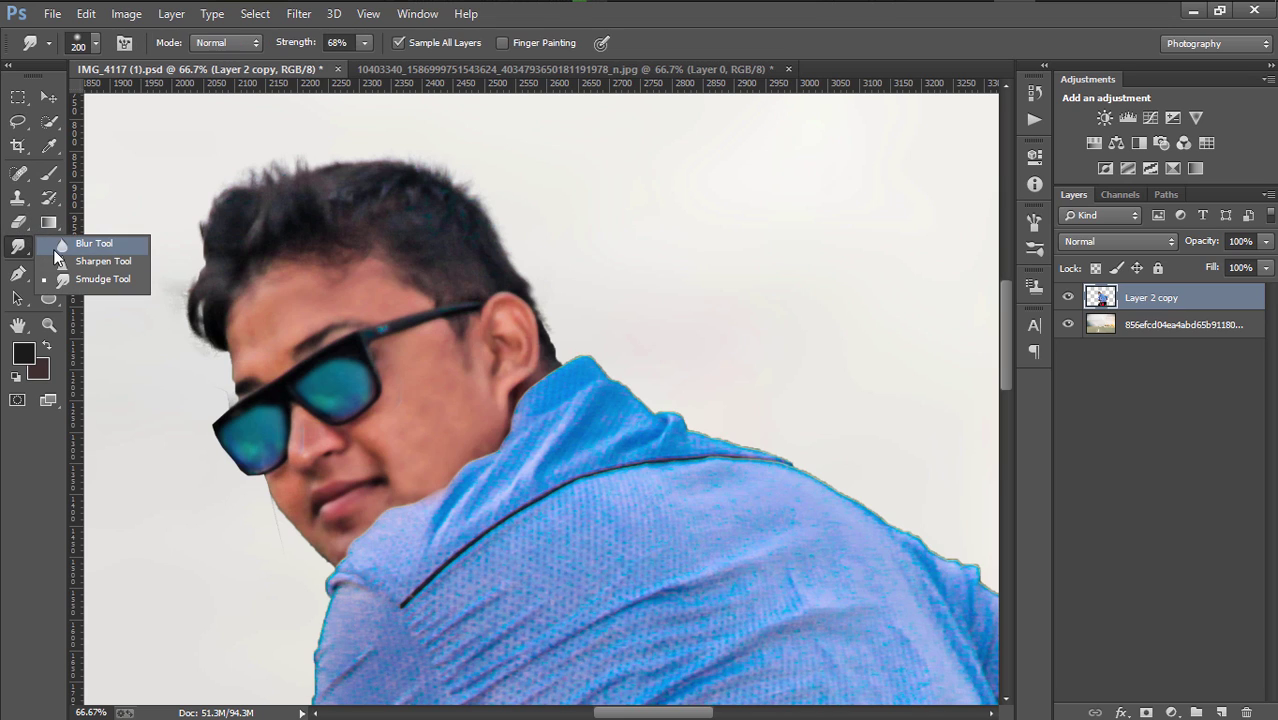
left_click(1153, 316)
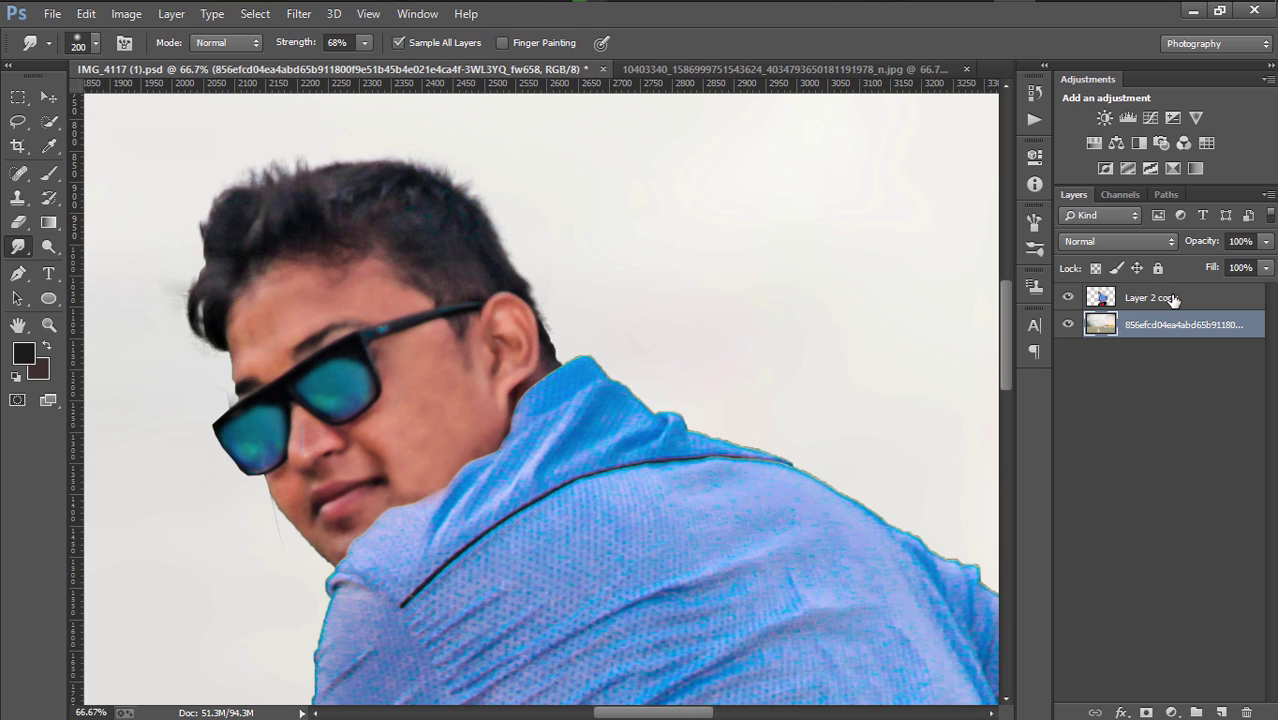
left_click(1175, 299, "shift")
key("e")
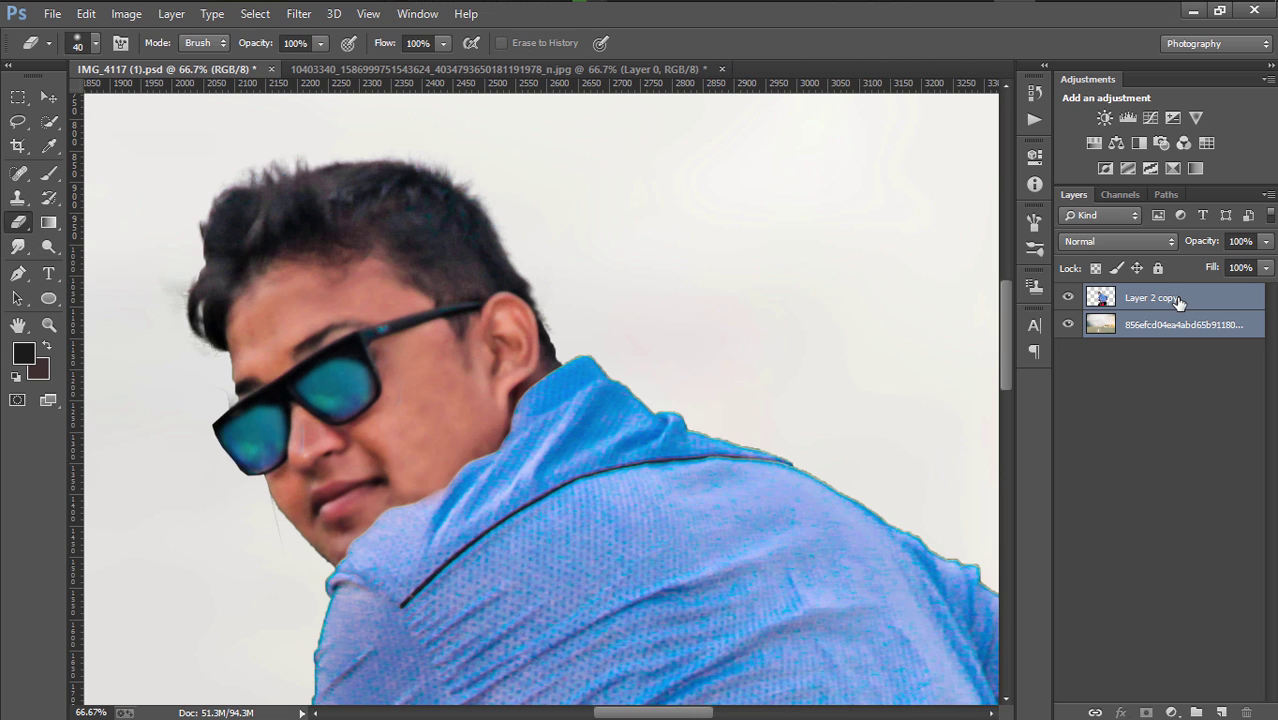
key("ctrl+e")
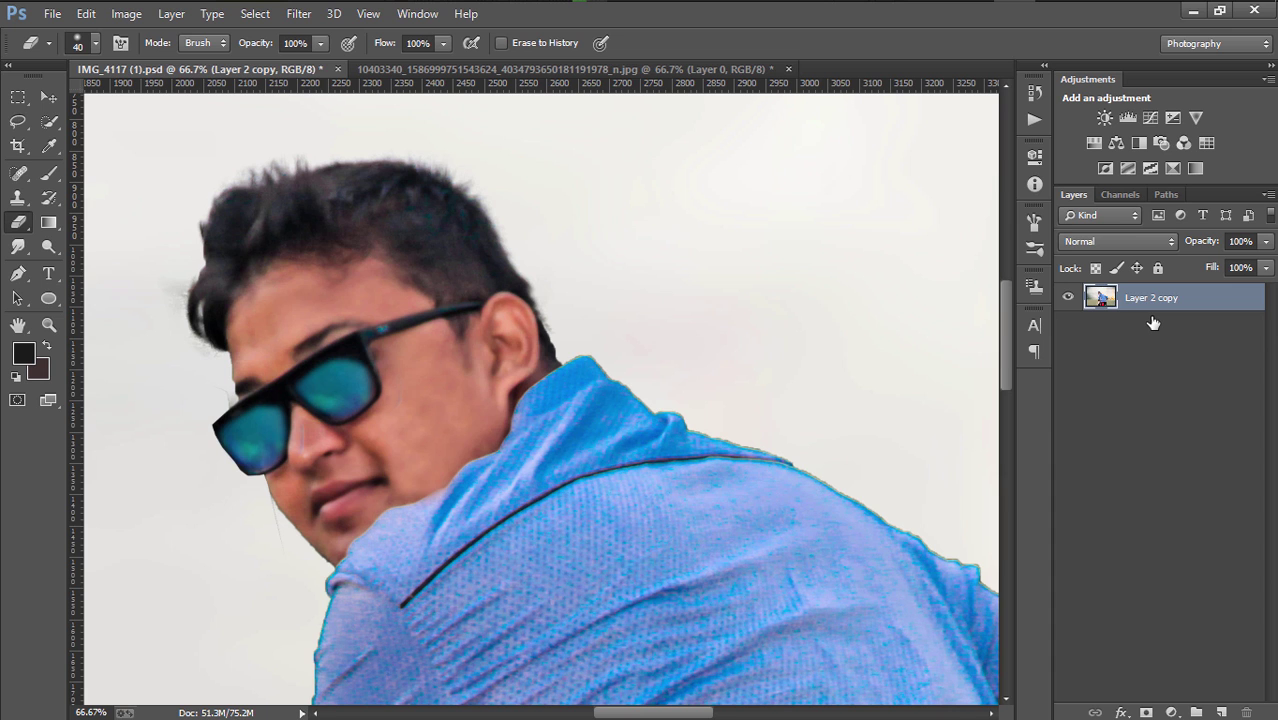
key("ctrl+minus")
key("ctrl+minus")
key("ctrl+minus")
key("ctrl+minus")
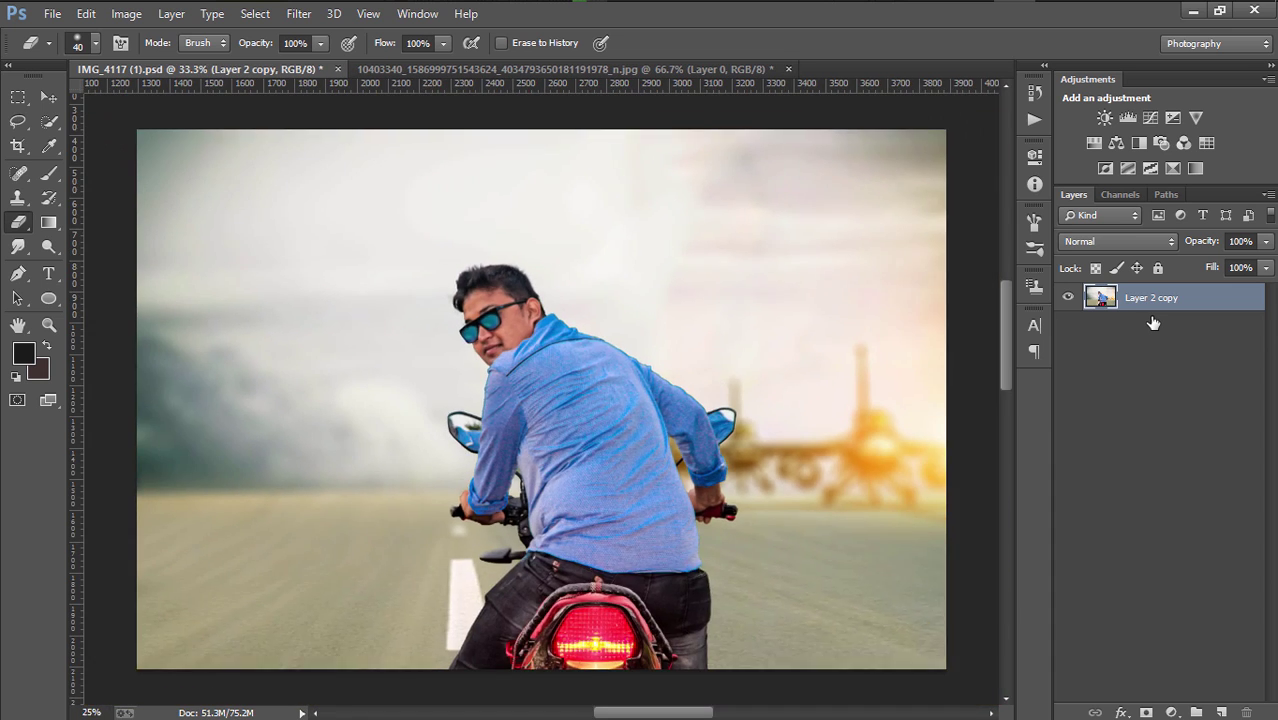
key("ctrl+minus")
key("c")
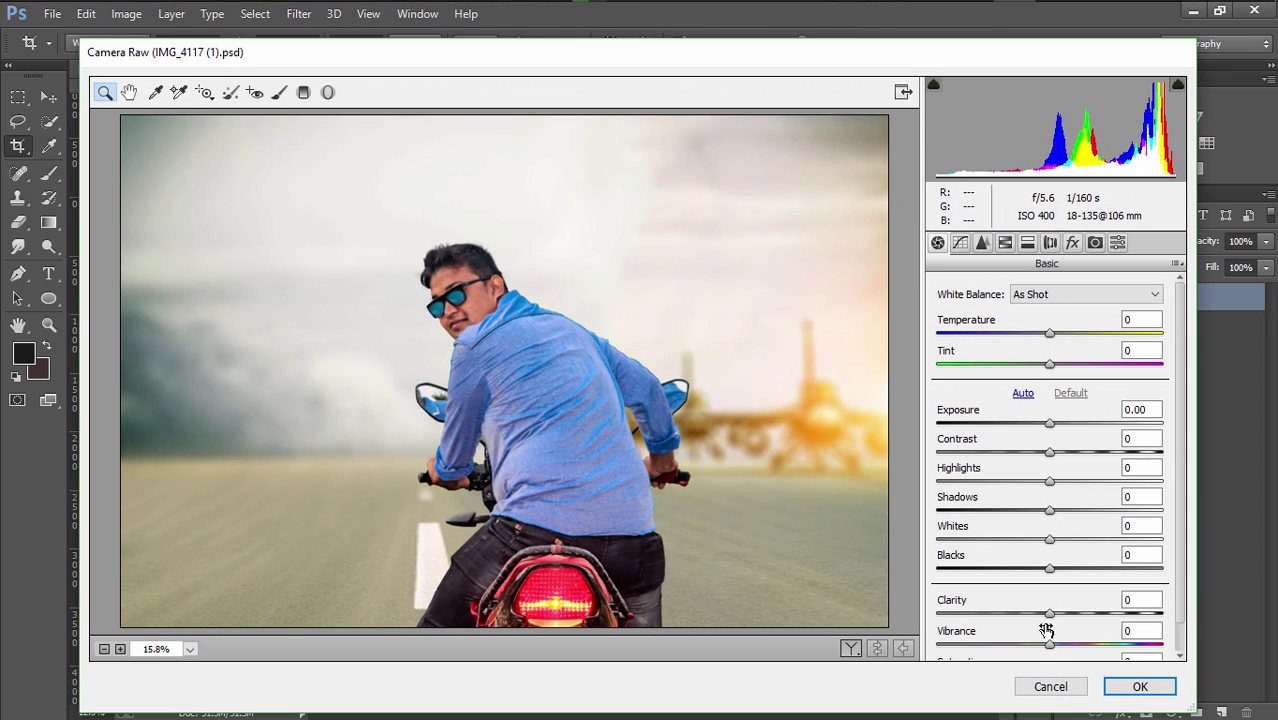
In Camera Raw set Contrast +10, Shadows -3, Blacks -39, Clarity -10, Saturation +4, and Luminance noise reduction 38
left_click_drag(1050, 612, 990, 612)
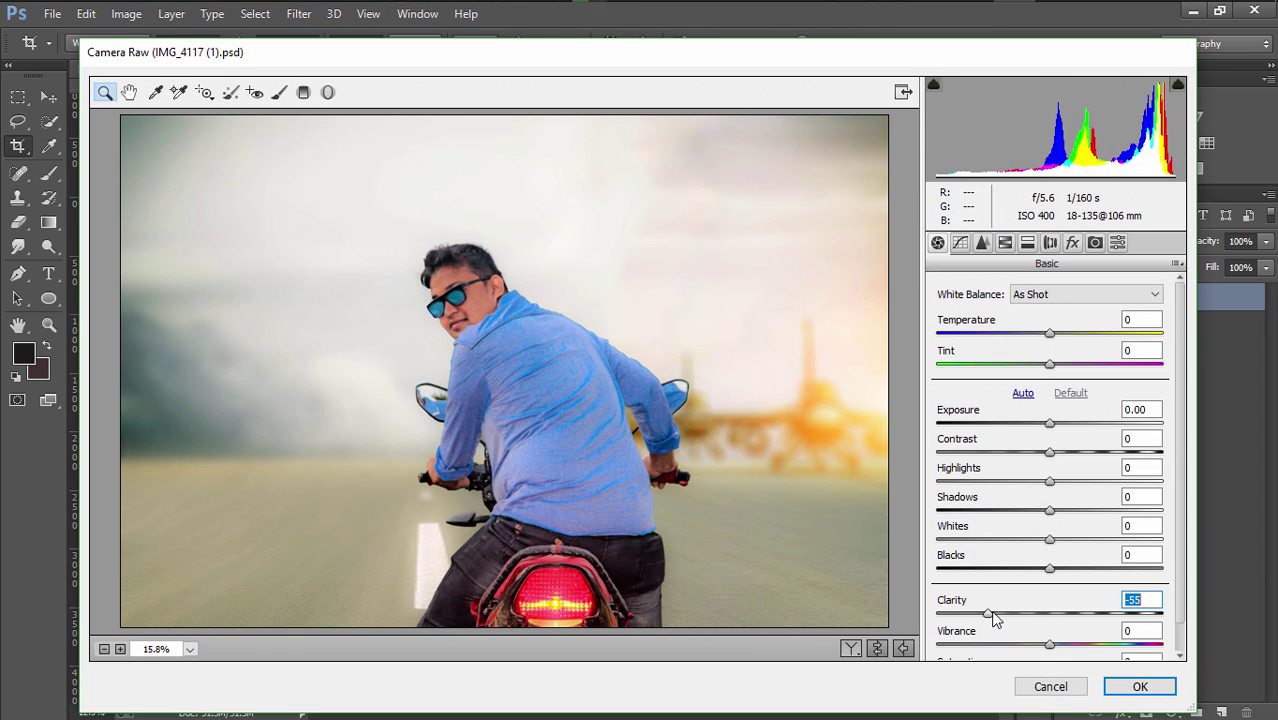
scroll(1020, 630, "down", 1)
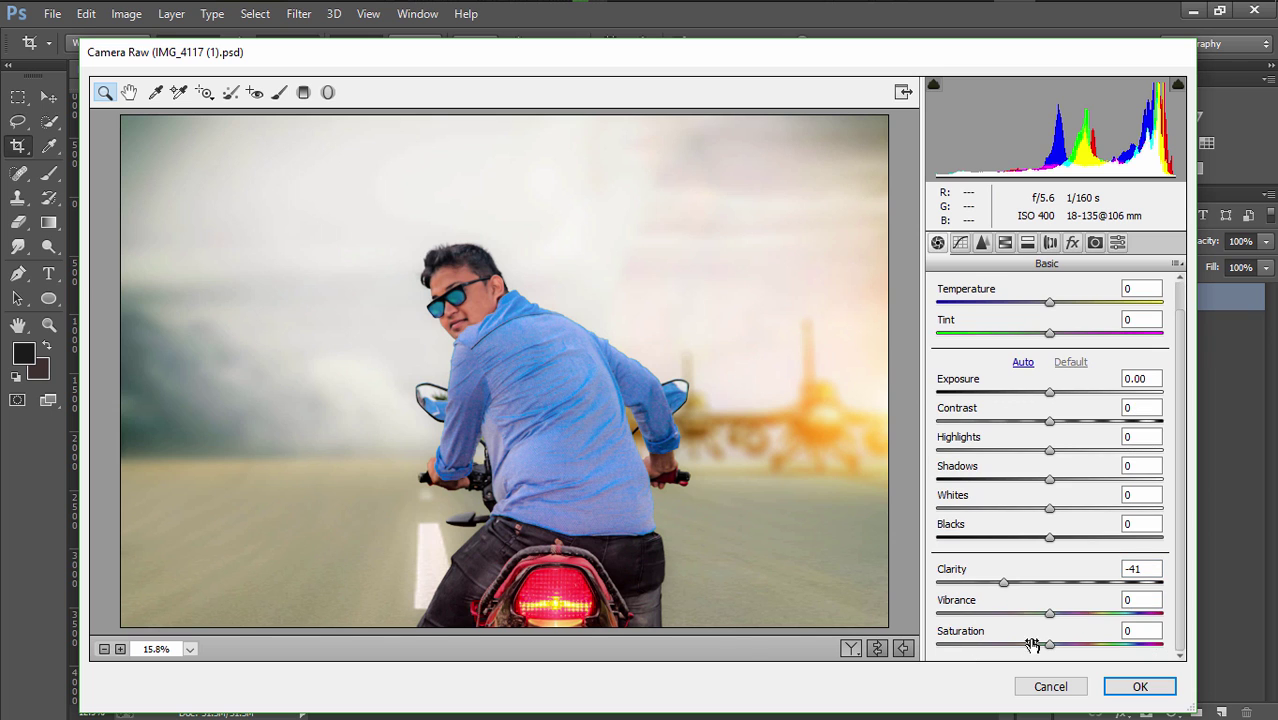
left_click_drag(1049, 644, 1058, 644)
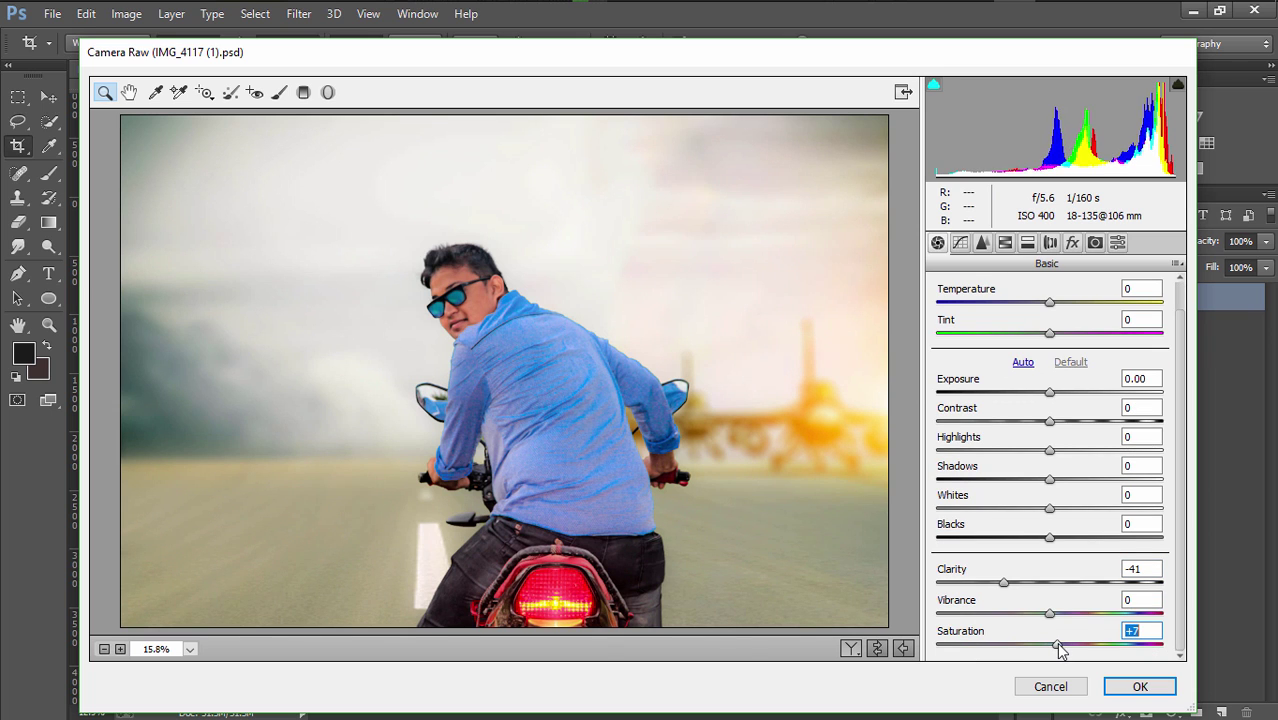
mouse_move(1049, 538)
left_mouse_down()
mouse_move(970, 540)
mouse_move(1005, 540)
left_mouse_up()
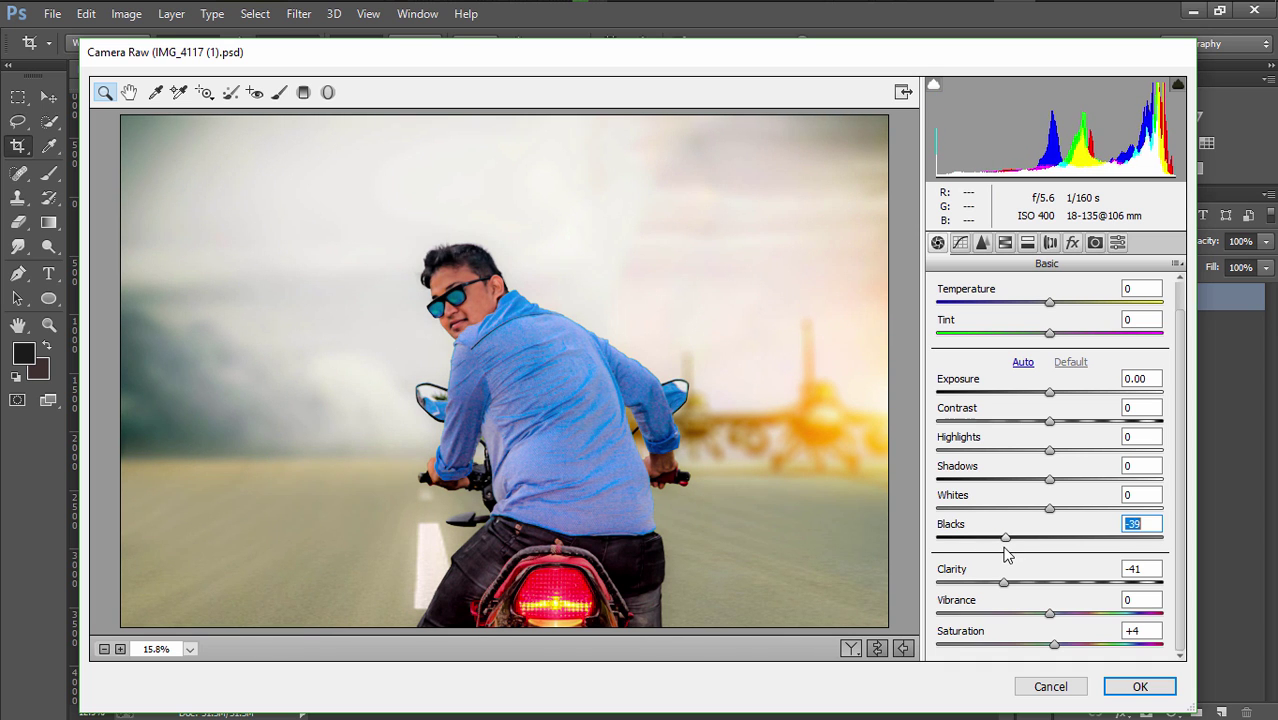
mouse_move(1049, 479)
left_mouse_down()
mouse_move(1021, 479)
mouse_move(1073, 479)
mouse_move(1047, 483)
left_mouse_up()
left_click_drag(1004, 582, 1045, 591)
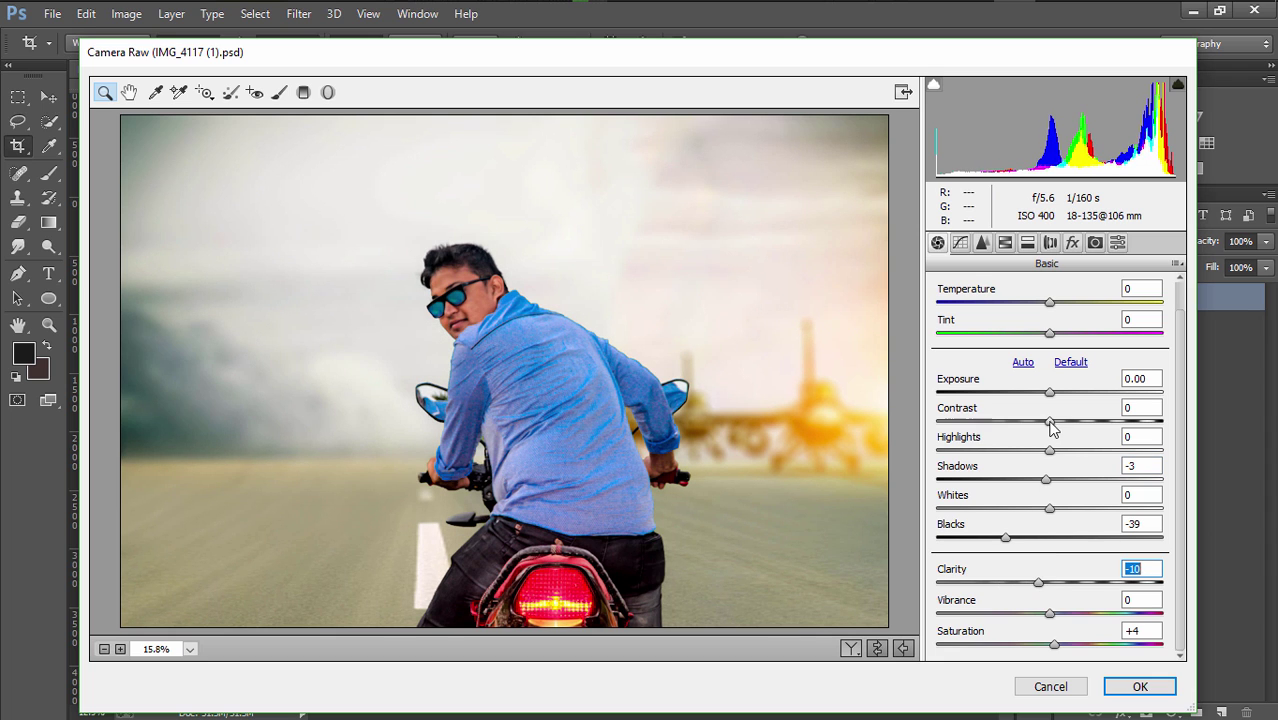
mouse_move(1052, 427)
left_mouse_down()
mouse_move(1027, 428)
mouse_move(1064, 428)
left_mouse_up()
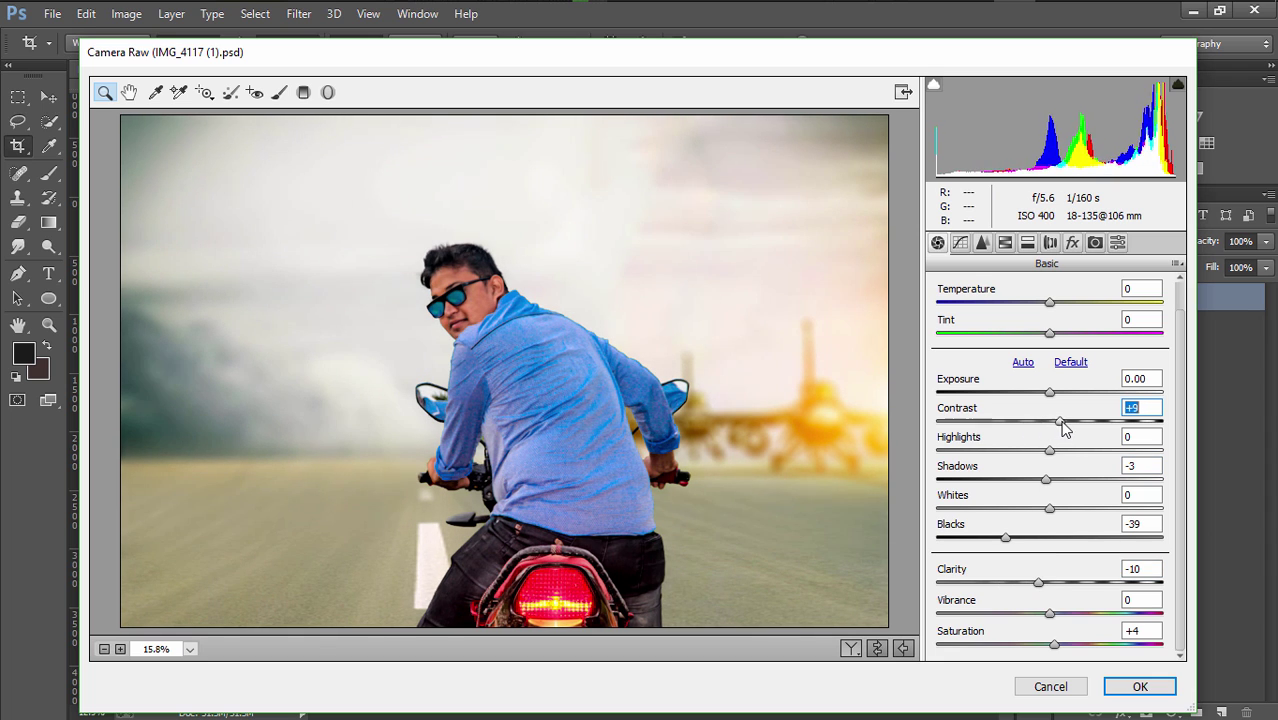
left_click(983, 243)
left_click_drag(950, 469, 1025, 482)
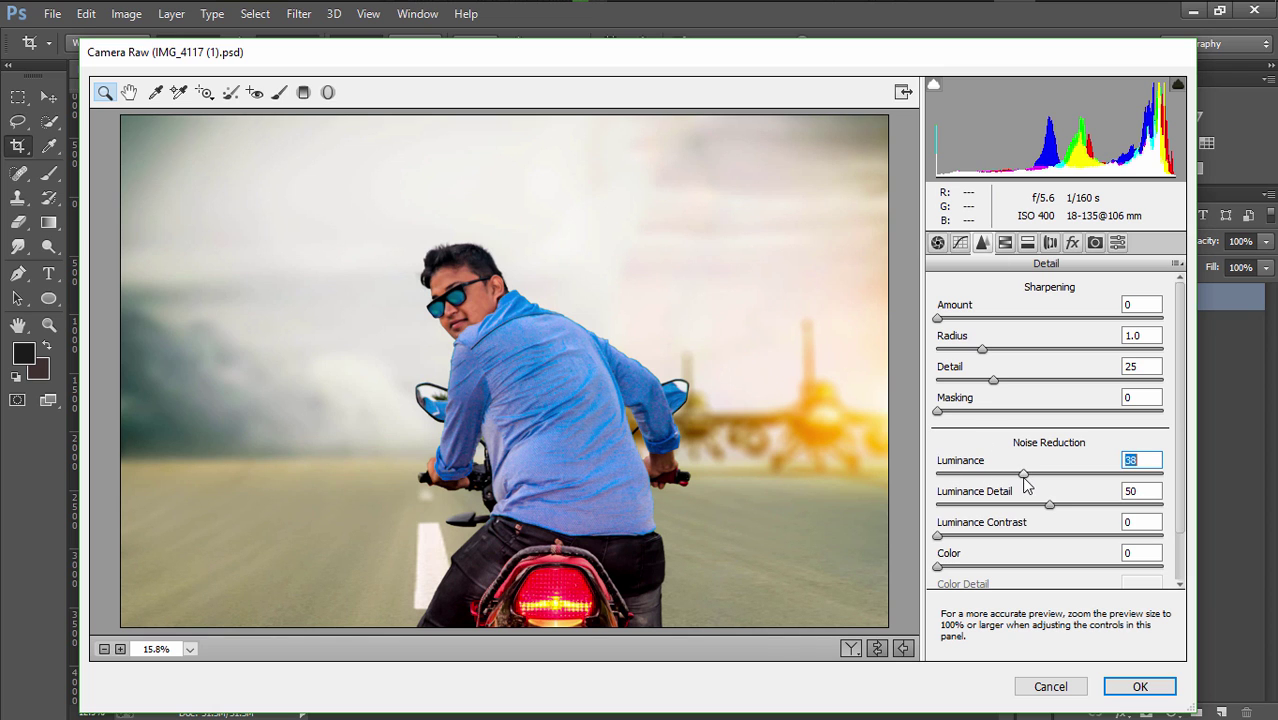
Raise the Oranges luminance in the HSL panel
left_click(1006, 243)
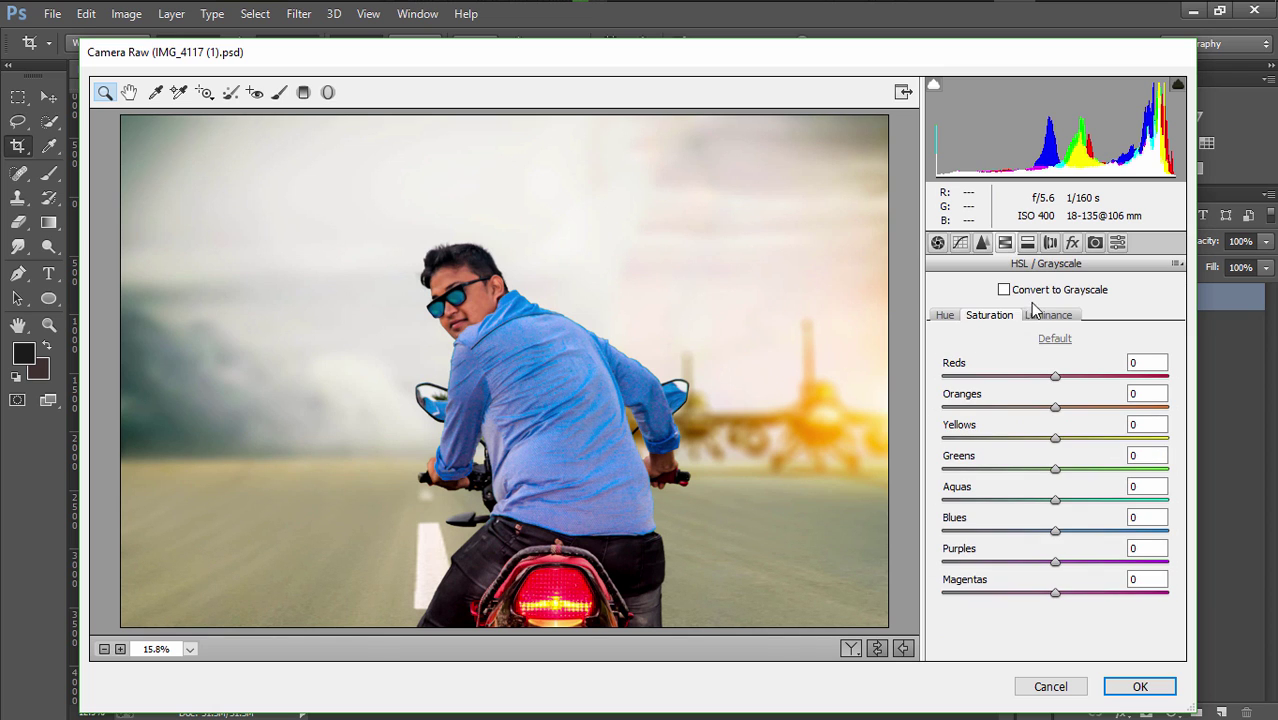
left_click(1048, 315)
left_click_drag(1056, 408, 1085, 416)
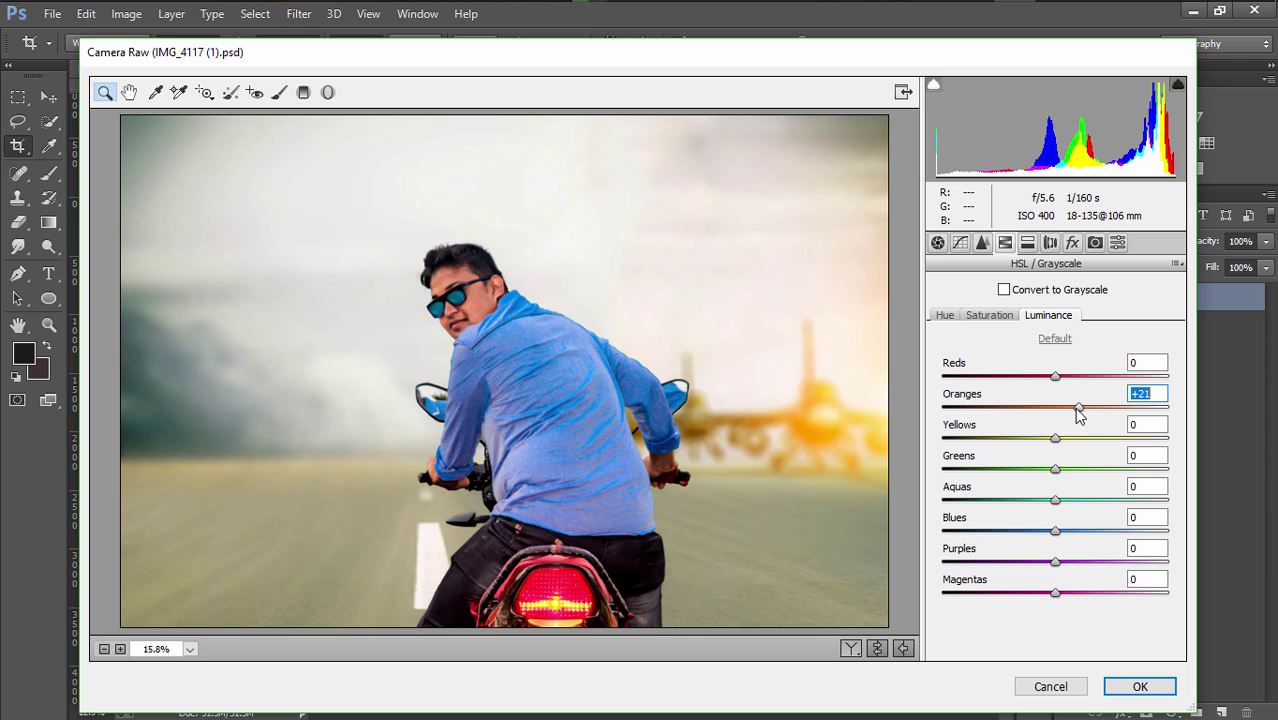
Darken the bottom half with a -2.90 exposure graduated filter and apply the Camera Raw edits
left_click(304, 93)
left_click_drag(549, 628, 549, 355)
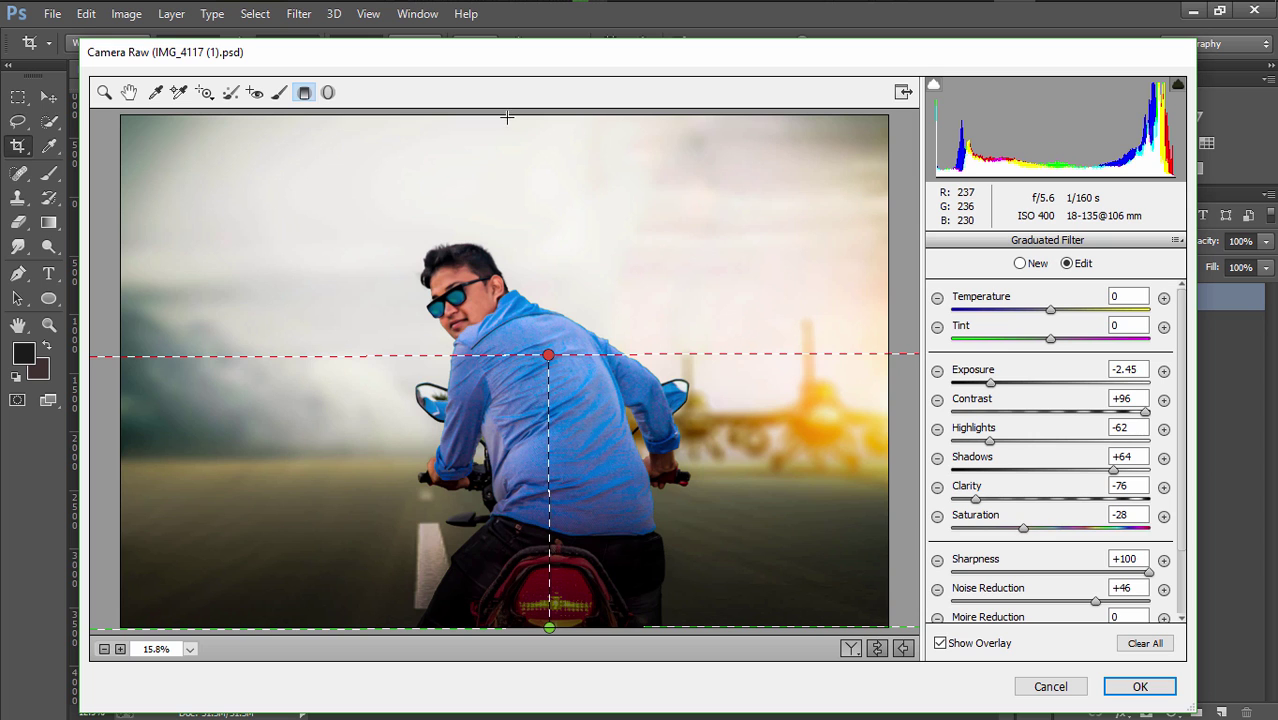
left_click(981, 385)
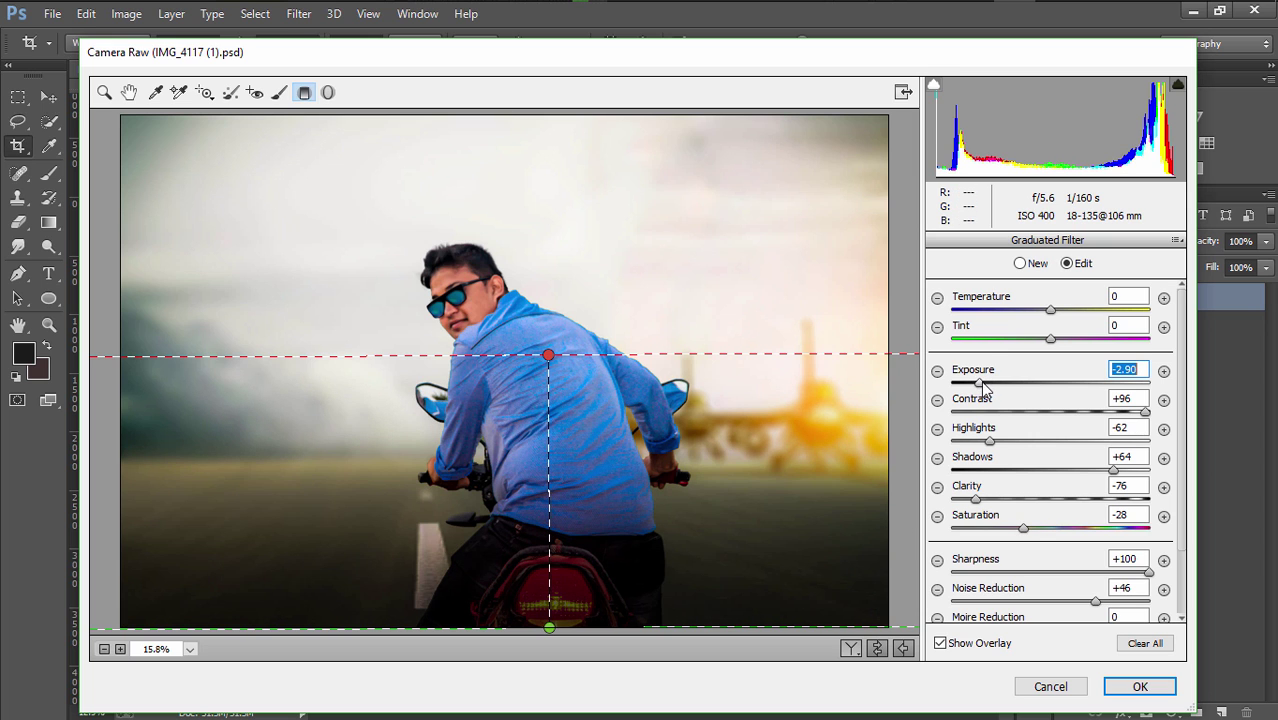
left_click(1122, 688)
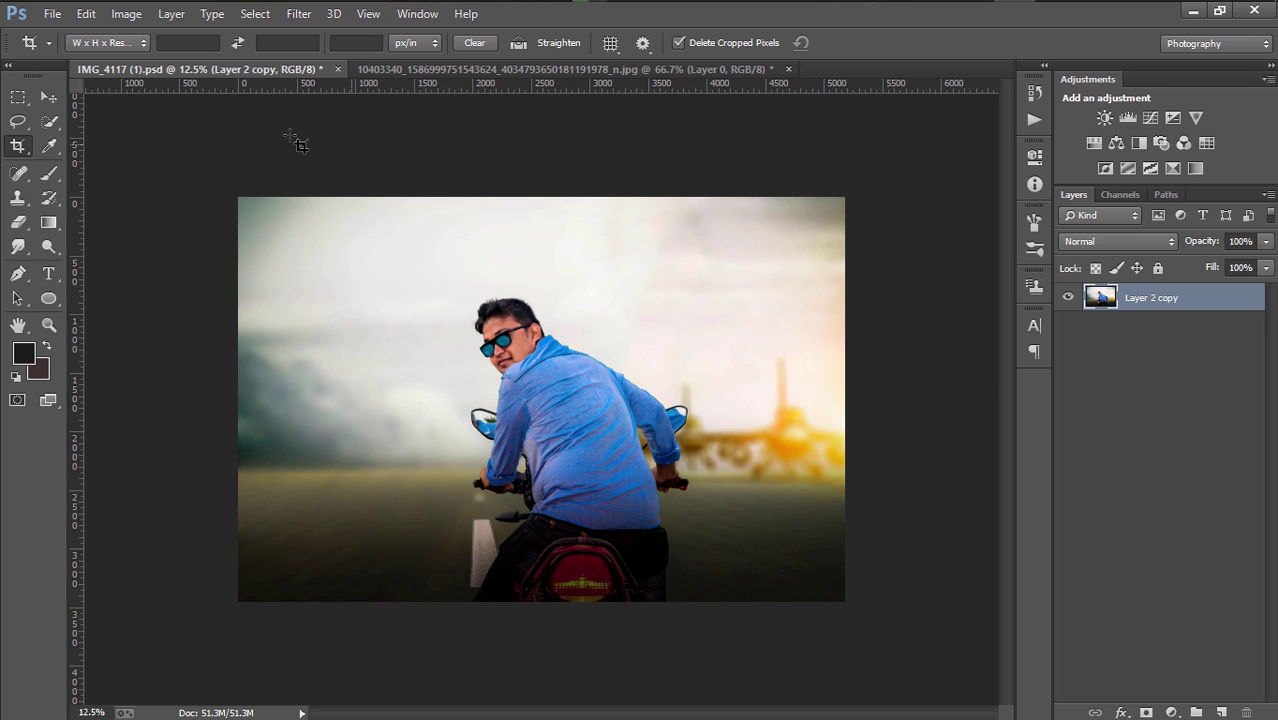
Zoom in, duplicate the rider layer, and set up the Smudge tool with a 50 px bristle tip
key("ctrl+plus")
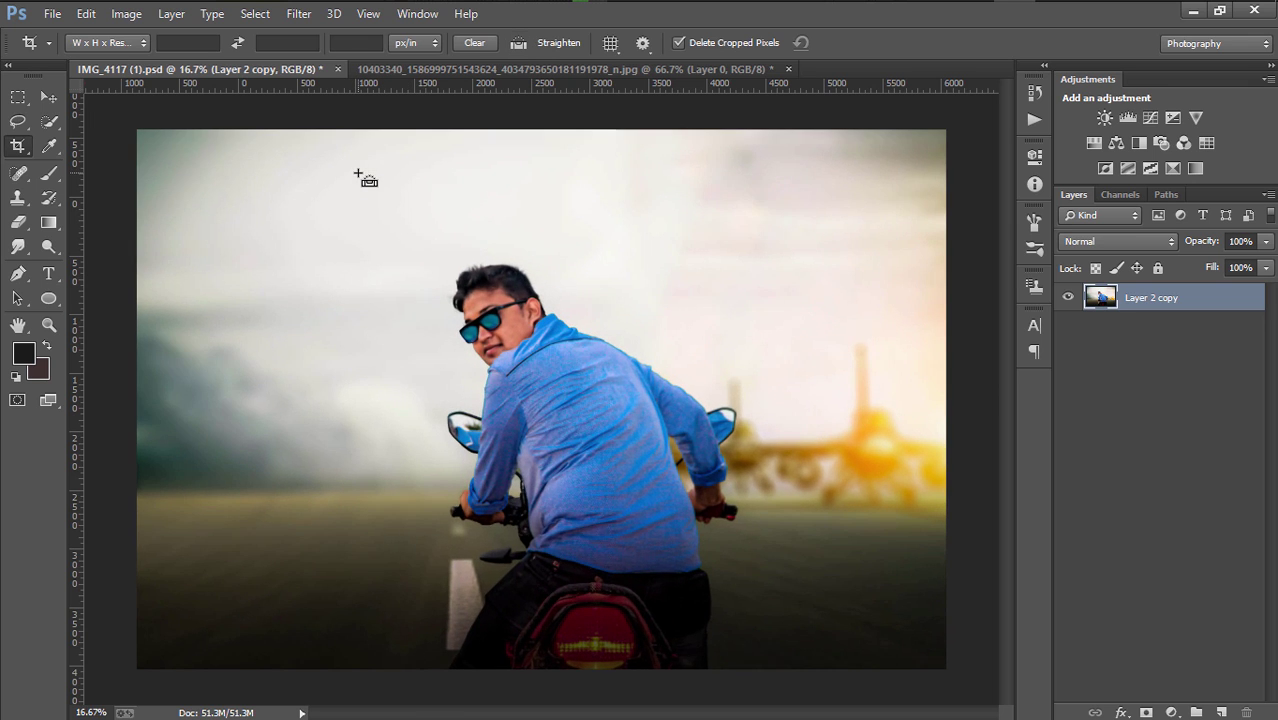
key("ctrl+plus")
key("ctrl+plus")
key("ctrl+plus")
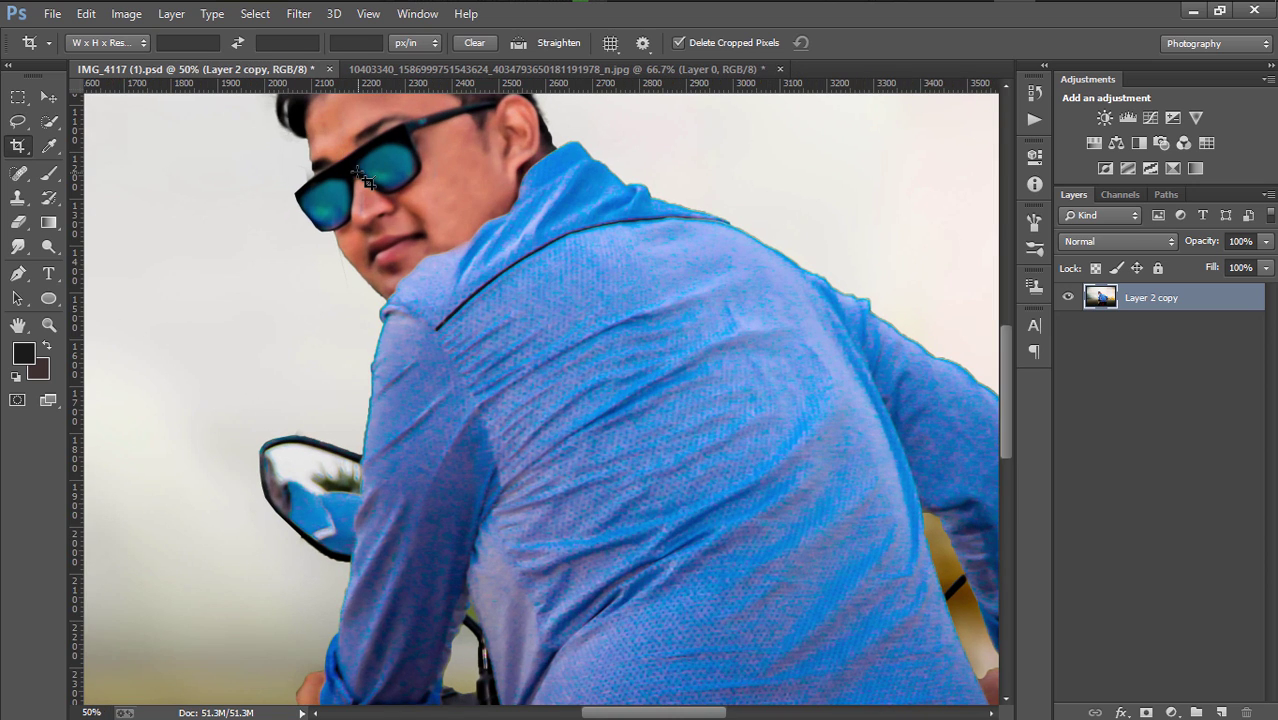
scroll(280, 340, "up", 3)
scroll(320, 455, "up", 2)
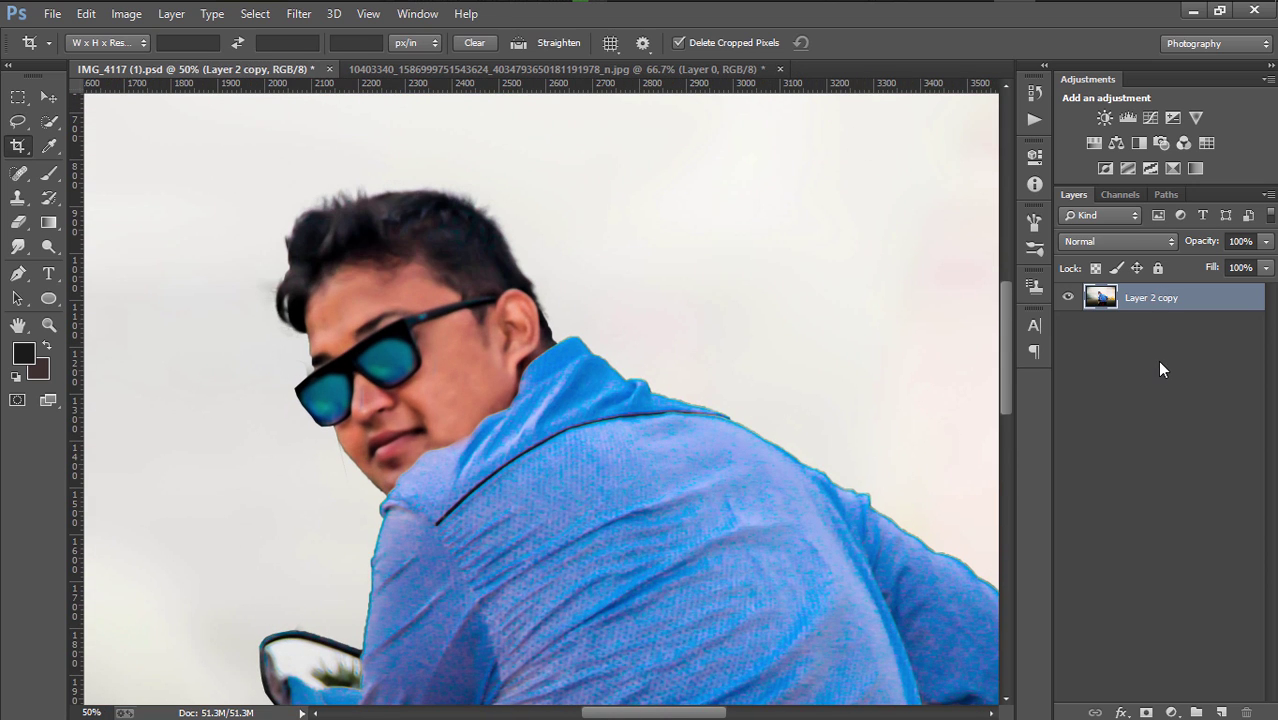
key("ctrl+j")
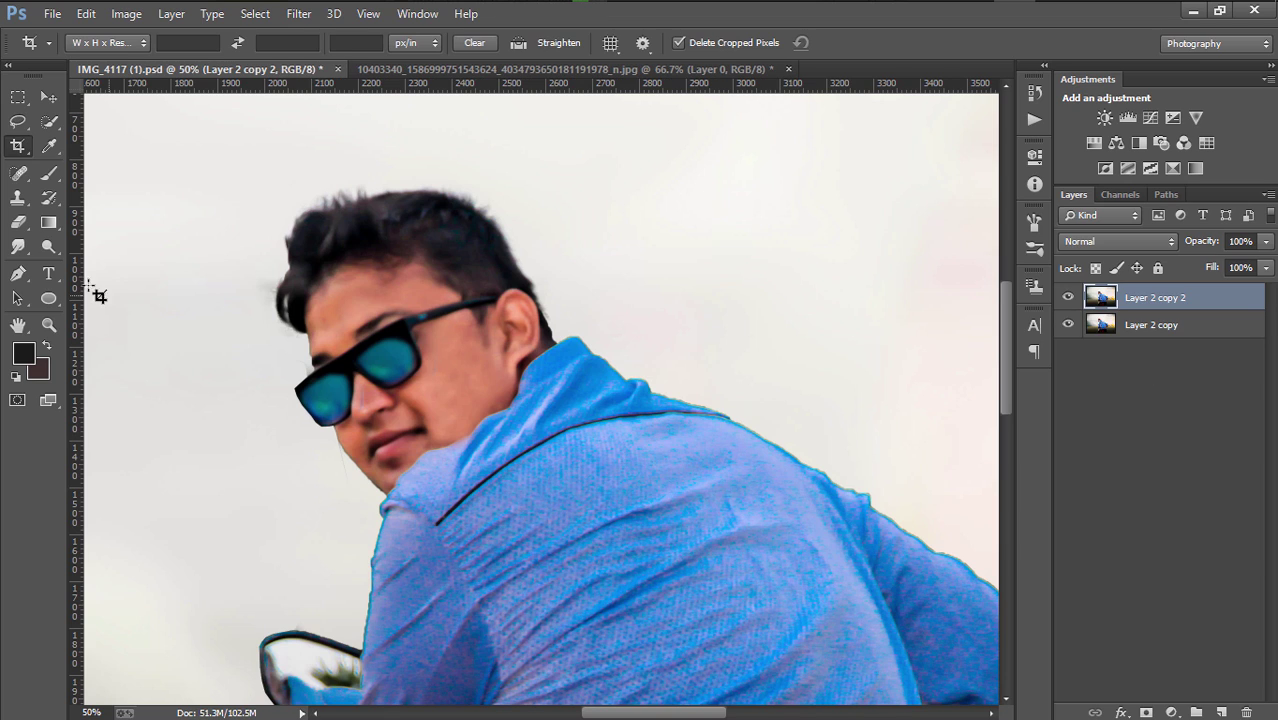
left_click(18, 247)
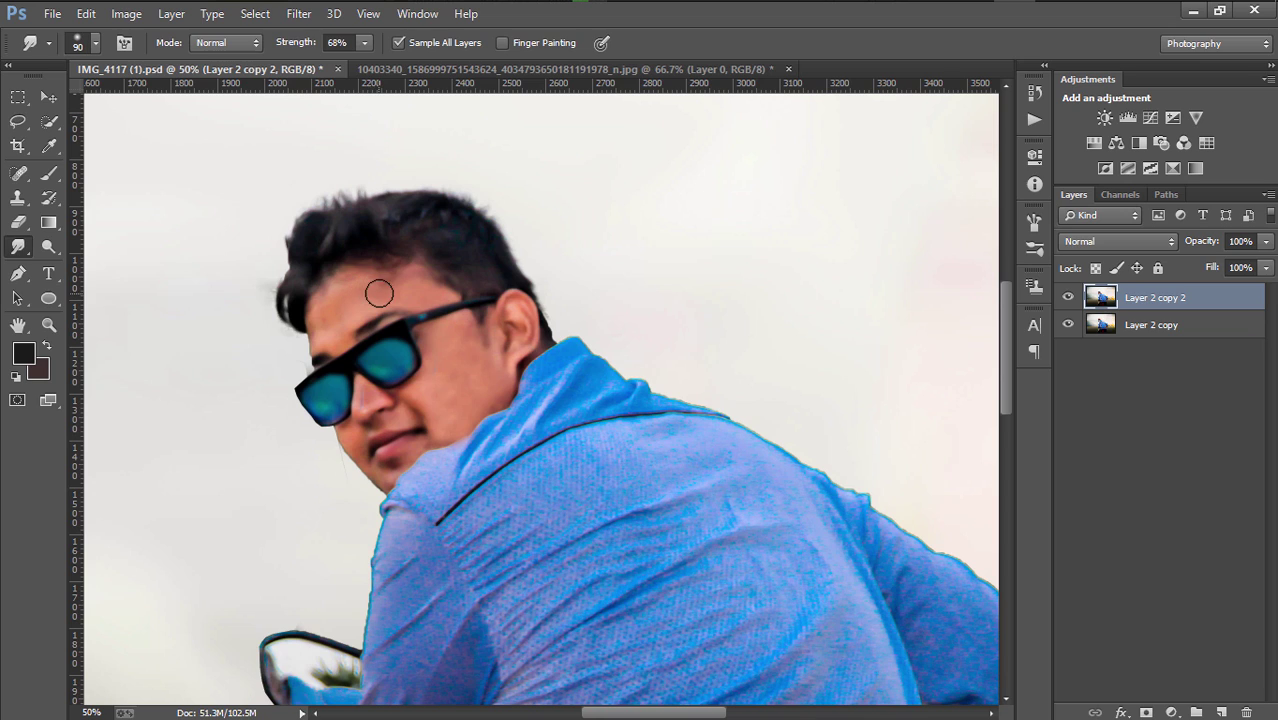
key("bracketleft")
key("bracketleft")
key("bracketleft")
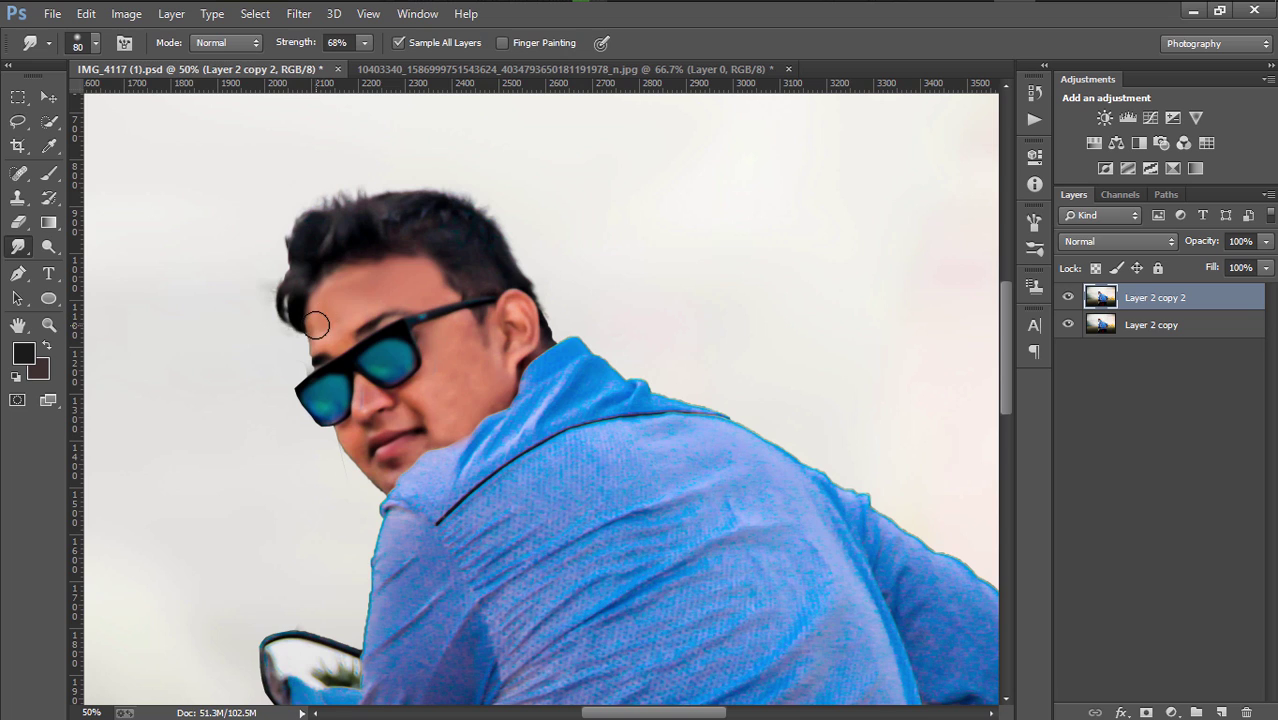
left_click(90, 43)
double_click(279, 187)
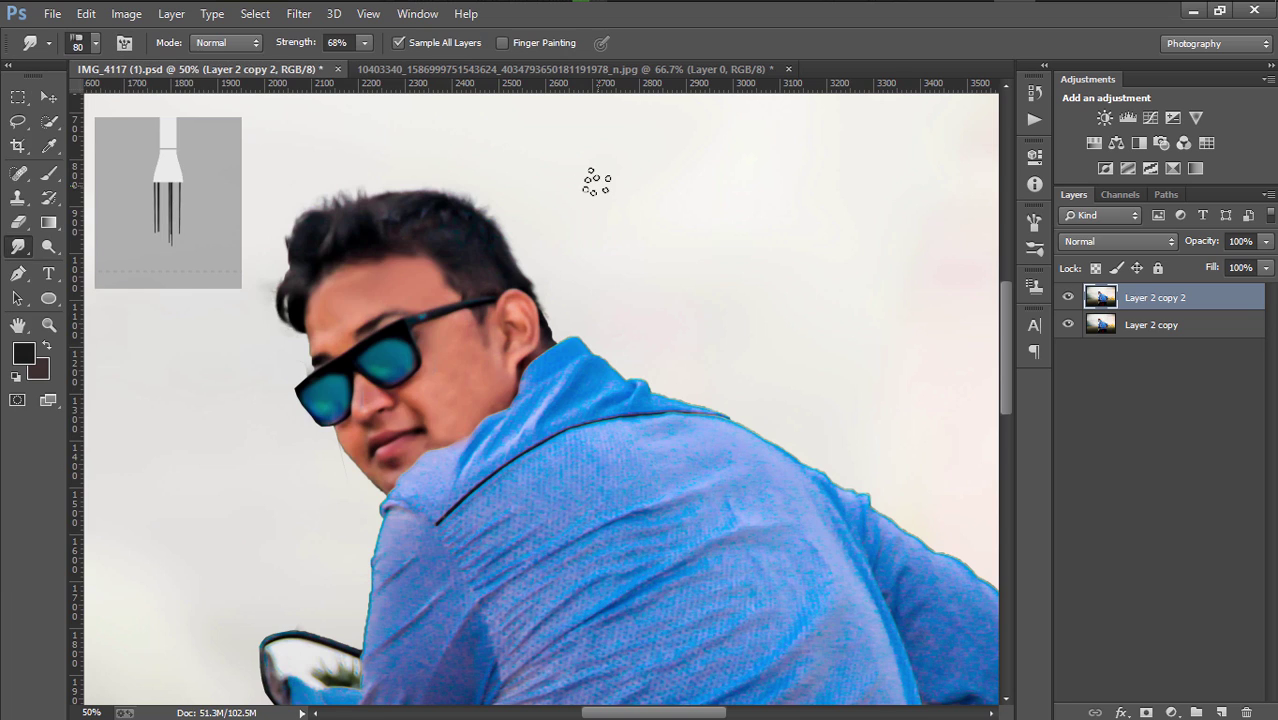
key("bracketleft")
key("bracketleft")
key("bracketleft")
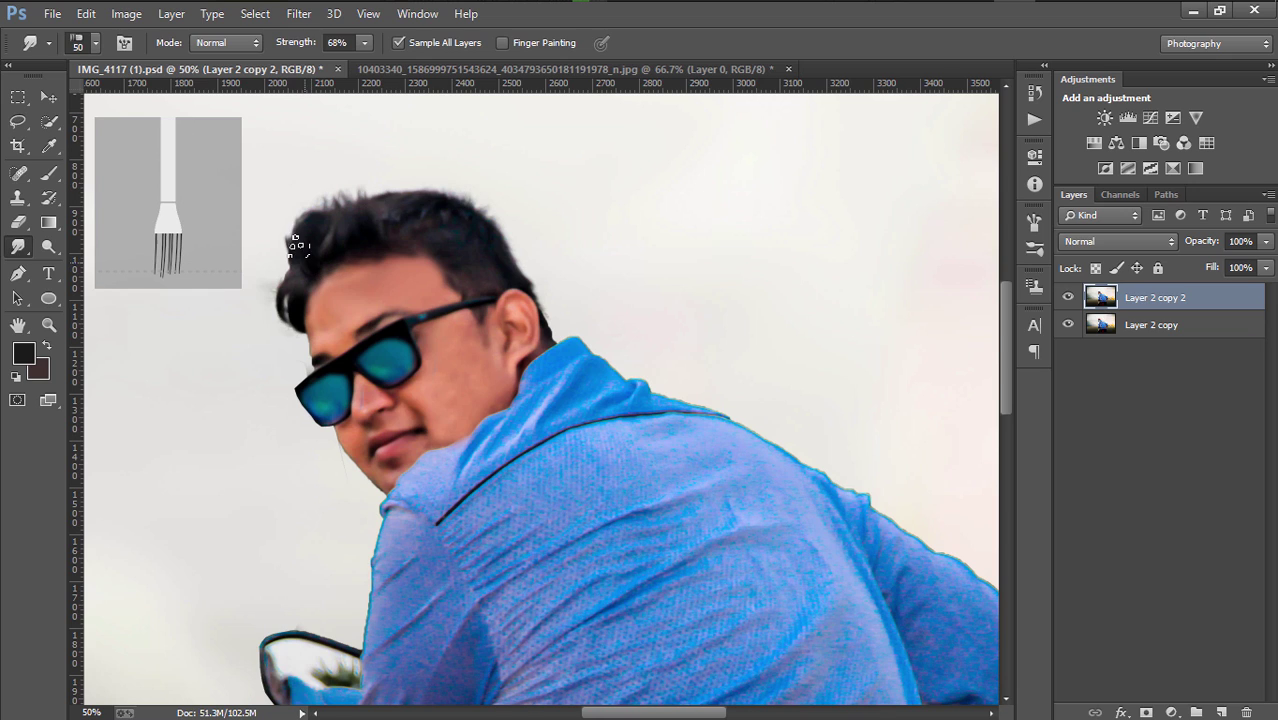
Smudge the hair at the top-left and crown upward into spikes
left_click_drag(308, 262, 283, 194)
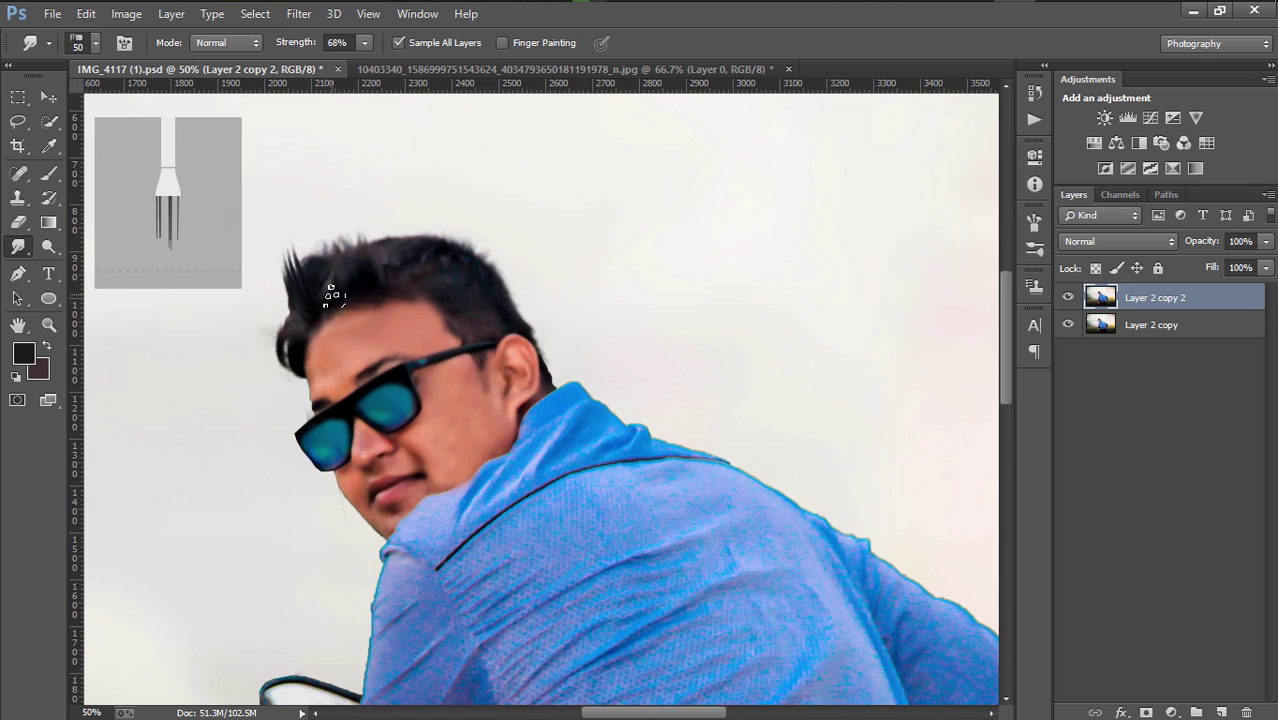
left_click_drag(312, 288, 296, 222)
left_click_drag(307, 290, 292, 228)
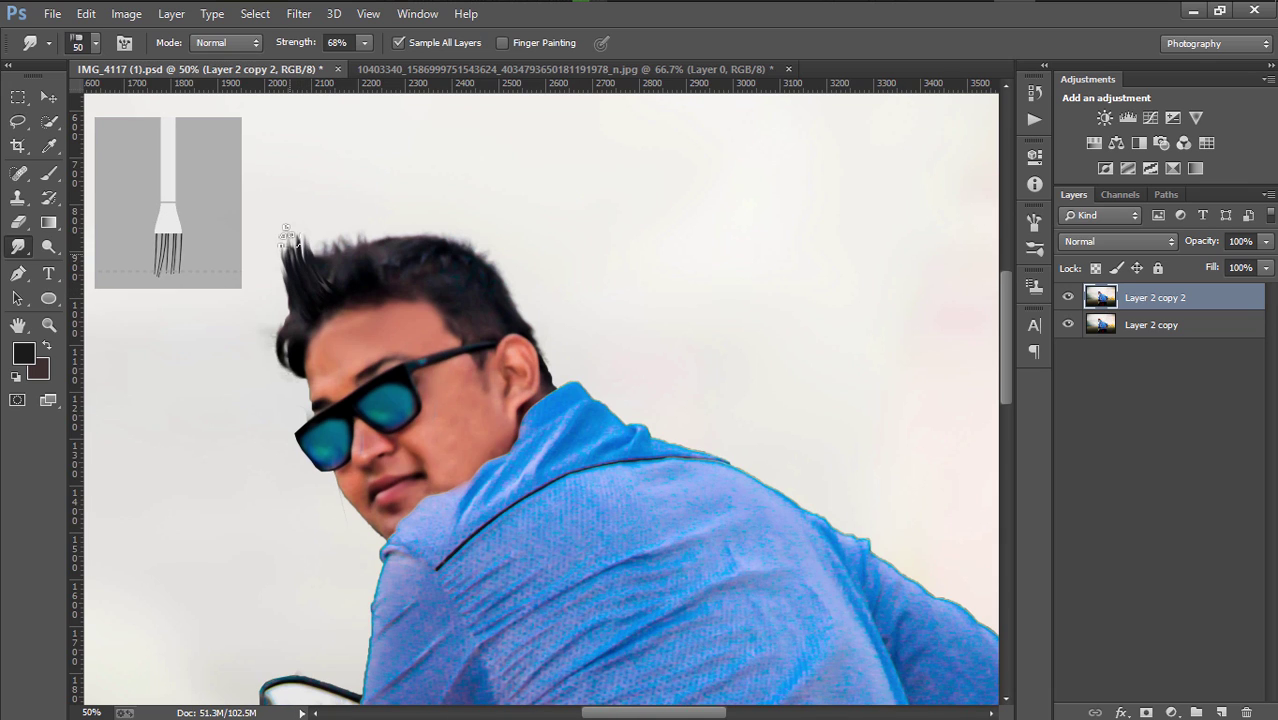
left_click_drag(345, 287, 310, 215)
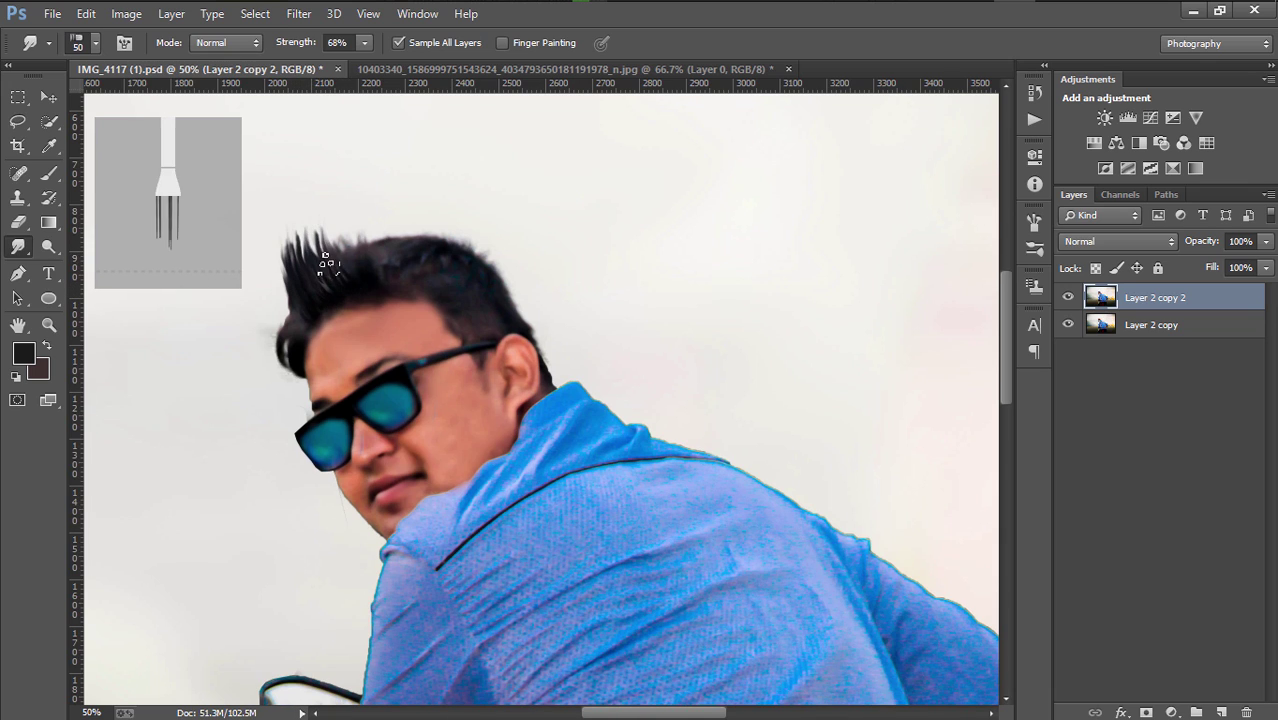
left_click_drag(324, 268, 306, 213)
left_click_drag(350, 270, 326, 222)
left_click_drag(390, 272, 360, 205)
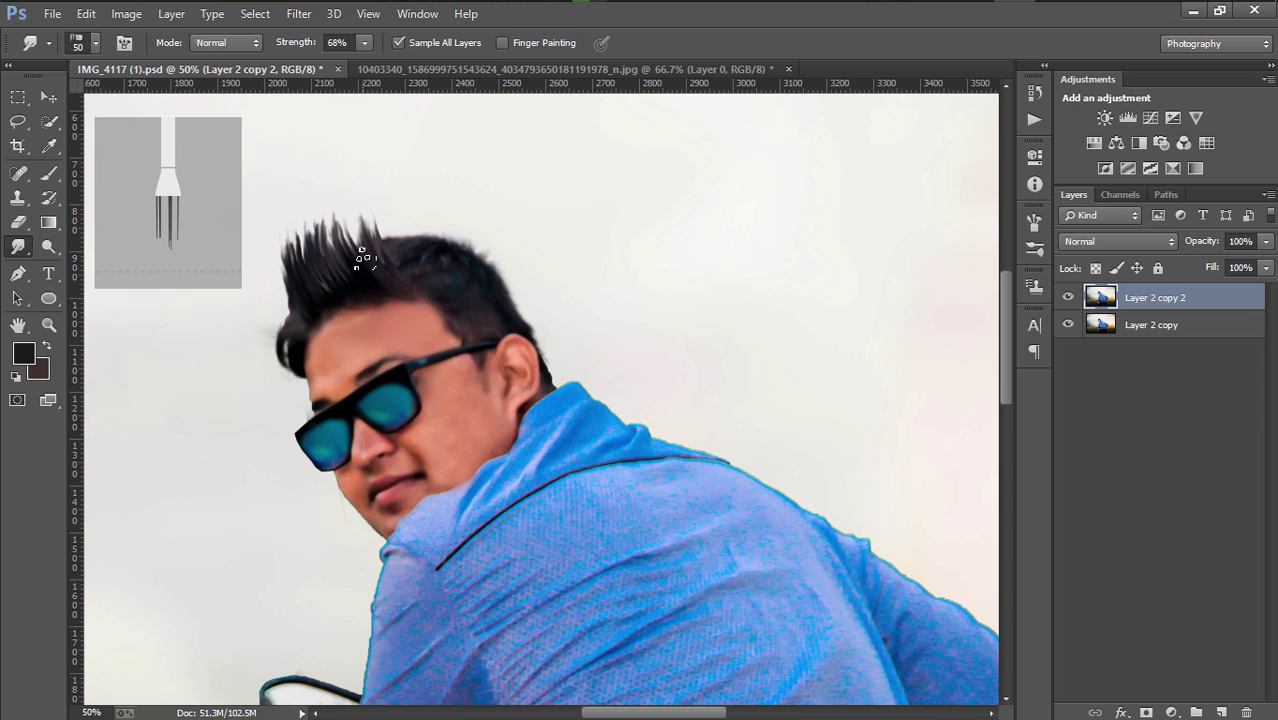
mouse_move(360, 262)
left_mouse_down()
mouse_move(352, 222)
mouse_move(327, 238)
left_mouse_up()
left_click_drag(395, 262, 374, 204)
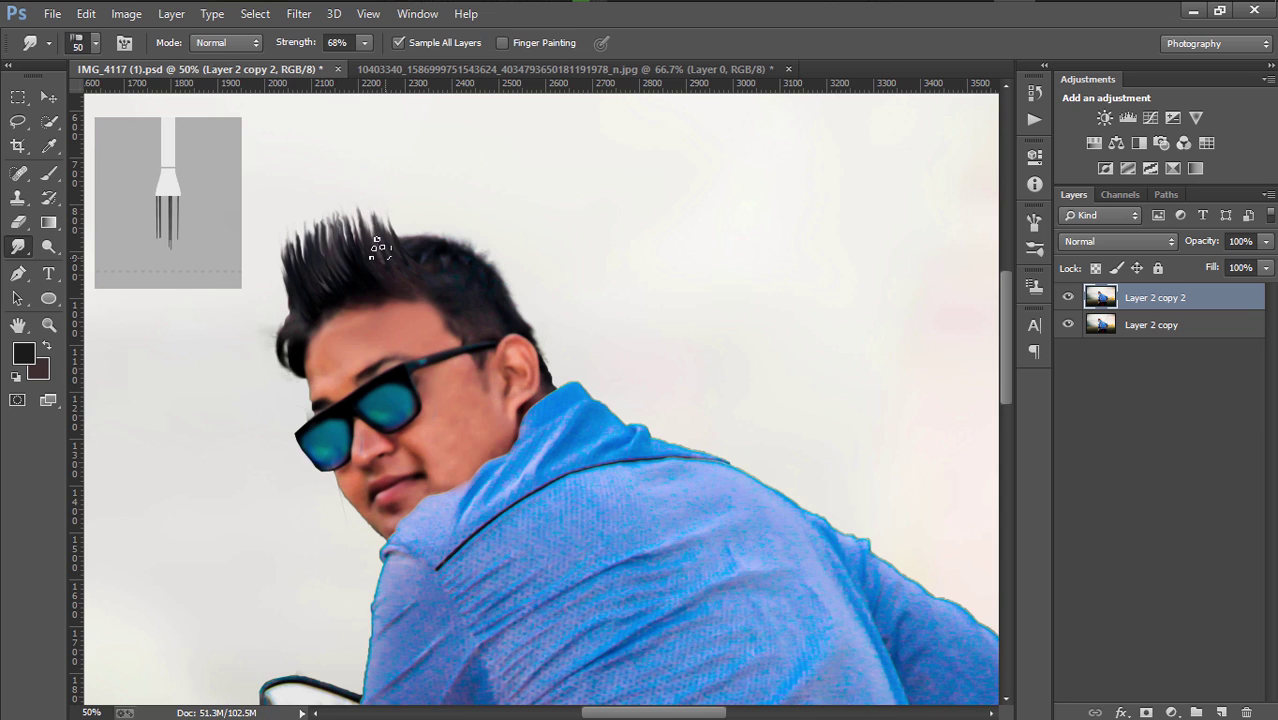
left_click_drag(385, 256, 362, 200)
left_click_drag(354, 248, 351, 206)
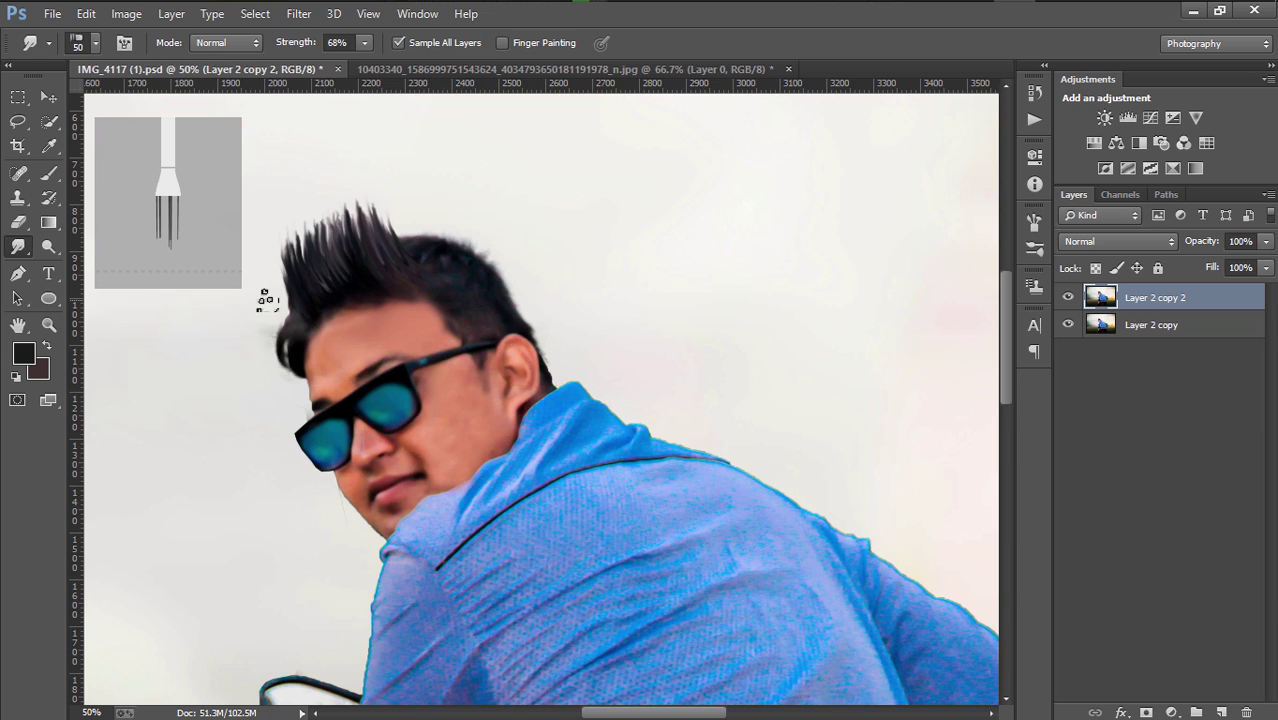
mouse_move(305, 298)
left_mouse_down()
mouse_move(268, 235)
mouse_move(292, 218)
left_mouse_up()
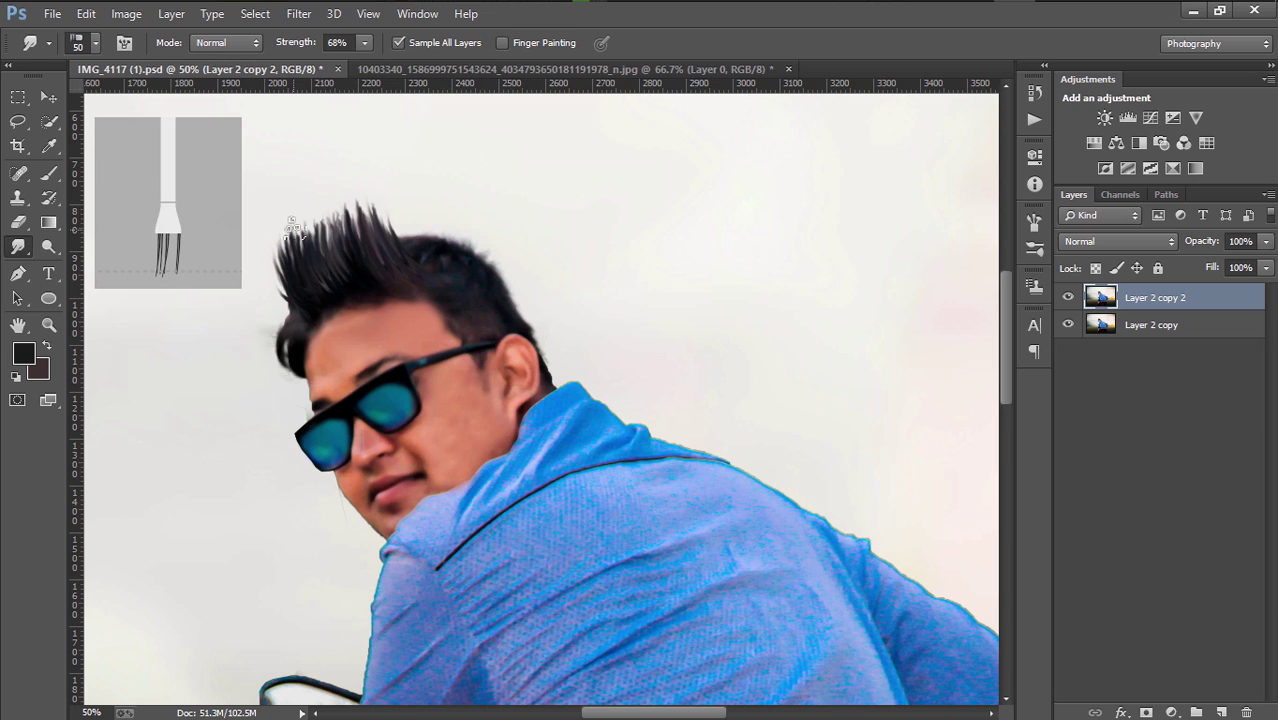
Pull spikes up across the back of the head, then touch up the left edge and forehead
left_click_drag(430, 260, 382, 191)
left_click_drag(408, 243, 386, 189)
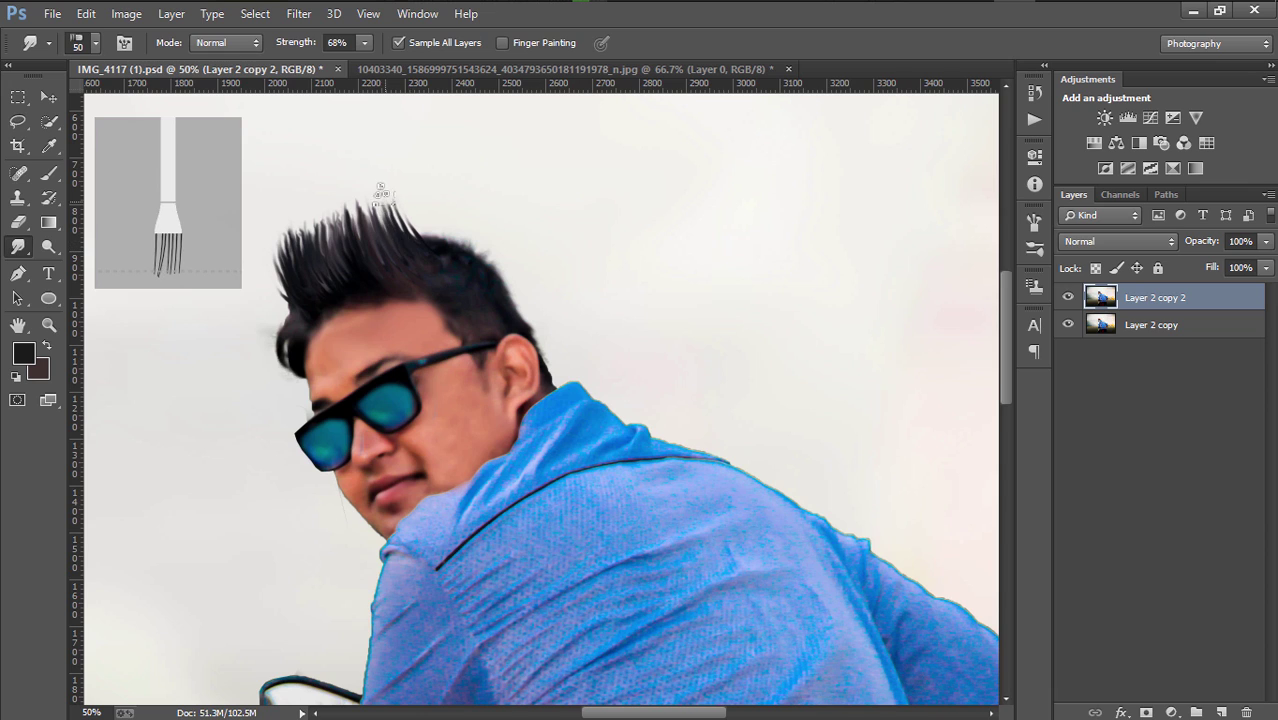
left_click_drag(388, 236, 371, 194)
left_click_drag(457, 257, 414, 186)
left_click_drag(435, 246, 405, 192)
left_click_drag(416, 248, 393, 190)
left_click_drag(448, 248, 425, 177)
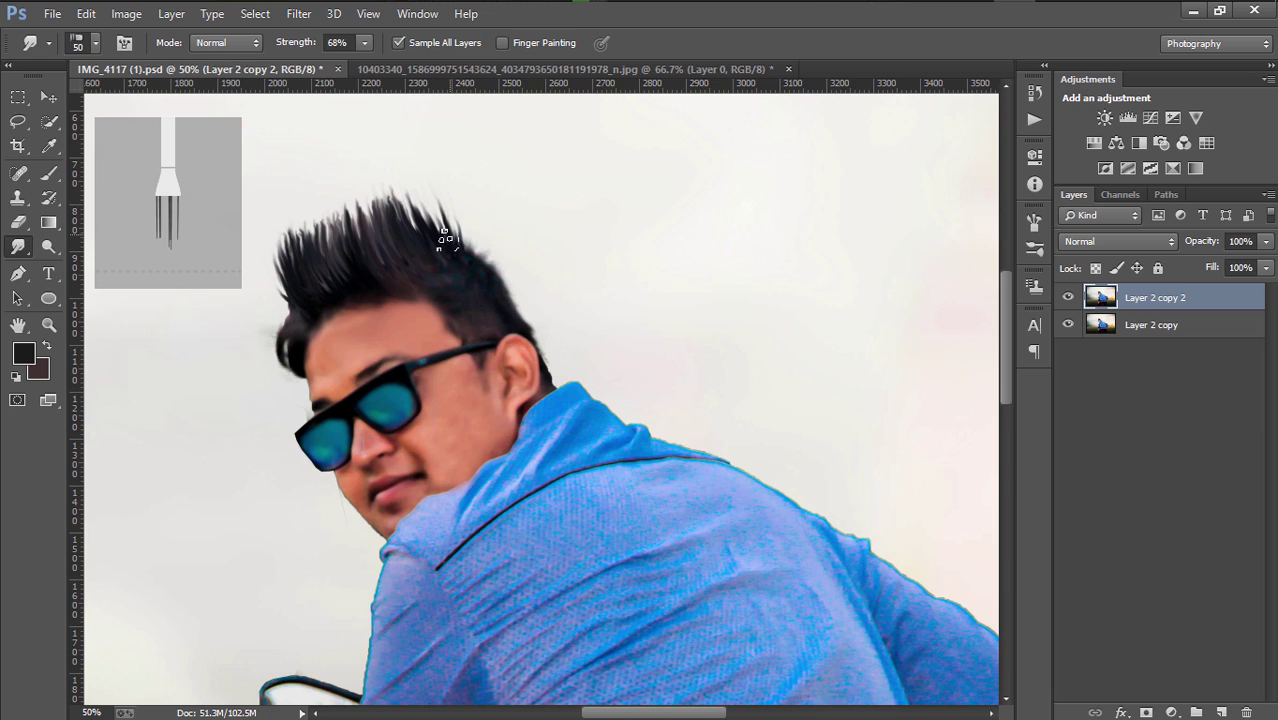
left_click_drag(440, 236, 425, 173)
left_click_drag(432, 232, 412, 182)
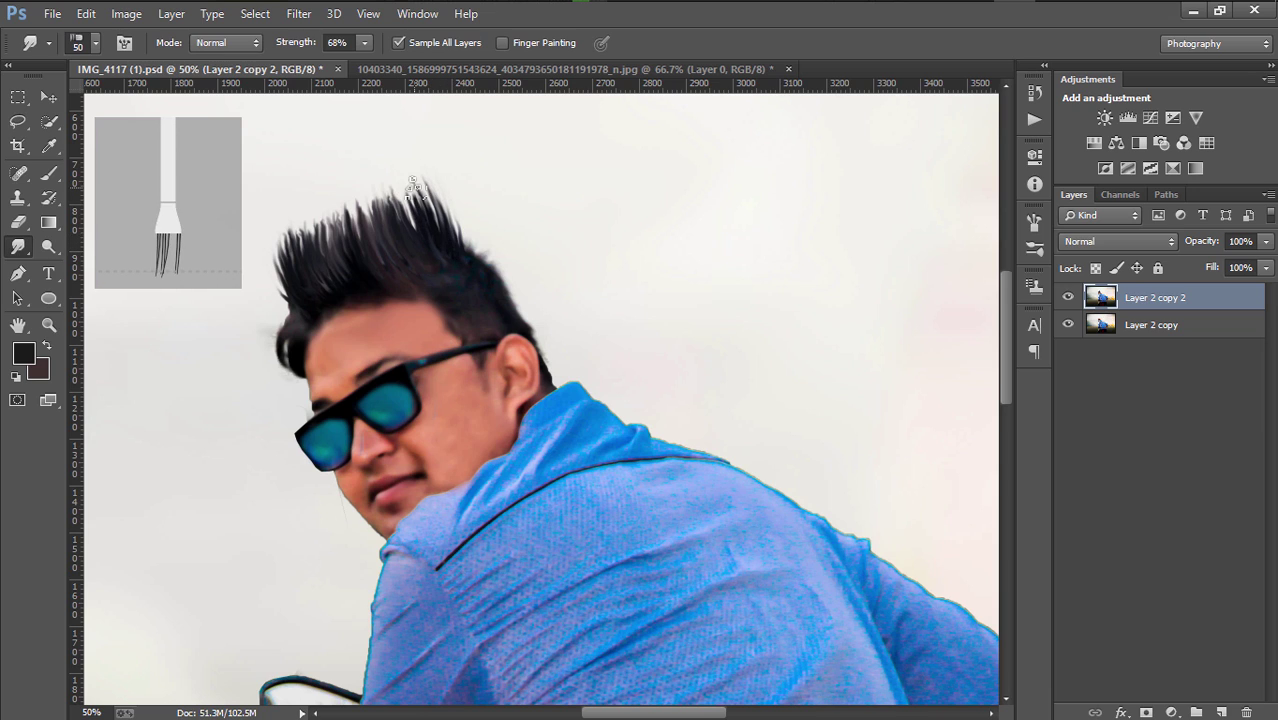
left_click_drag(420, 228, 410, 192)
left_click_drag(466, 252, 450, 182)
left_click_drag(458, 232, 442, 177)
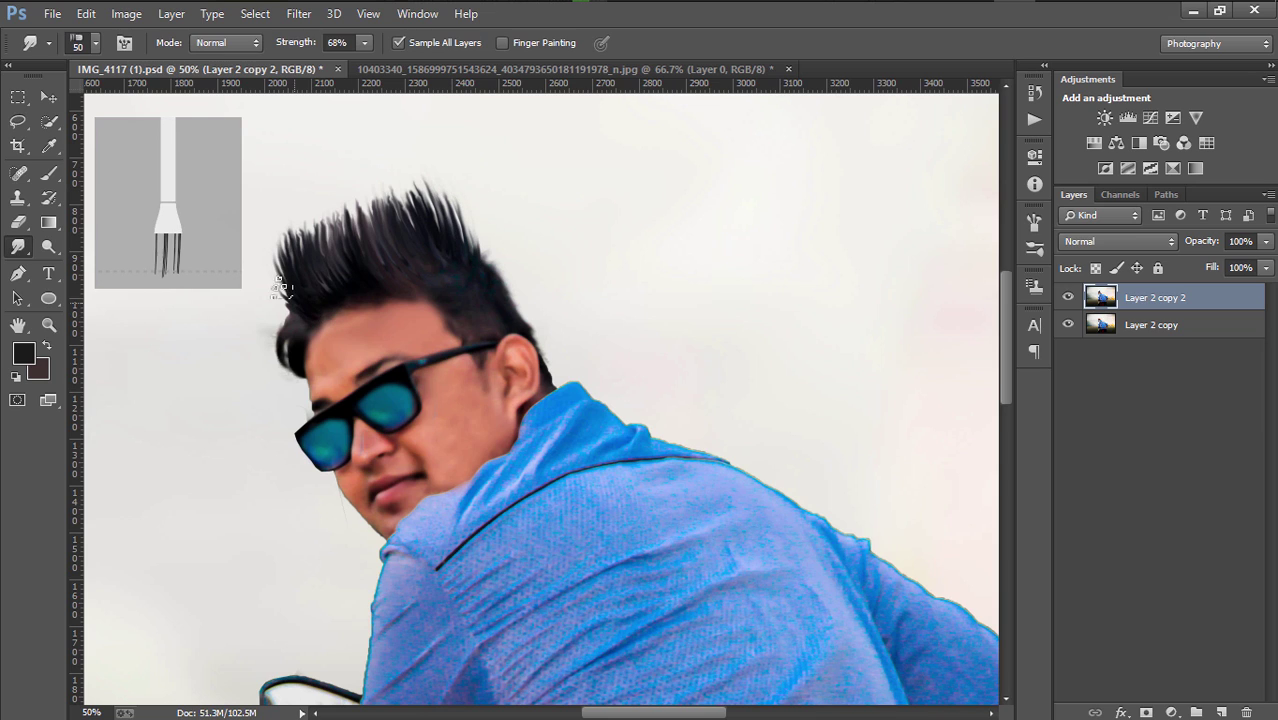
left_click_drag(285, 295, 262, 236)
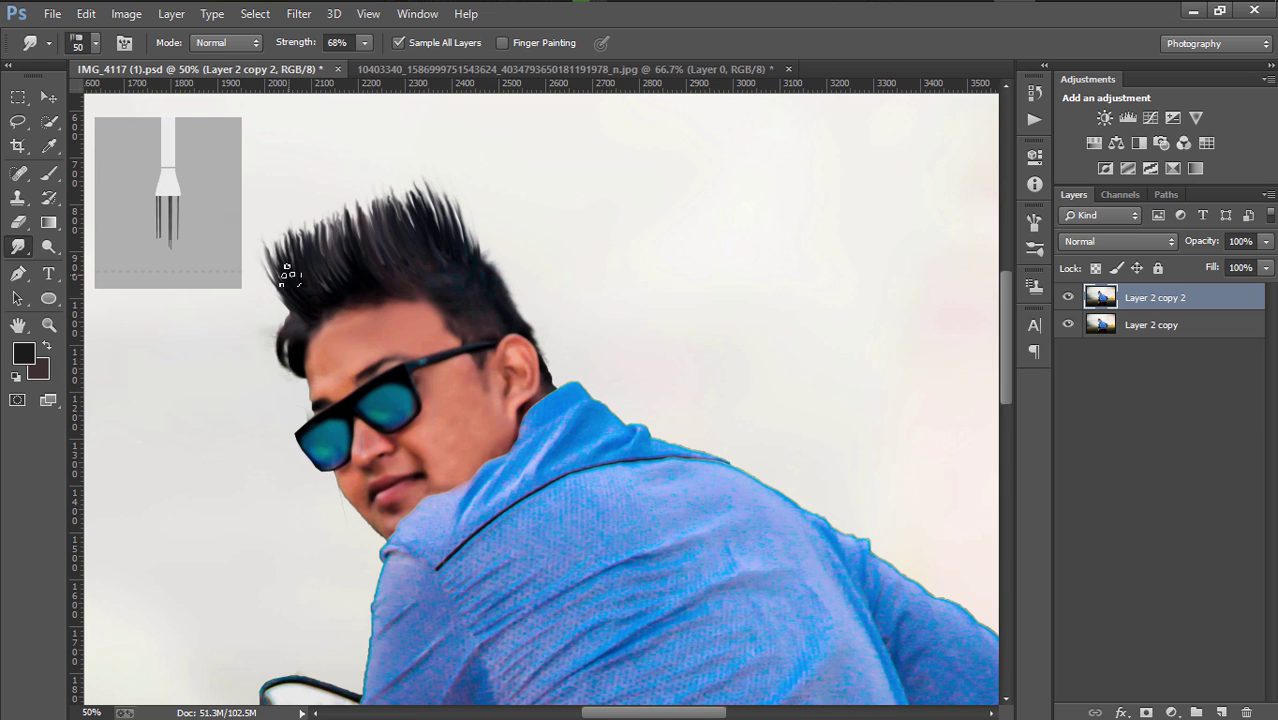
left_click_drag(286, 282, 292, 212)
mouse_move(320, 254)
left_mouse_down()
mouse_move(318, 204)
mouse_move(338, 245)
mouse_move(335, 206)
mouse_move(394, 188)
left_mouse_up()
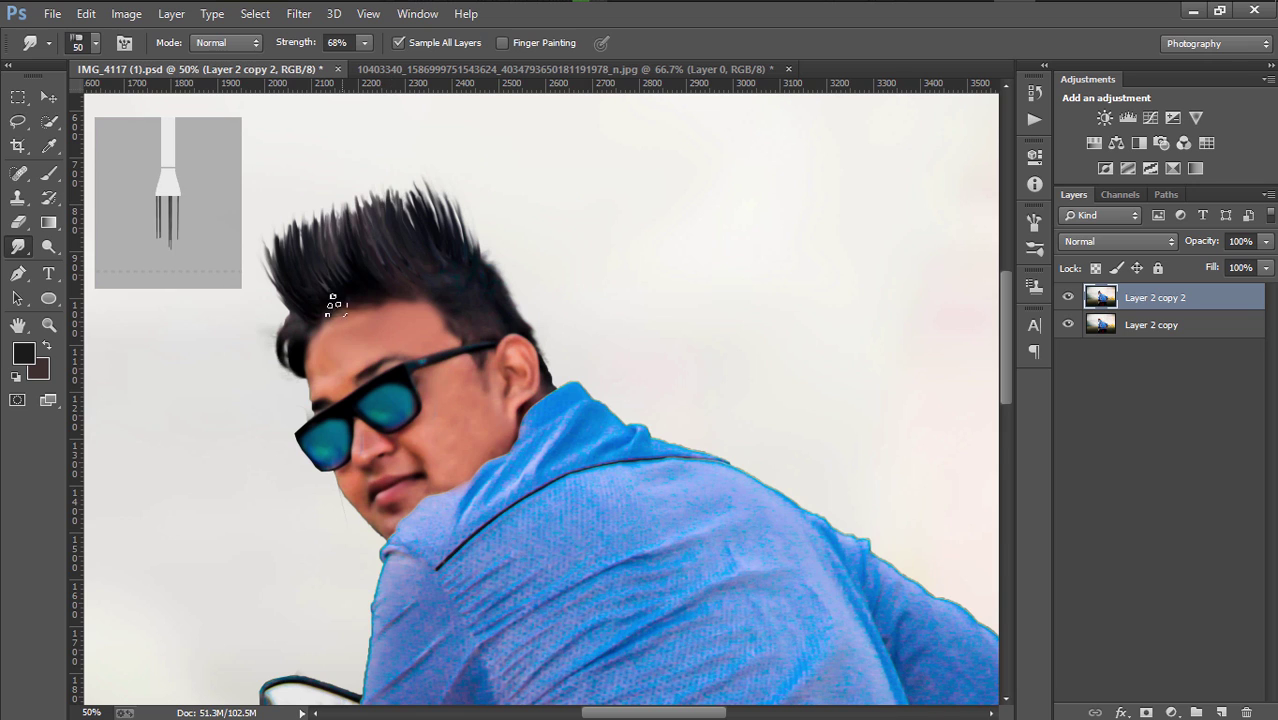
left_click_drag(418, 240, 410, 190)
Lasso-select the area around the spiky hair, opening and cancelling Liquify
scroll(500, 265, "down", 1)
scroll(500, 265, "down", 1)
scroll(500, 265, "down", 1)
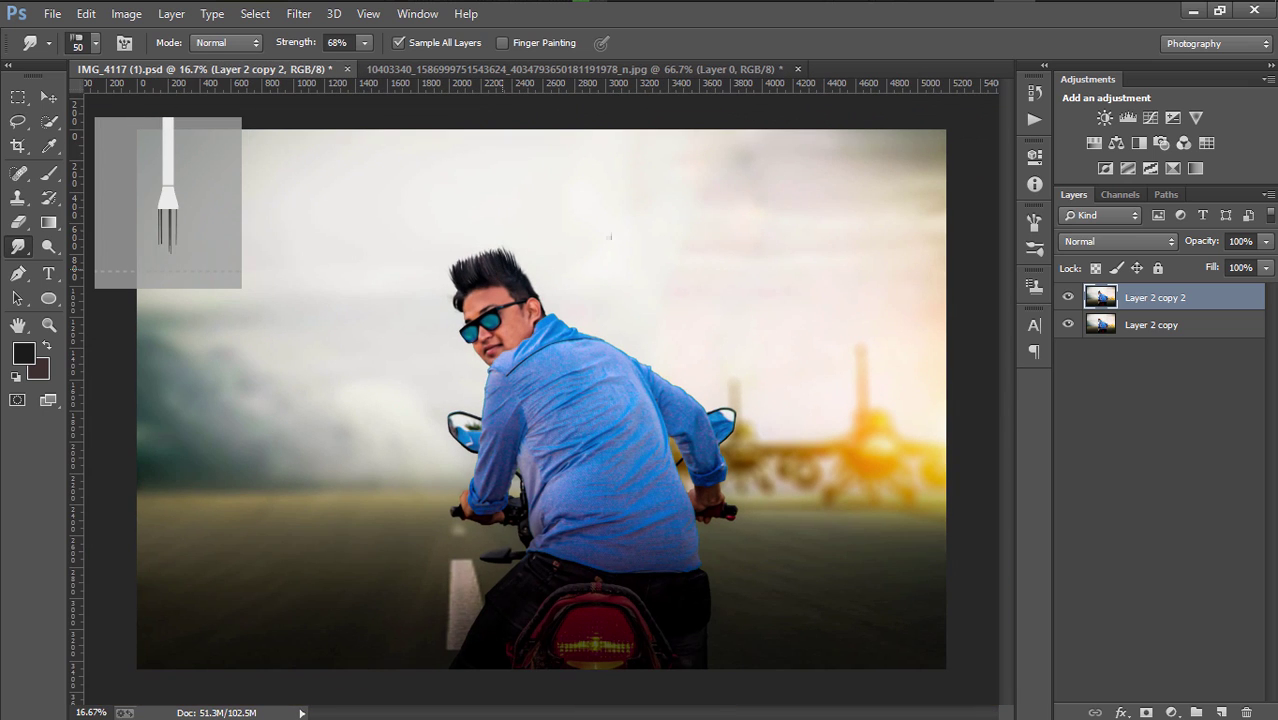
left_click(17, 121)
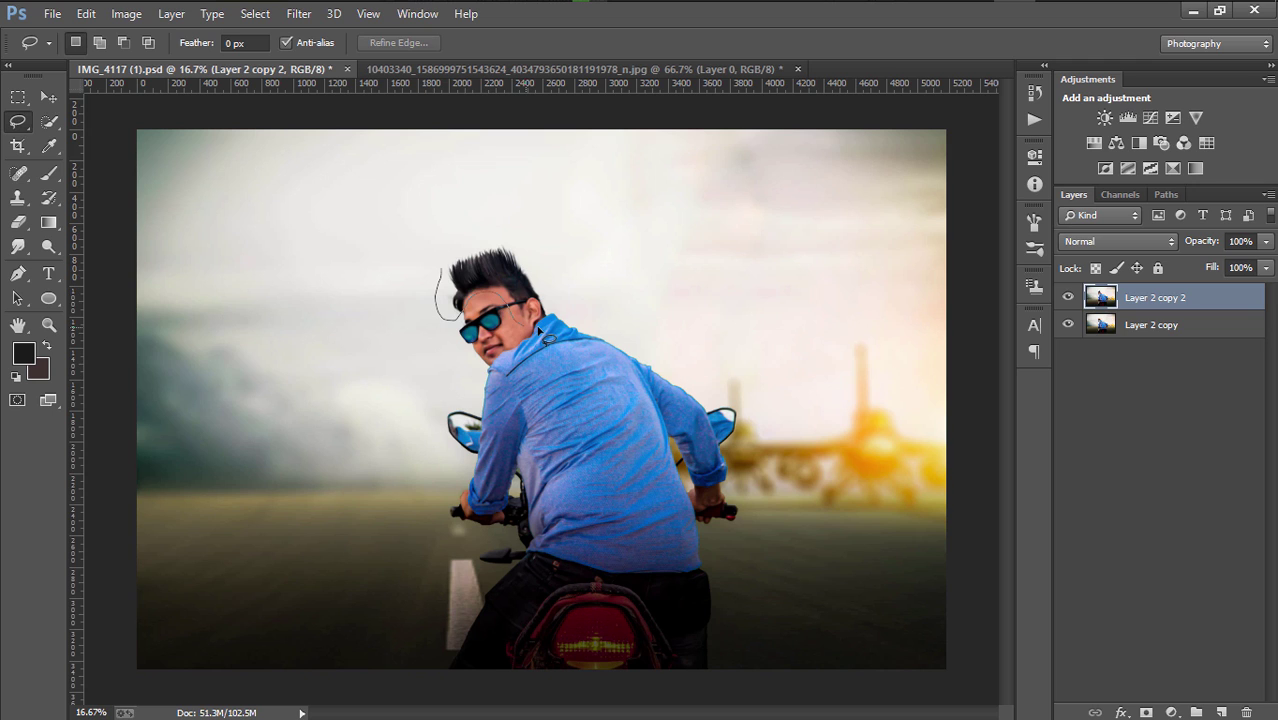
left_click_drag(538, 330, 442, 318)
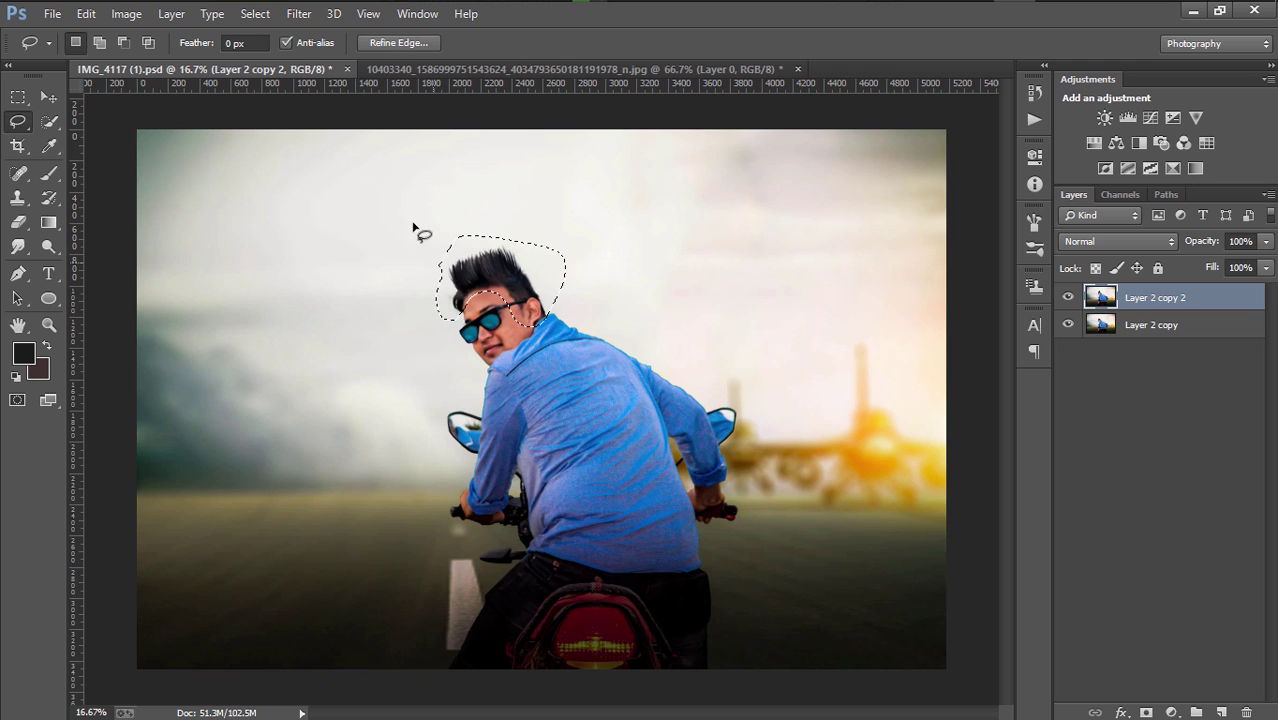
left_click(307, 14)
left_click(347, 161)
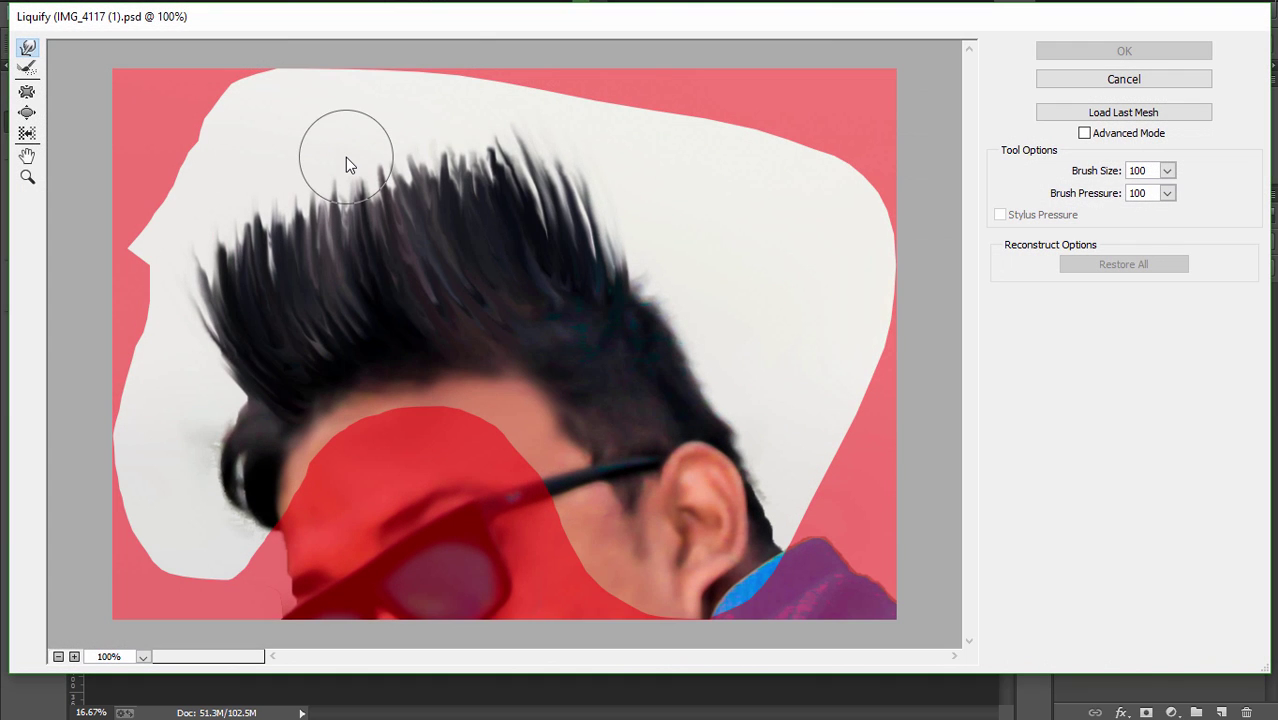
left_click(1121, 80)
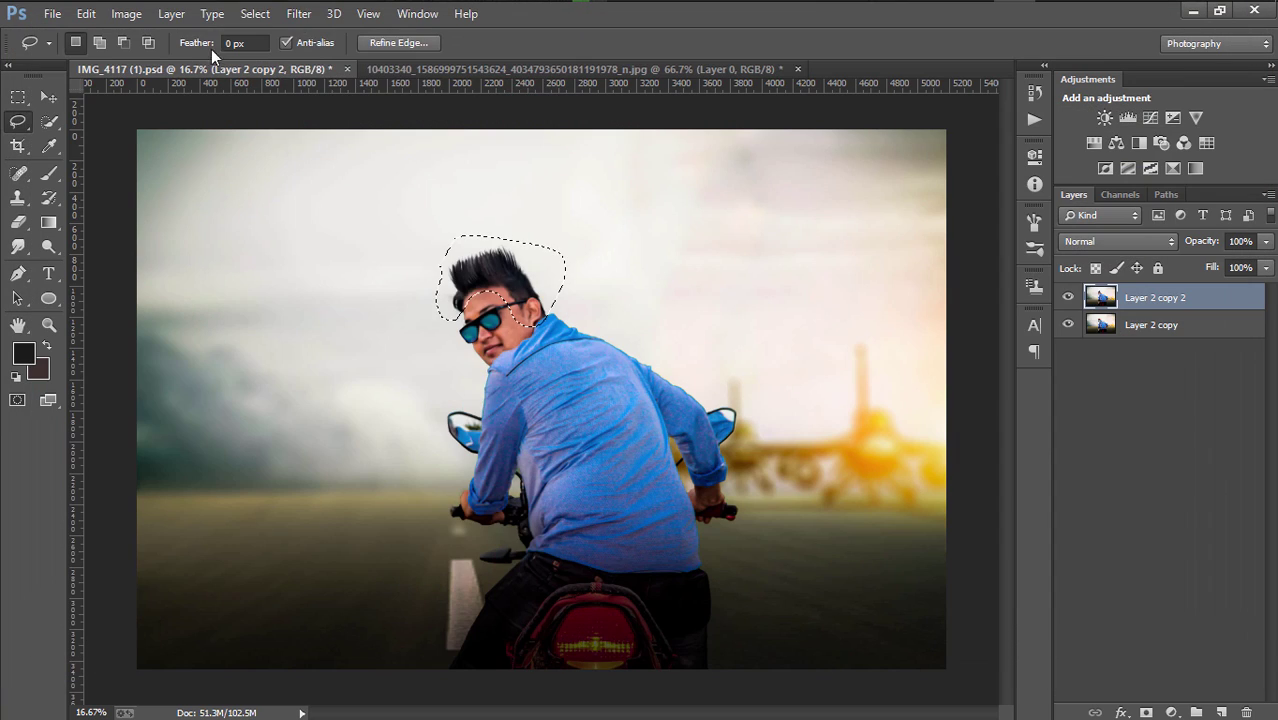
Apply the Oil Paint filter to the selected hair
left_click(298, 14)
left_click(325, 175)
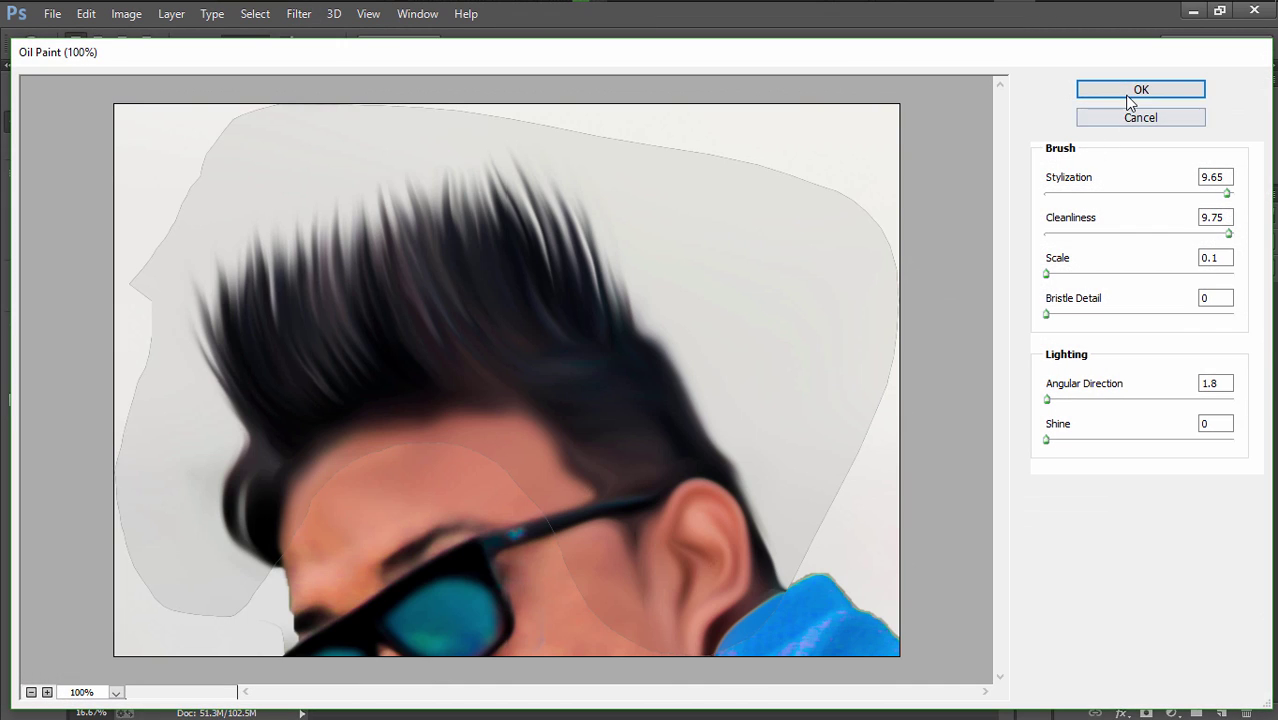
left_click(1128, 96)
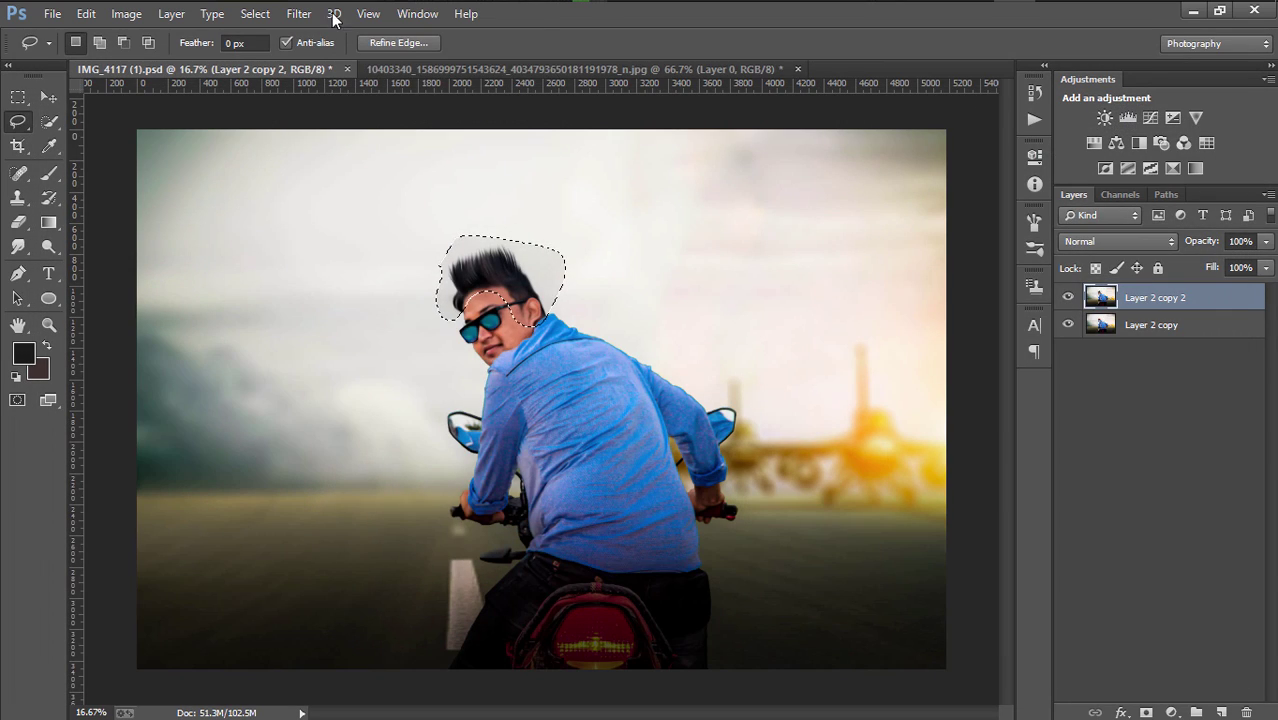
Sharpen the hair in Camera Raw with Amount 132, then deselect
left_click(300, 14)
left_click(345, 122)
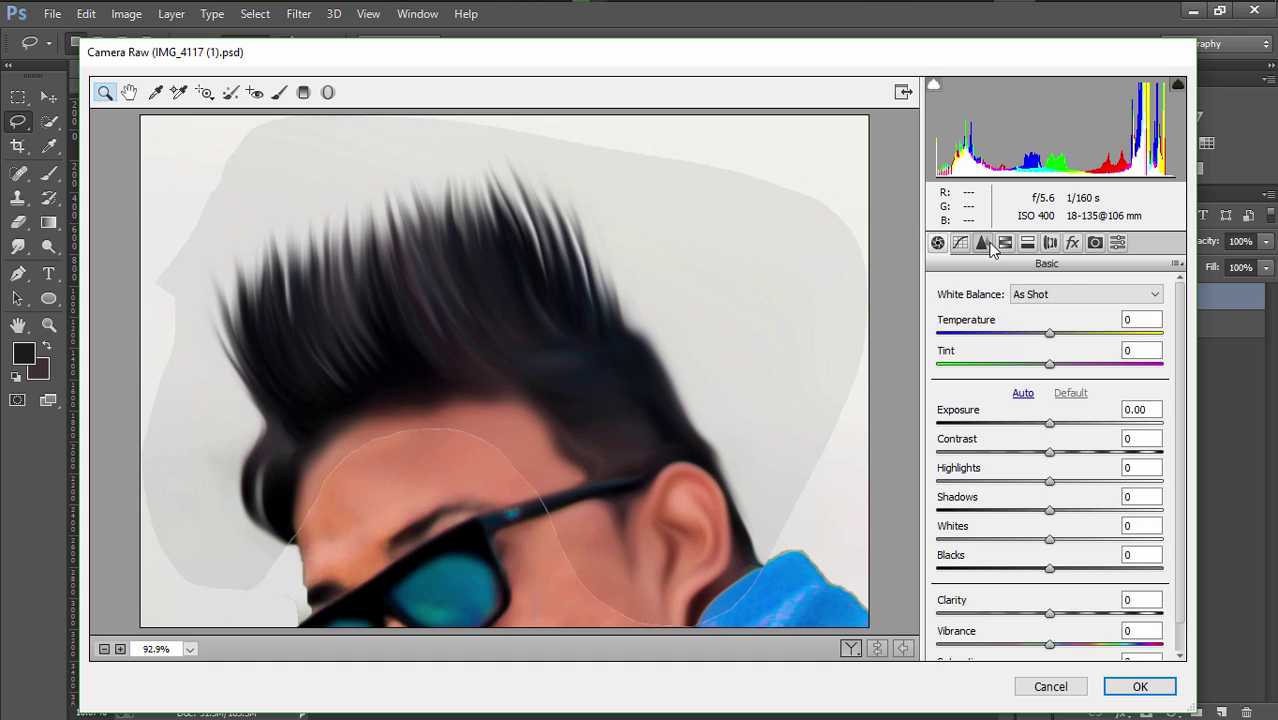
left_click(983, 242)
left_click_drag(940, 318, 1134, 320)
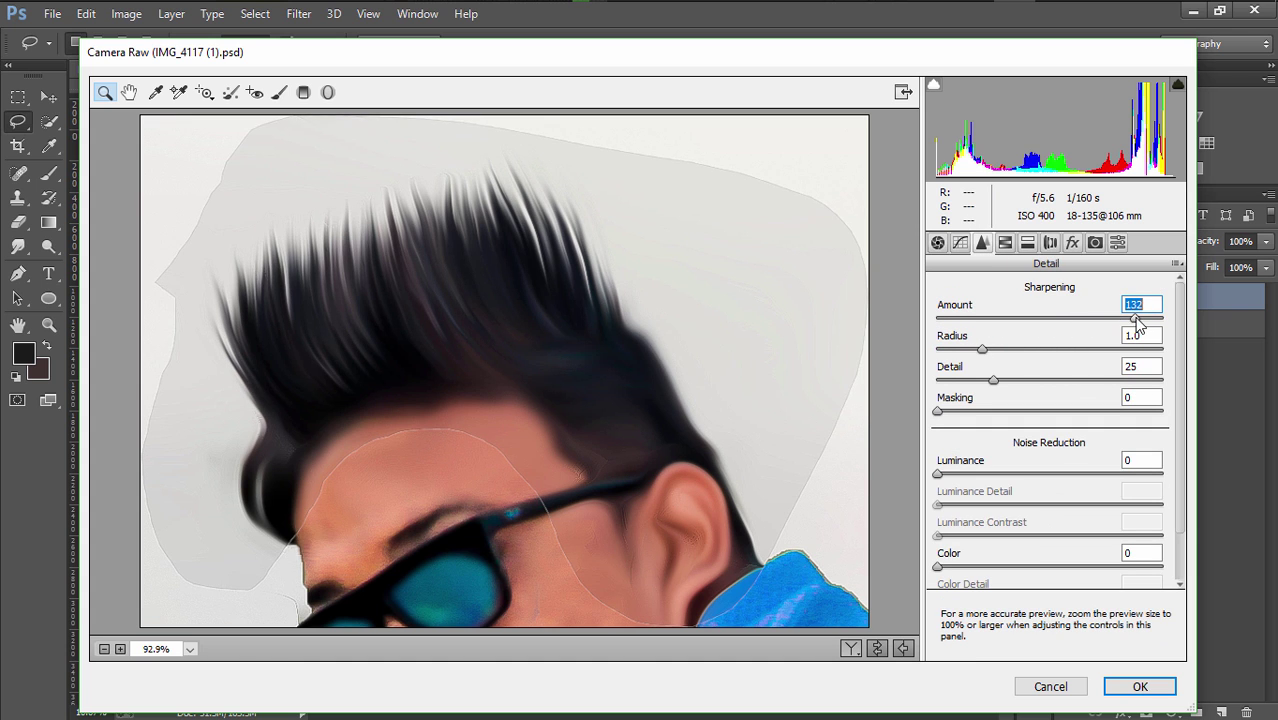
left_click(1138, 686)
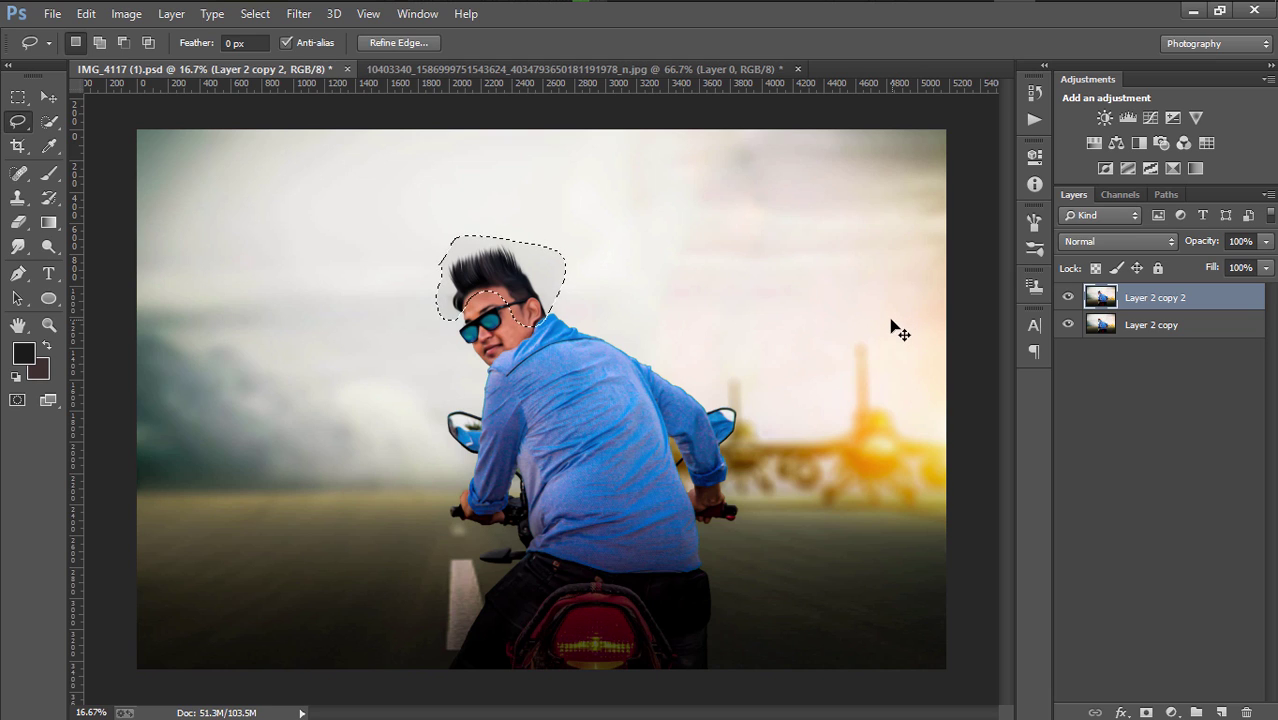
key("ctrl+d")
Erase the pale halo around the hair and flatten the image into one Background layer
left_click(19, 224)
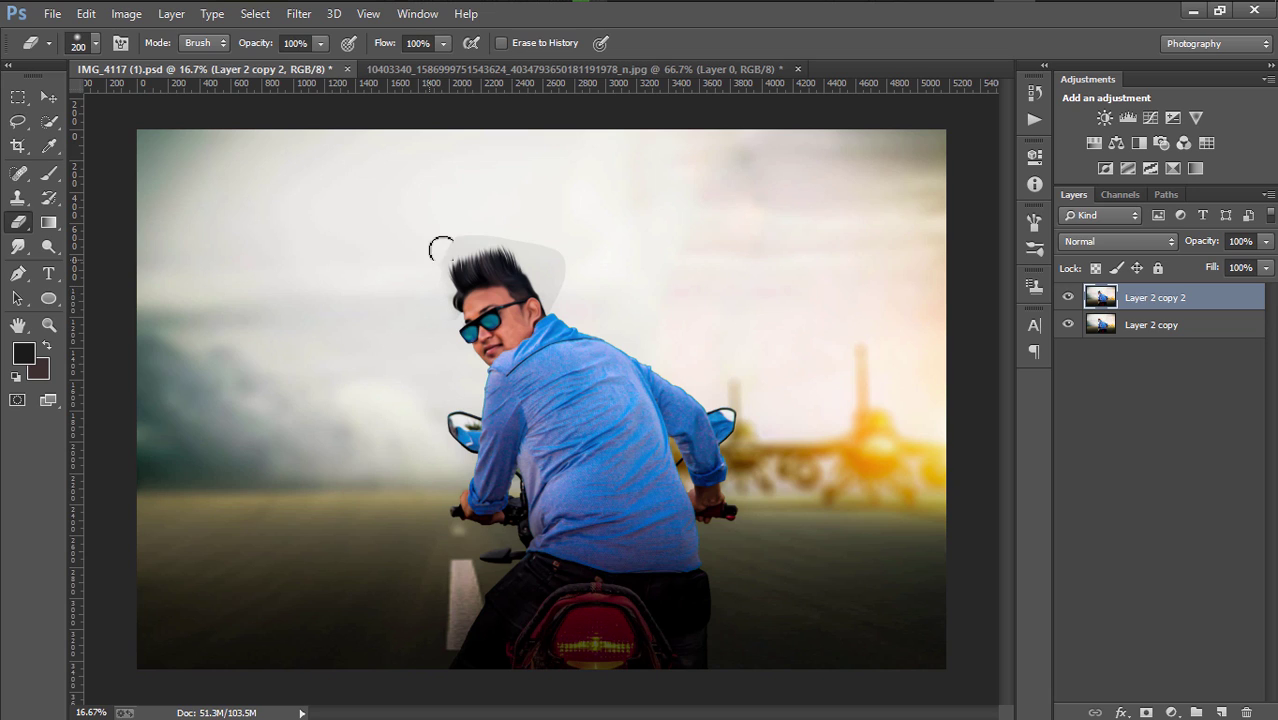
mouse_move(441, 249)
left_mouse_down()
mouse_move(505, 228)
mouse_move(548, 248)
mouse_move(556, 300)
left_mouse_up()
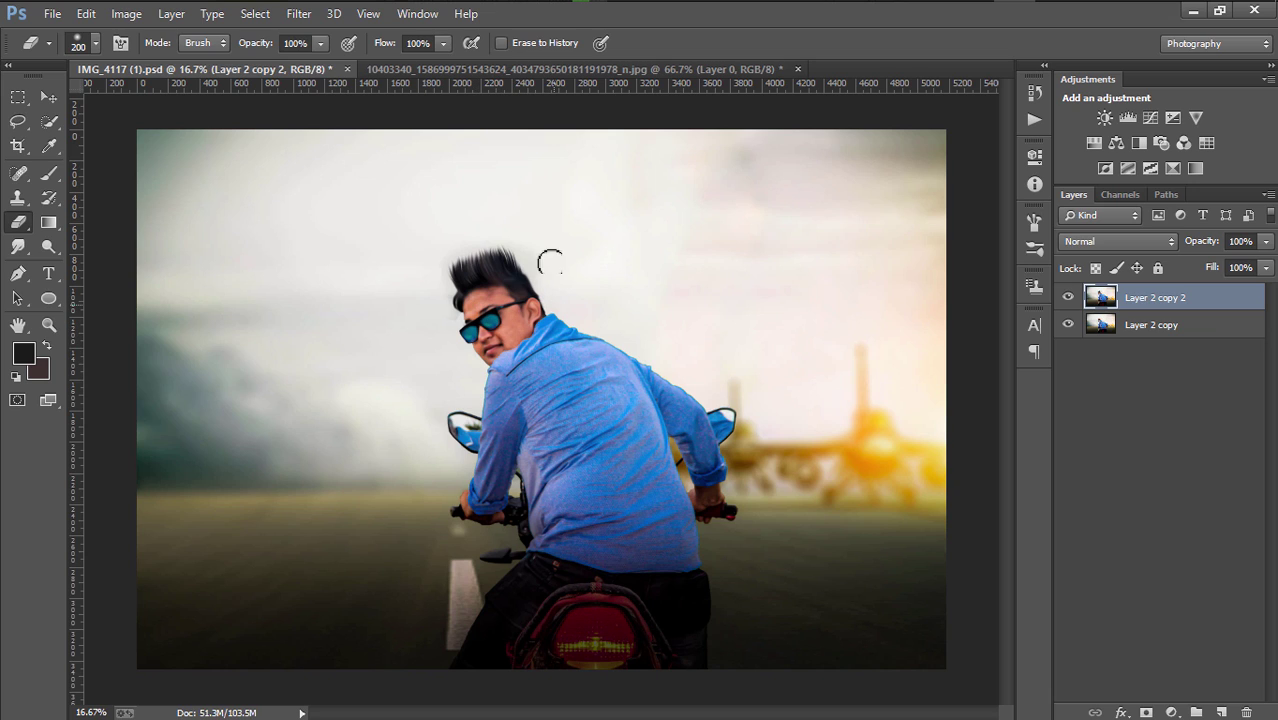
right_click(1170, 302)
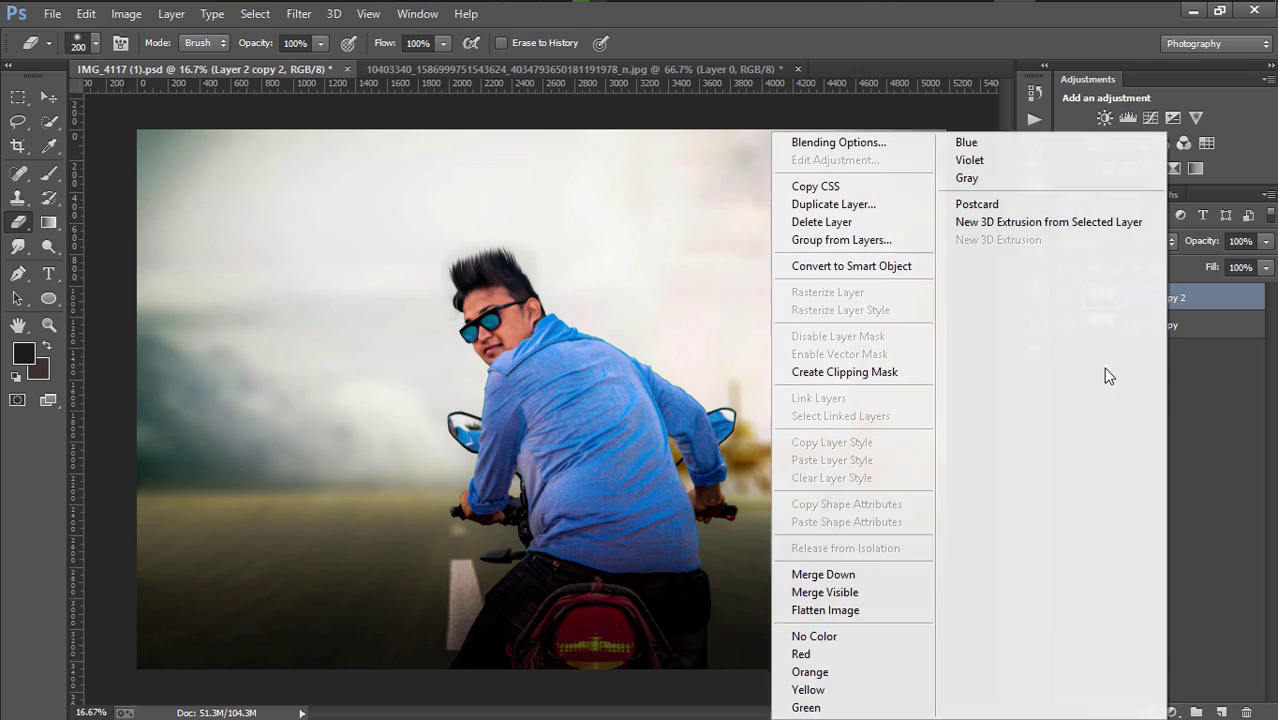
left_click(840, 609)
scroll(660, 435, "up", 3)
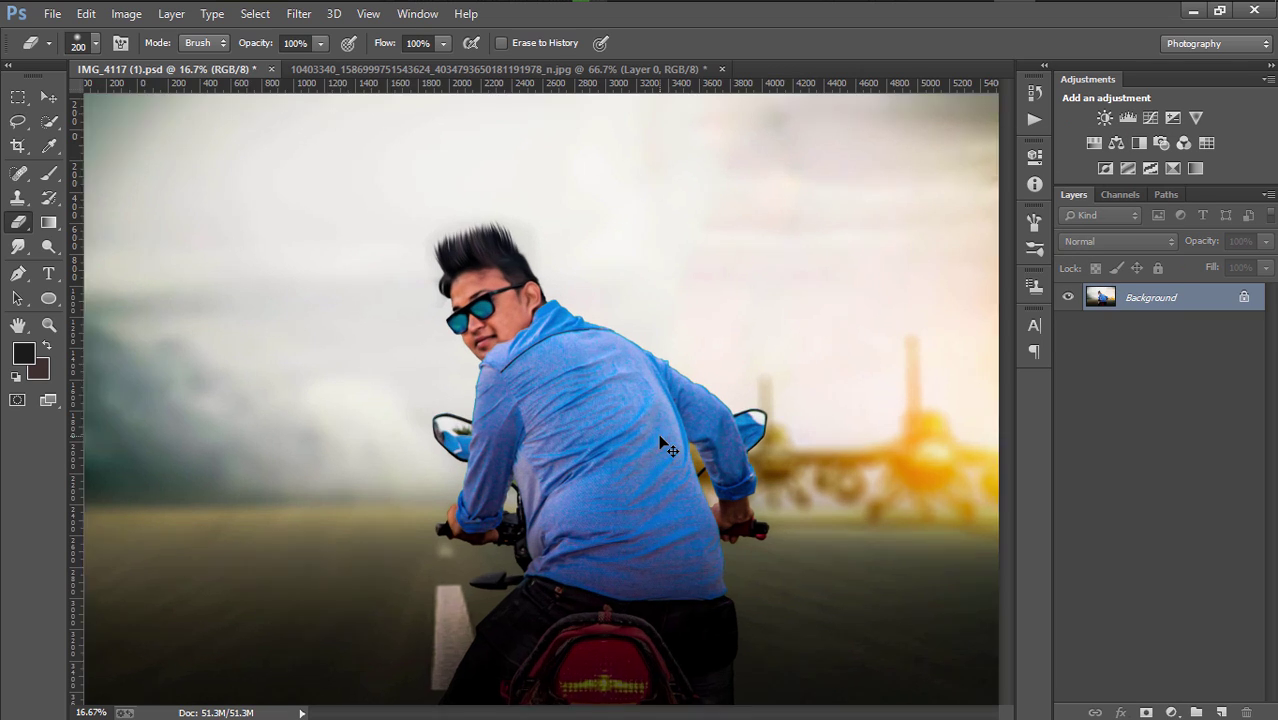
scroll(553, 382, "up", 3)
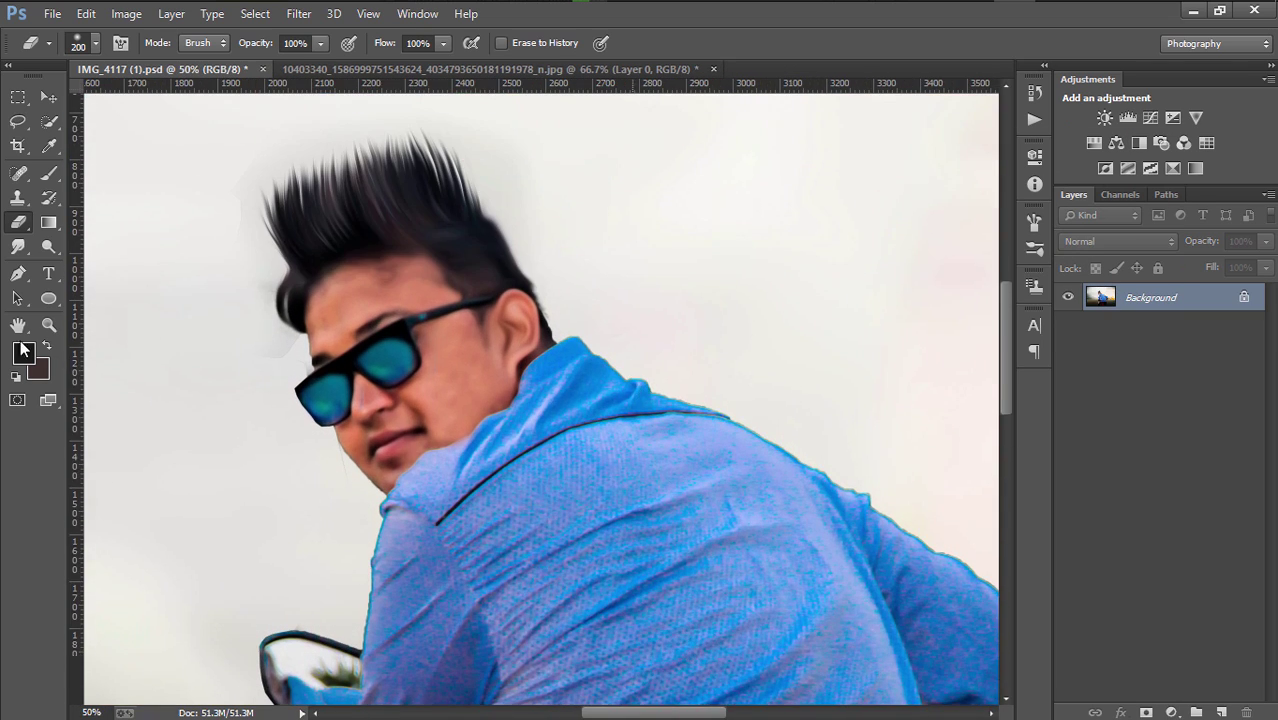
Switch to the Clone Stamp and zoom out to view the whole photo
left_click(18, 197)
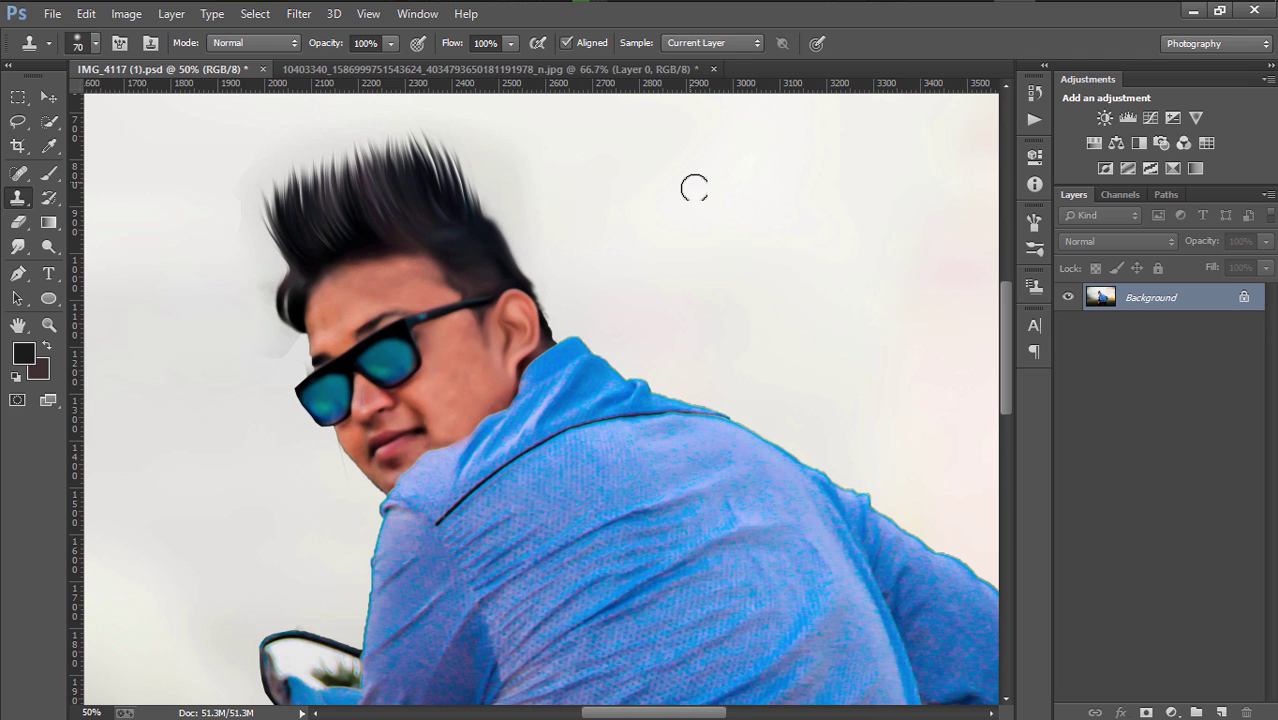
key("ctrl+minus")
key("ctrl+minus")
key("ctrl+minus")
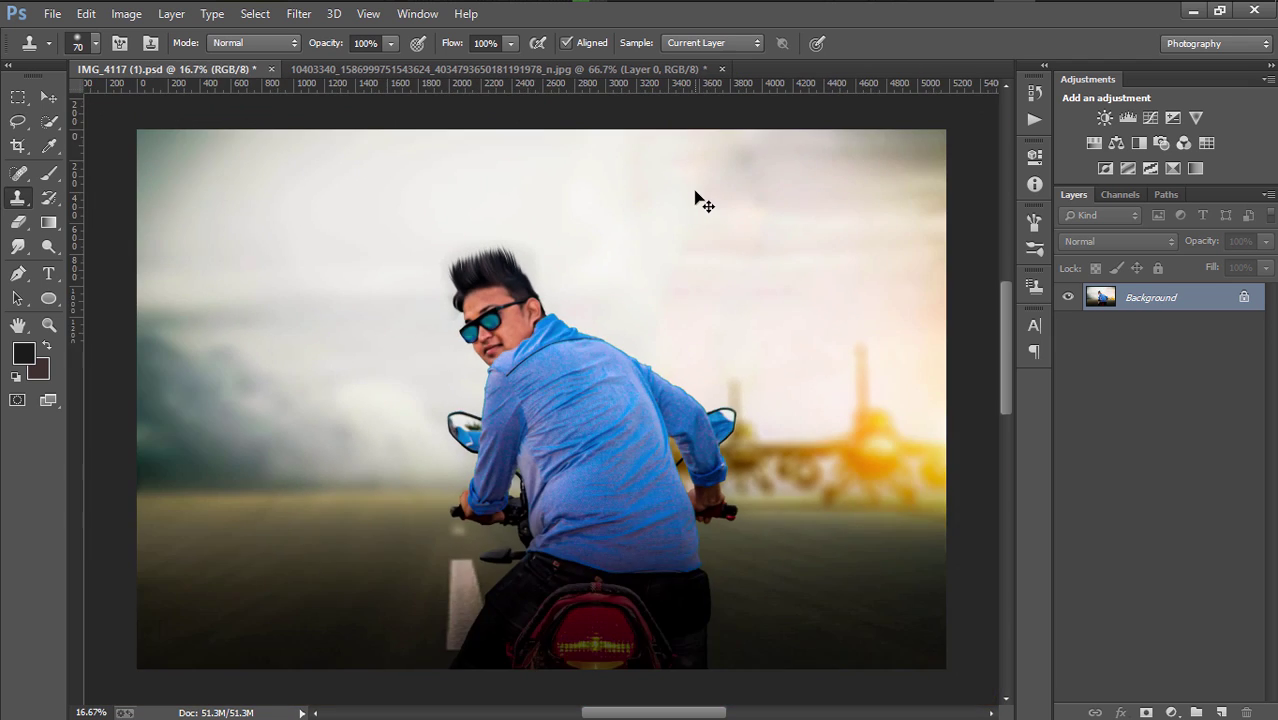
key("ctrl+minus")
key("ctrl+minus")
key("ctrl+plus")
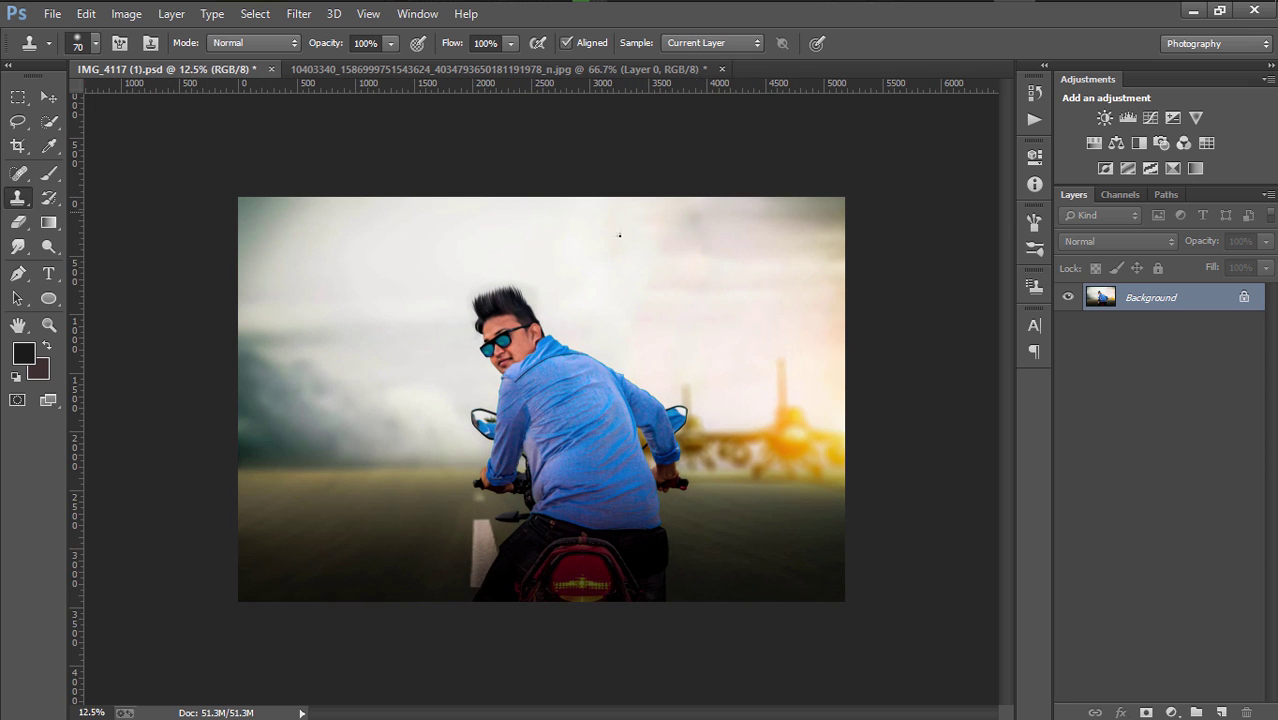
Place the Diwali2010-RSI_19_1 (1) light-burst image from the STOCK (E:) drive, enlarged
left_click(52, 14)
left_click(122, 280)
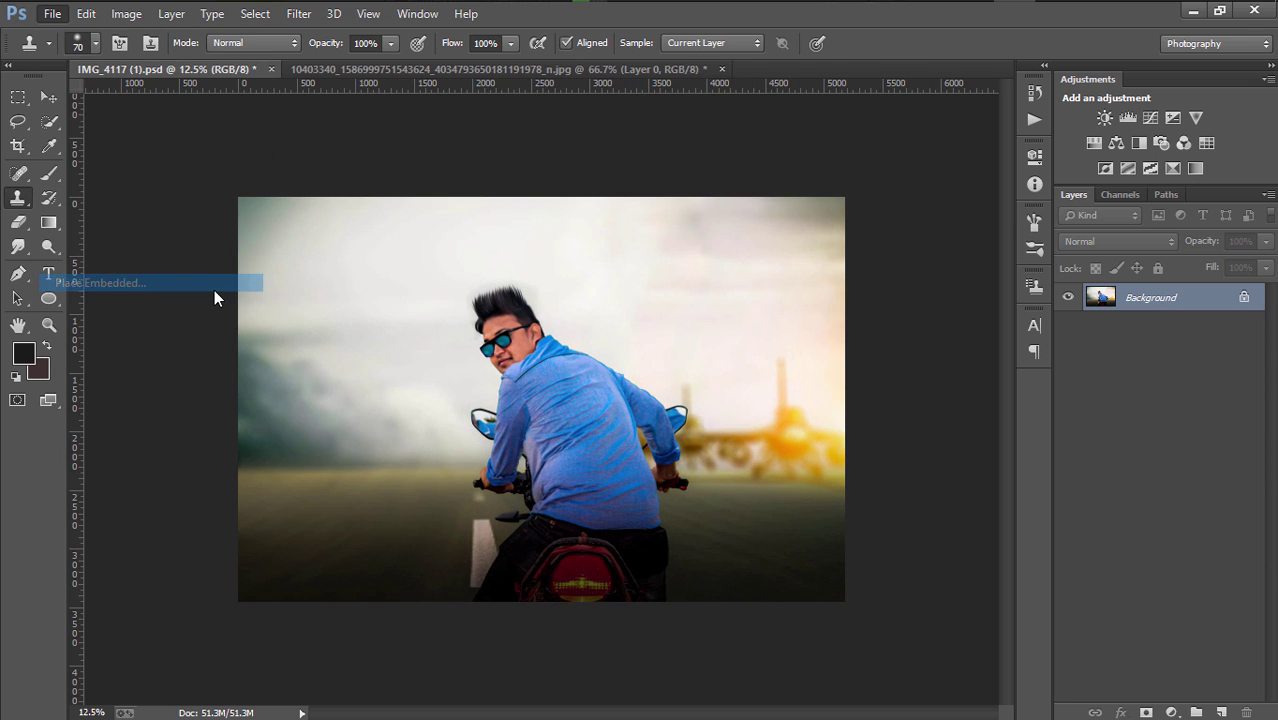
scroll(305, 490, "down", 2)
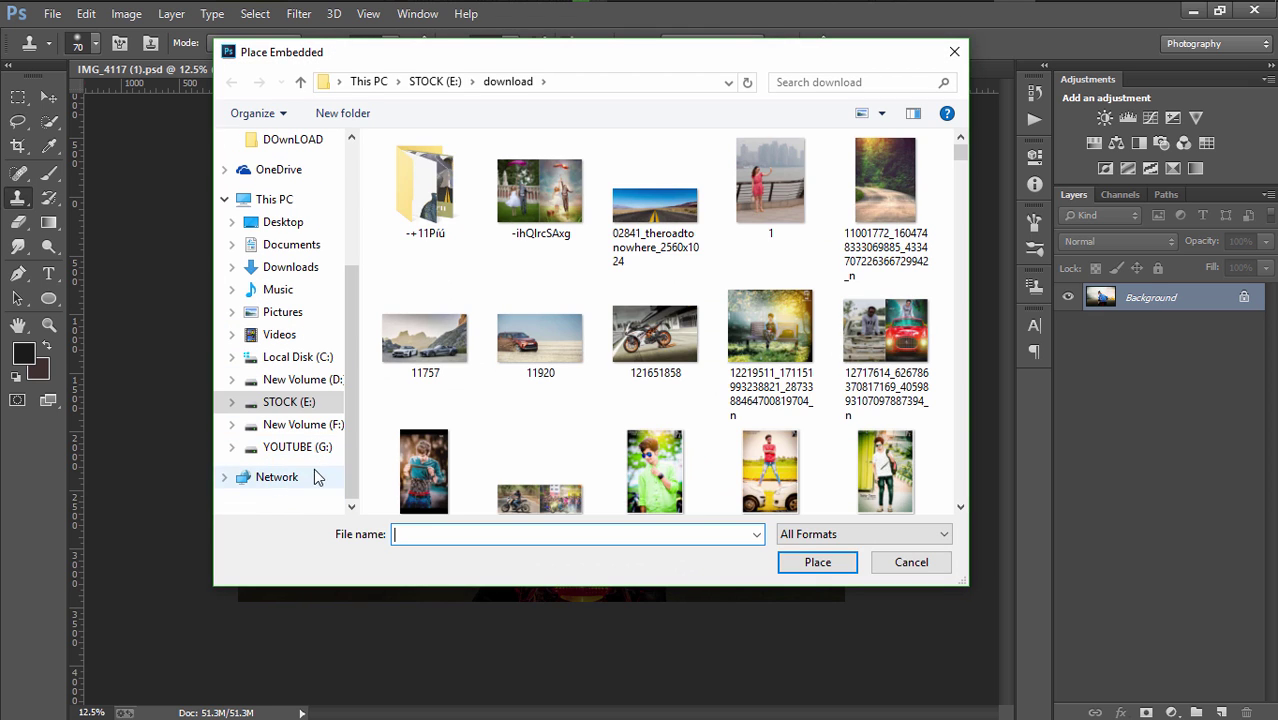
left_click(304, 452)
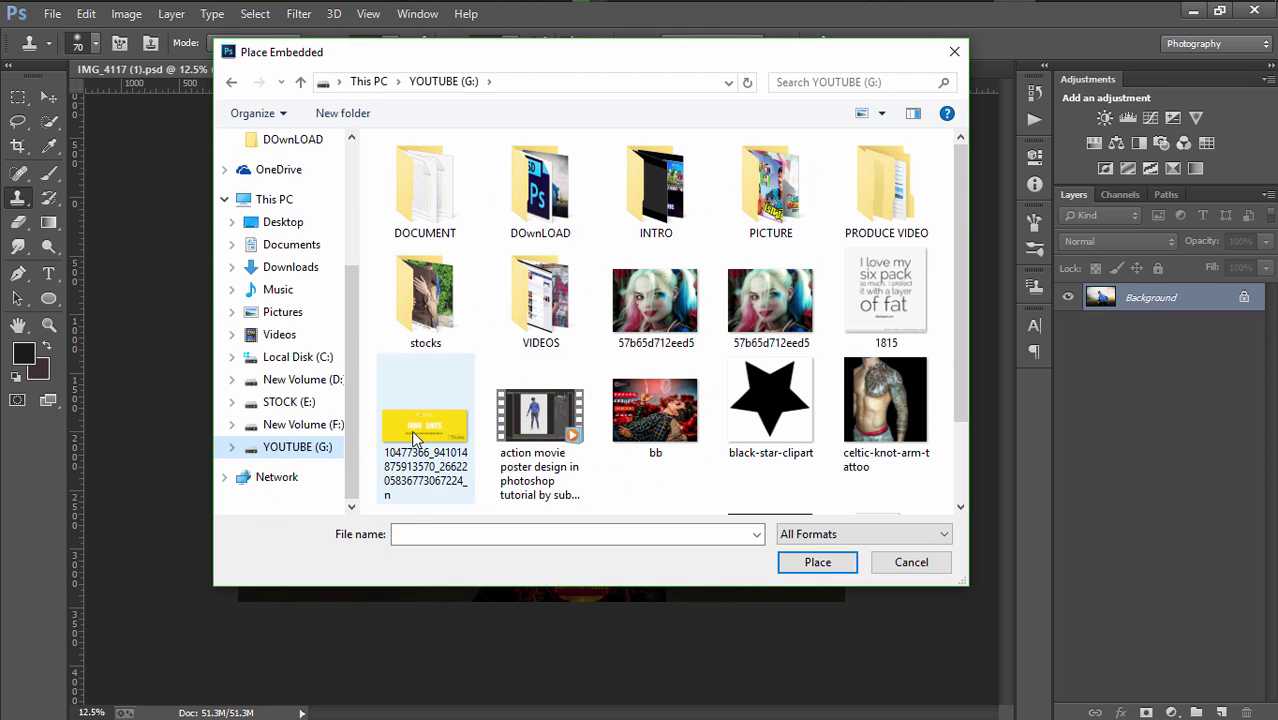
left_click(303, 424)
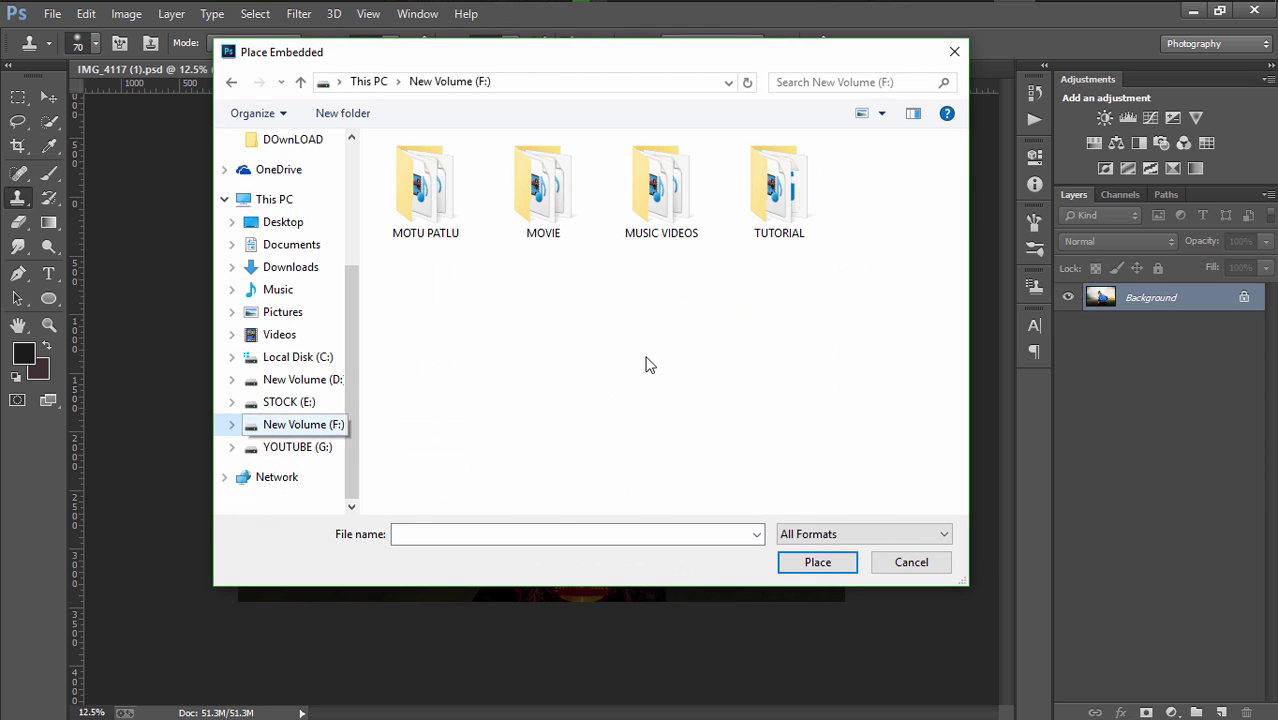
left_click(300, 402)
left_click(424, 345)
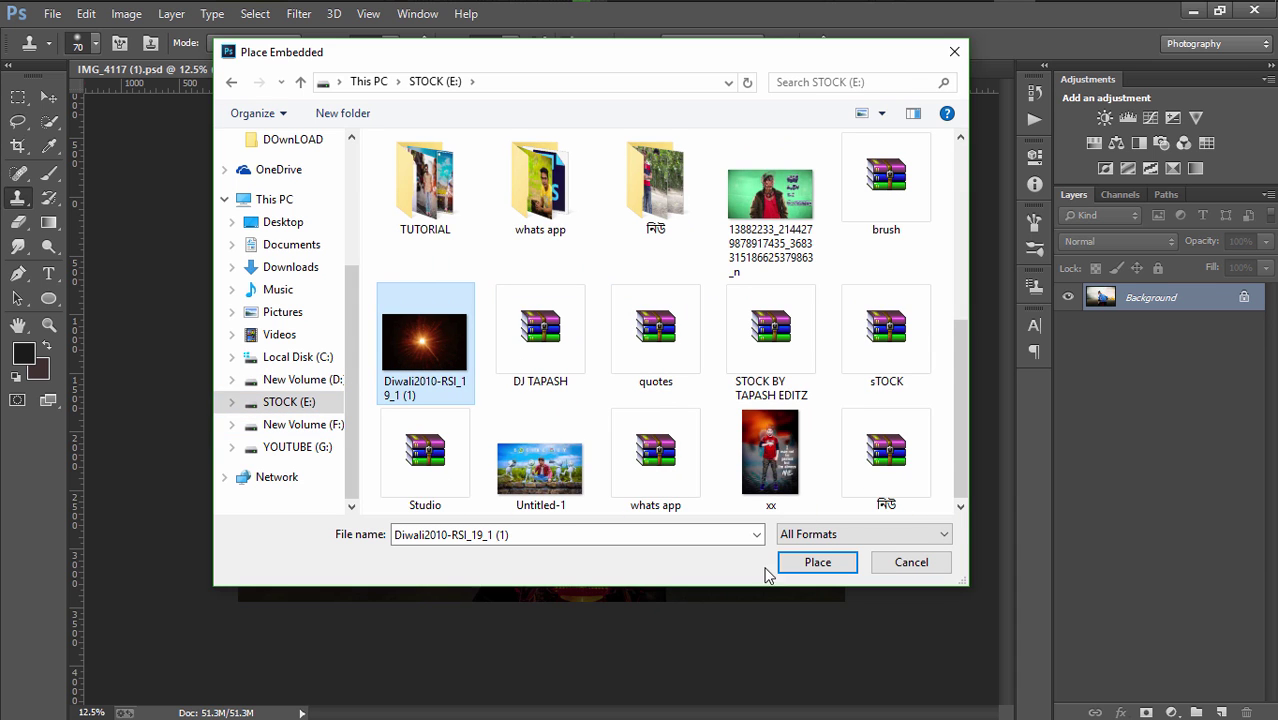
left_click(817, 562)
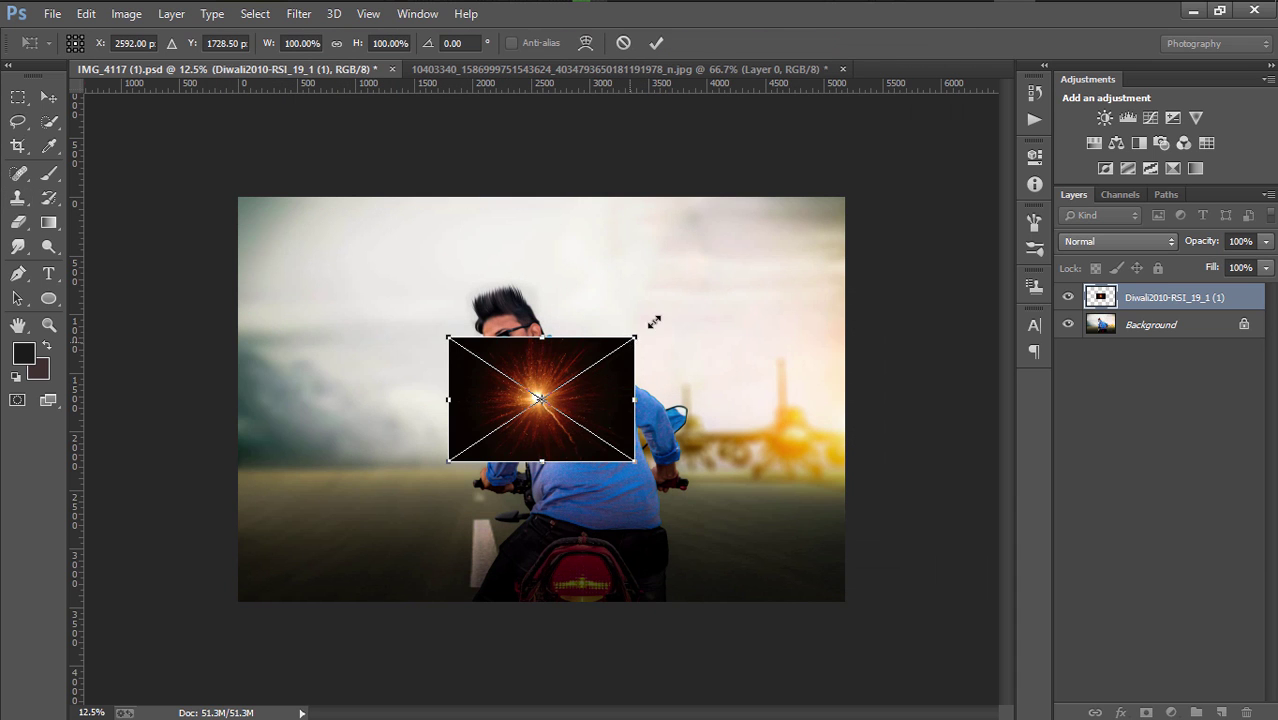
mouse_move(653, 321)
left_mouse_down()
mouse_move(816, 226)
mouse_move(741, 267)
left_mouse_up()
left_click(656, 43)
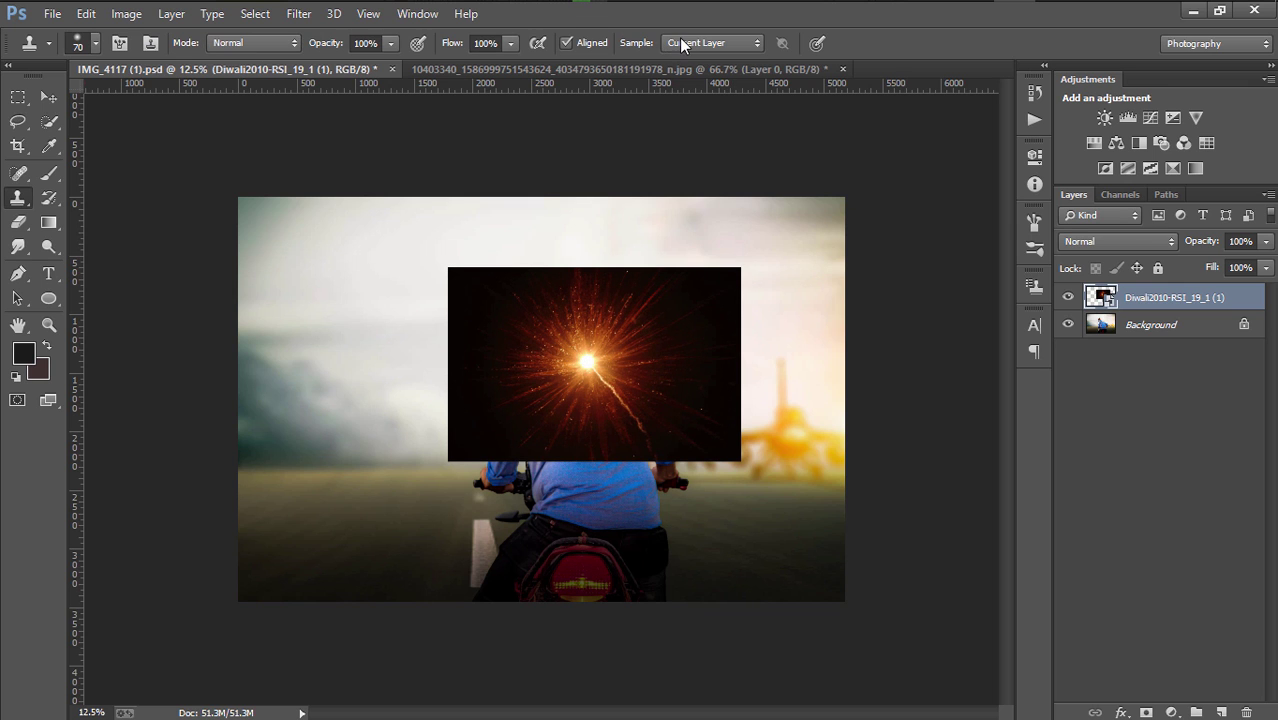
Apply a Gaussian Blur with a larger radius to the light burst
left_click(298, 14)
mouse_move(308, 238)
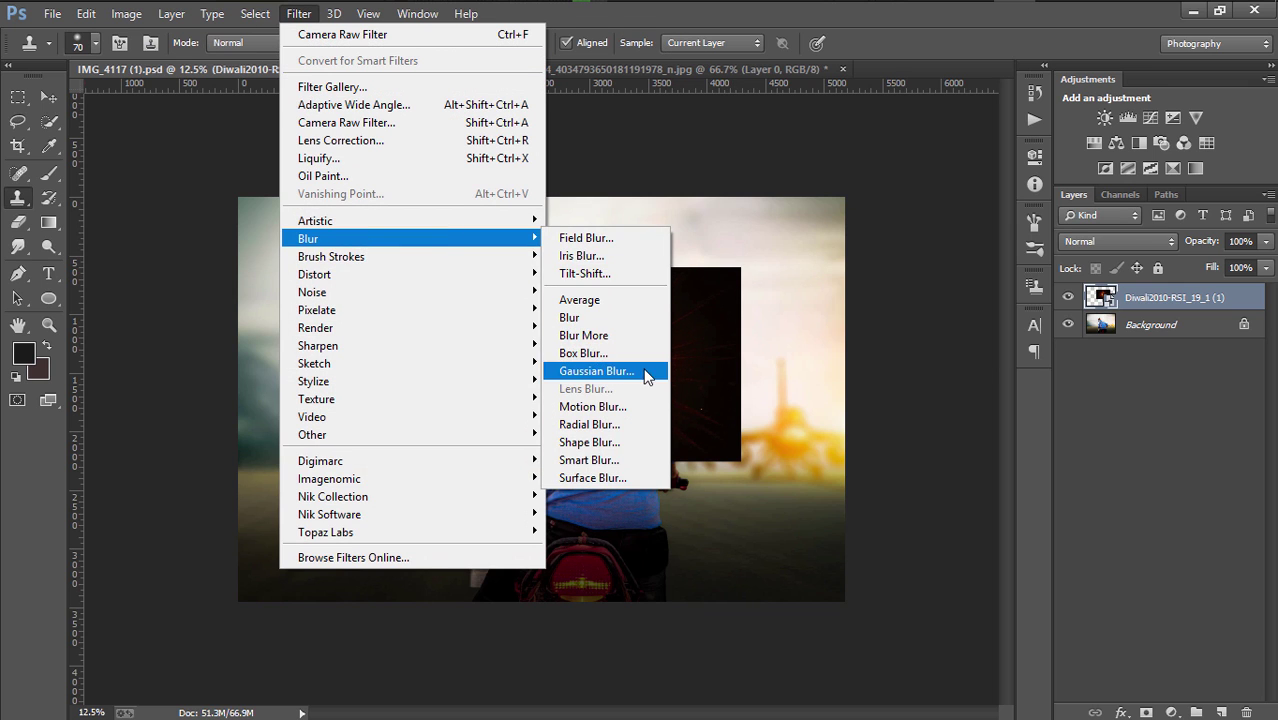
left_click(641, 369)
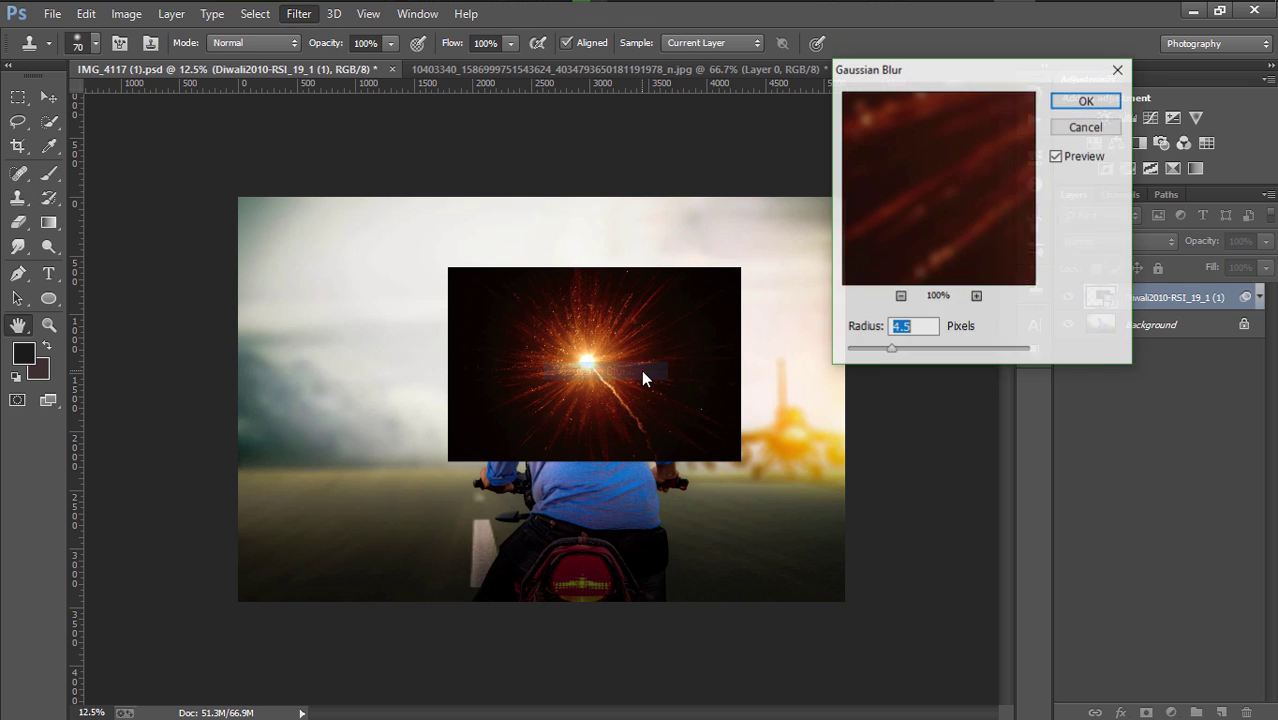
left_click(934, 347)
left_click(1086, 101)
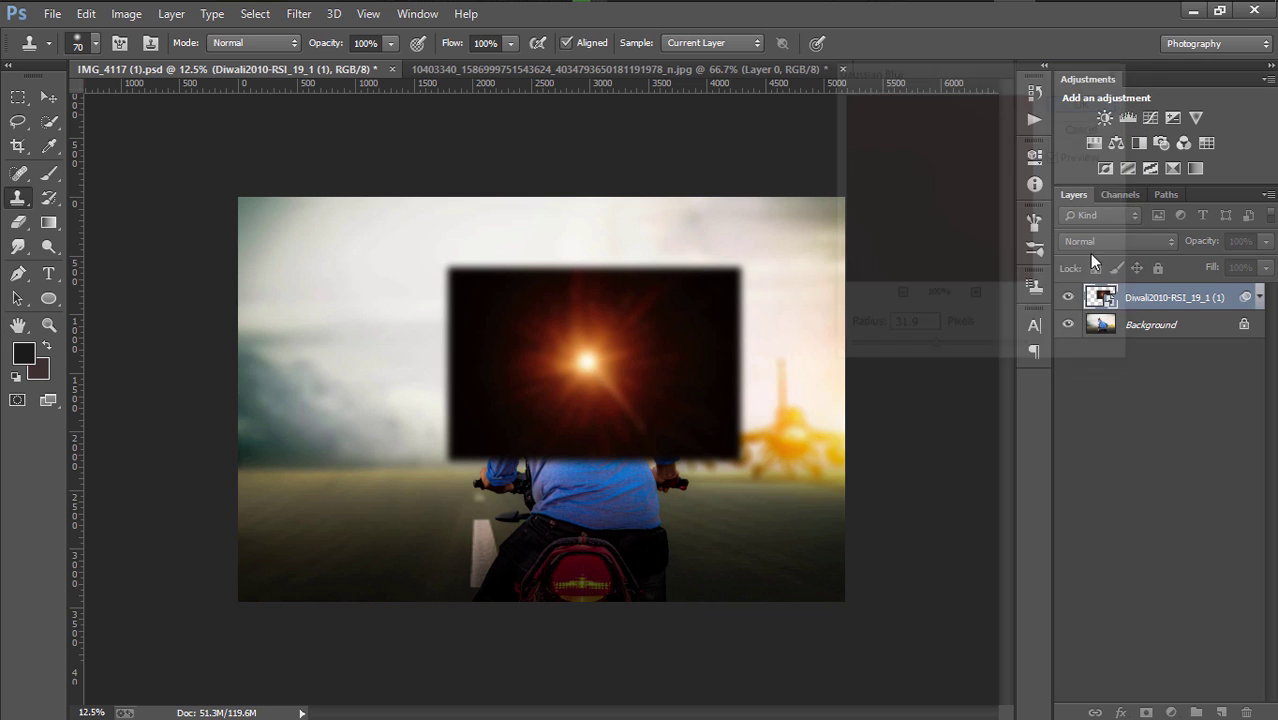
Set the light burst to Screen blending and move its glow onto the rider's head
left_click(1096, 240)
left_click(1082, 152)
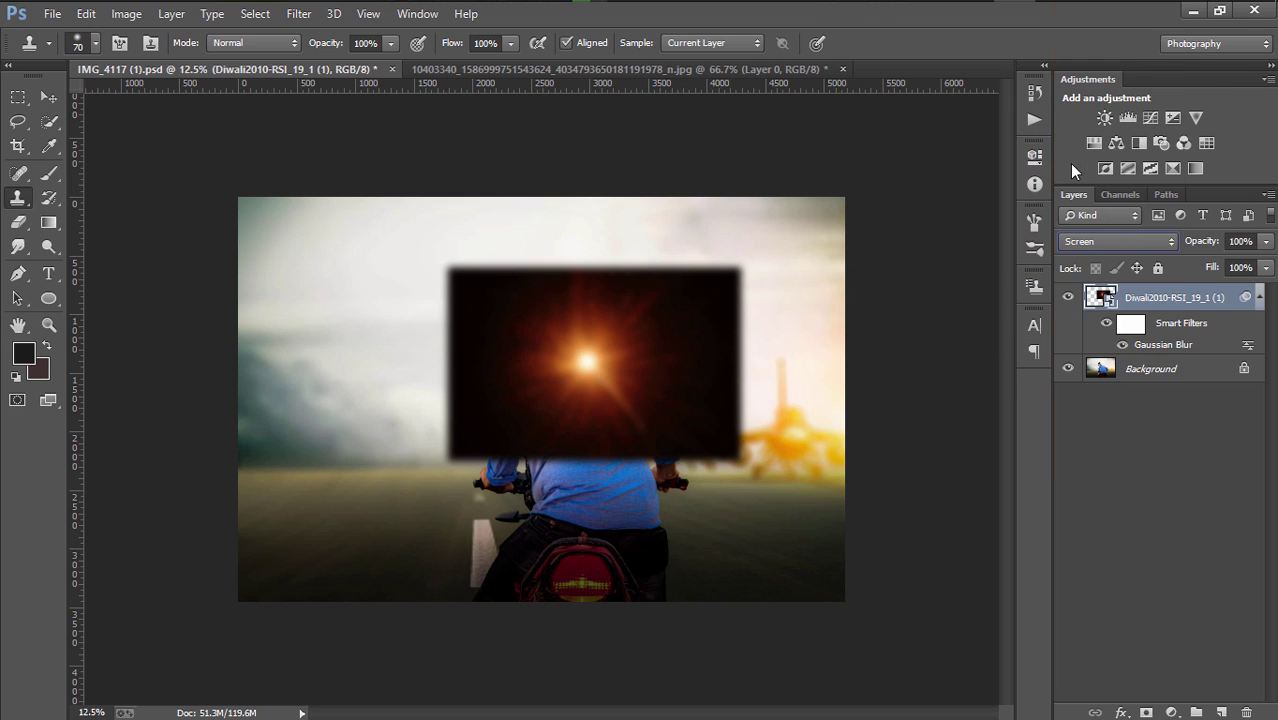
left_click(48, 96)
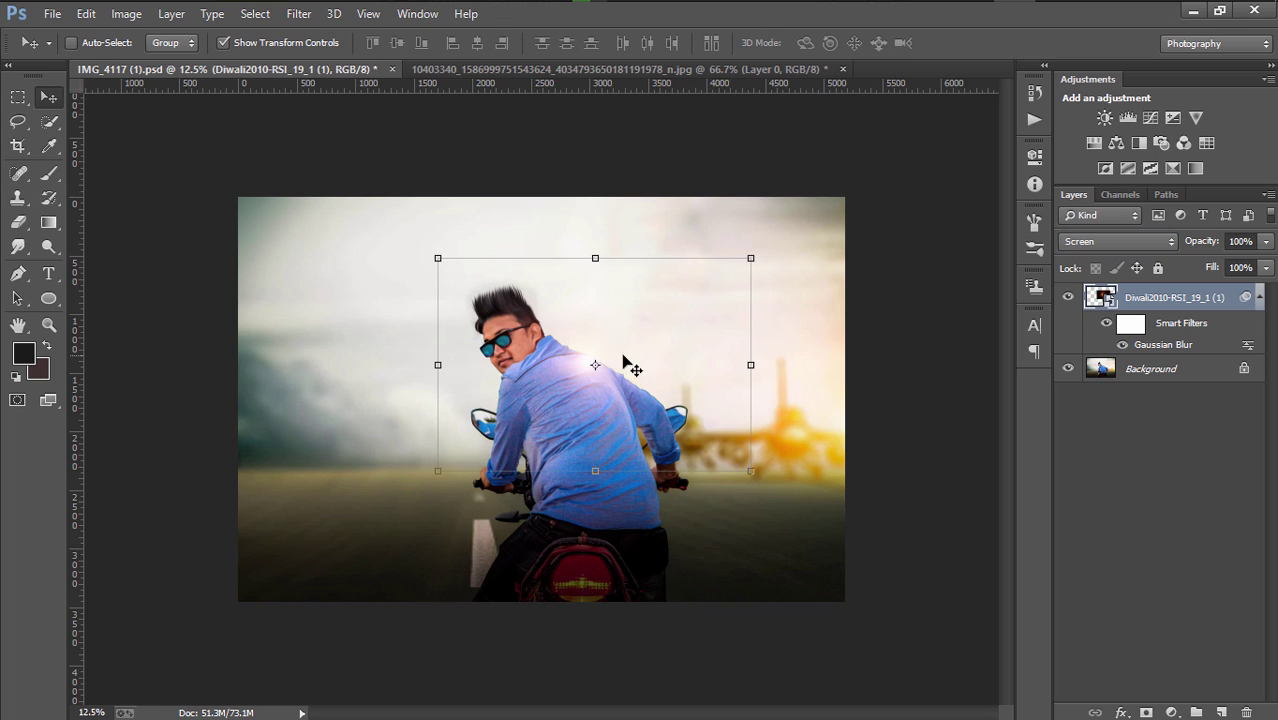
mouse_move(630, 363)
left_mouse_down()
mouse_move(570, 312)
mouse_move(600, 312)
mouse_move(553, 323)
mouse_move(625, 322)
left_mouse_up()
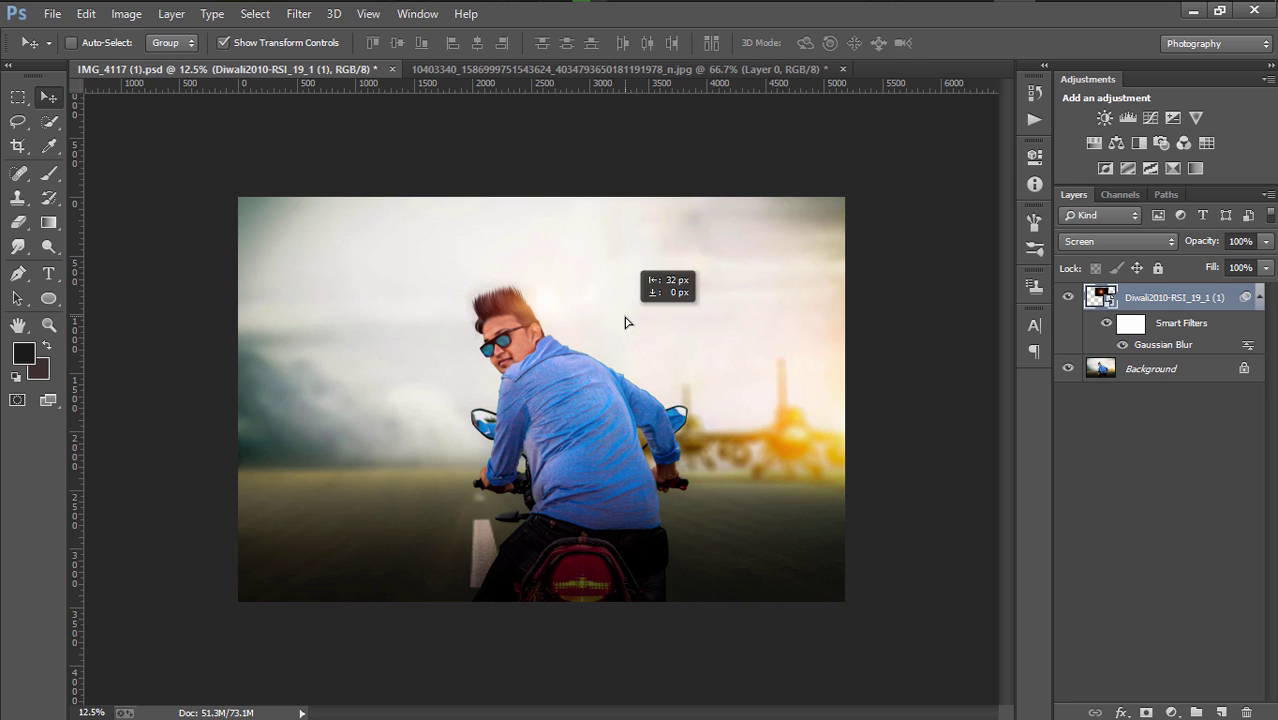